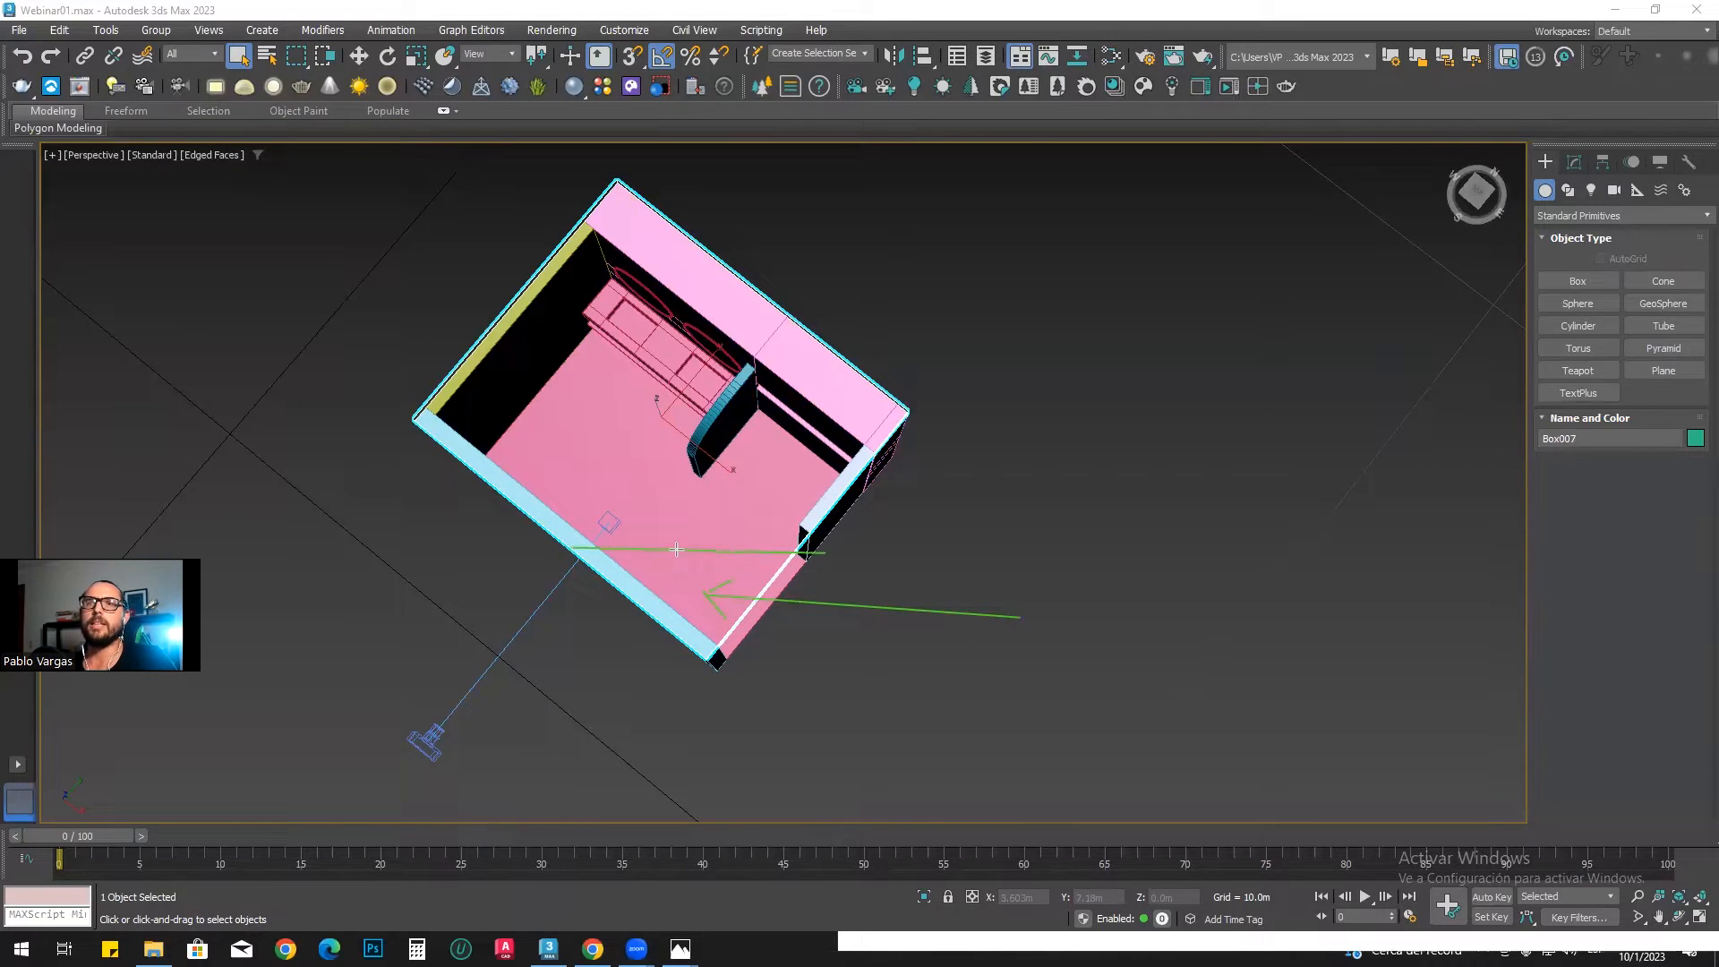
pyautogui.moveTo(731, 657); pyautogui.dragTo(571, 646)
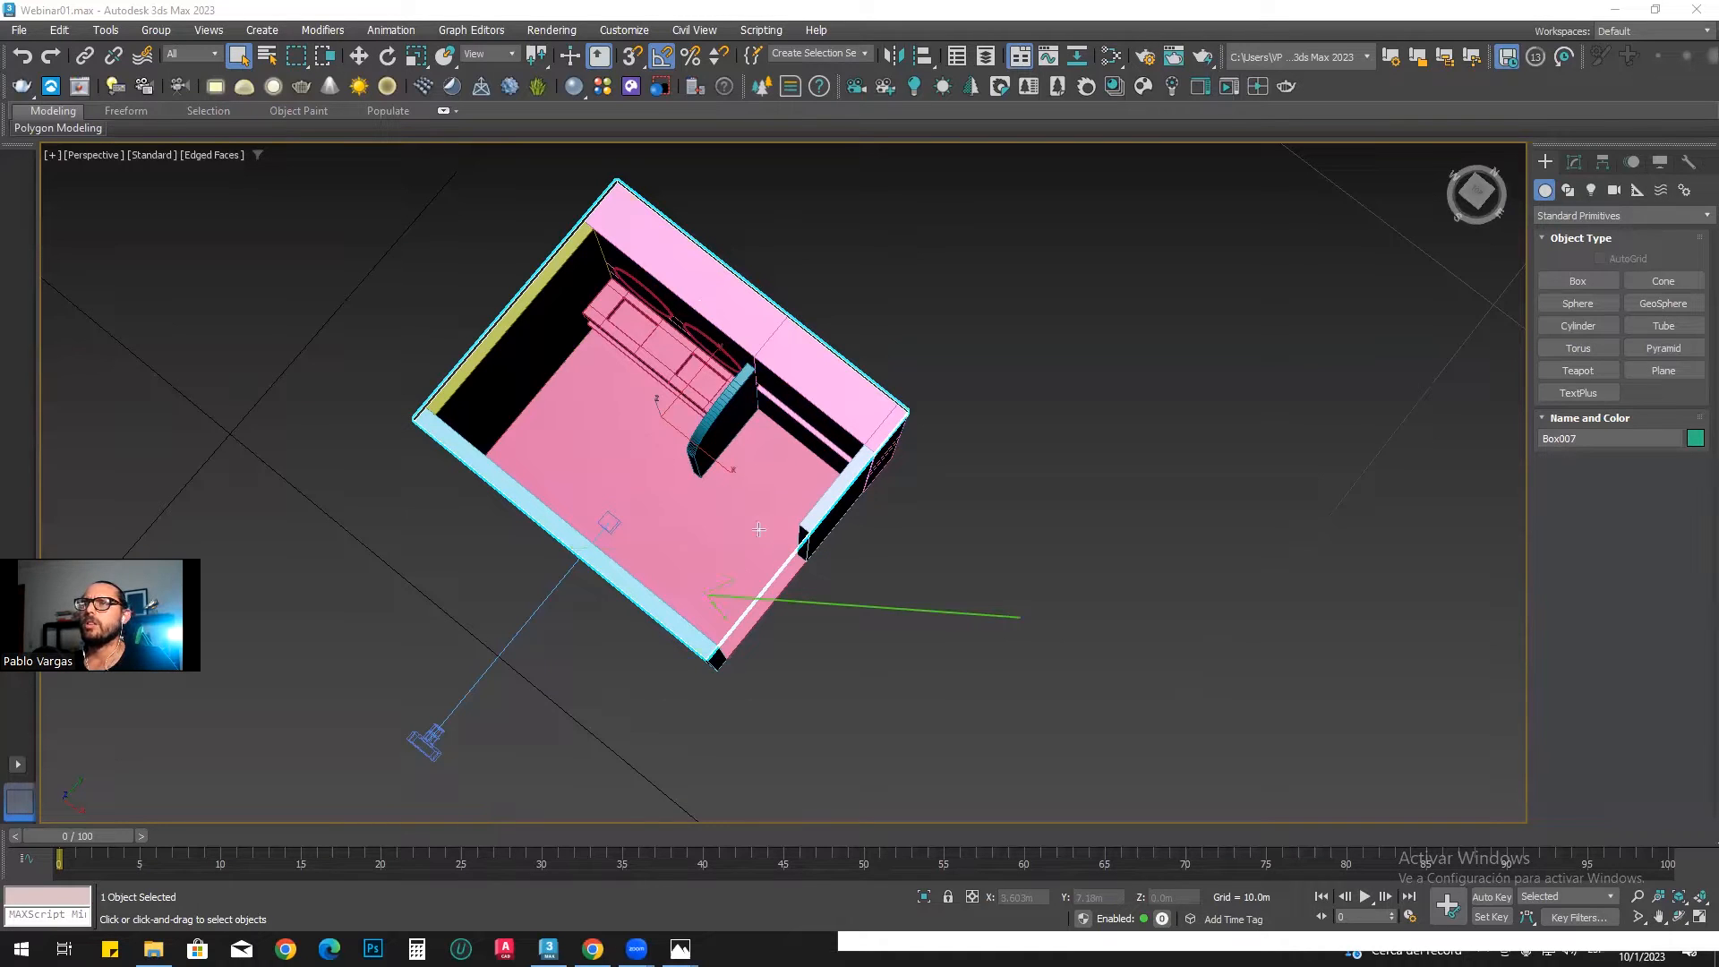
pyautogui.moveTo(721, 664); pyautogui.dragTo(703, 372)
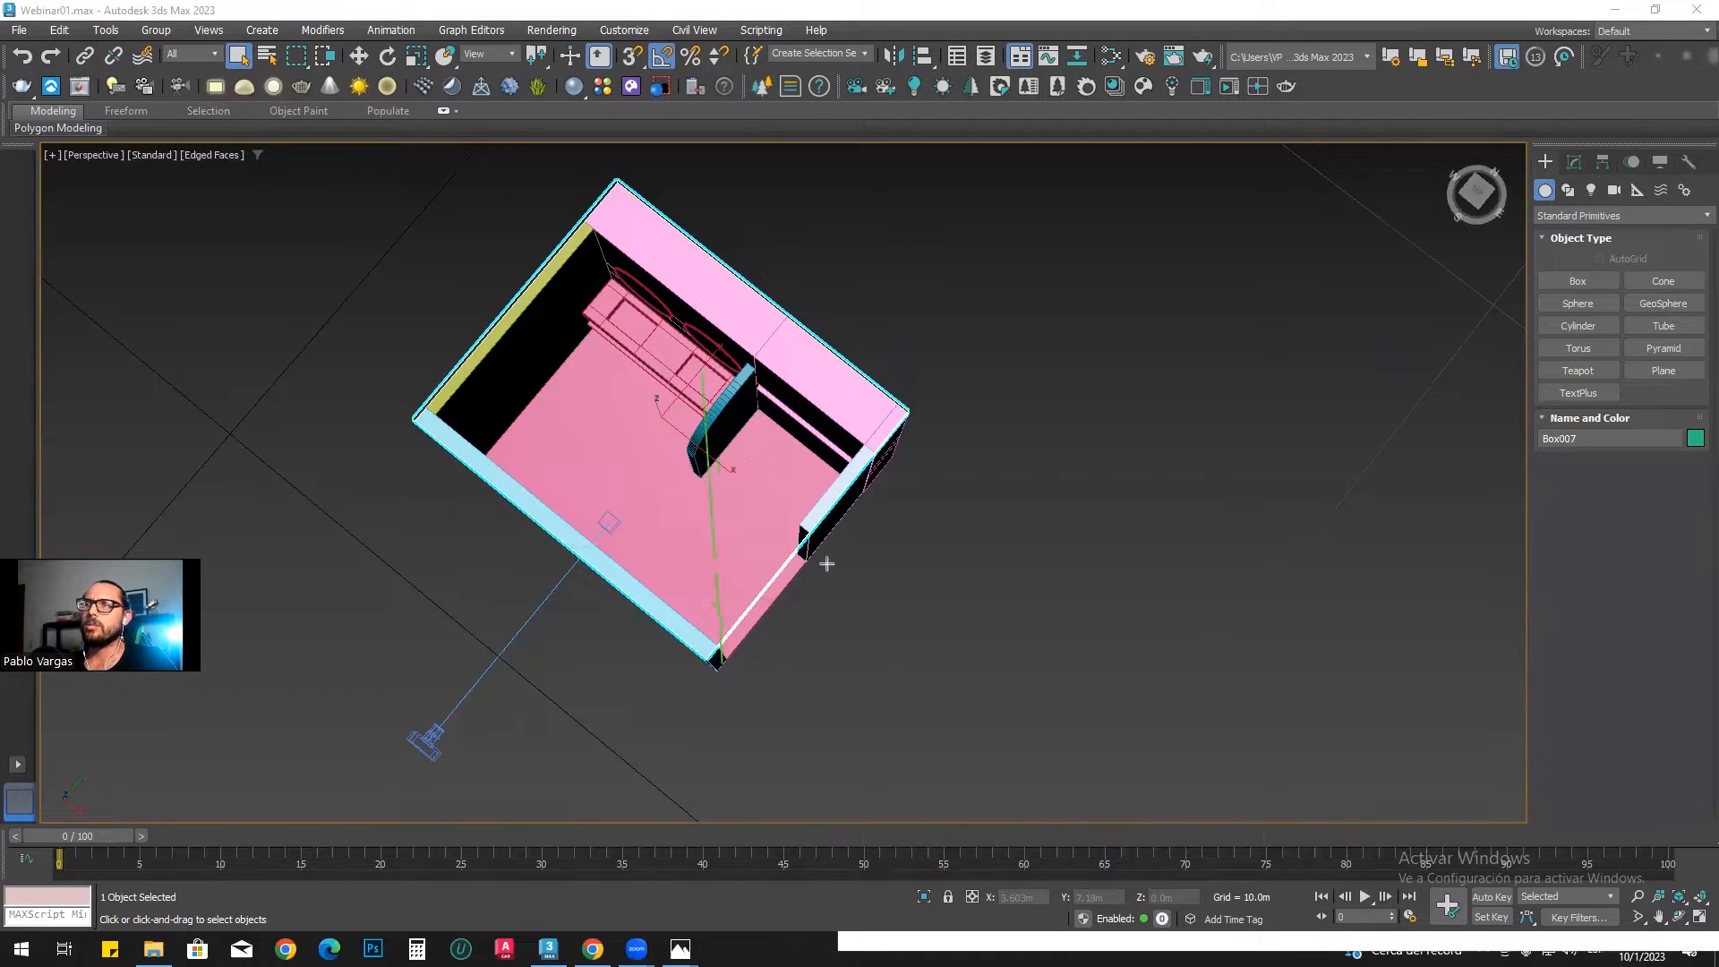
pyautogui.moveTo(804, 557); pyautogui.dragTo(792, 363)
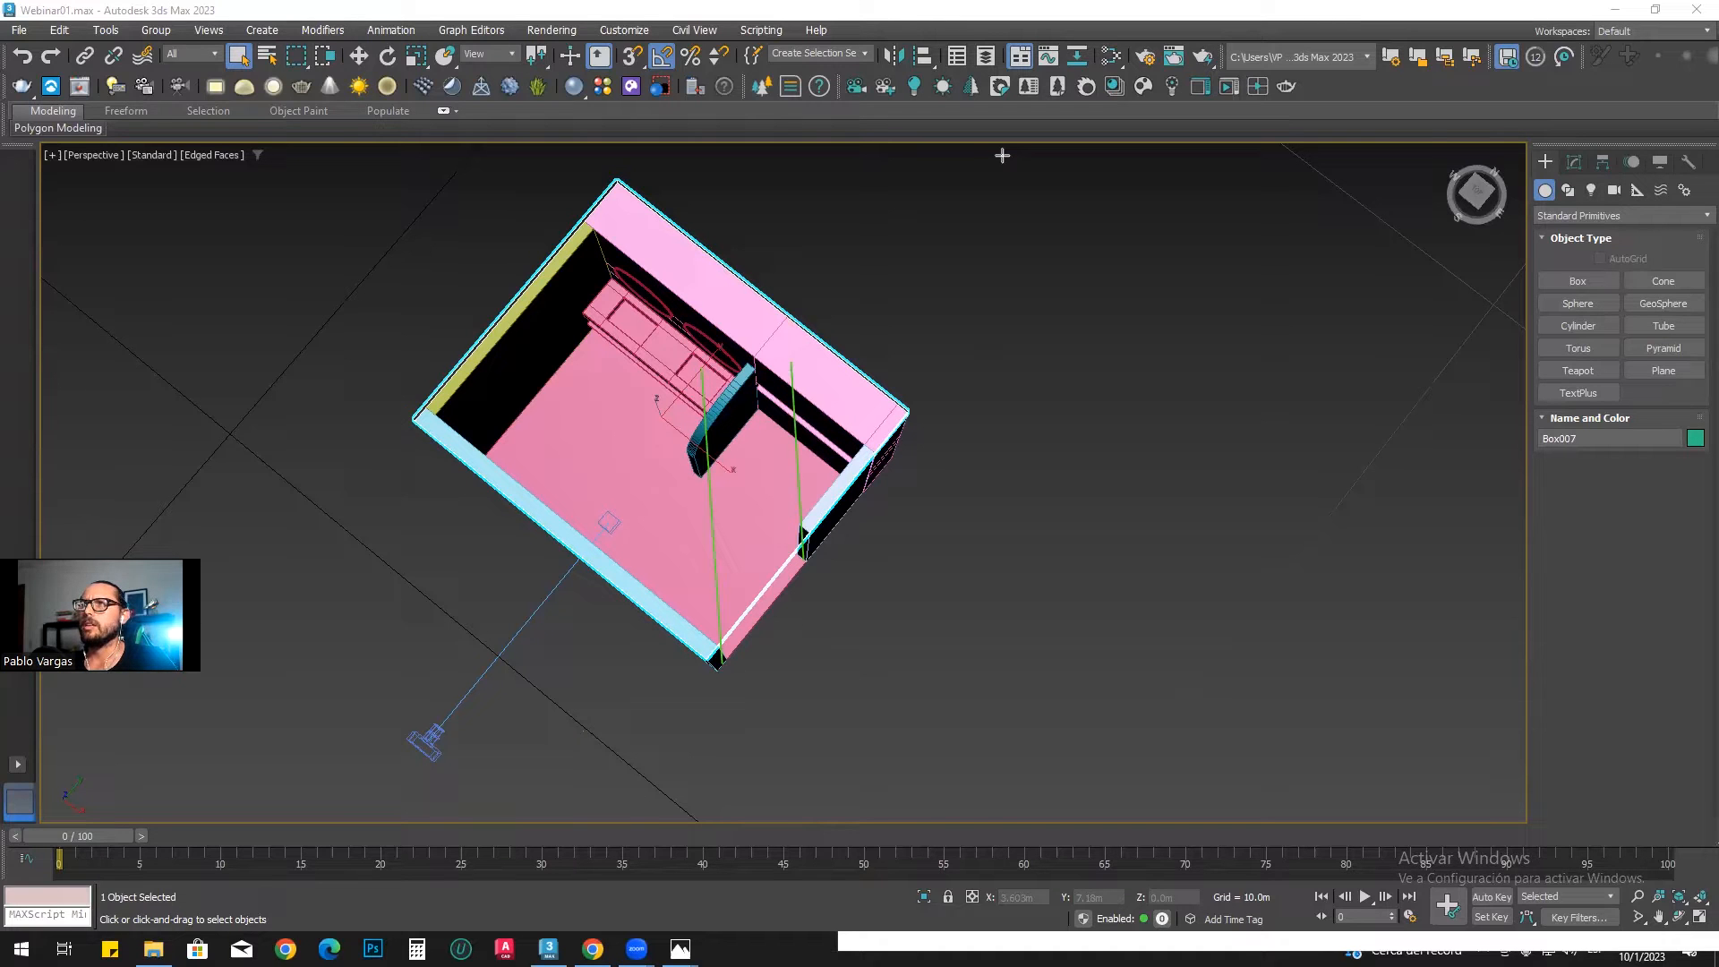
# Step: Examine the reference photo 1.jpg, studying the vanity area, the shower area and the dividing wall, and return to the 3D scene
pyautogui.click(681, 949)
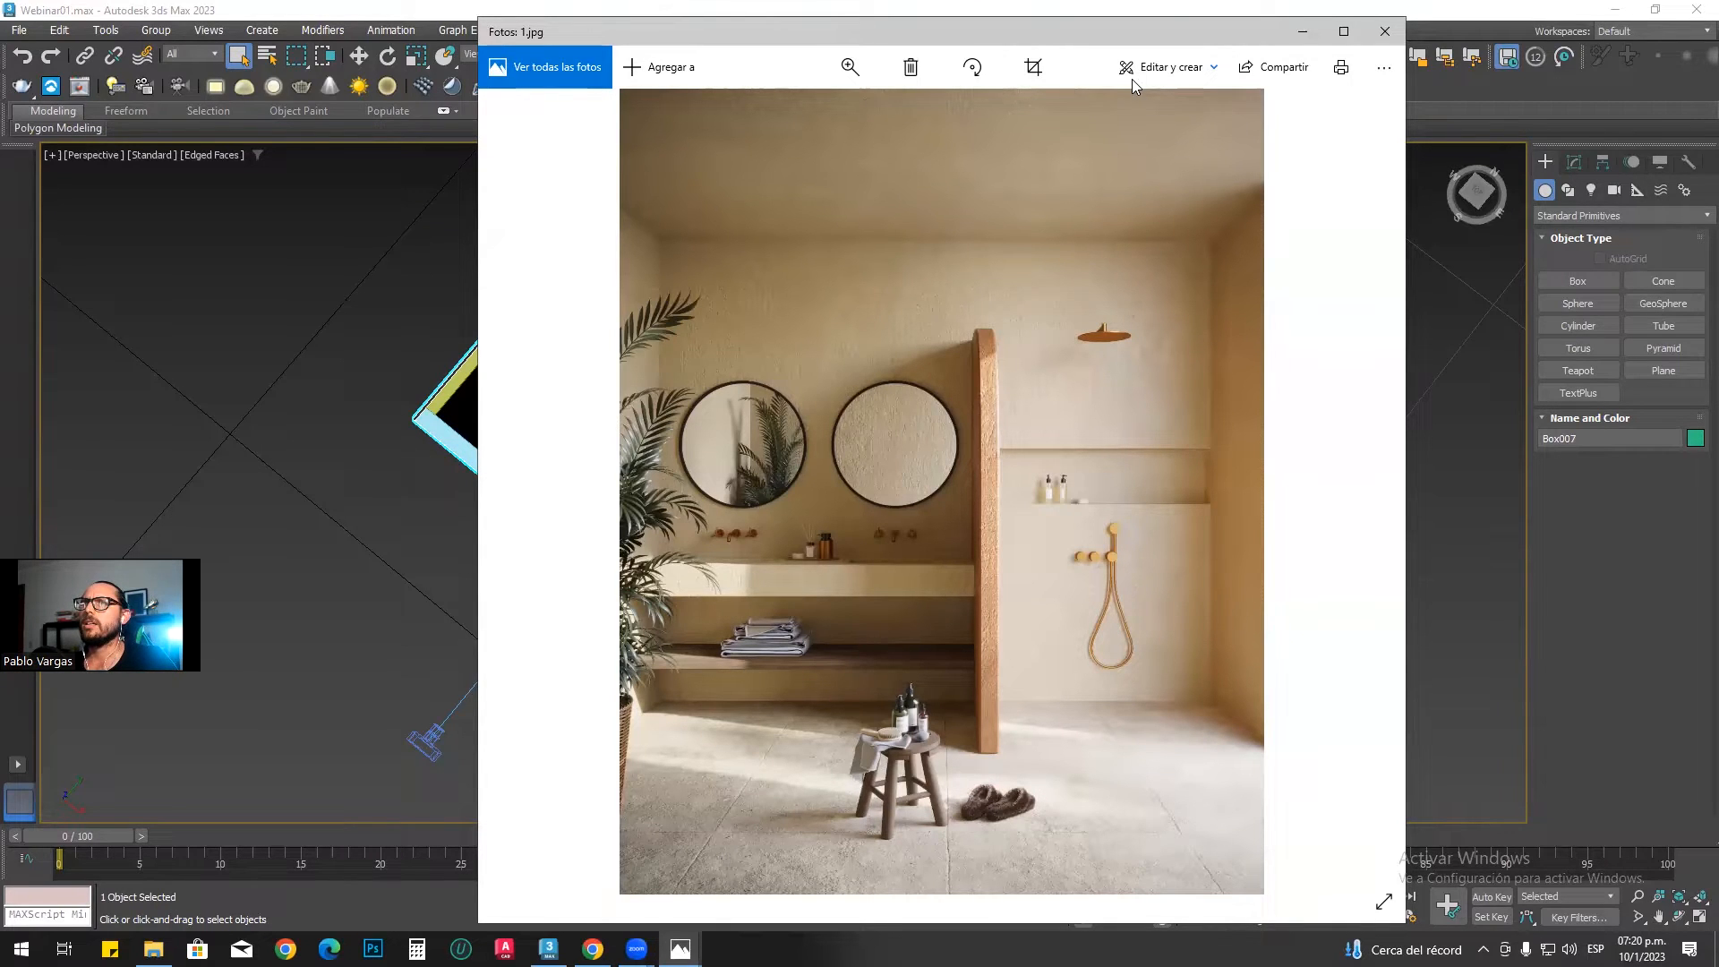
pyautogui.moveTo(772, 275); pyautogui.dragTo(757, 251)
pyautogui.moveTo(1147, 288); pyautogui.dragTo(1179, 357)
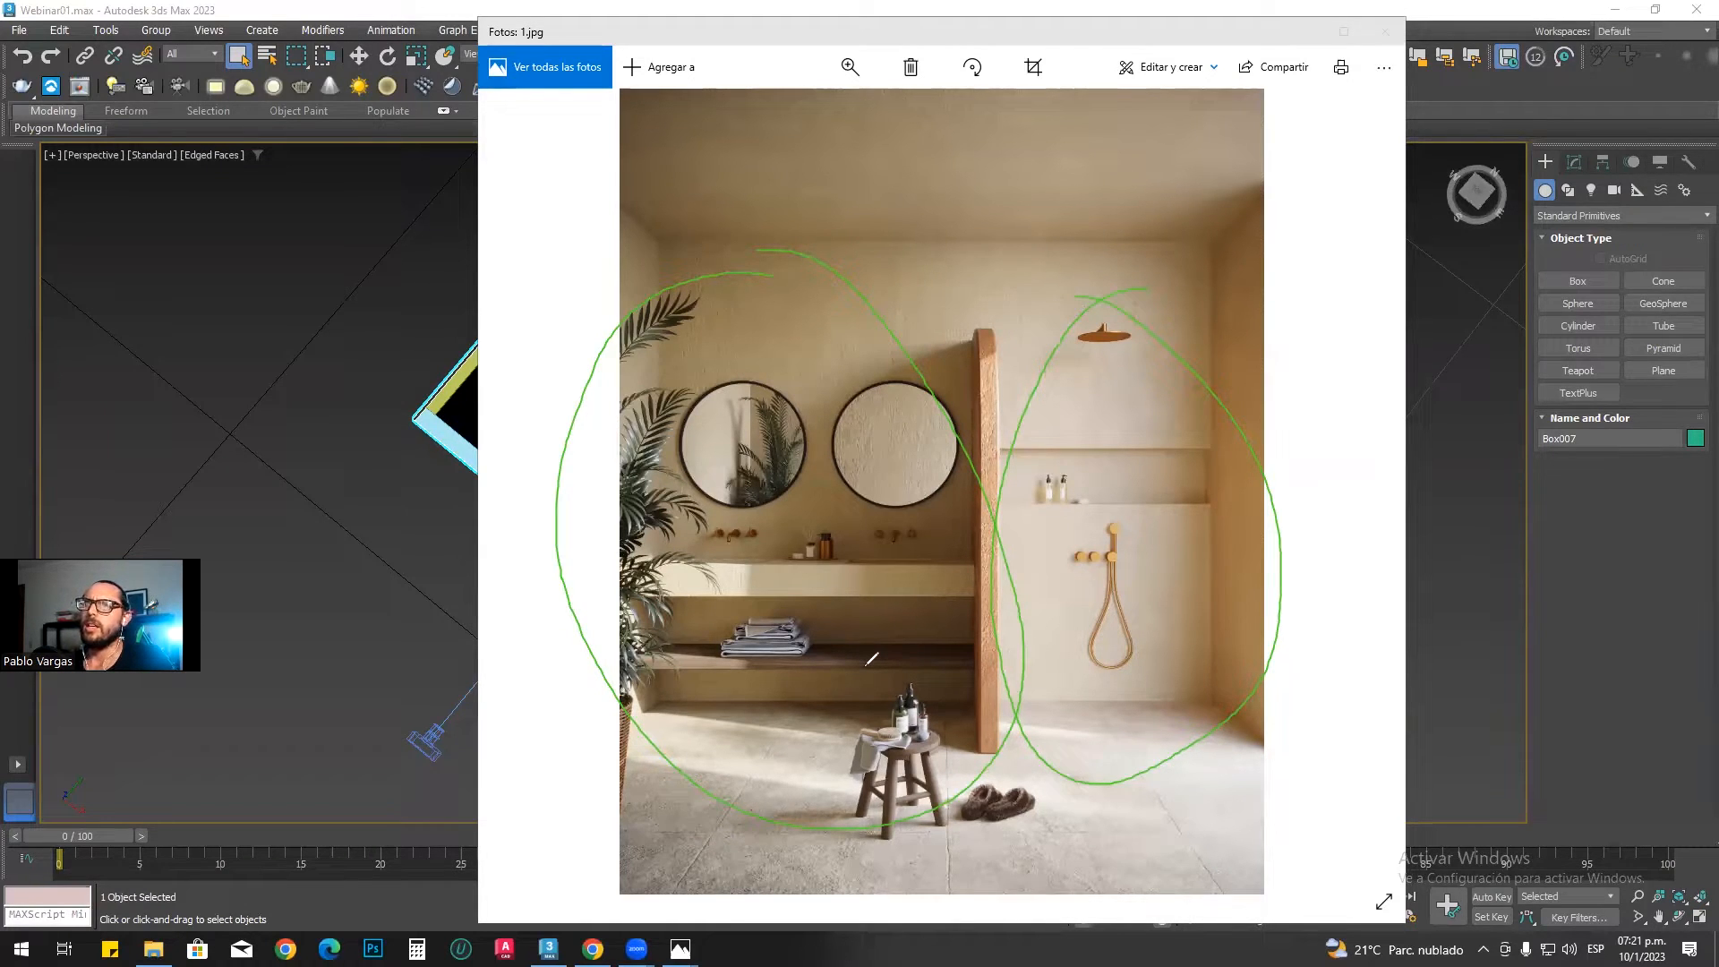
pyautogui.moveTo(1026, 738); pyautogui.dragTo(1334, 867)
pyautogui.moveTo(1377, 801)
pyautogui.mouseDown()
pyautogui.moveTo(1092, 654)
pyautogui.moveTo(1019, 656)
pyautogui.moveTo(1048, 407)
pyautogui.mouseUp()
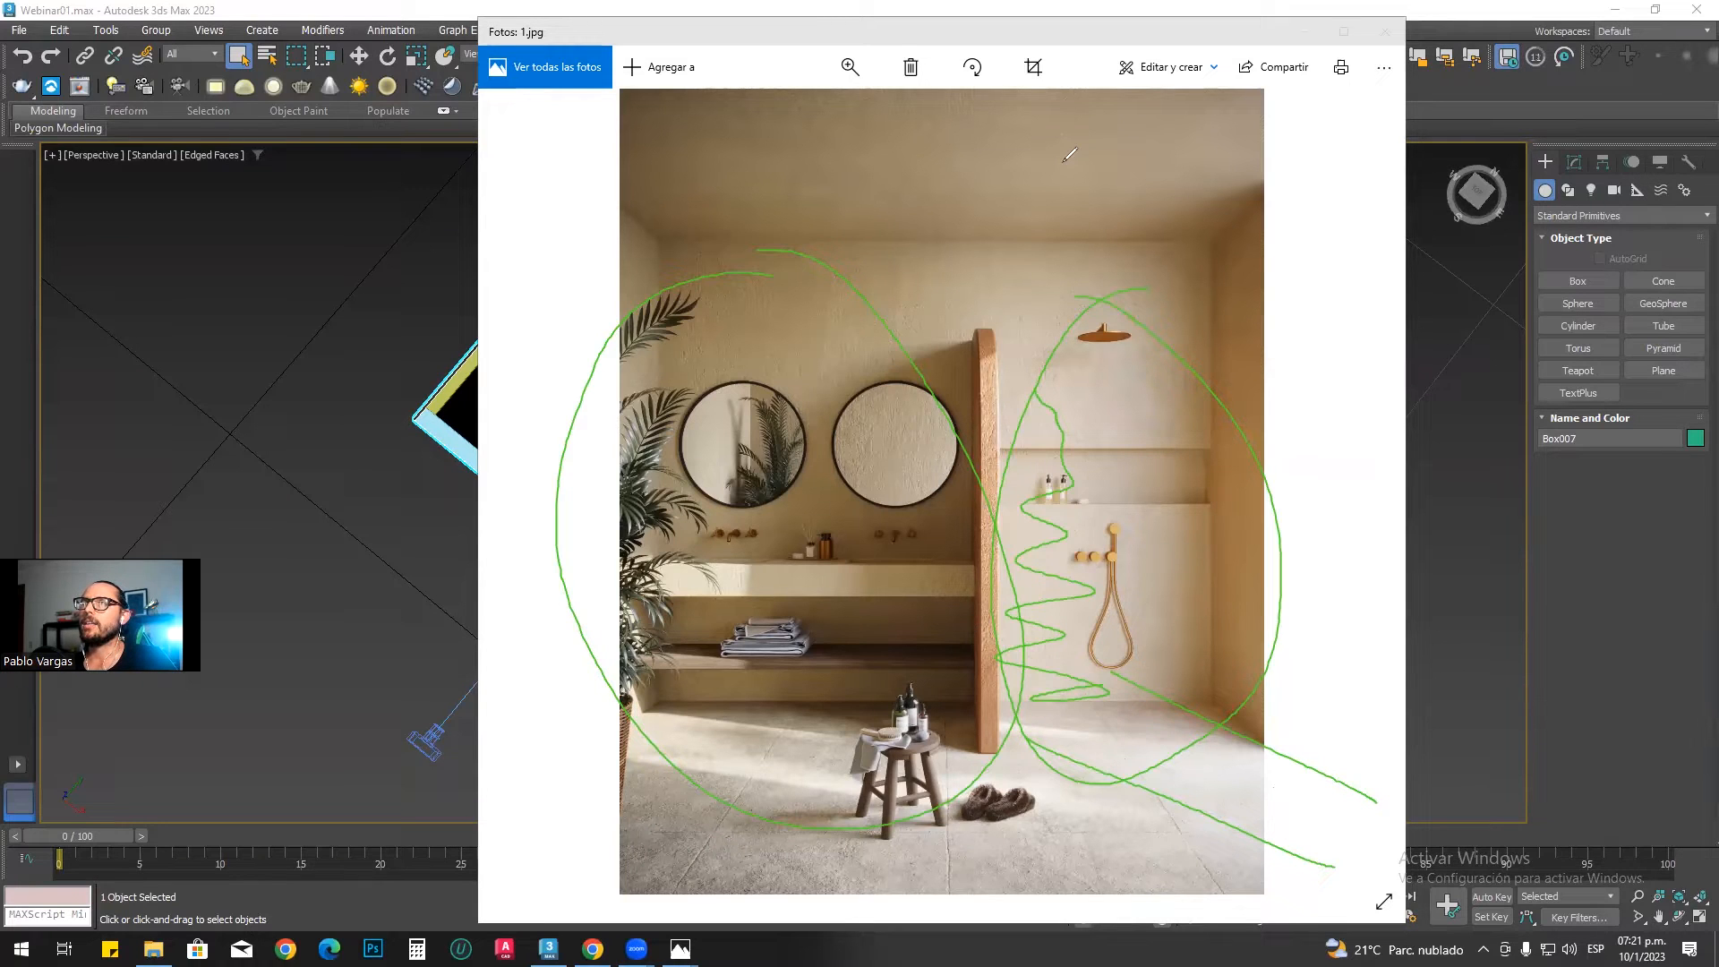
pyautogui.moveTo(971, 309)
pyautogui.mouseDown()
pyautogui.moveTo(963, 743)
pyautogui.moveTo(1008, 291)
pyautogui.mouseUp()
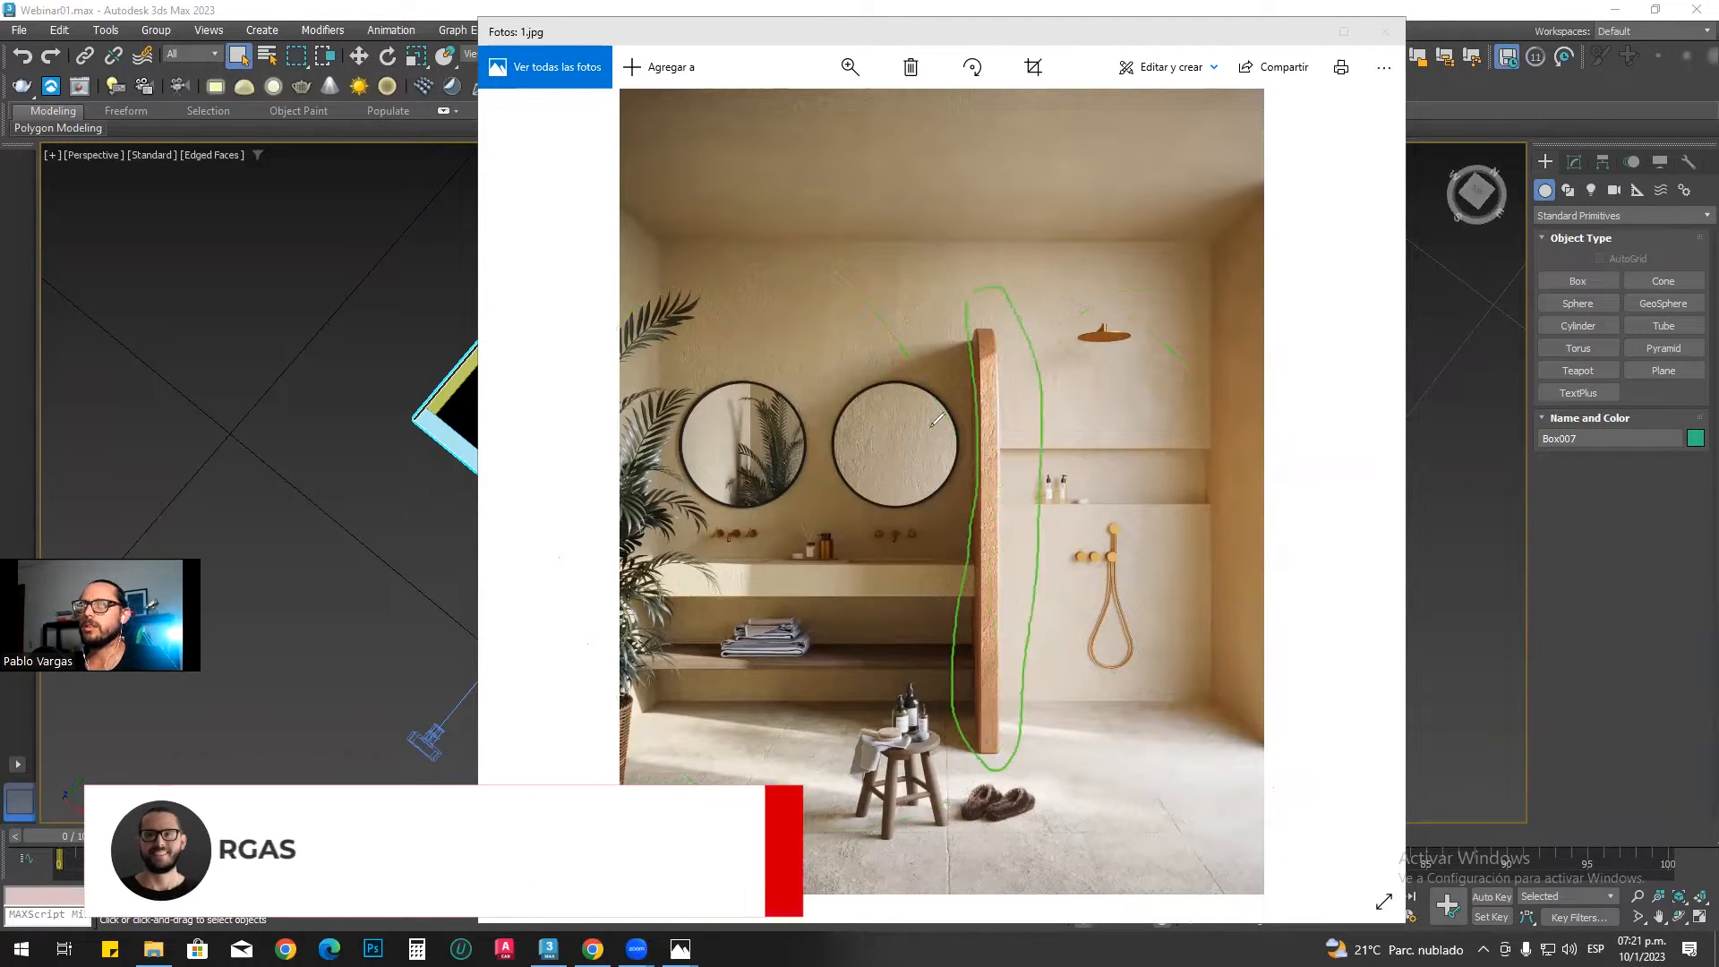
pyautogui.moveTo(976, 730)
pyautogui.mouseDown()
pyautogui.moveTo(906, 630)
pyautogui.moveTo(864, 518)
pyautogui.moveTo(880, 461)
pyautogui.mouseUp()
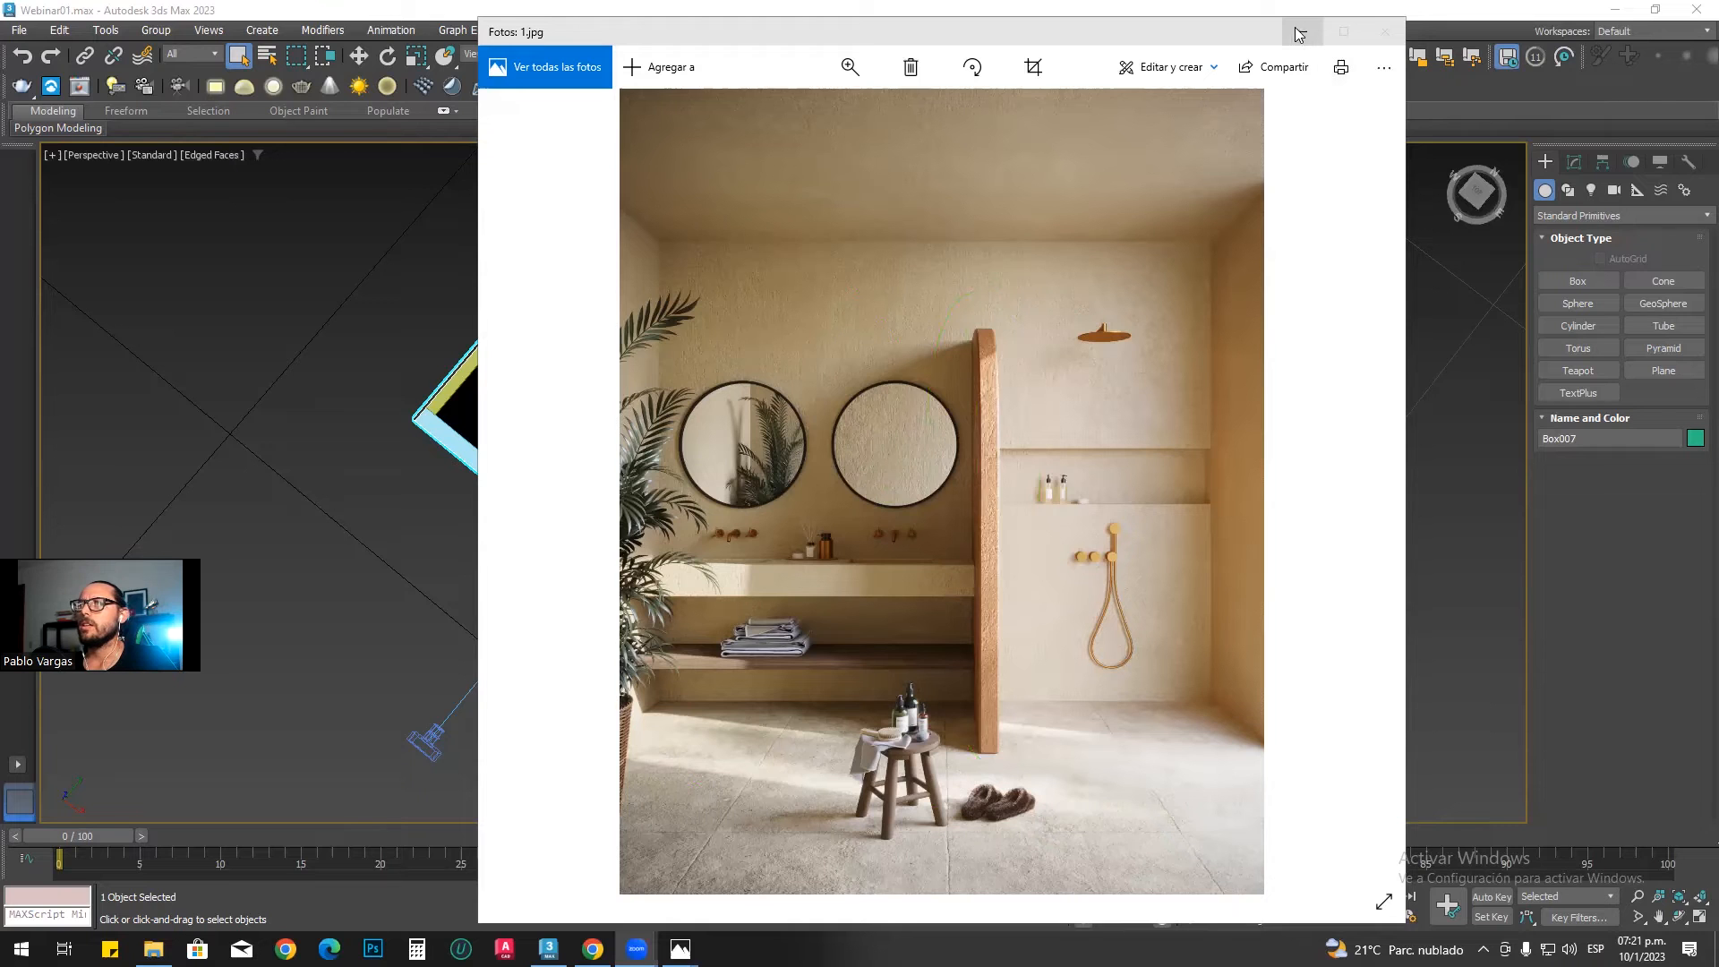
pyautogui.click(1294, 32)
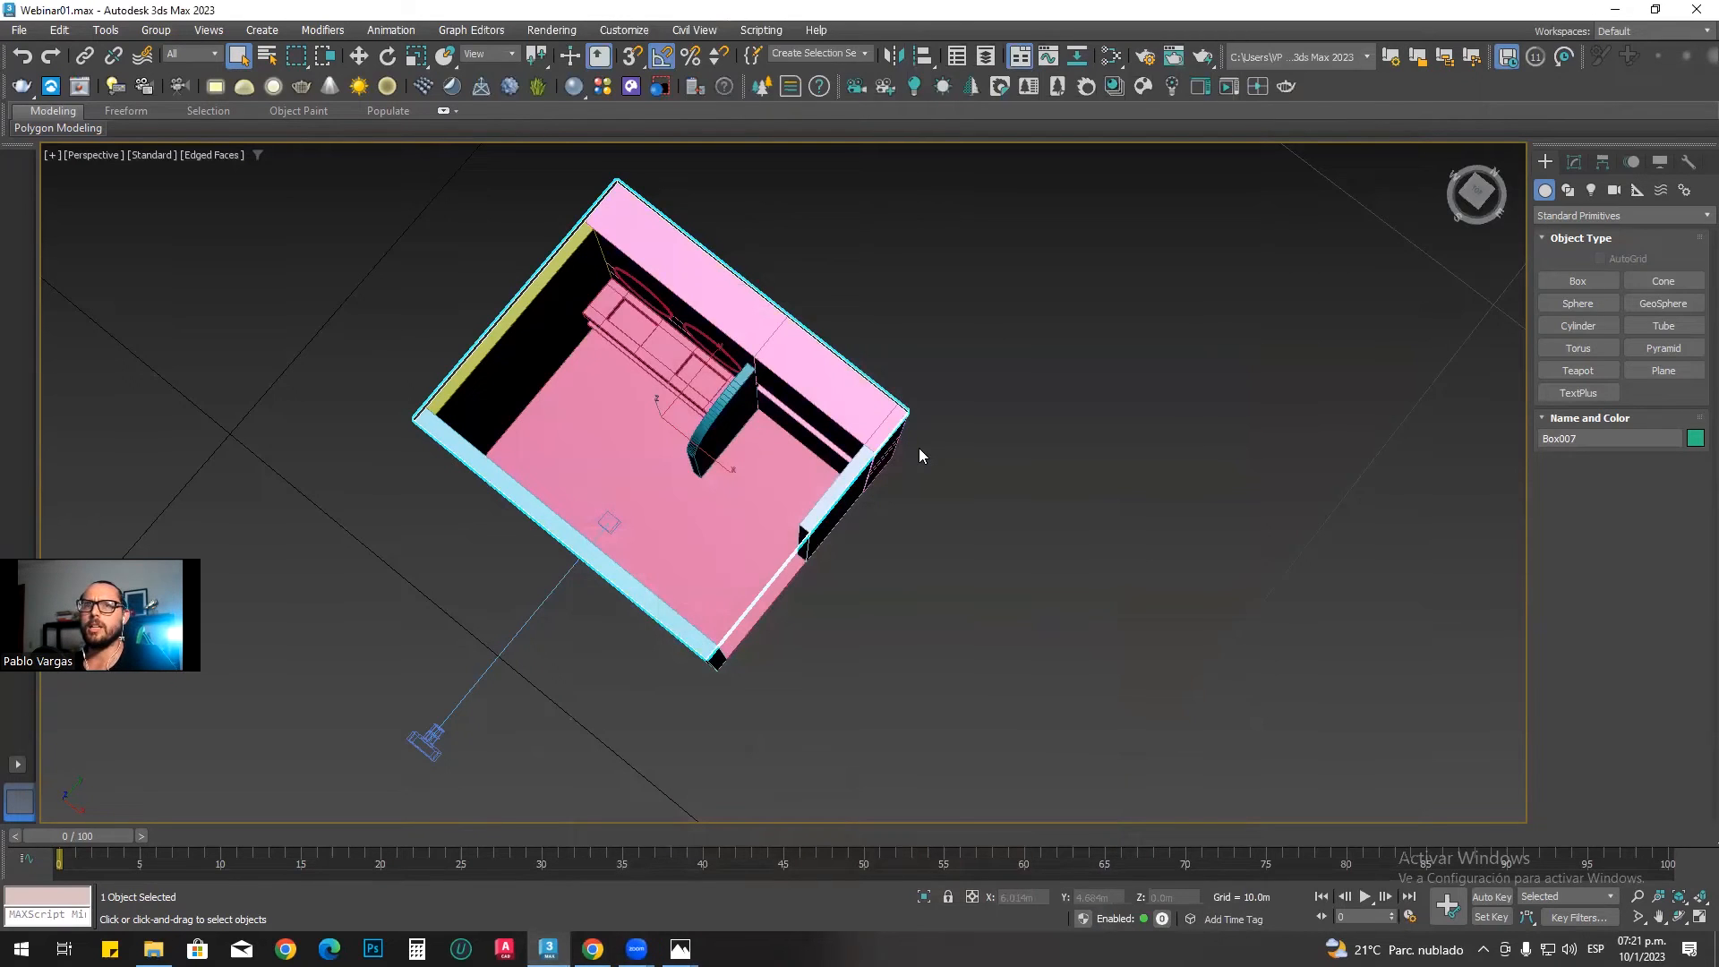
# Step: Clear the object selection and open the render settings, placing the dialog beside the bathroom model
pyautogui.click(827, 580)
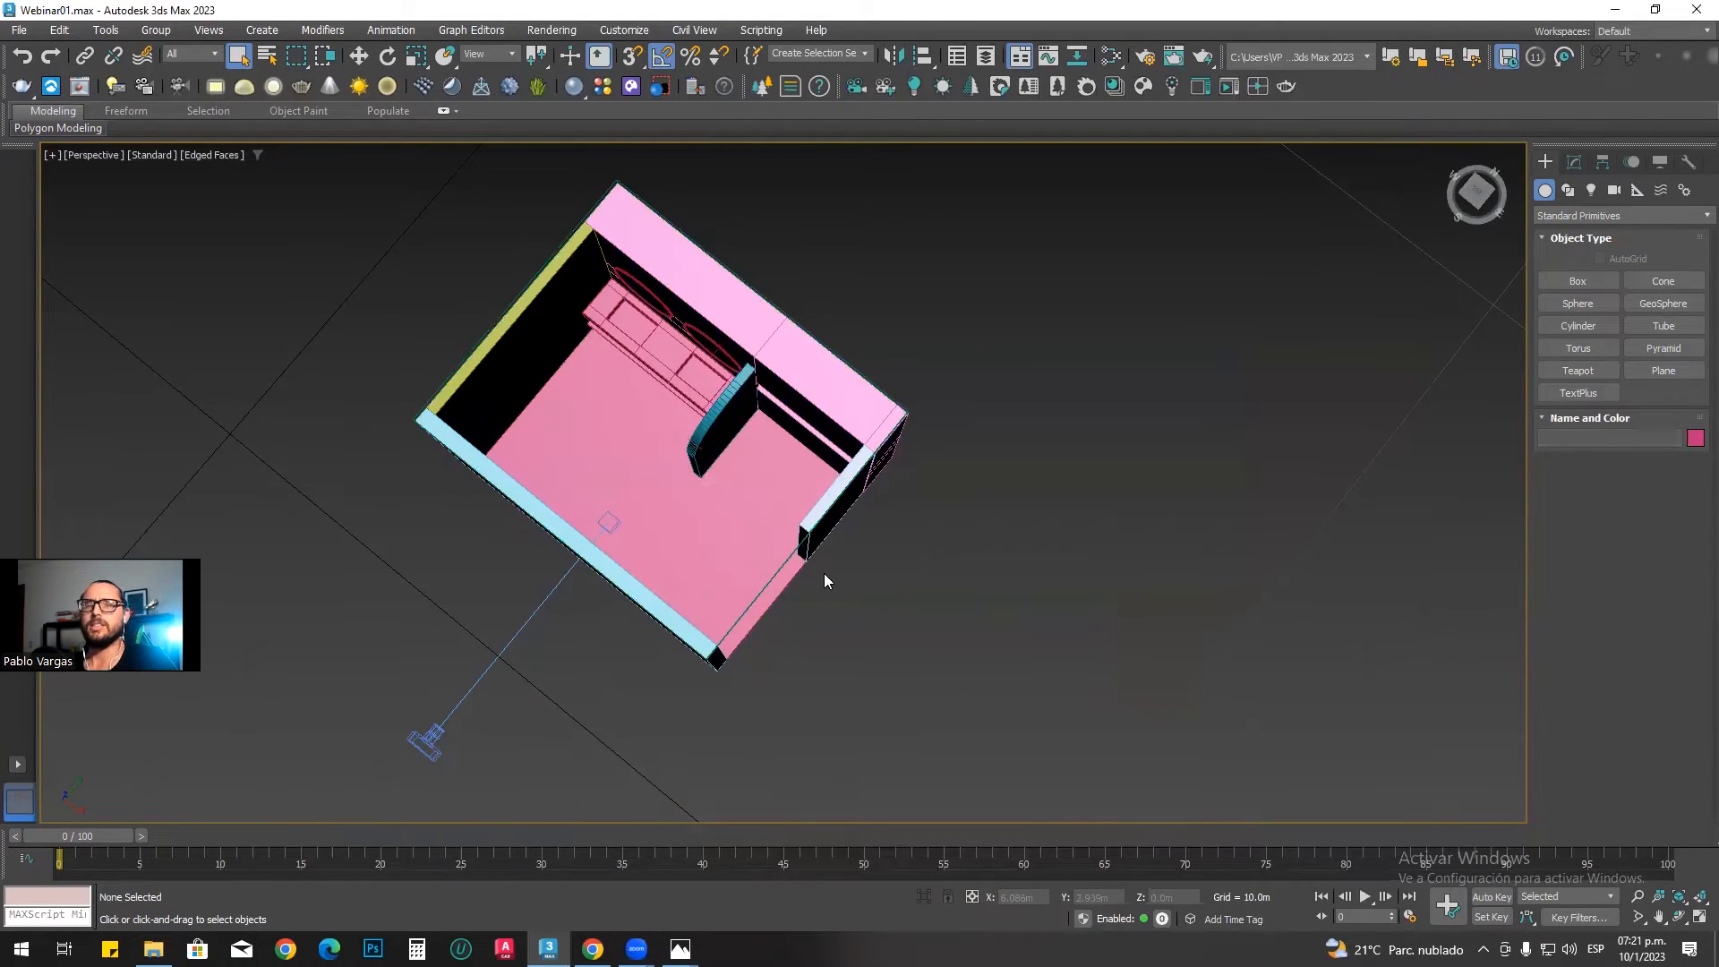
pyautogui.keyDown('alt'); pyautogui.moveTo(824, 573); pyautogui.dragTo(893, 566, button='middle'); pyautogui.keyUp('alt')
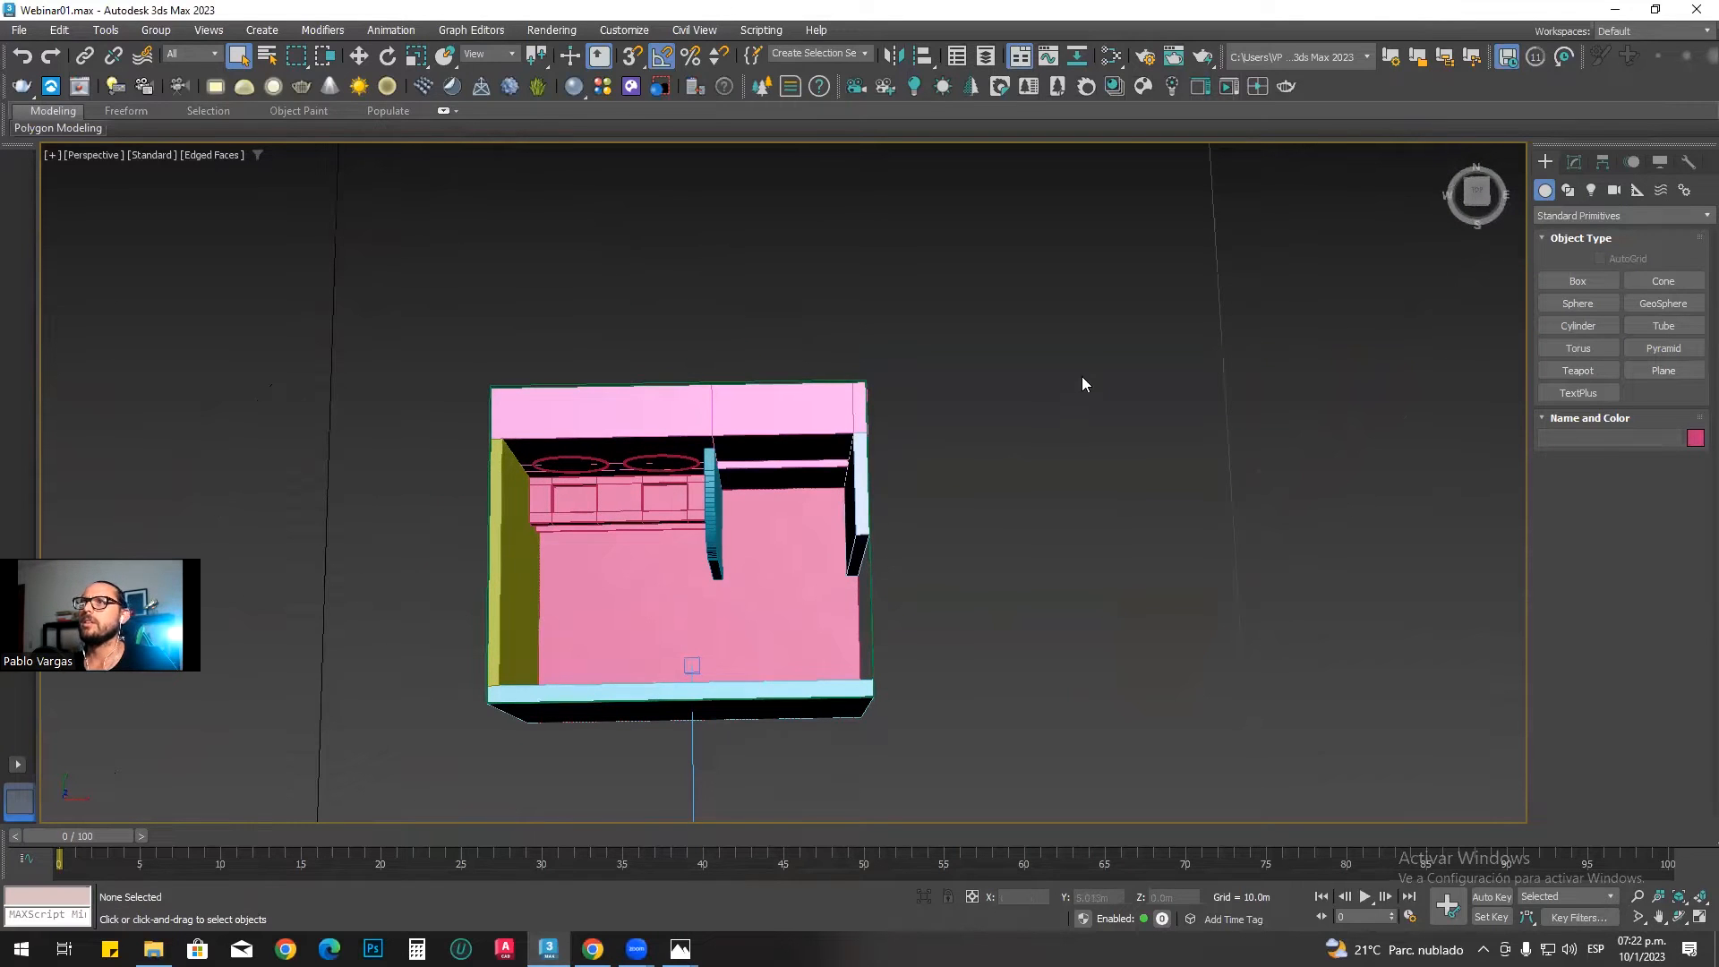
pyautogui.click(1117, 85)
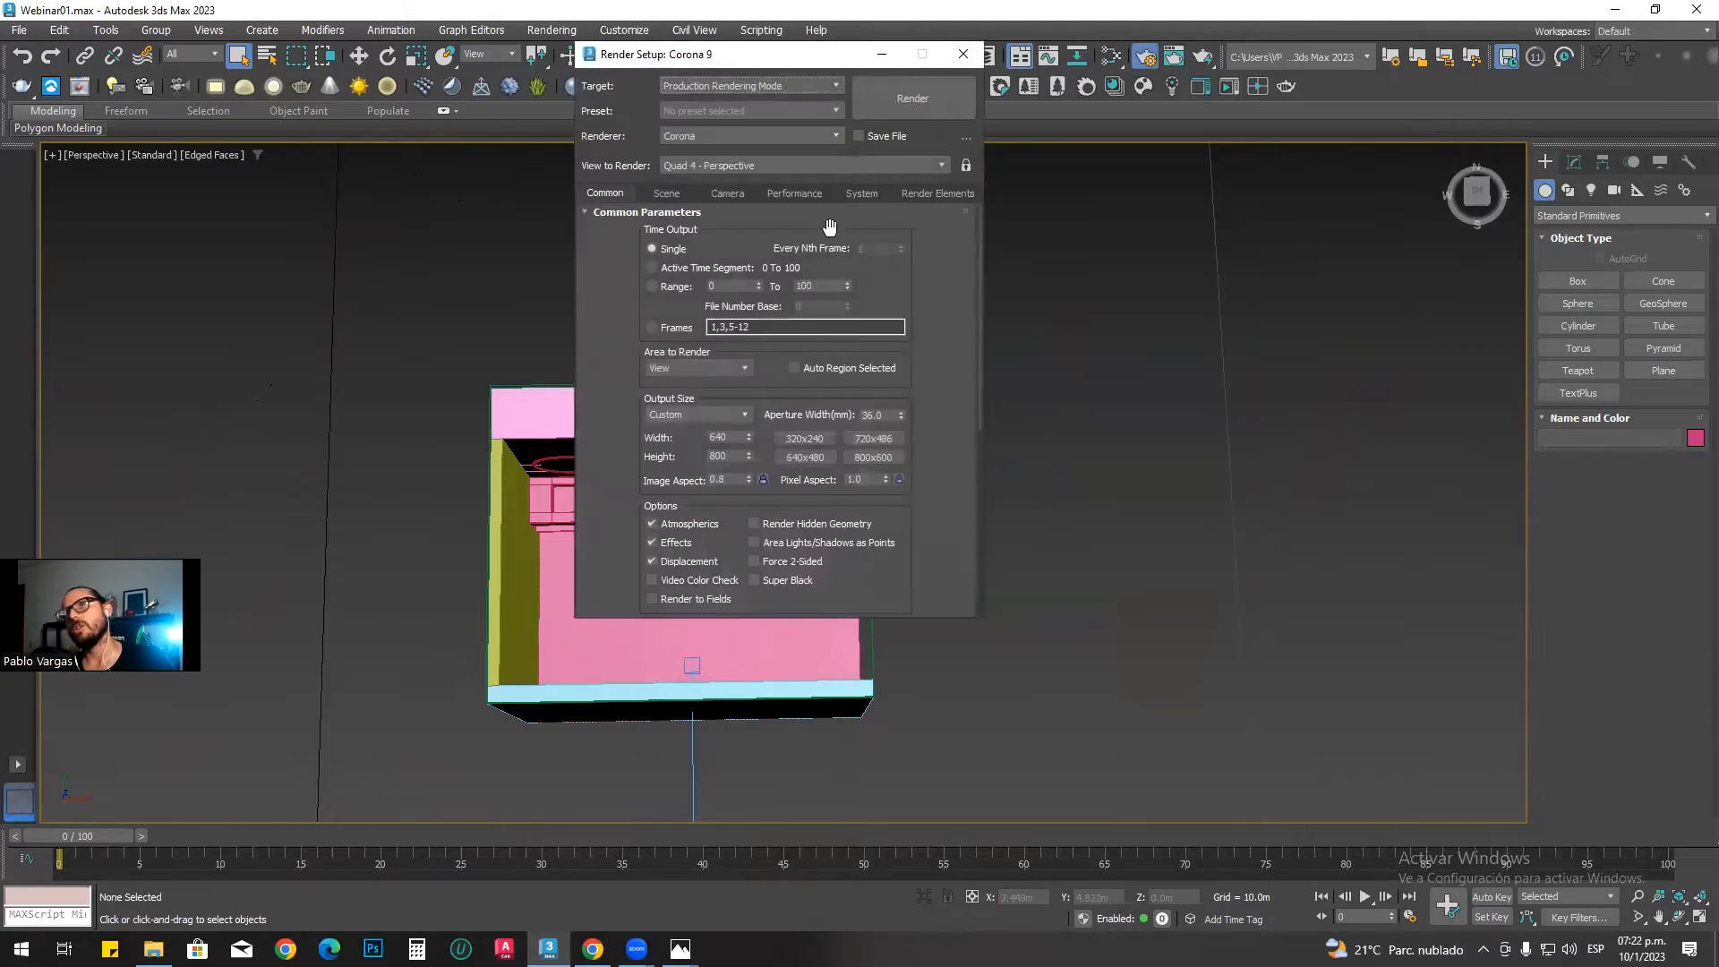
pyautogui.click(759, 138)
pyautogui.click(764, 138)
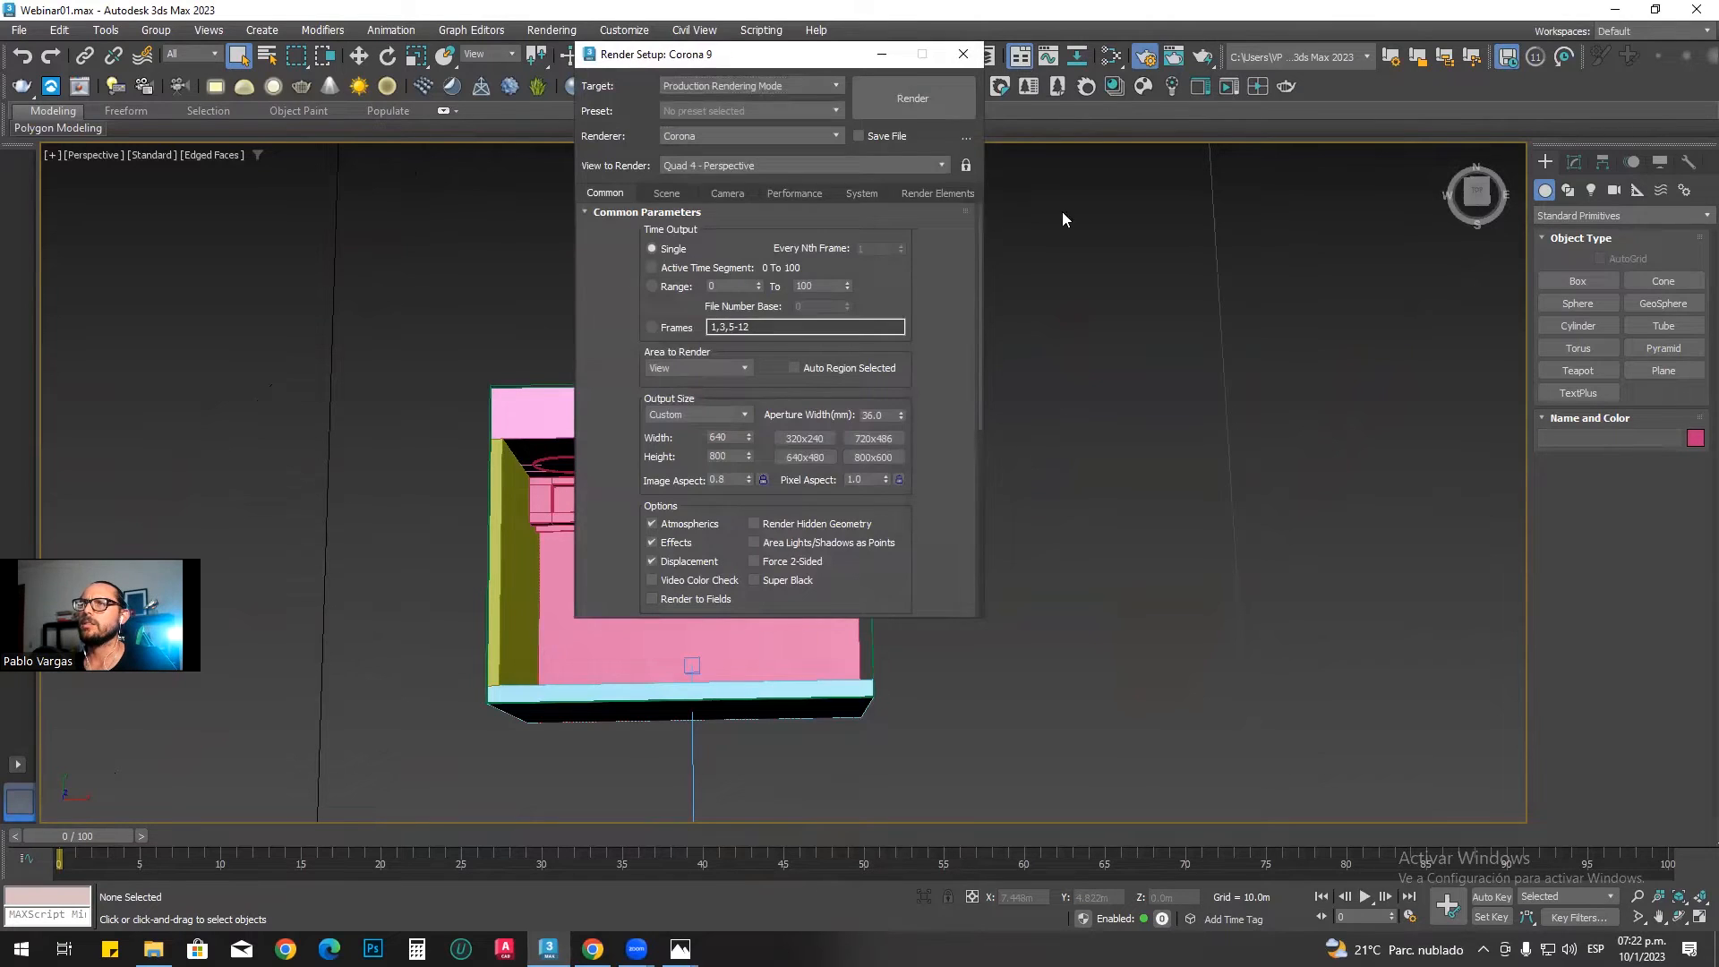
pyautogui.moveTo(740, 54); pyautogui.dragTo(991, 217)
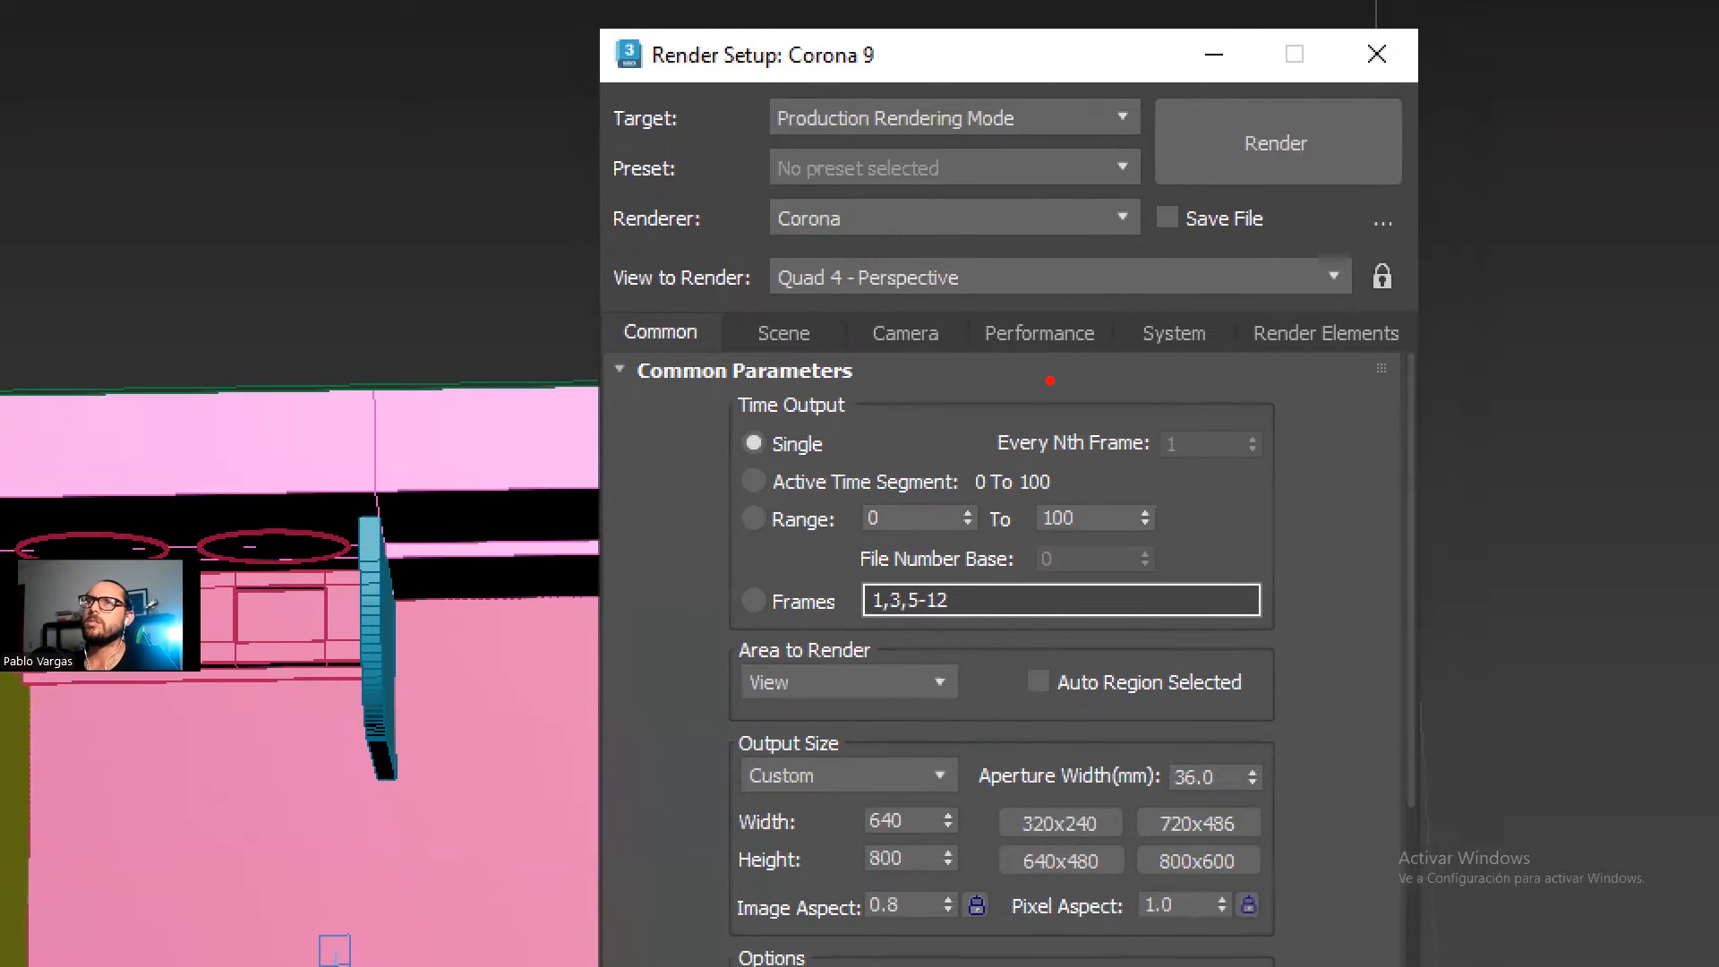
# Step: Switch the production renderer to Scanline Renderer and back to Corona
pyautogui.click(878, 218)
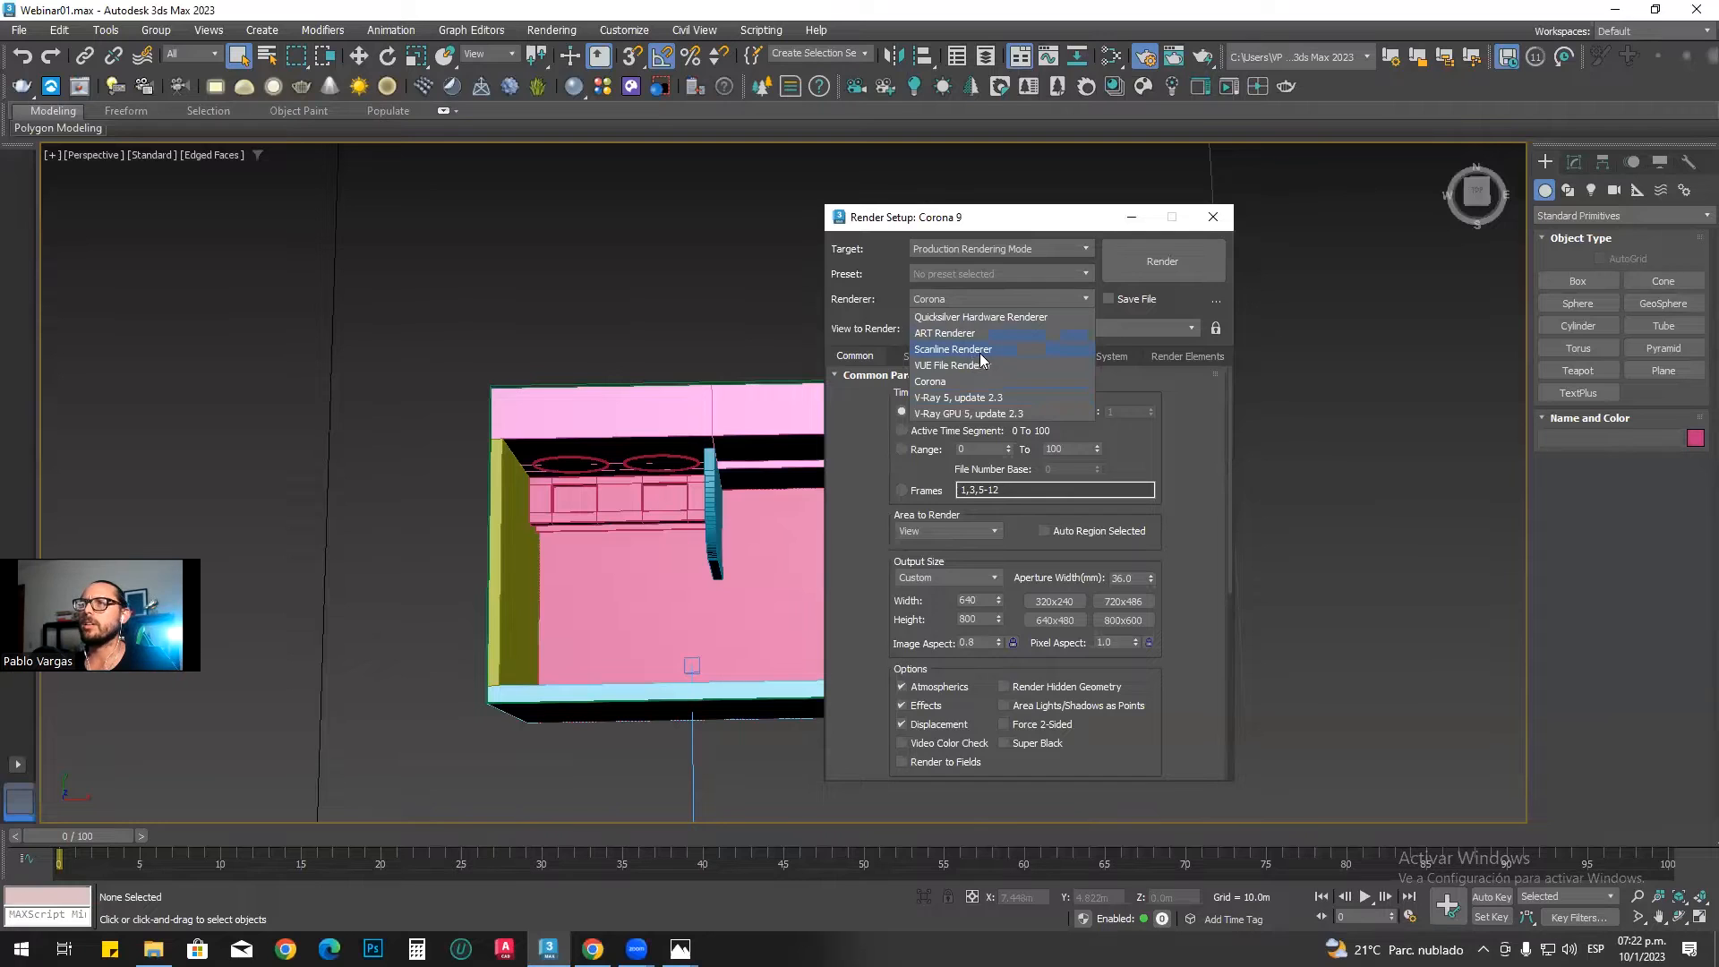
pyautogui.click(979, 351)
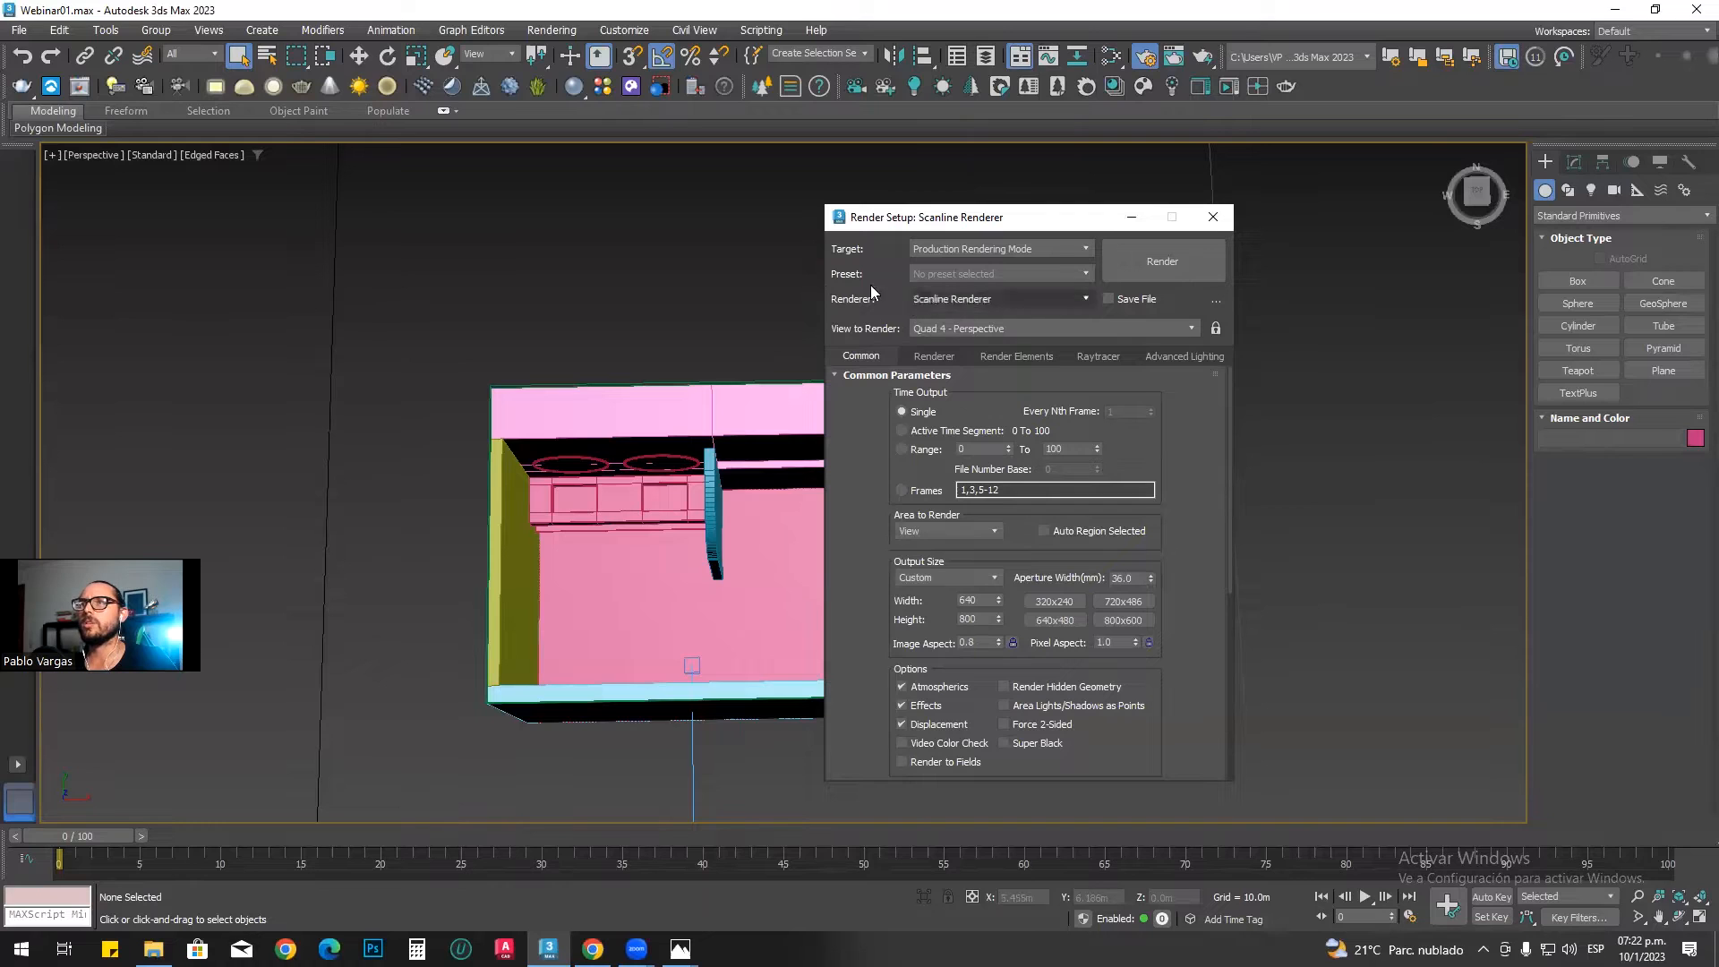
pyautogui.click(960, 297)
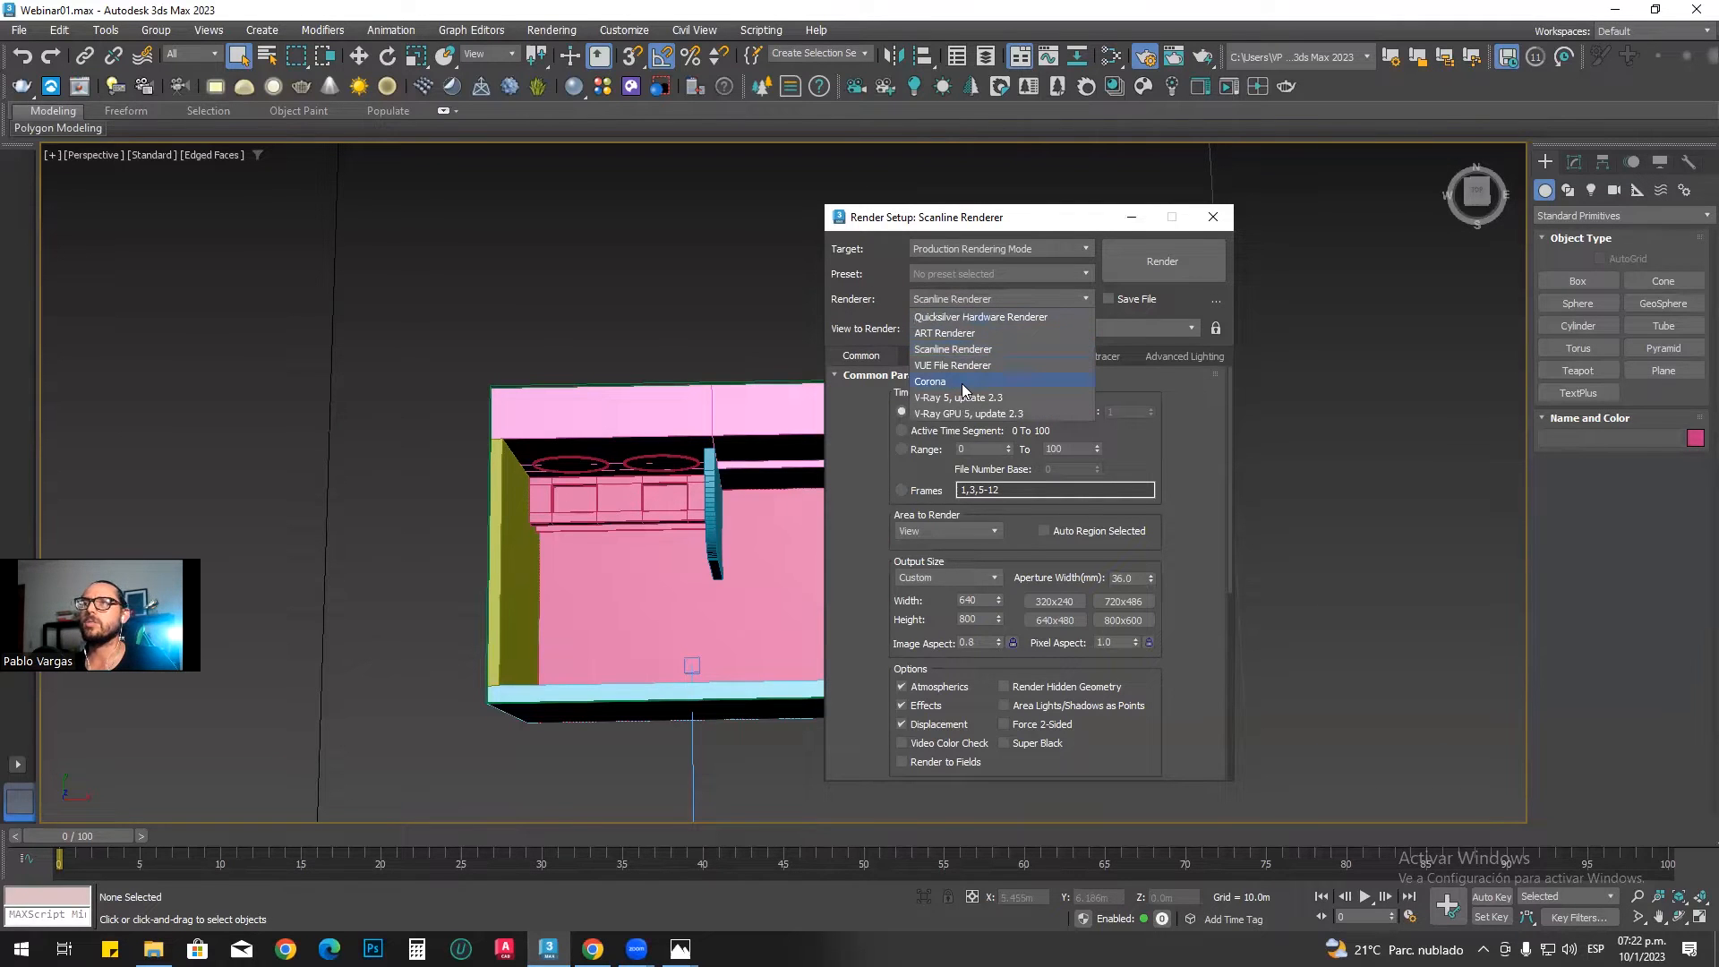
pyautogui.click(962, 381)
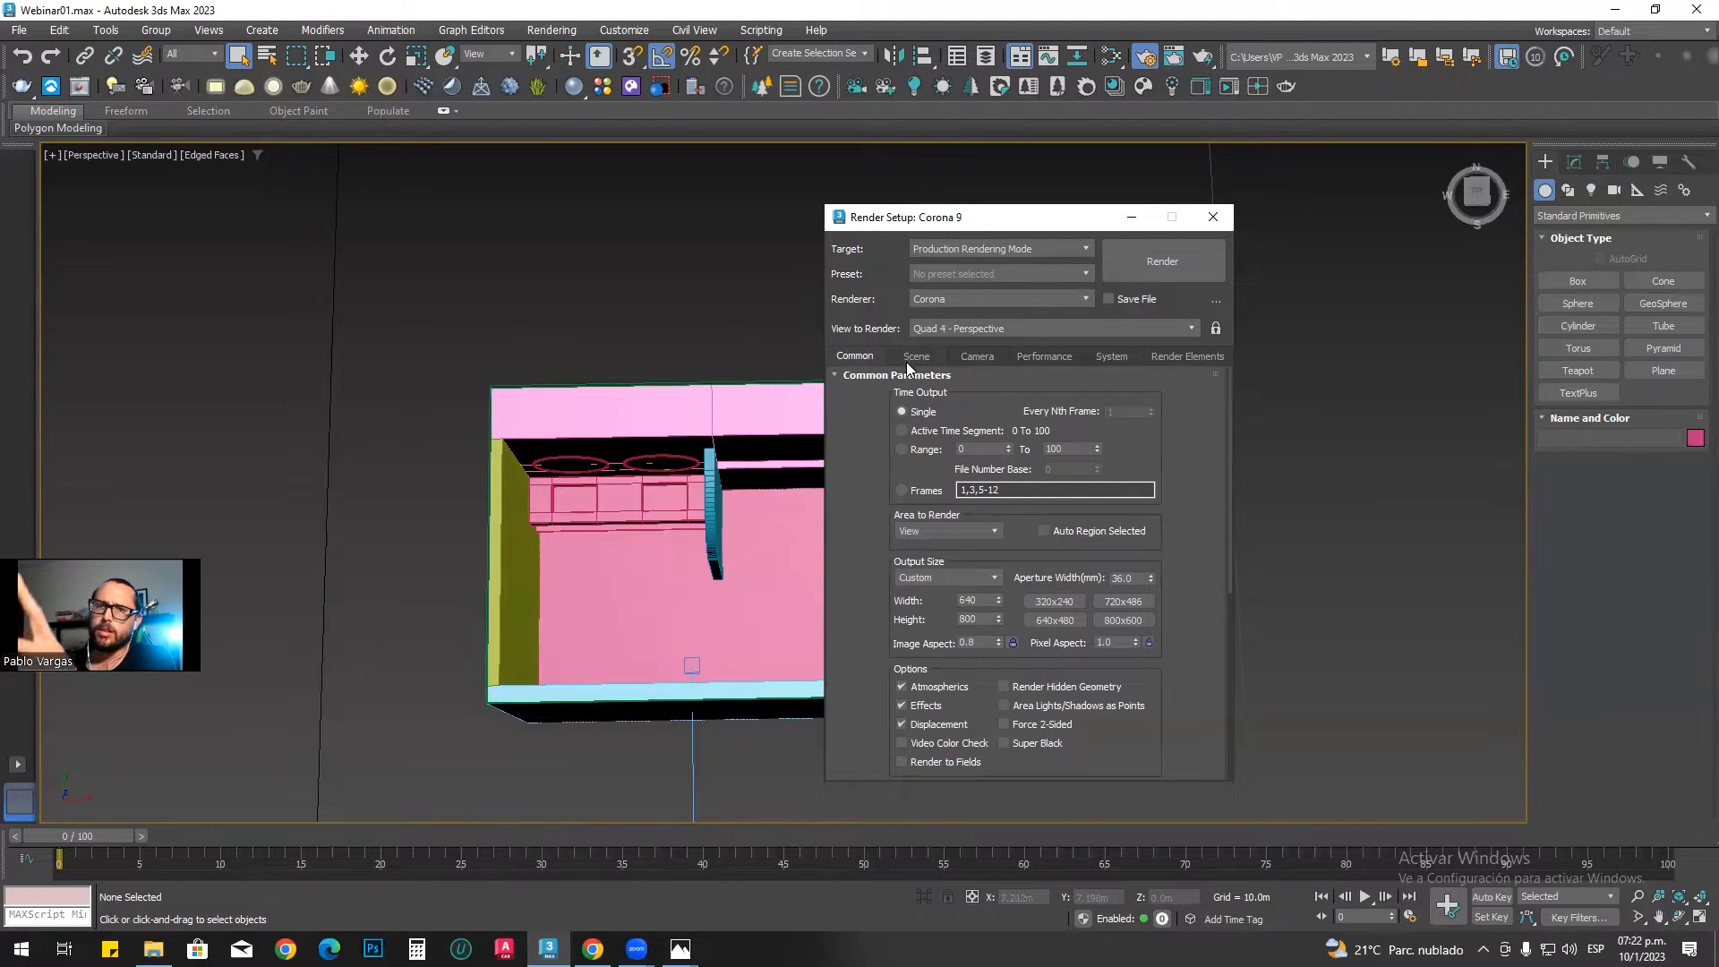
# Step: Show the safe frame and switch the viewport to the CoronaCamera001 view
pyautogui.click(809, 348)
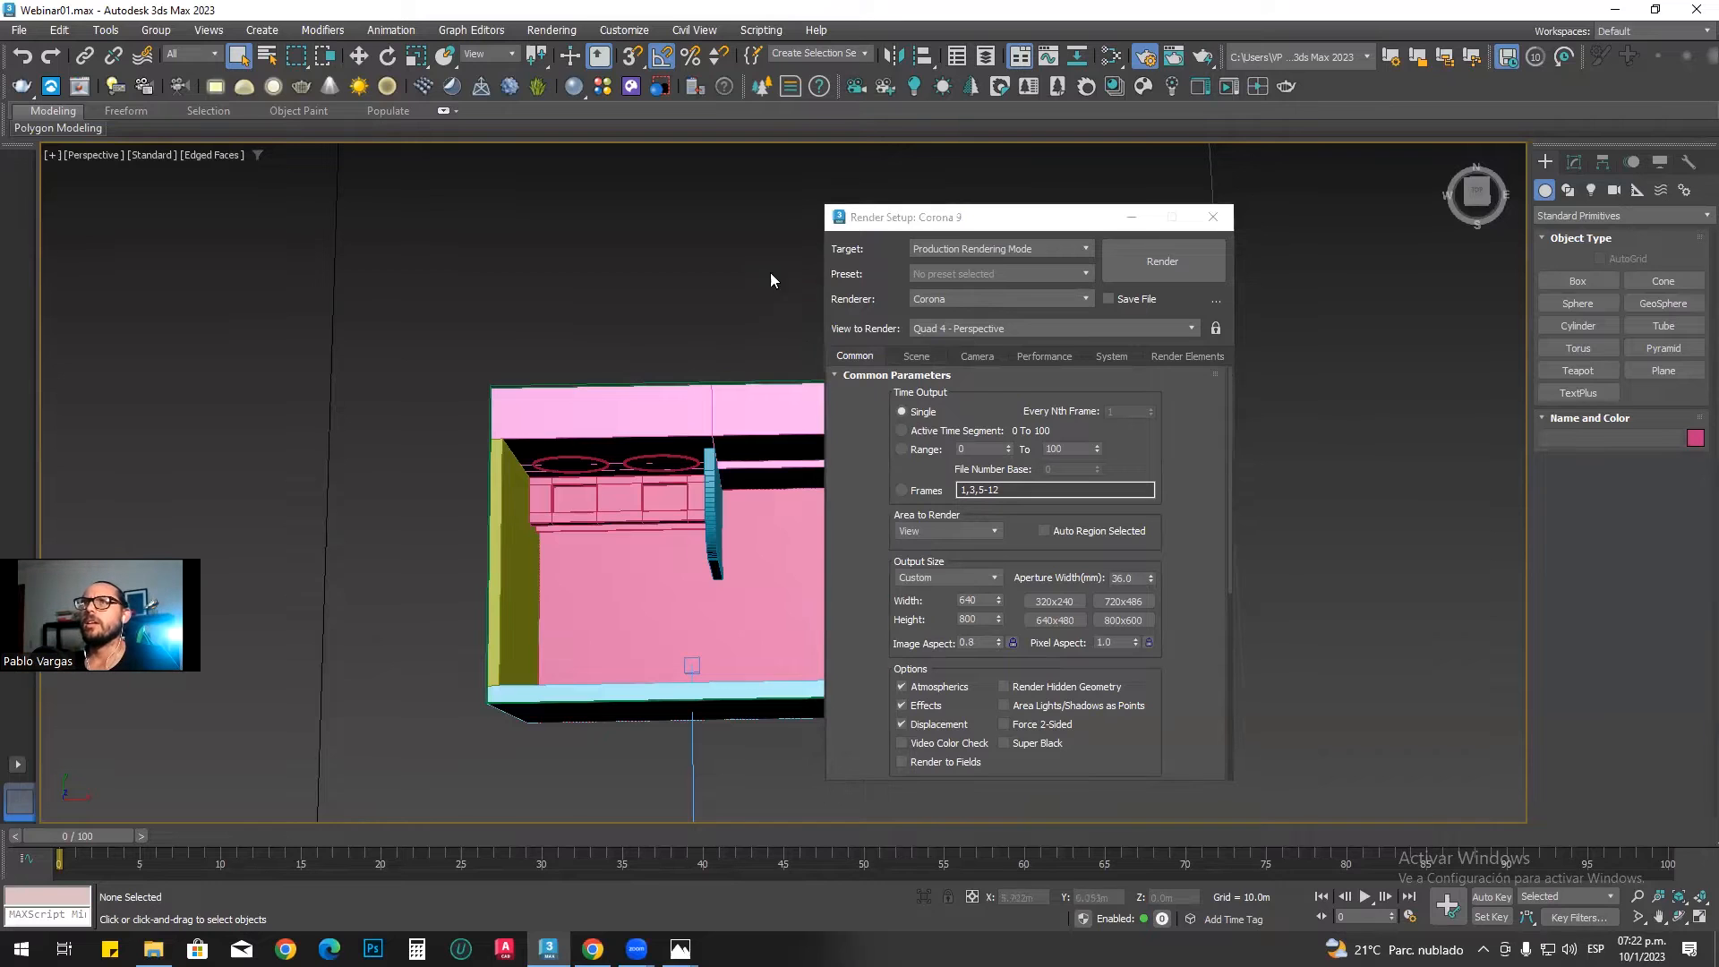
pyautogui.hotkey('shift', 'f')
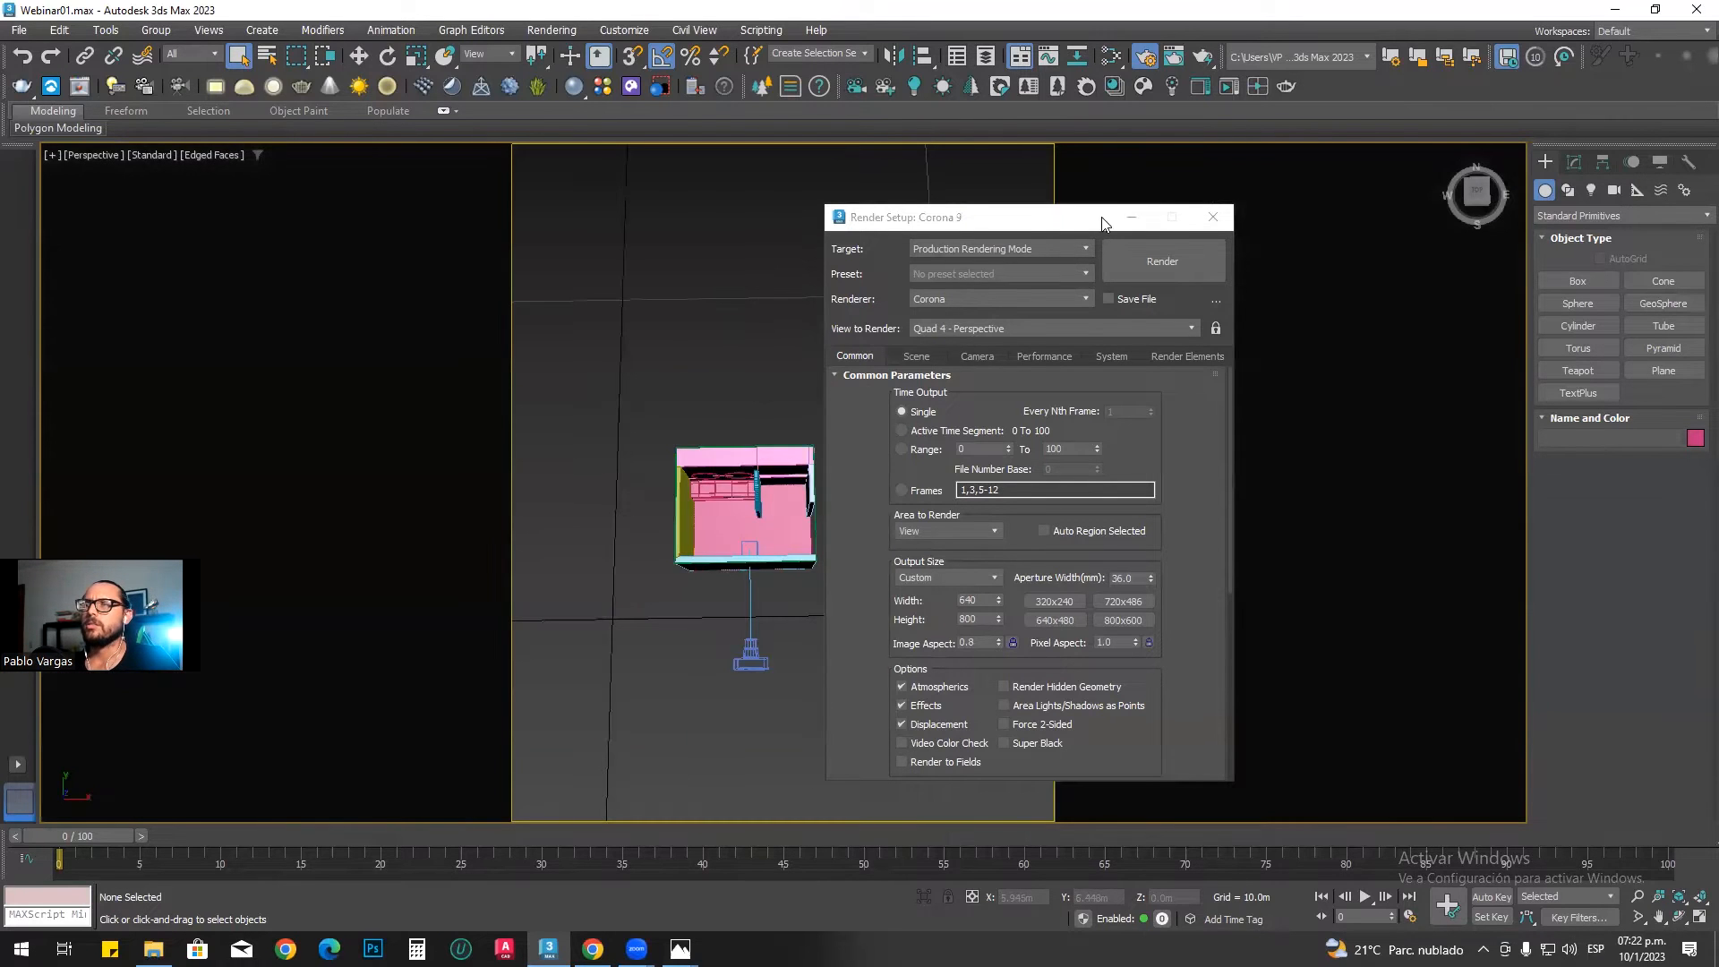
pyautogui.press('F10')
pyautogui.press('c')
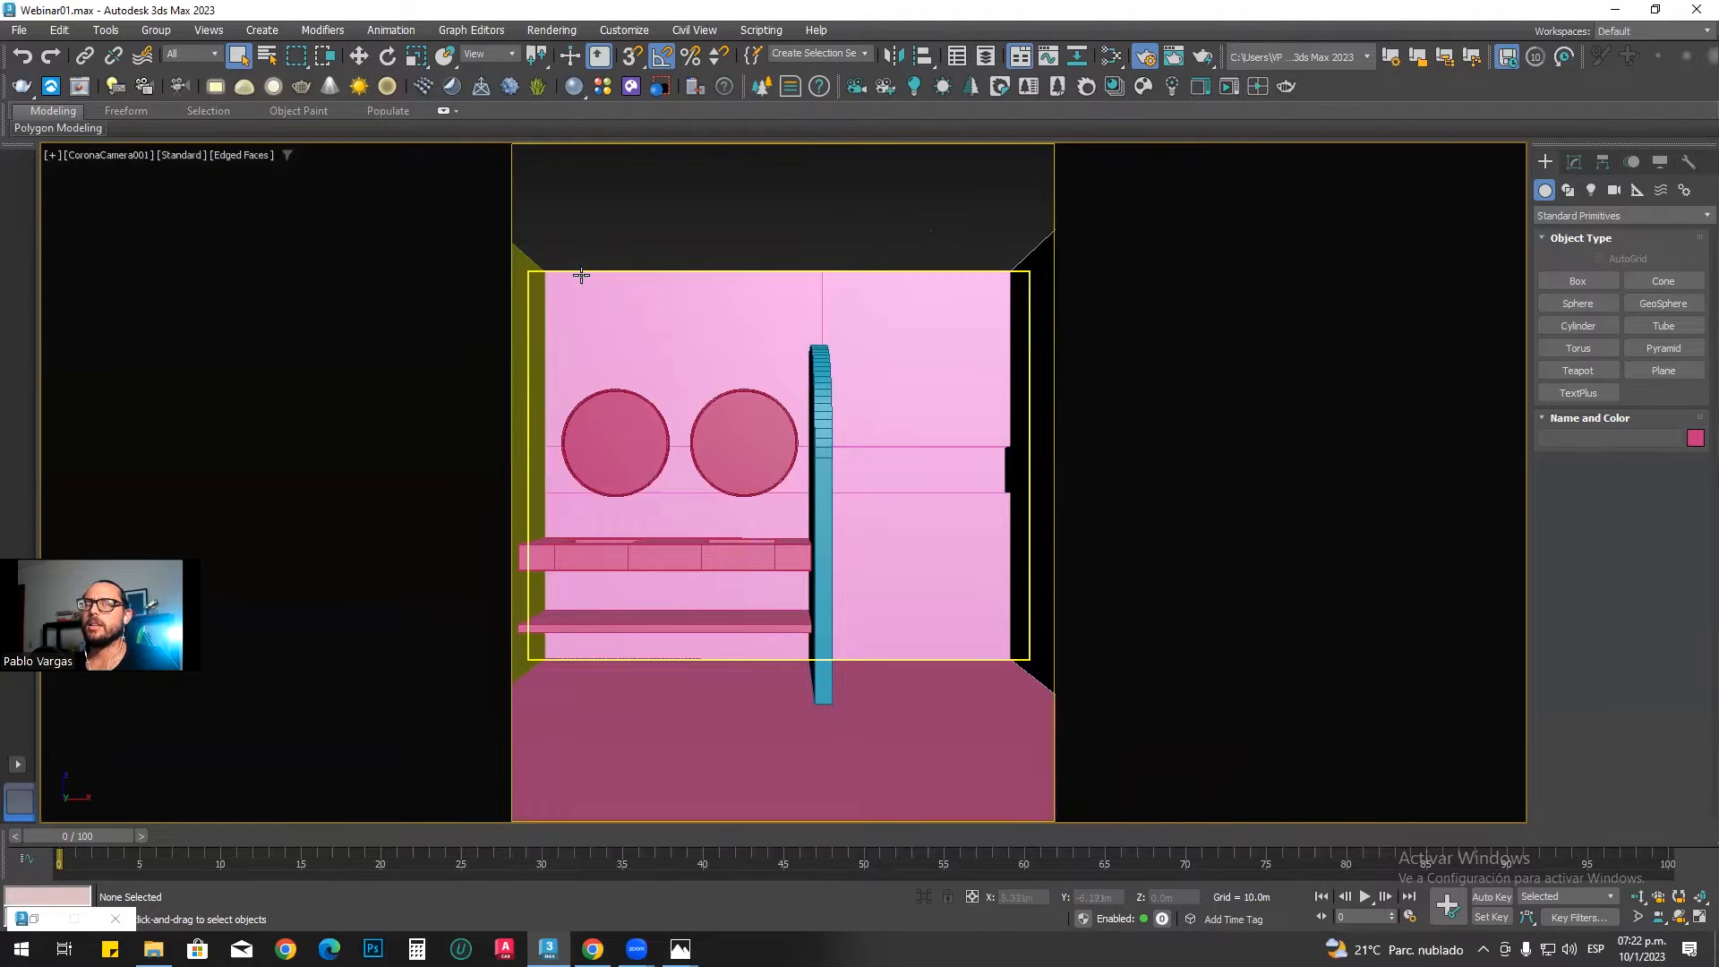
pyautogui.scroll(5, 199, 275)
pyautogui.scroll(-5, 821, 307)
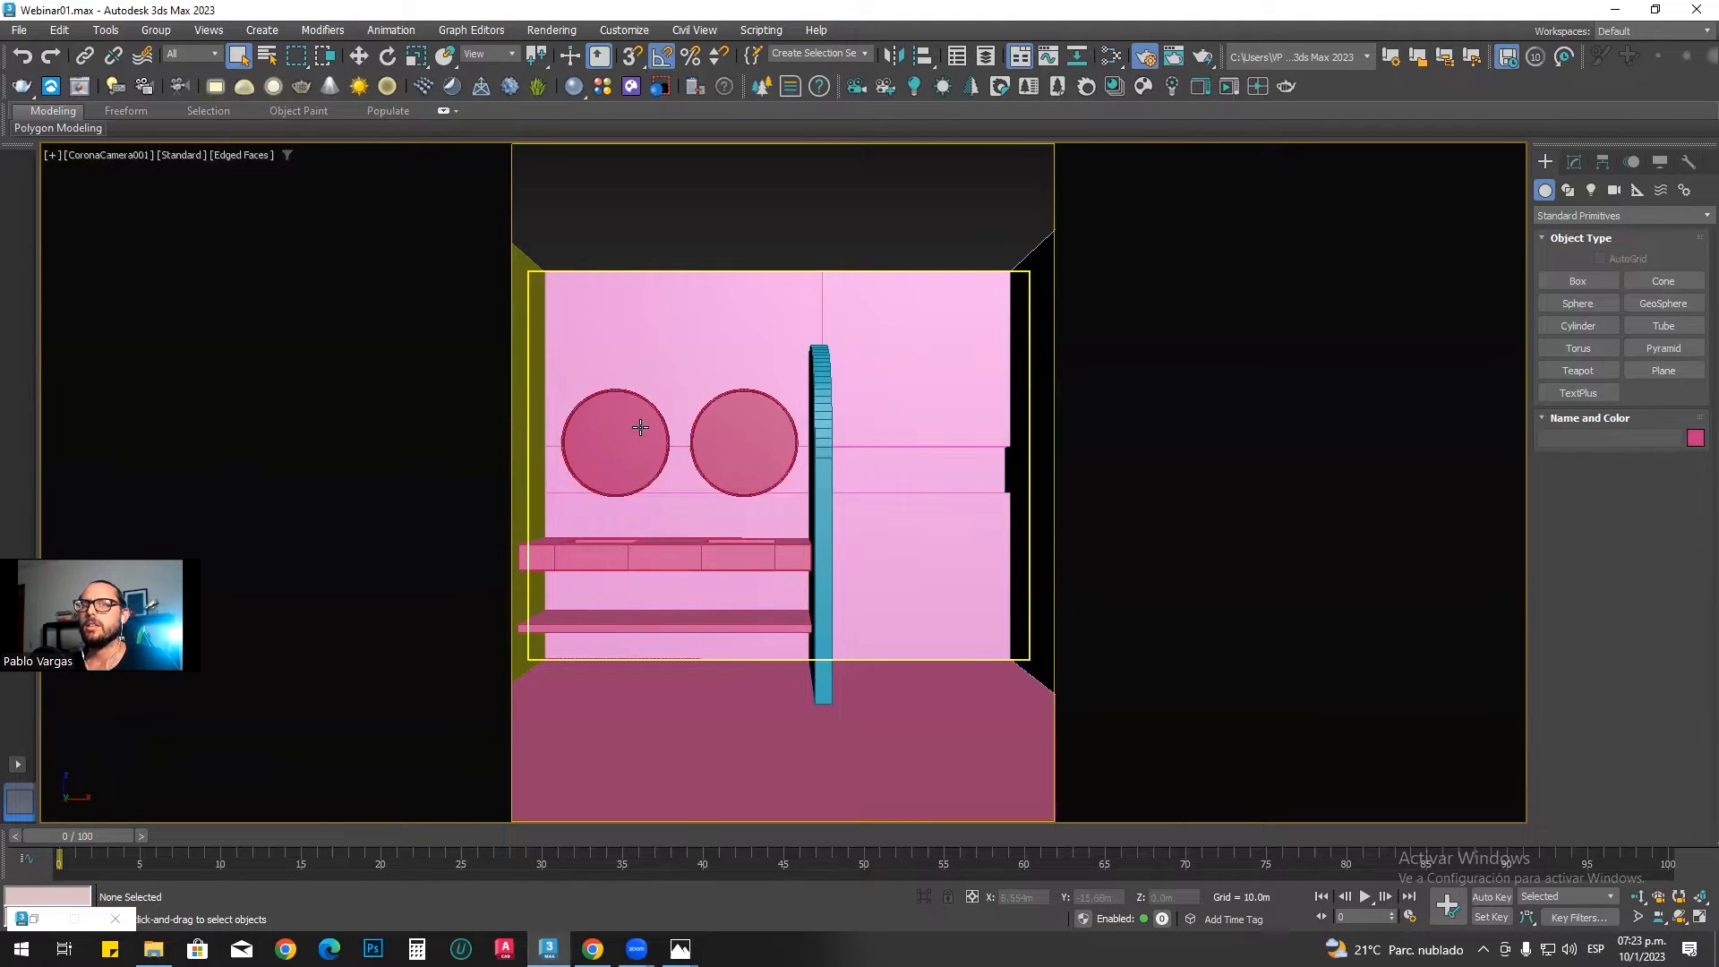
# Step: Reopen the render settings and set the output width to 1530 with an image aspect of 0.8
pyautogui.press('F10')
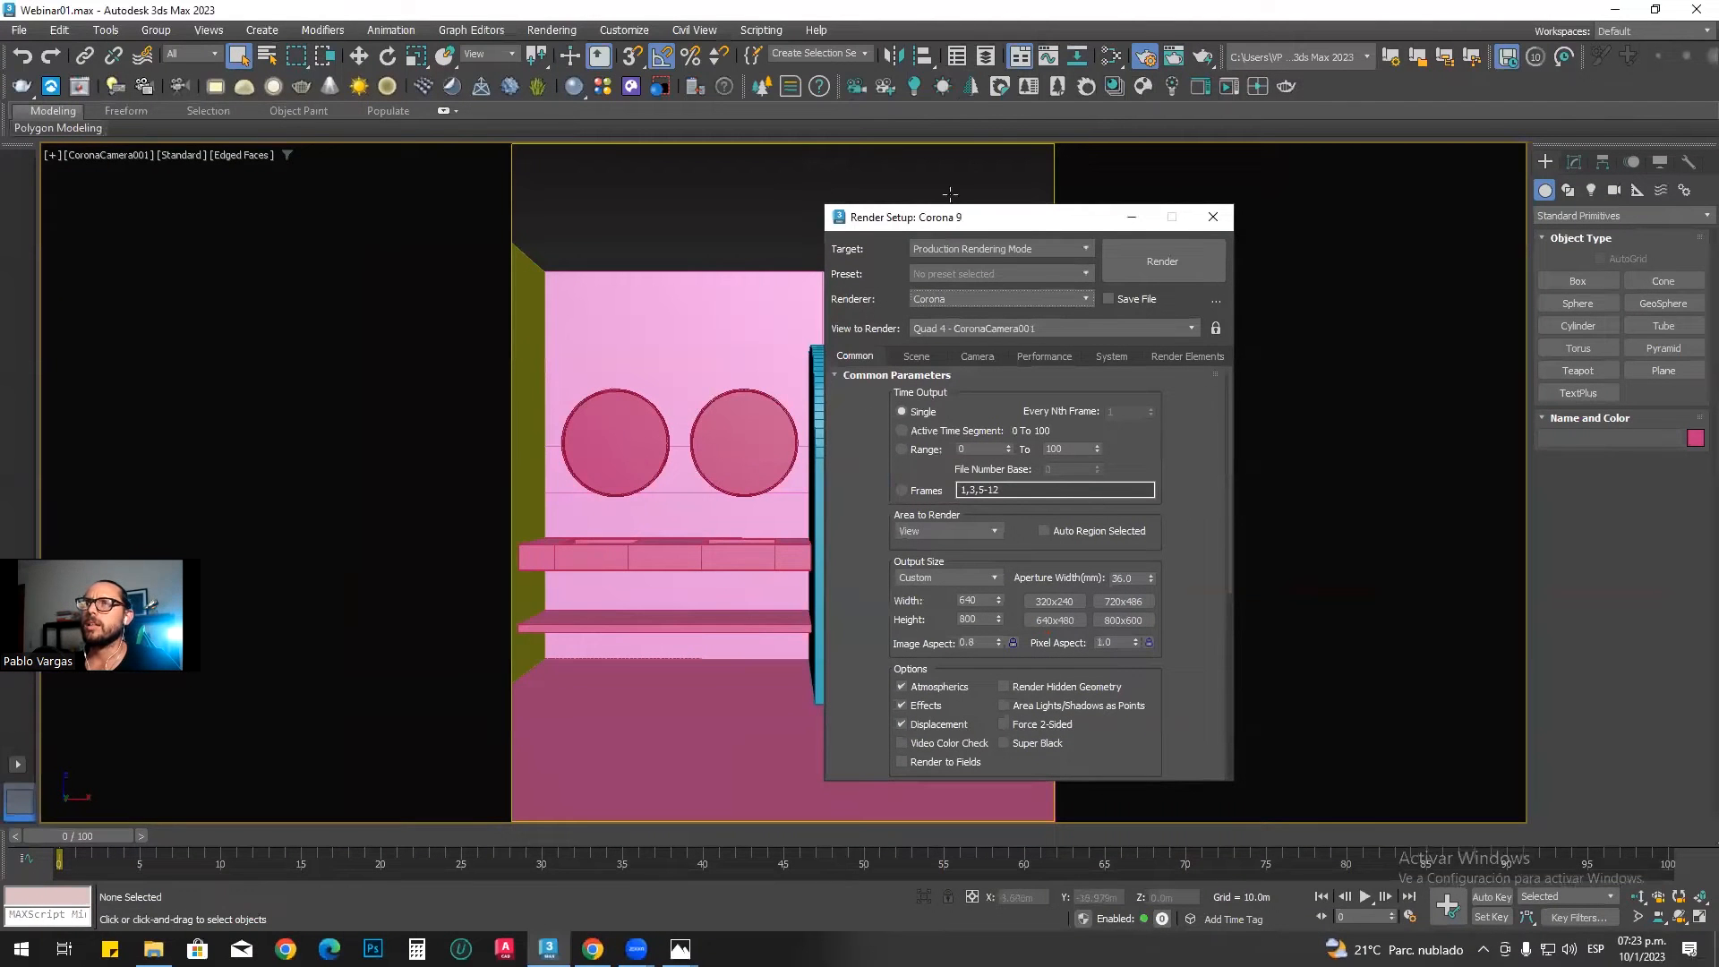
pyautogui.click(998, 596)
pyautogui.moveTo(997, 593); pyautogui.dragTo(1387, 230)
pyautogui.moveTo(1394, 587); pyautogui.dragTo(1430, 28)
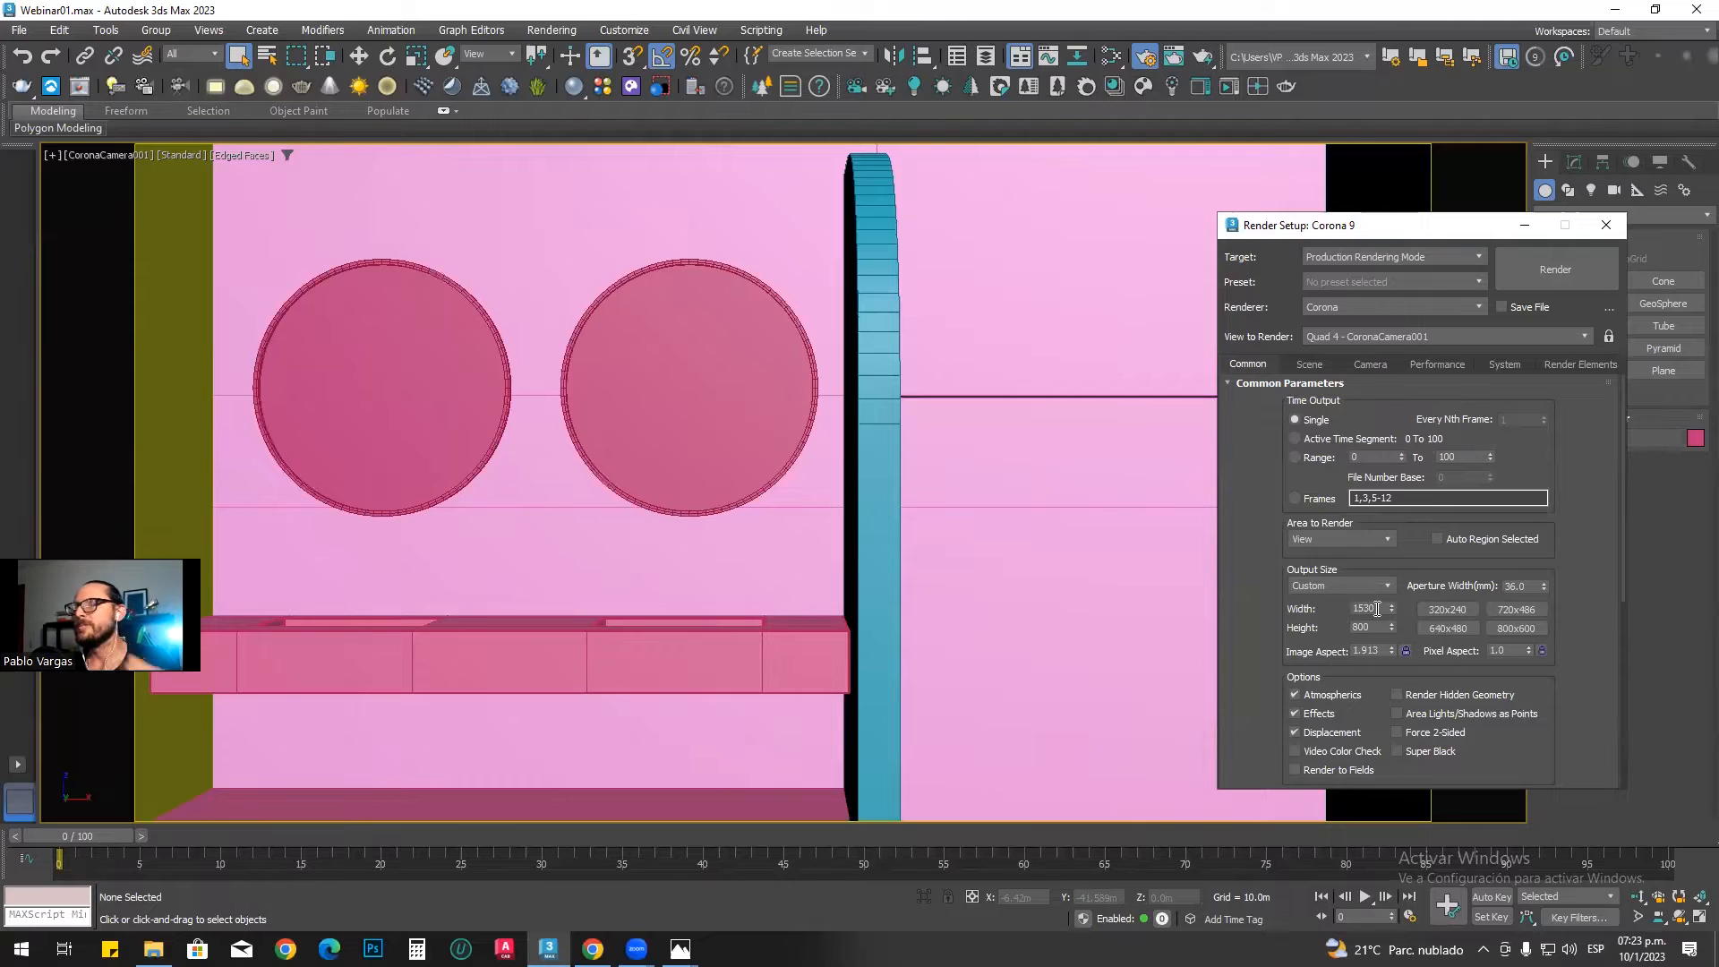
pyautogui.doubleClick(1380, 651)
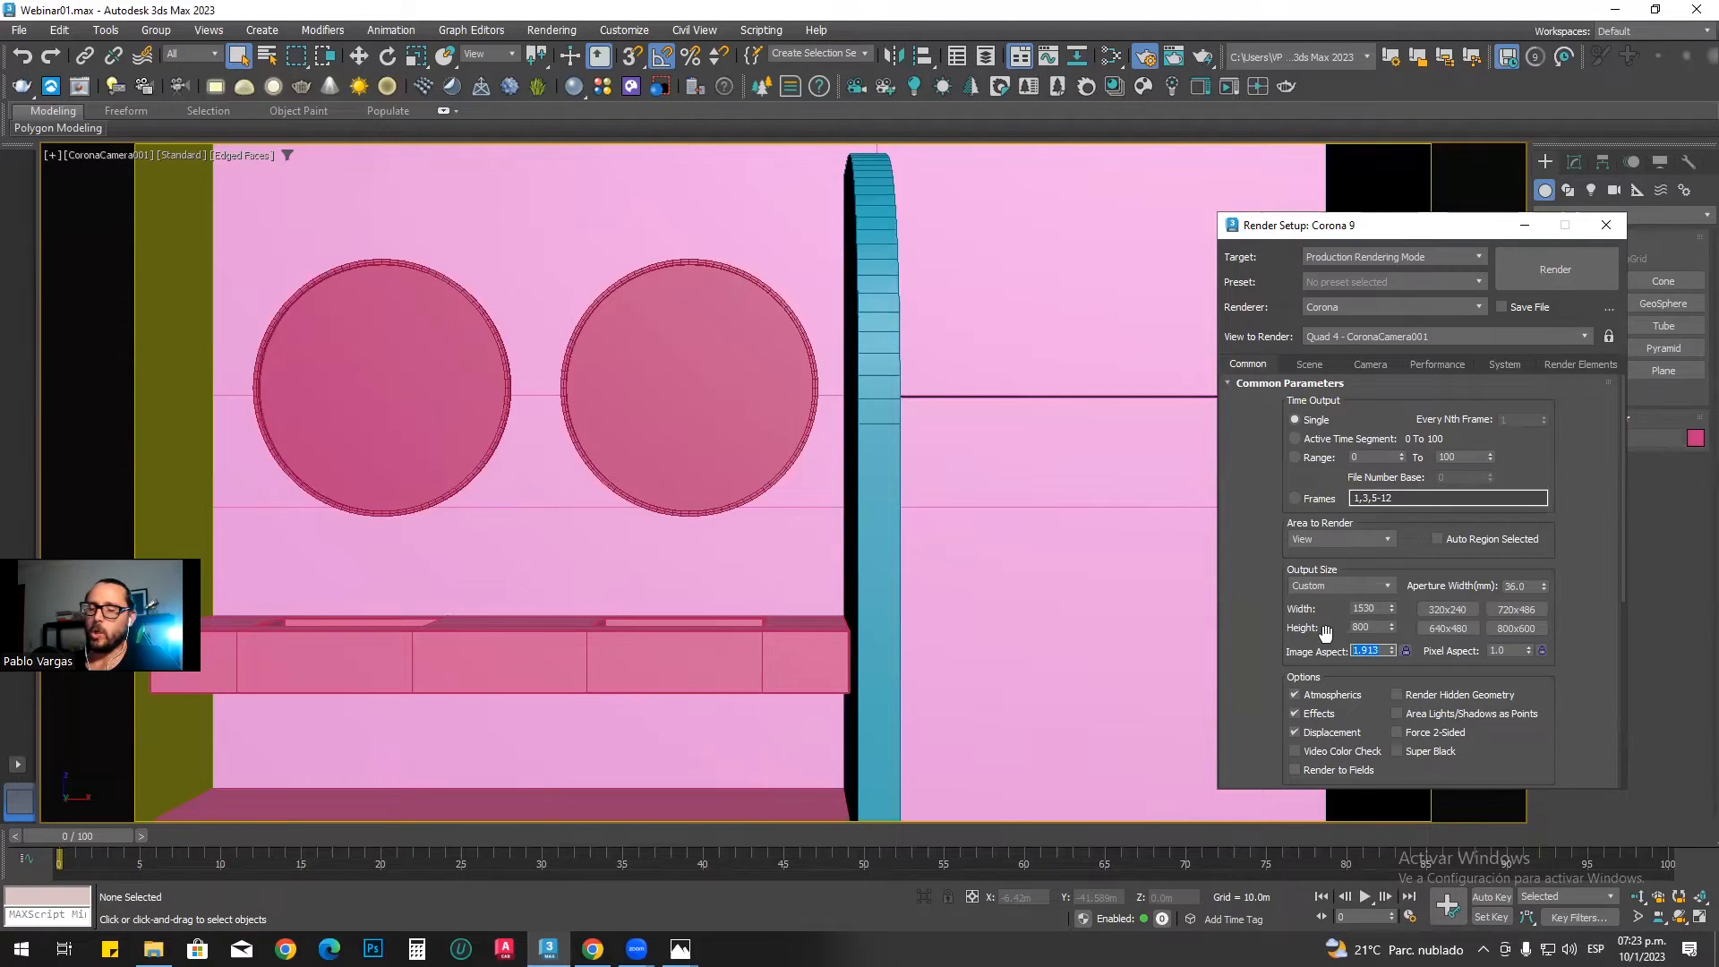
pyautogui.write('0.8')
pyautogui.press('Return')
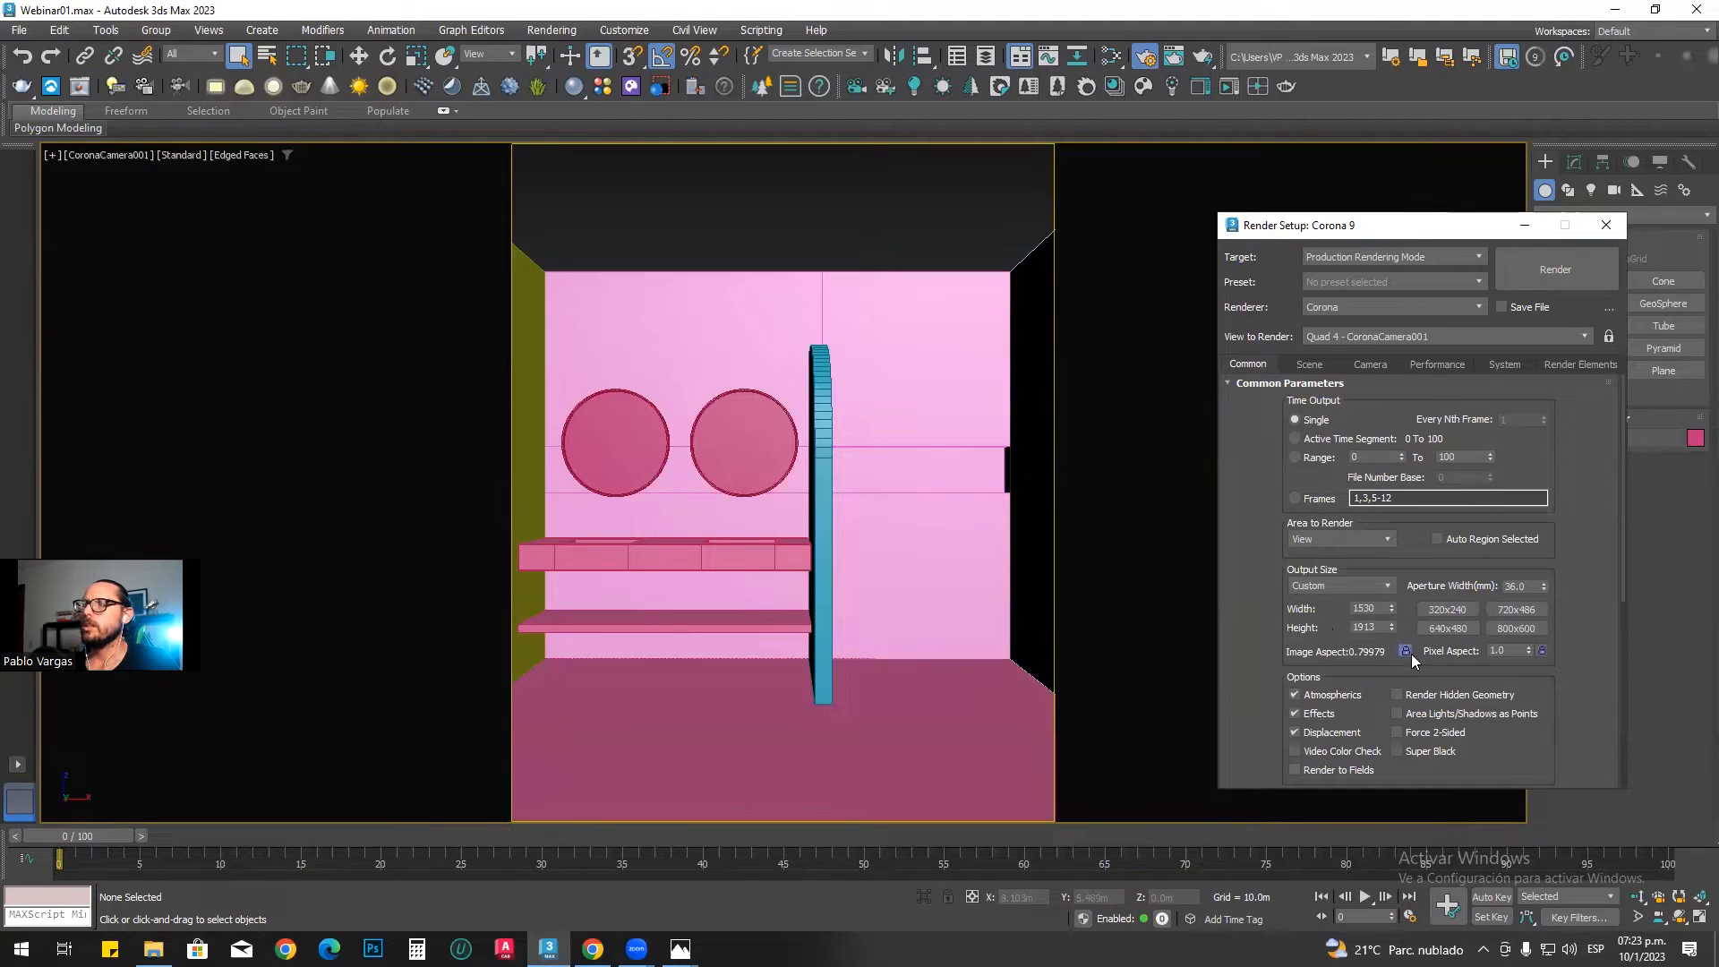
# Step: Unlock the image aspect, set the output height to 1600, and enter an image aspect of 0.8
pyautogui.click(1404, 652)
pyautogui.doubleClick(1370, 627)
pyautogui.write('1600')
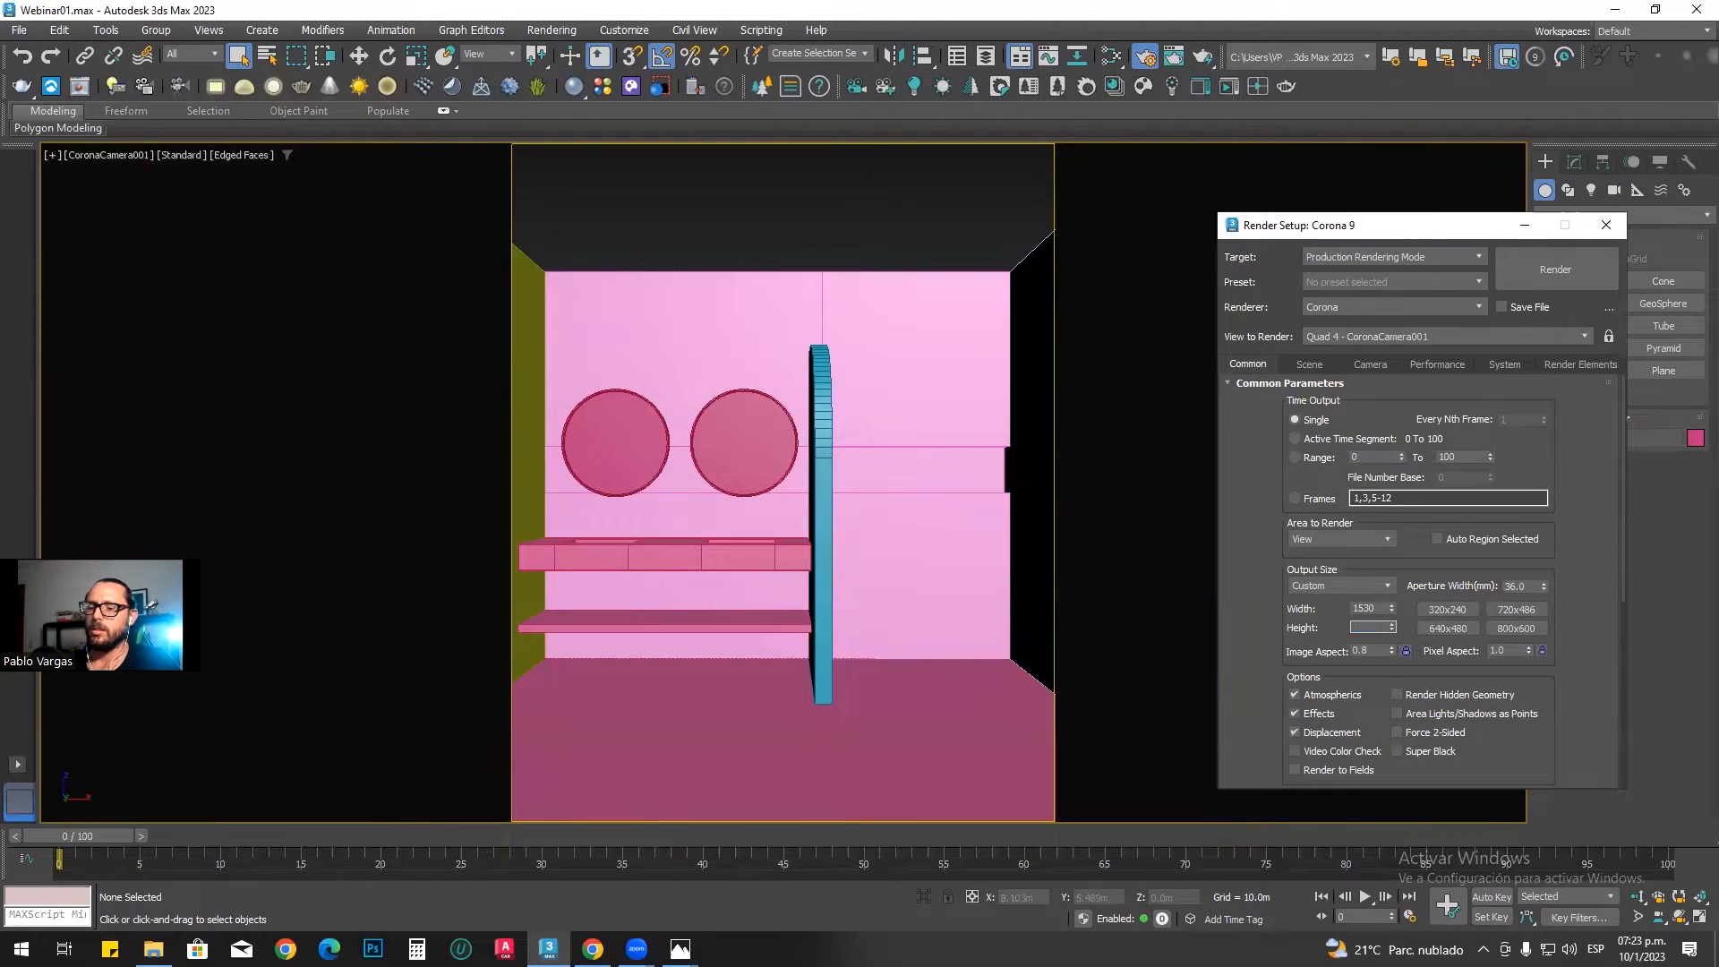
pyautogui.press('Return')
pyautogui.doubleClick(1375, 651)
pyautogui.write('0.8')
pyautogui.press('Return')
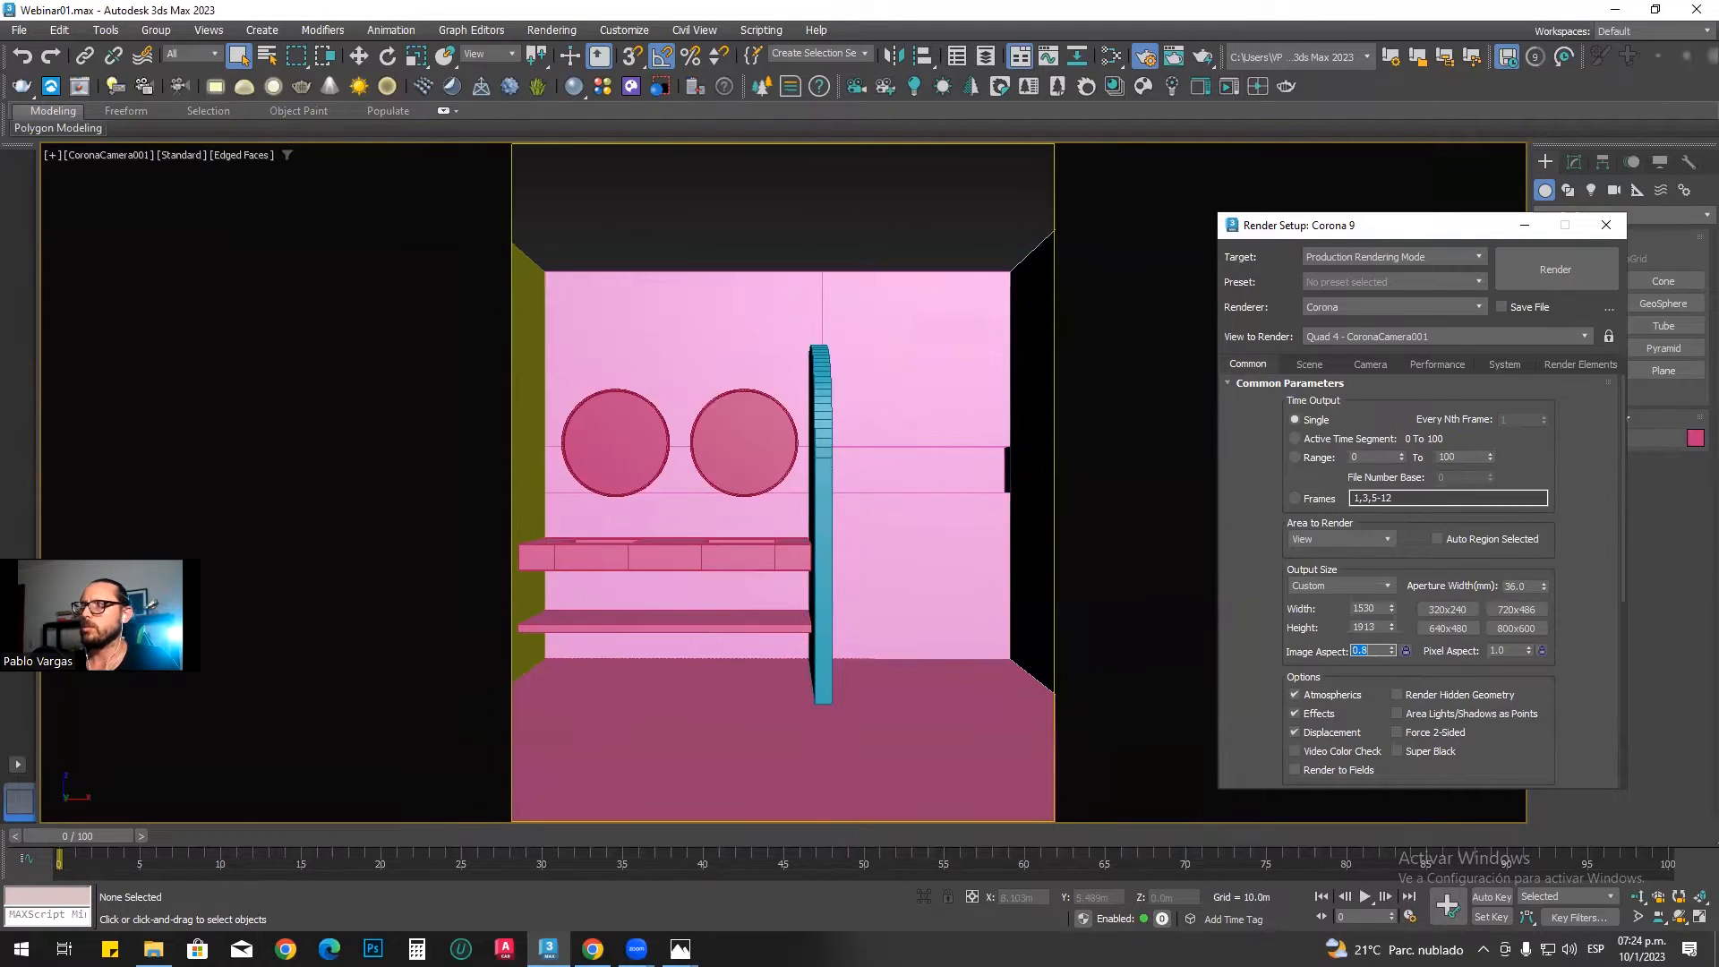
# Step: Set the output width to 1400 and the image aspect to 0.8, and lock the aspect ratio
pyautogui.doubleClick(1372, 608)
pyautogui.write('1')
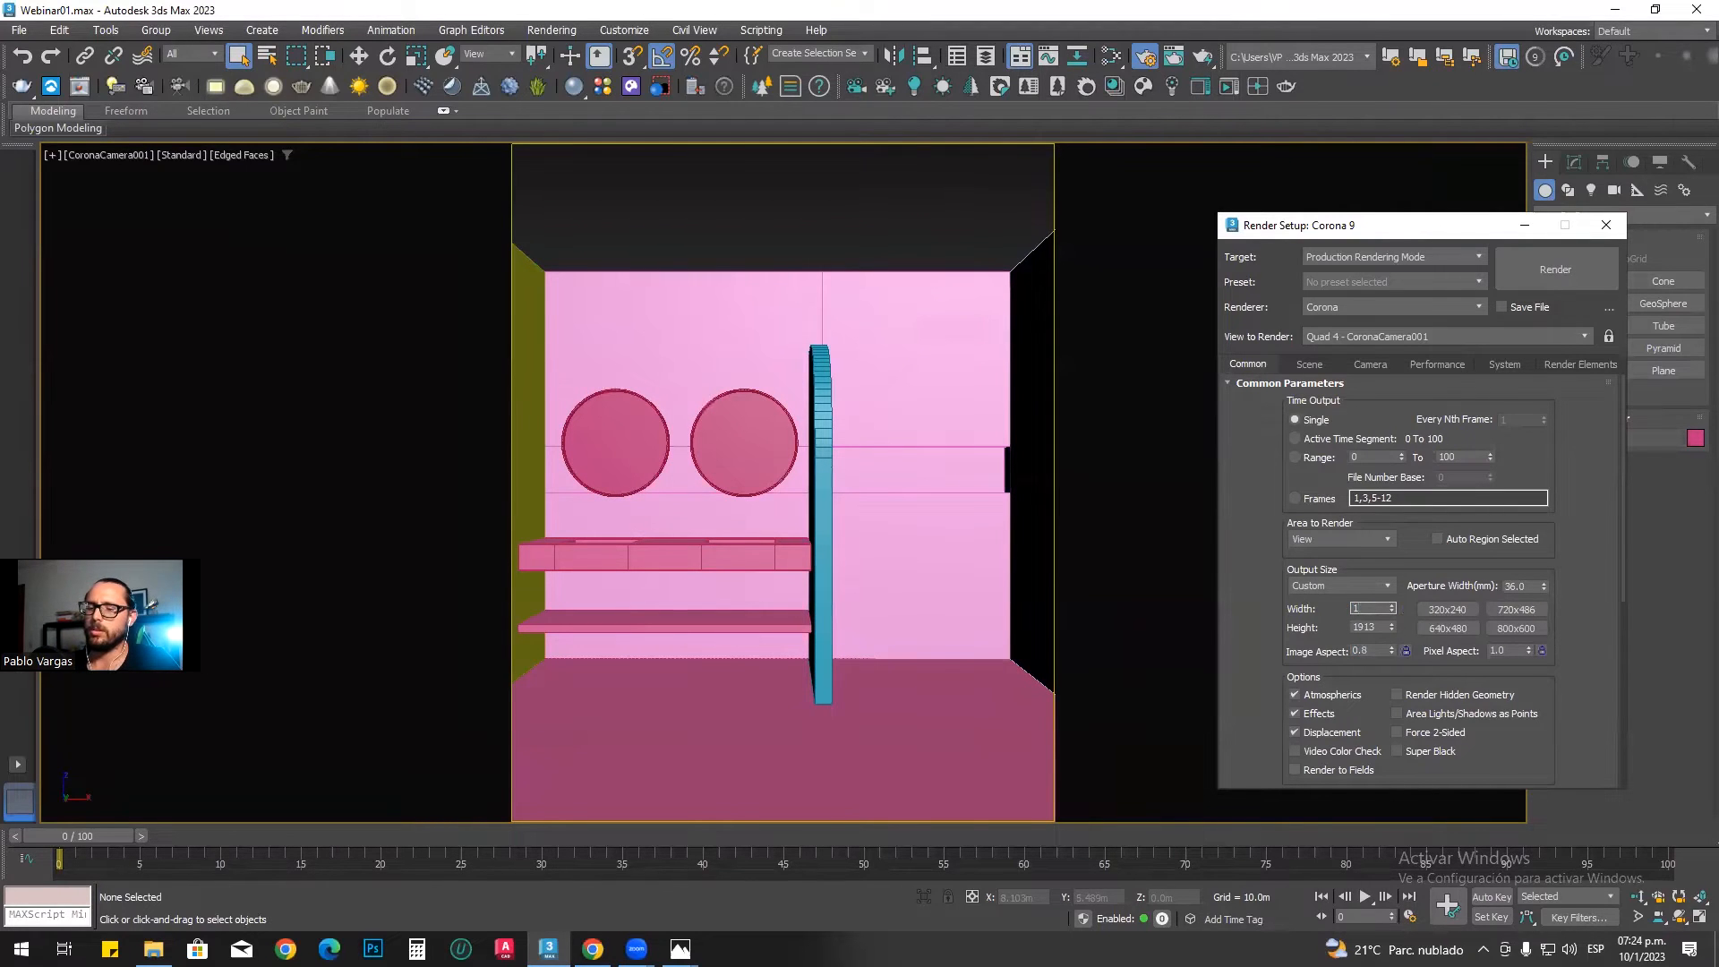
pyautogui.press('Return')
pyautogui.doubleClick(1375, 651)
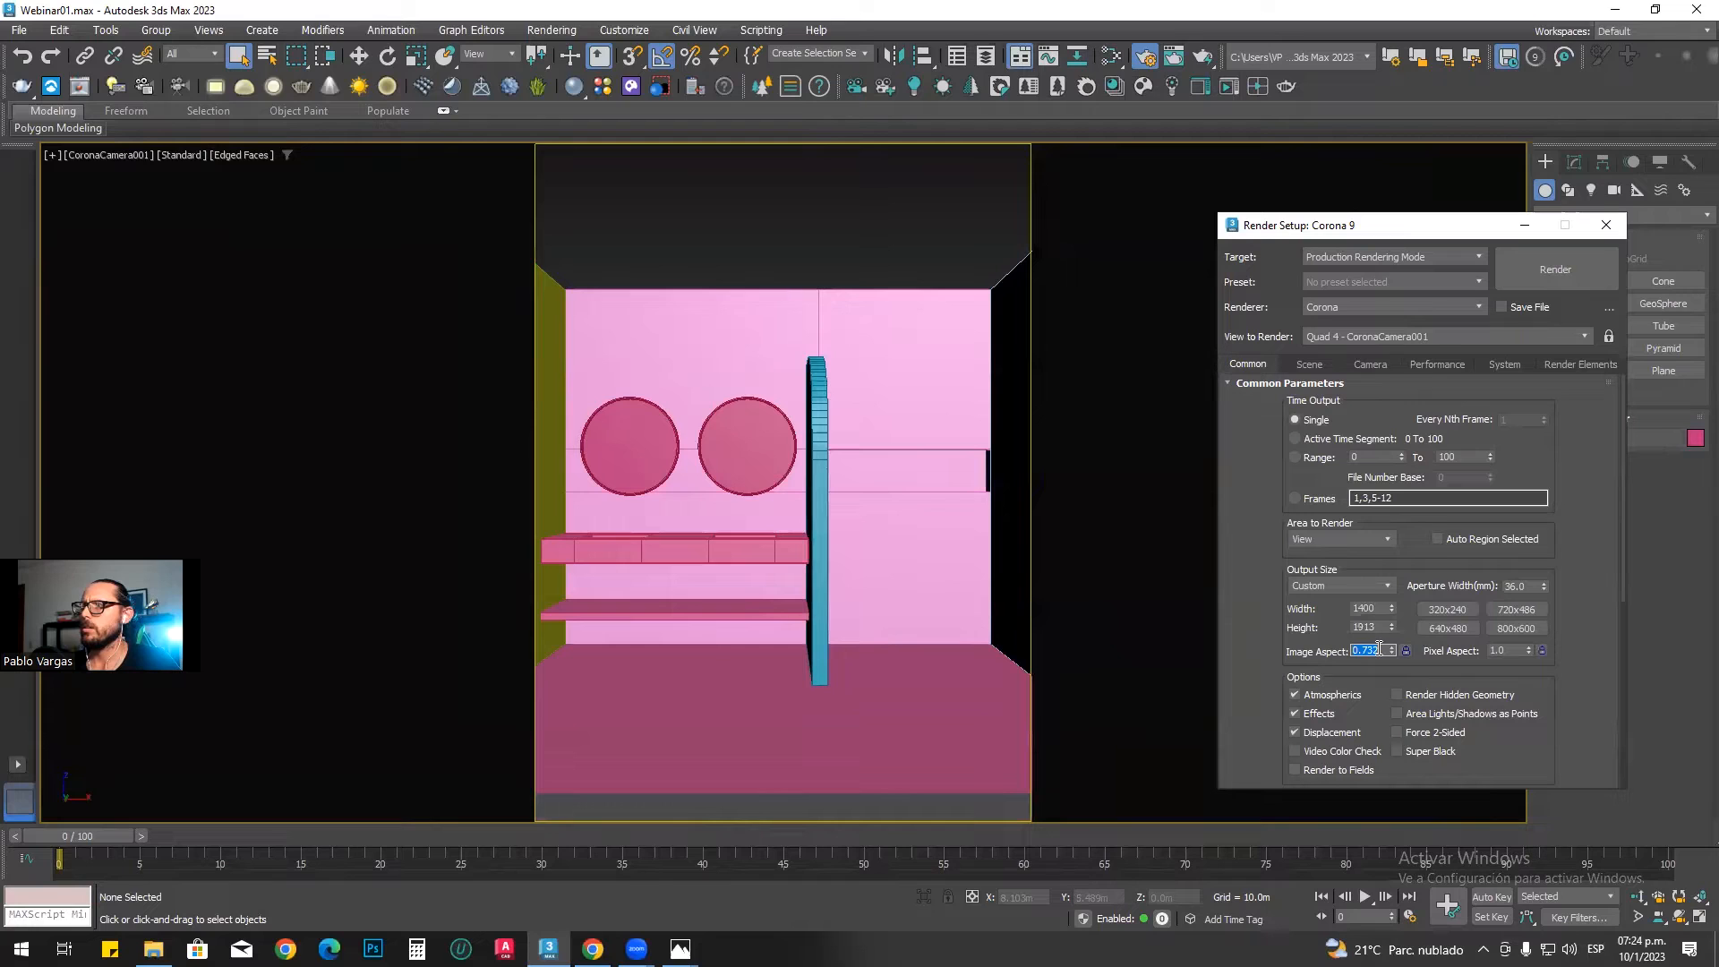
pyautogui.write('0.8')
pyautogui.press('Return')
pyautogui.click(1406, 652)
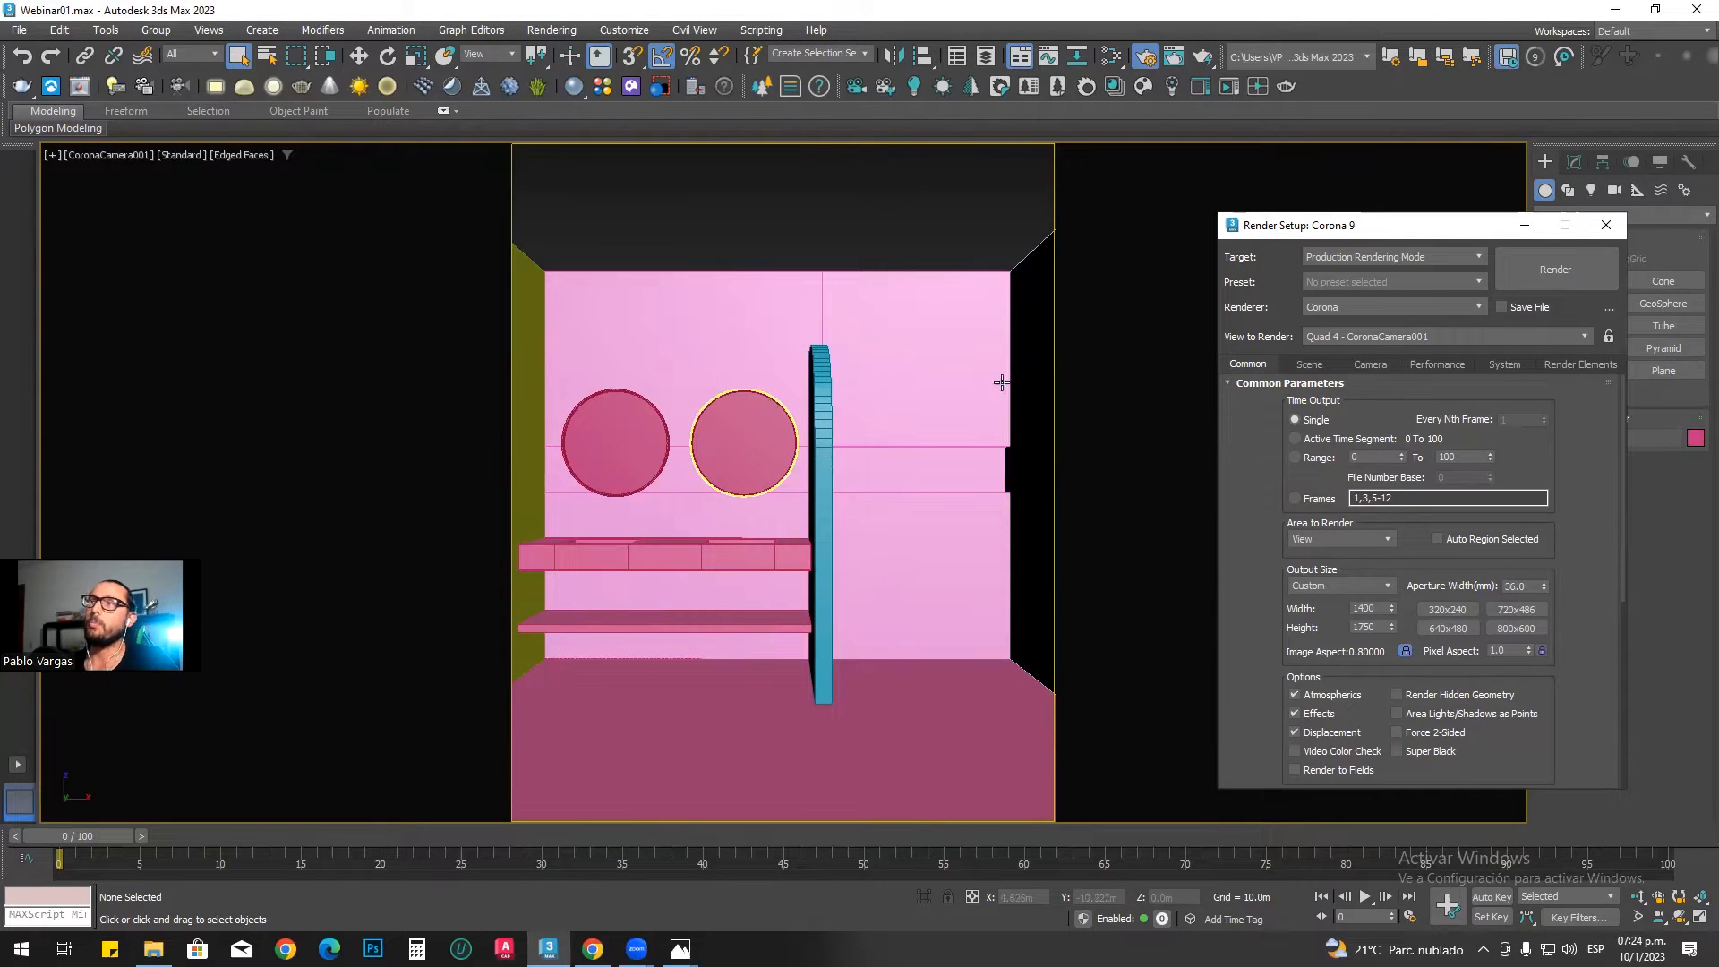
# Step: Examine Corona's general scene settings, focusing on the noise level limit among the progressive rendering limits
pyautogui.moveTo(1276, 226); pyautogui.dragTo(1131, 213)
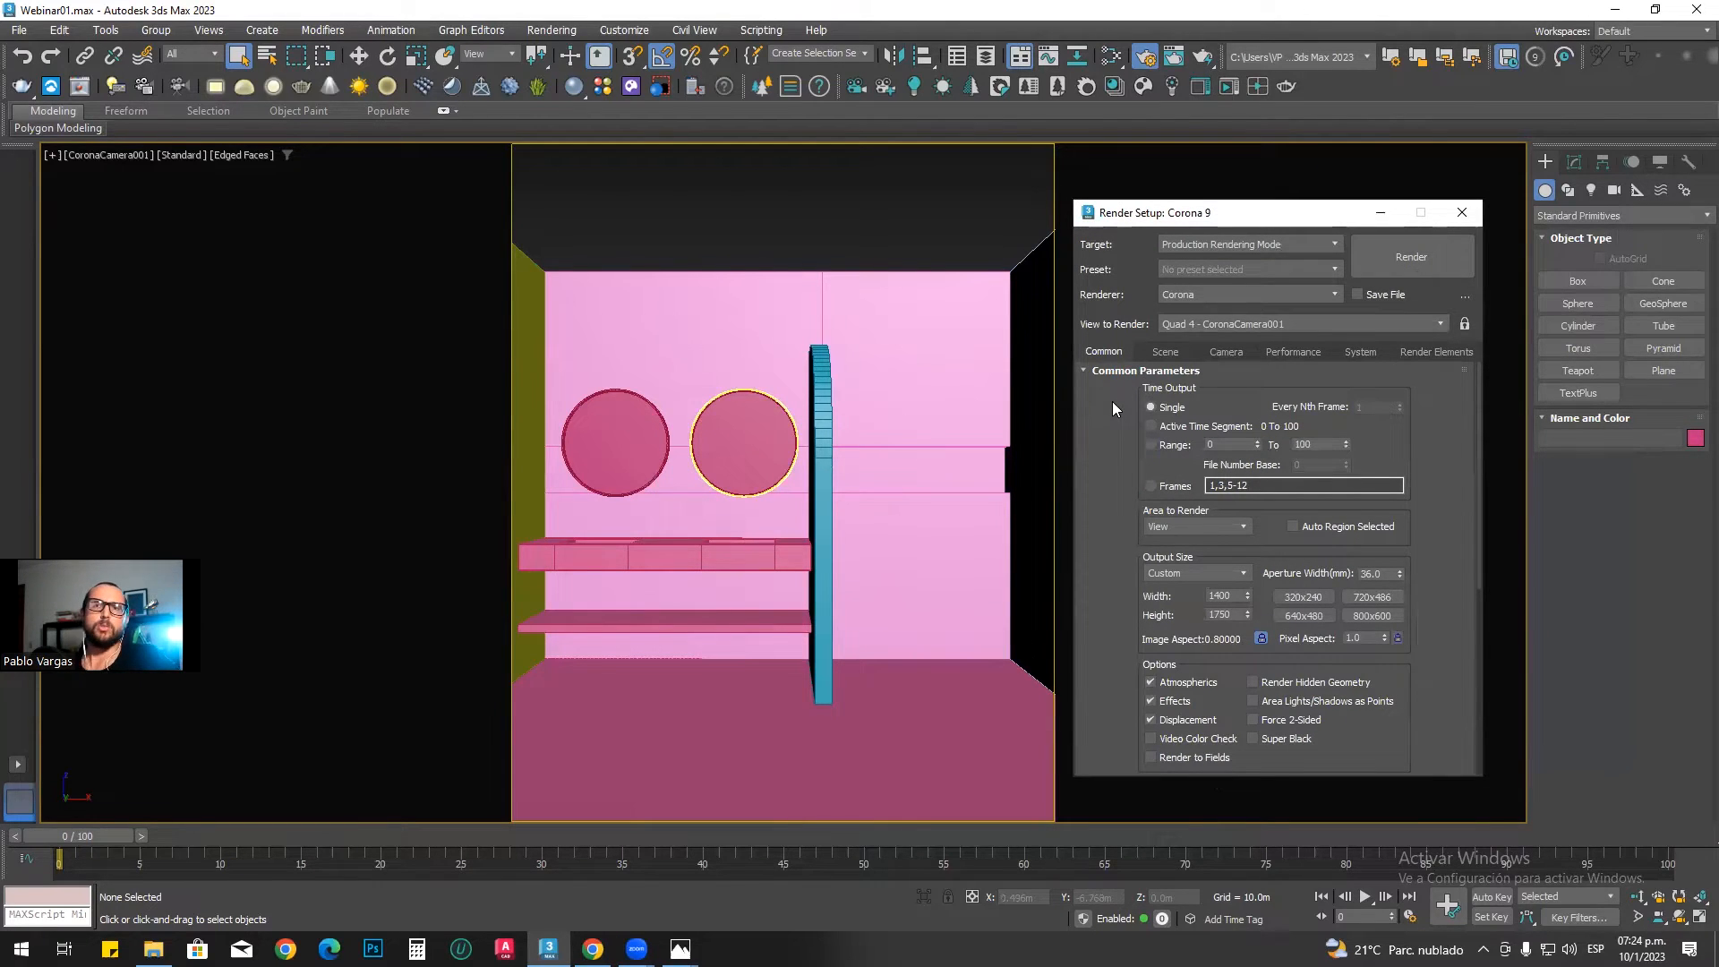
pyautogui.click(1166, 353)
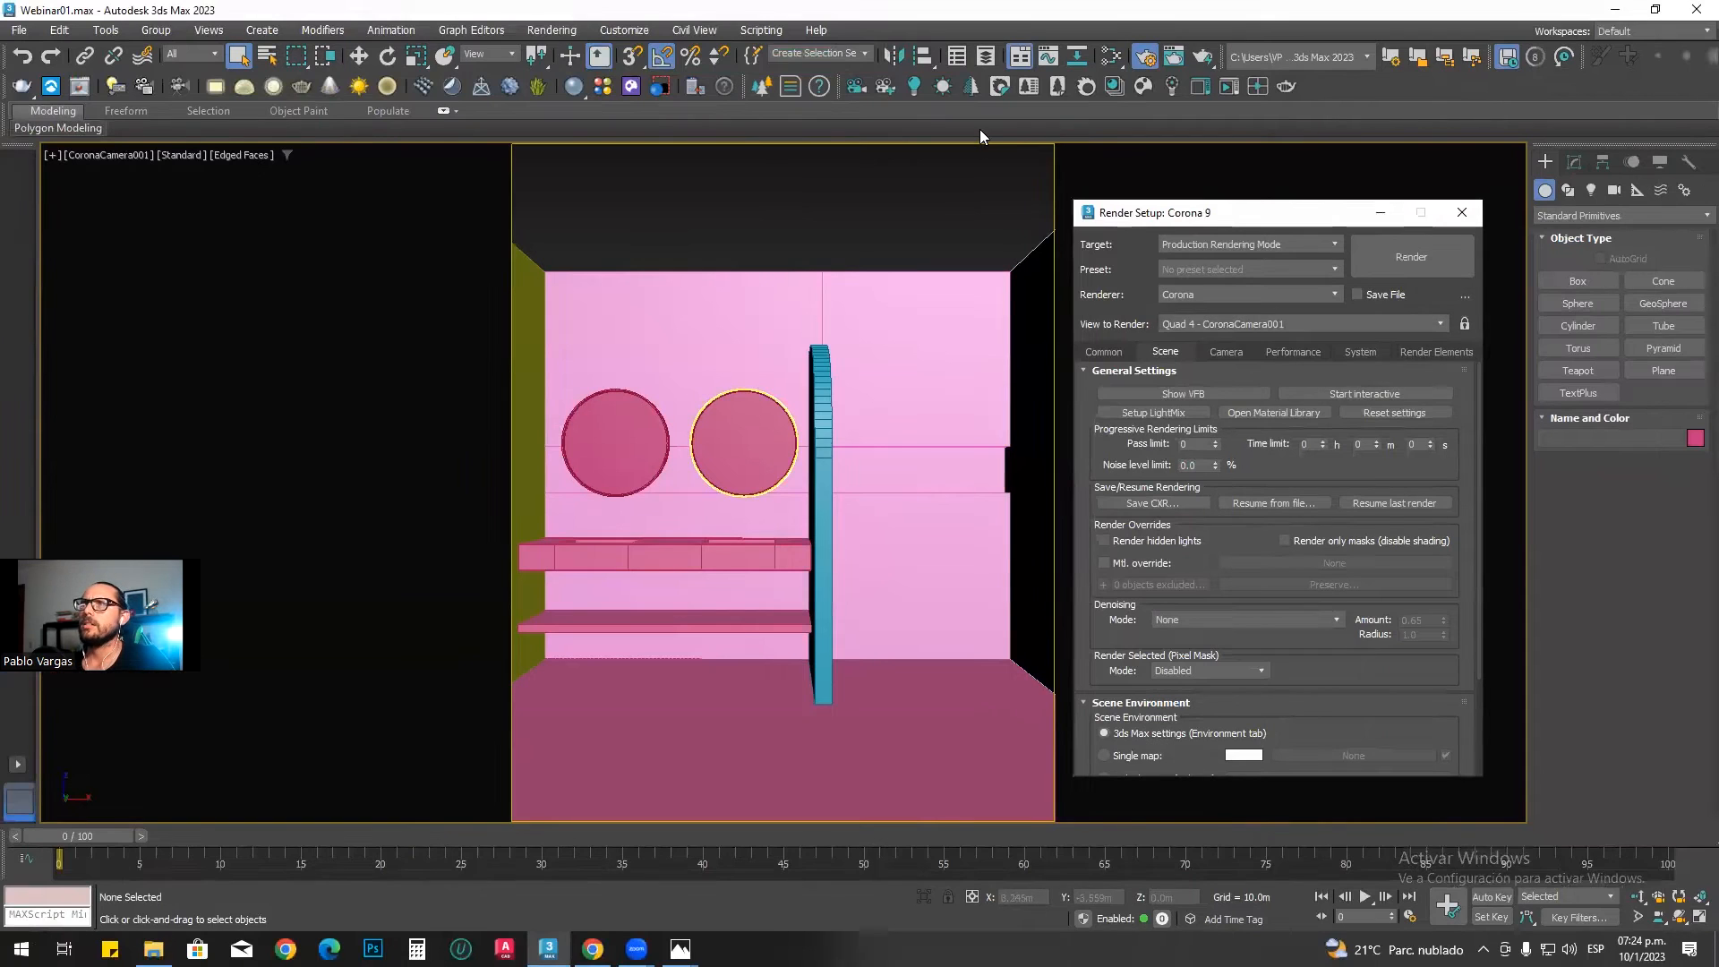
pyautogui.click(979, 129)
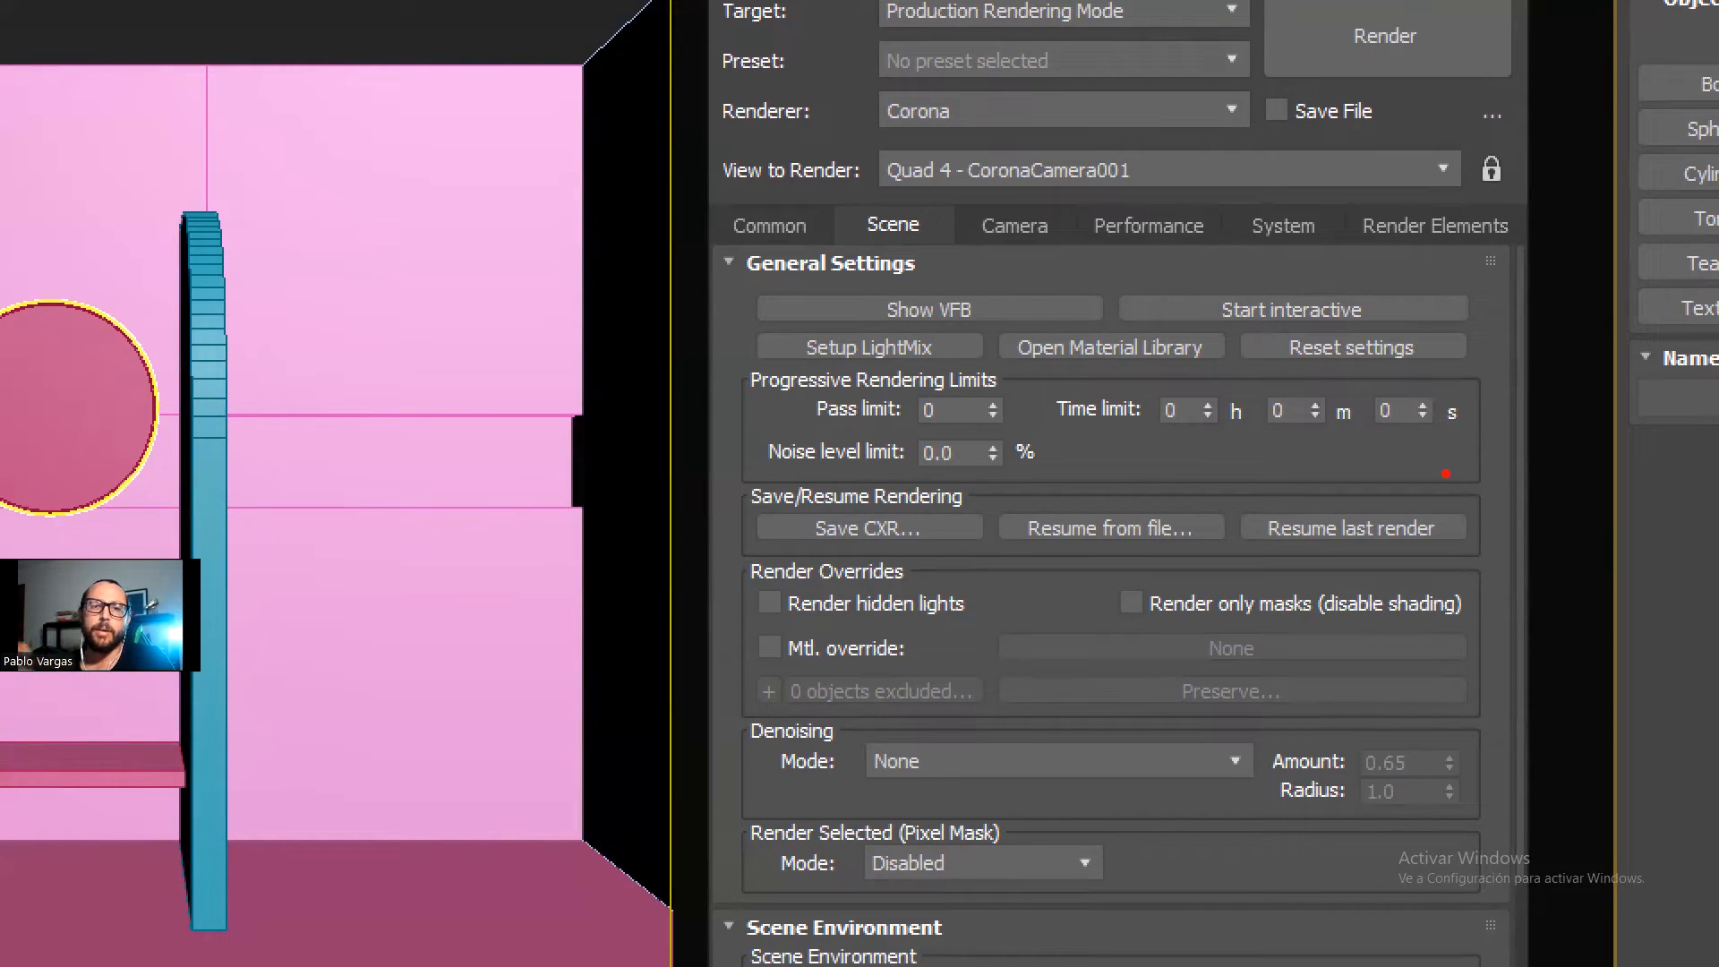
pyautogui.moveTo(984, 441)
pyautogui.mouseDown()
pyautogui.moveTo(933, 417)
pyautogui.moveTo(1020, 458)
pyautogui.moveTo(1034, 446)
pyautogui.mouseUp()
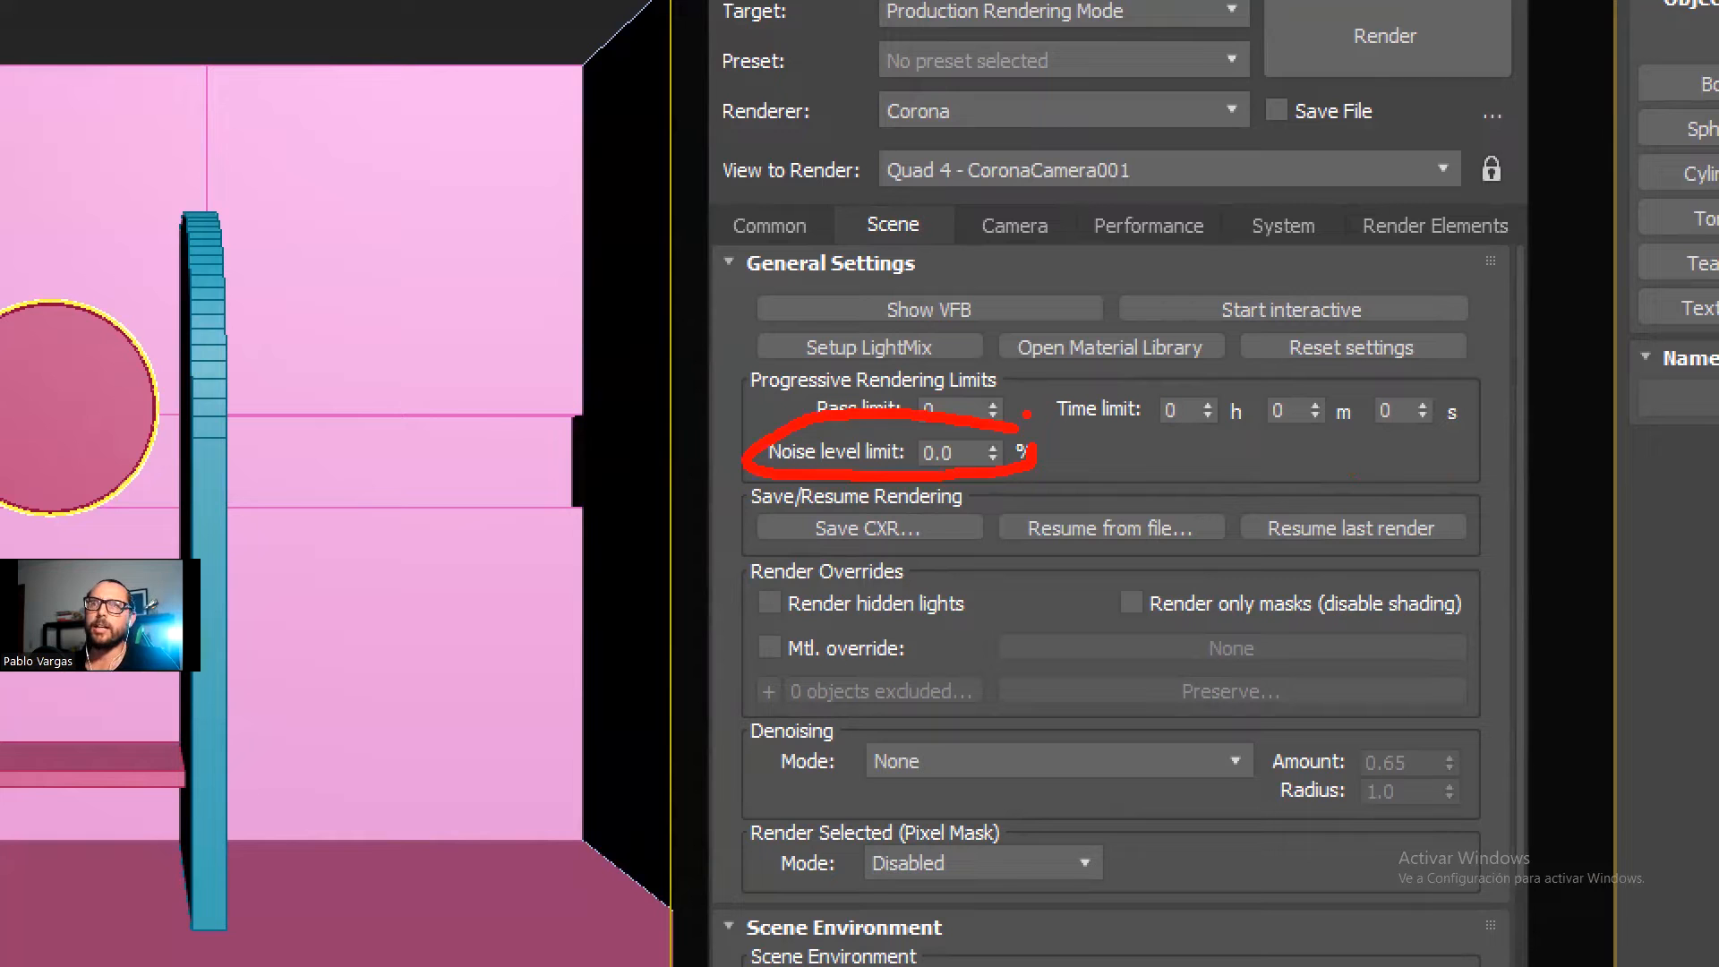
# Step: Circle the noise level limit with the screen pen and handwrite "PRUEBA 10 – 15%" in the empty area beside the camera view
pyautogui.press('Escape')
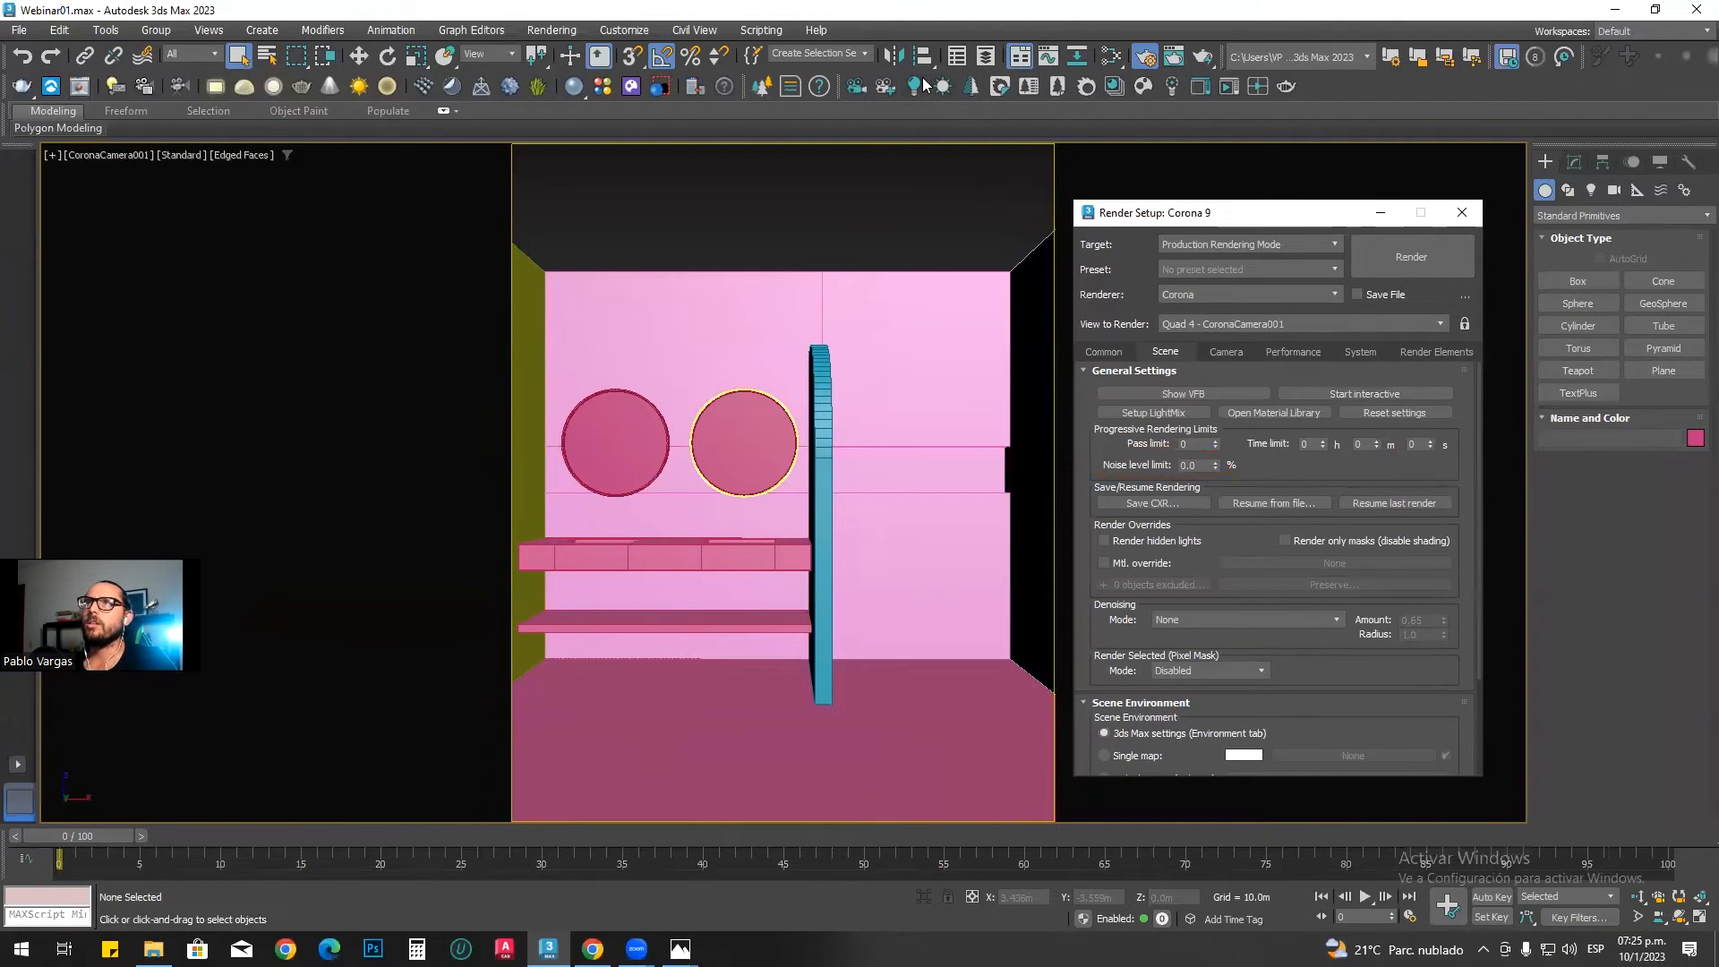
pyautogui.hotkey('ctrl', '2')
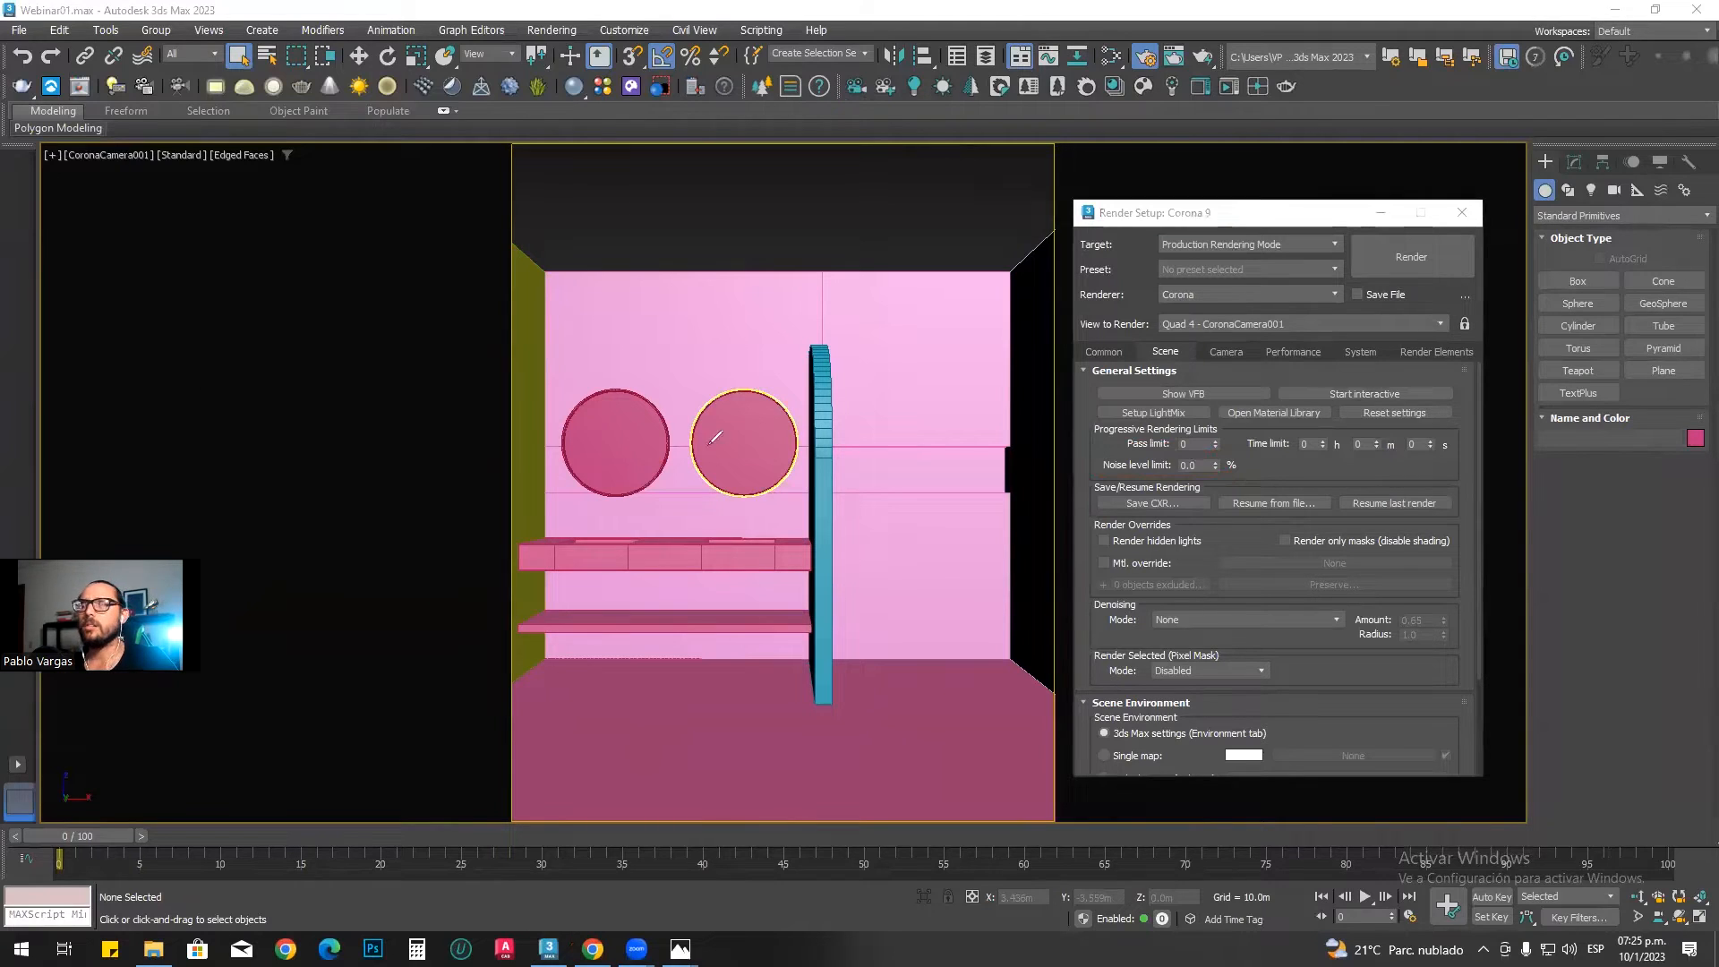
pyautogui.moveTo(1111, 455)
pyautogui.mouseDown()
pyautogui.moveTo(1155, 487)
pyautogui.moveTo(1103, 457)
pyautogui.mouseUp()
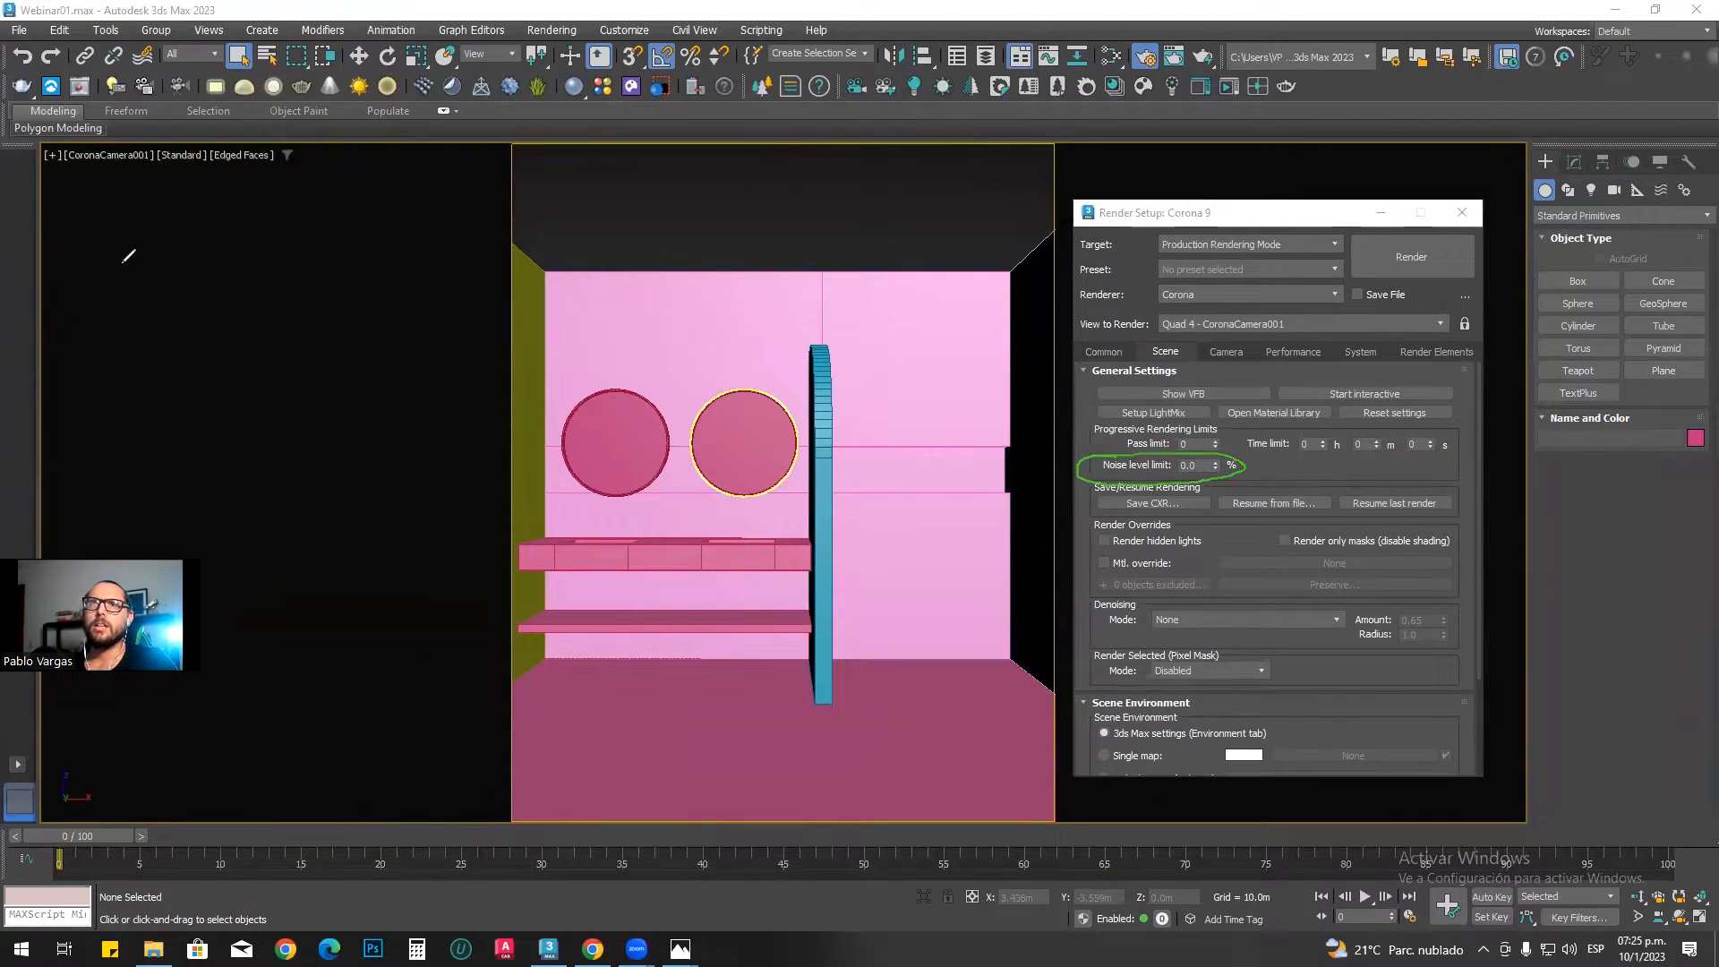
pyautogui.moveTo(117, 314); pyautogui.dragTo(133, 319)
pyautogui.moveTo(148, 291)
pyautogui.mouseDown()
pyautogui.moveTo(242, 305)
pyautogui.moveTo(285, 288)
pyautogui.moveTo(271, 307)
pyautogui.moveTo(307, 272)
pyautogui.moveTo(315, 306)
pyautogui.mouseUp()
pyautogui.moveTo(330, 293); pyautogui.dragTo(331, 296)
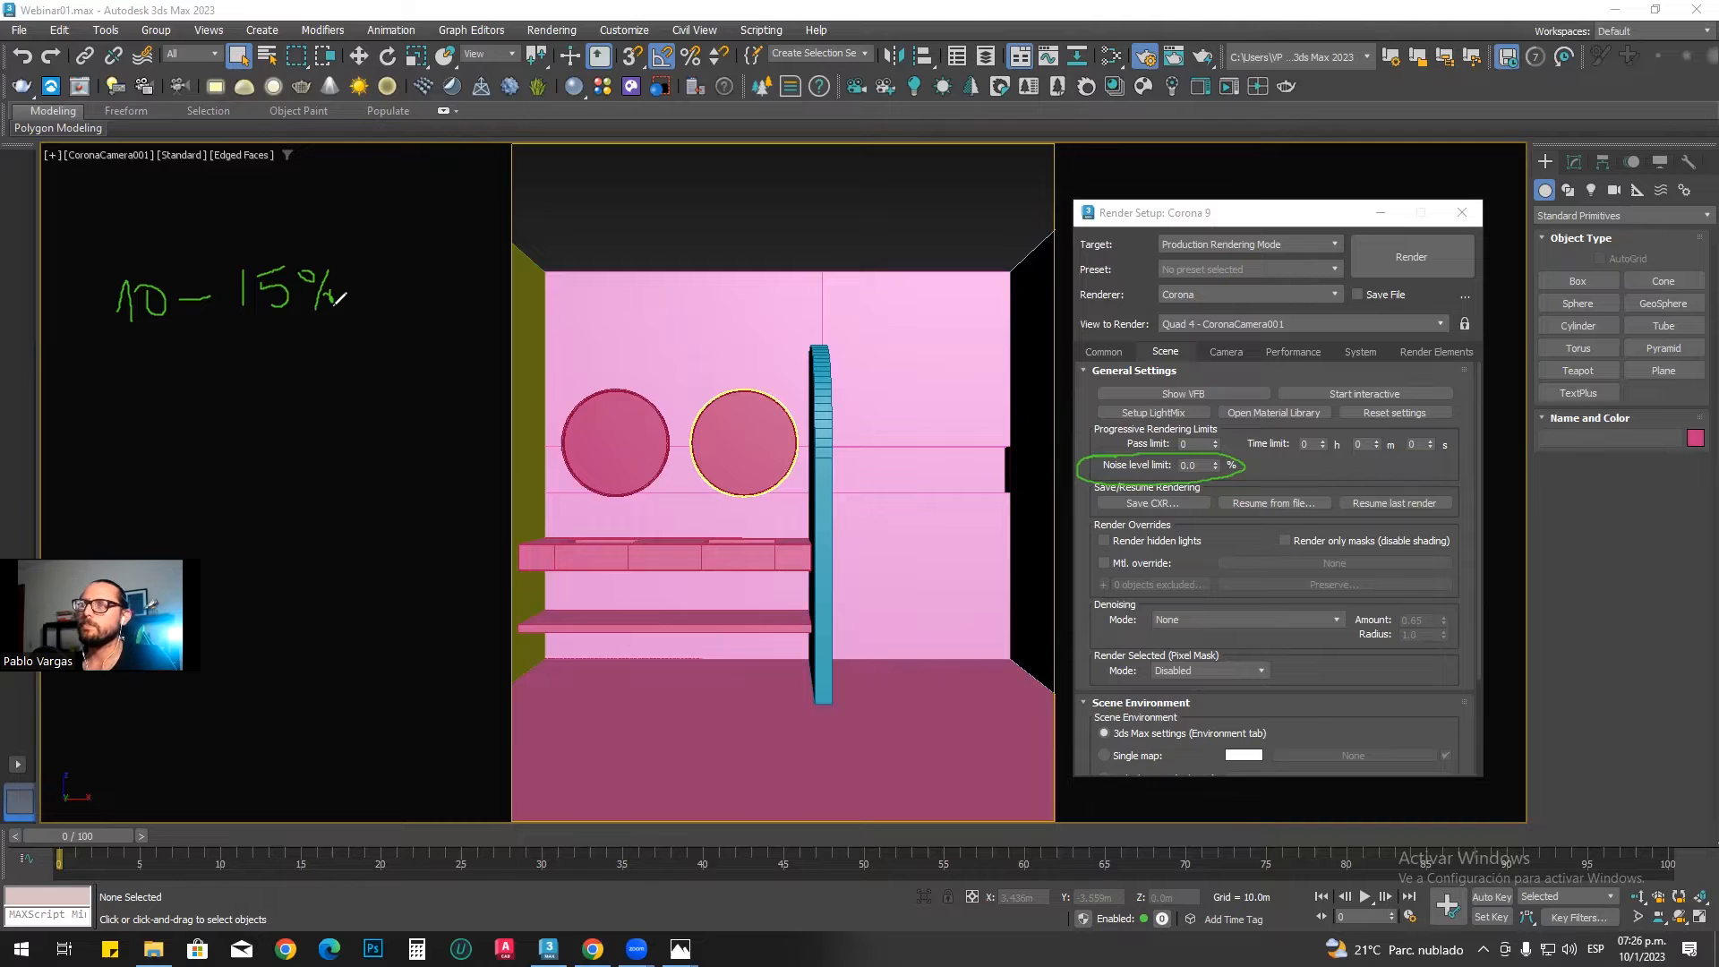
pyautogui.moveTo(122, 207)
pyautogui.mouseDown()
pyautogui.moveTo(119, 249)
pyautogui.moveTo(157, 257)
pyautogui.moveTo(225, 215)
pyautogui.mouseUp()
pyautogui.moveTo(250, 218)
pyautogui.mouseDown()
pyautogui.moveTo(257, 242)
pyautogui.moveTo(319, 211)
pyautogui.moveTo(340, 236)
pyautogui.mouseUp()
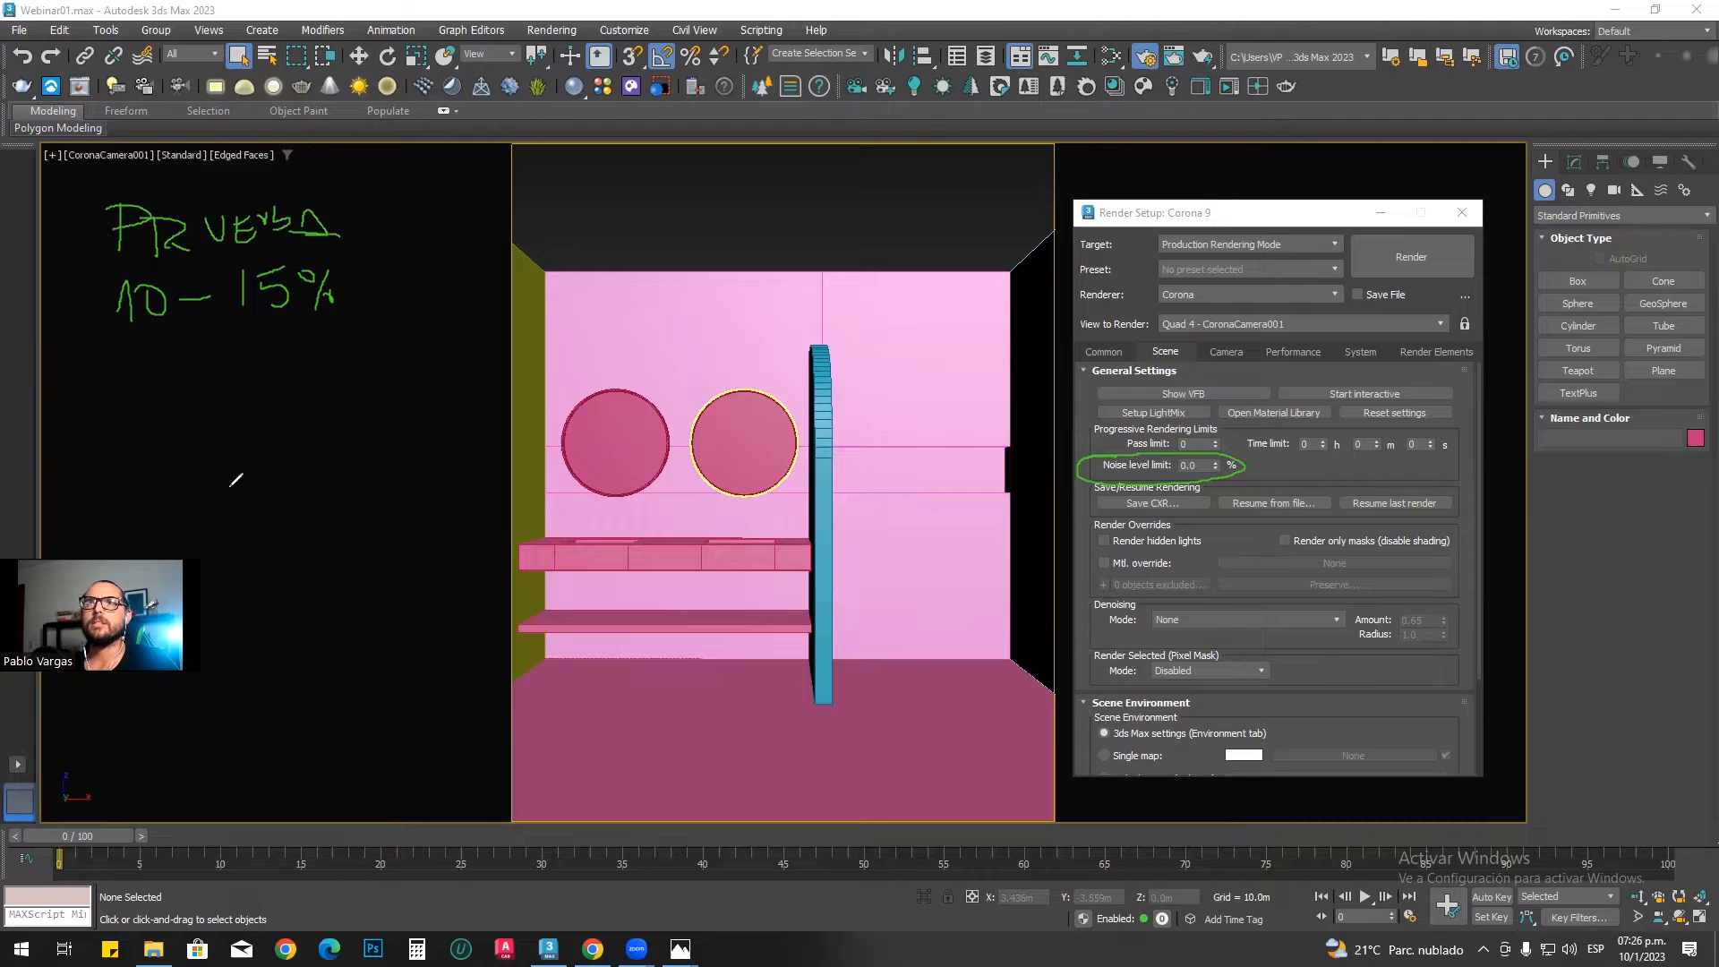
# Step: Handwrite "FINALES 3 – 5%" below the test-render note with the screen pen
pyautogui.moveTo(115, 397)
pyautogui.mouseDown()
pyautogui.moveTo(115, 445)
pyautogui.moveTo(158, 392)
pyautogui.mouseUp()
pyautogui.moveTo(118, 419)
pyautogui.mouseDown()
pyautogui.moveTo(194, 439)
pyautogui.moveTo(238, 400)
pyautogui.moveTo(287, 437)
pyautogui.moveTo(315, 412)
pyautogui.mouseUp()
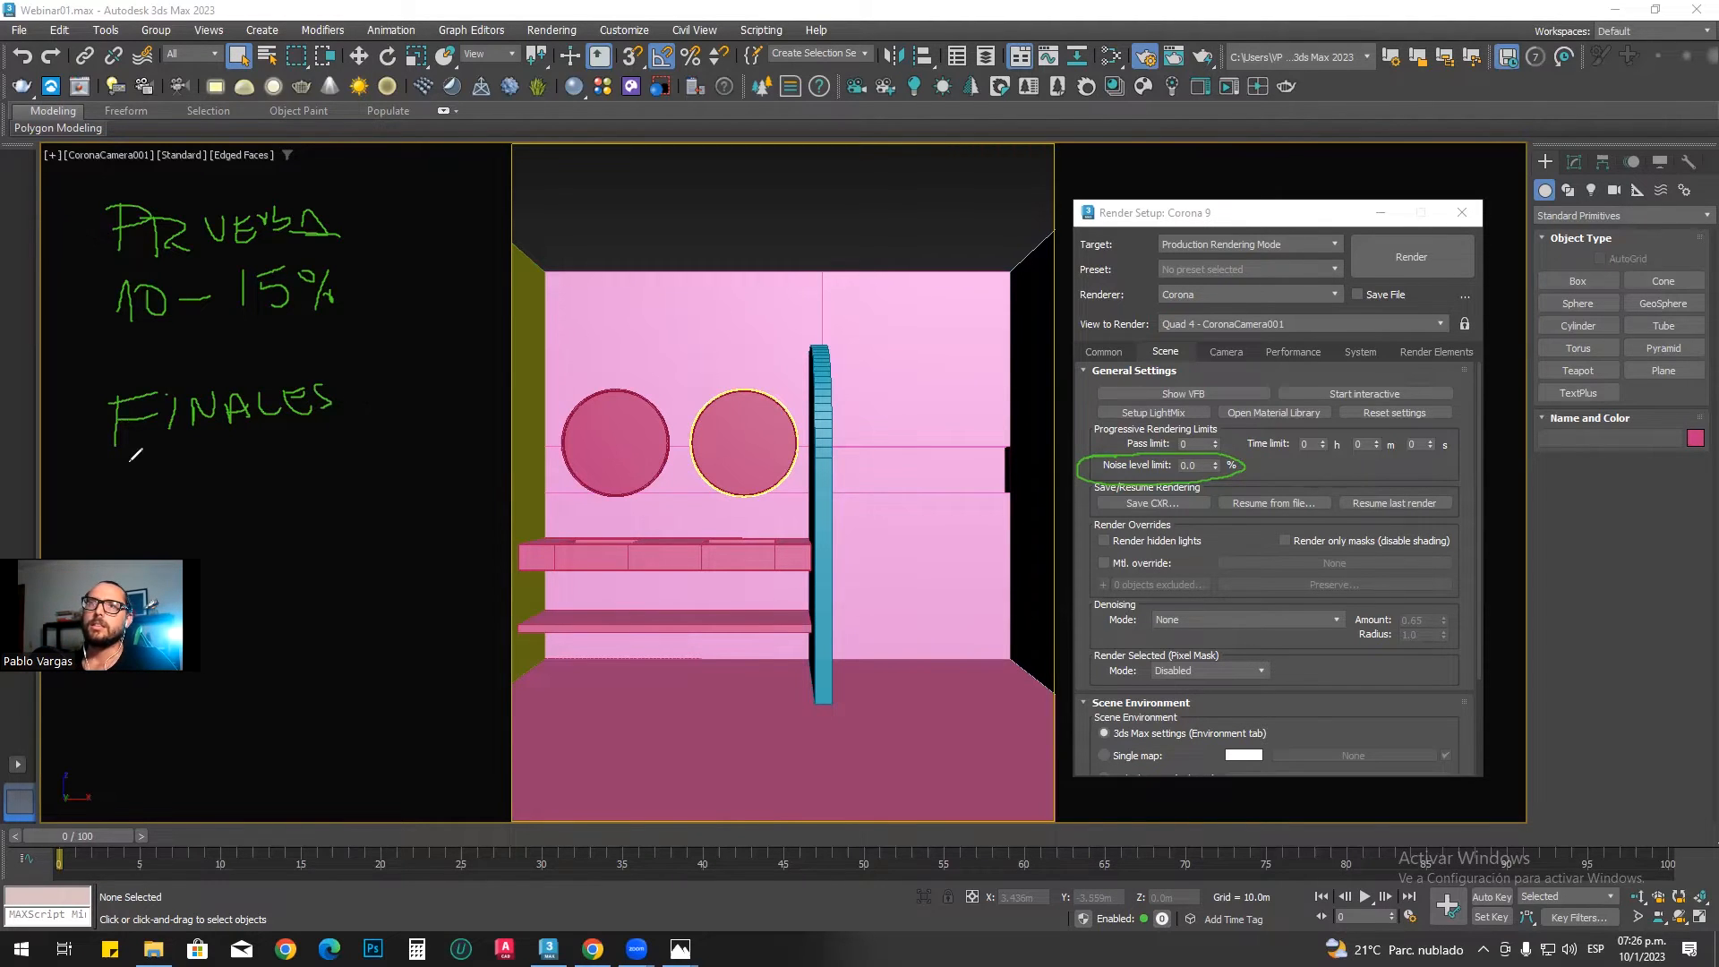
pyautogui.moveTo(104, 479)
pyautogui.mouseDown()
pyautogui.moveTo(126, 497)
pyautogui.moveTo(115, 514)
pyautogui.mouseUp()
pyautogui.moveTo(157, 489); pyautogui.dragTo(269, 495)
pyautogui.moveTo(281, 484); pyautogui.dragTo(284, 489)
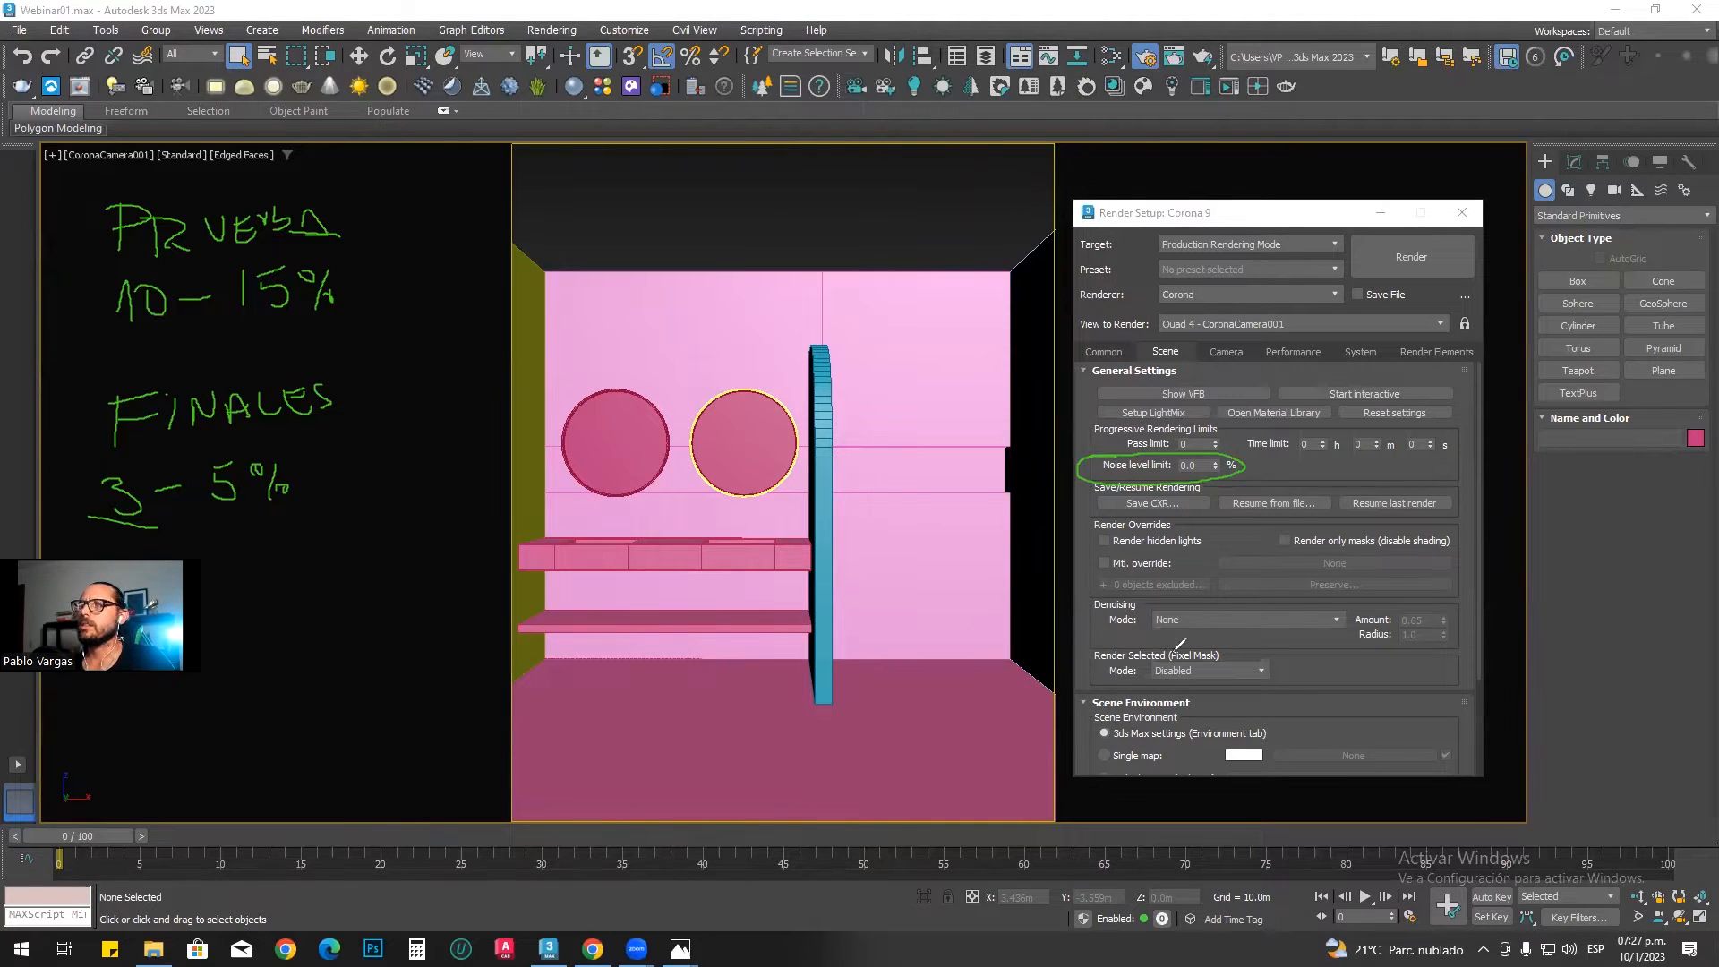
# Step: Outline and underline the denoising settings with the screen pen, and draw arrows under the 3–5% note
pyautogui.moveTo(1089, 596)
pyautogui.mouseDown()
pyautogui.moveTo(1155, 641)
pyautogui.moveTo(1473, 637)
pyautogui.moveTo(1402, 599)
pyautogui.moveTo(1089, 594)
pyautogui.mouseUp()
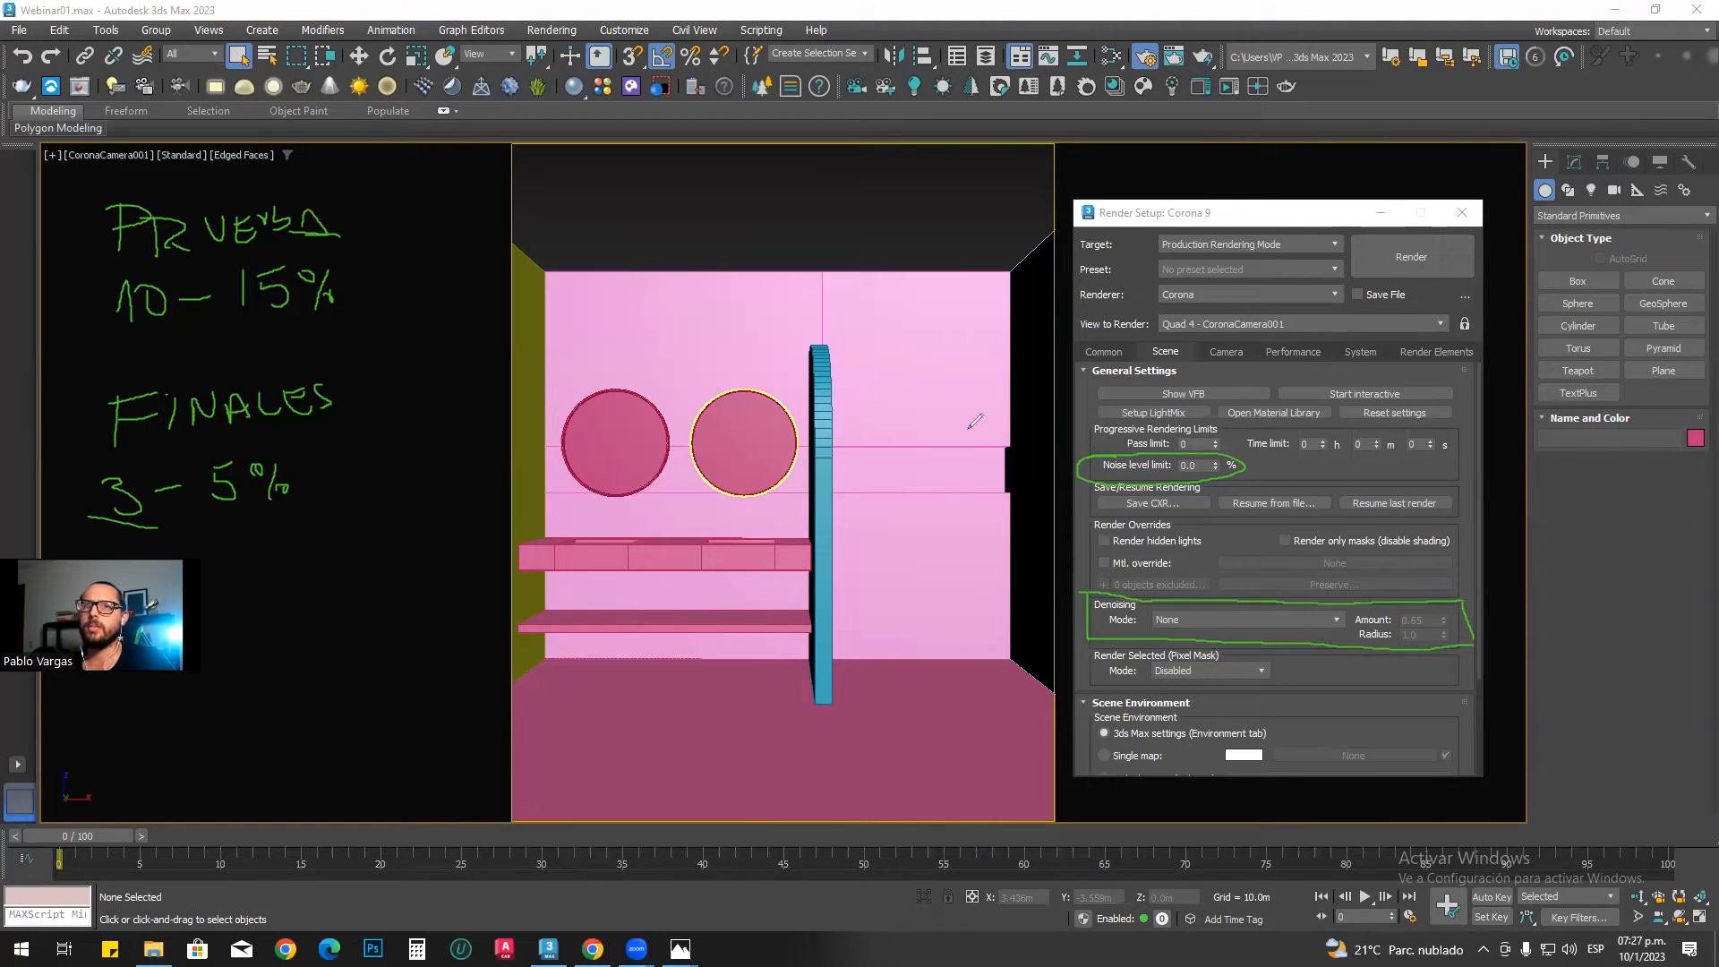
pyautogui.moveTo(242, 556); pyautogui.dragTo(238, 523)
pyautogui.moveTo(230, 539); pyautogui.dragTo(258, 534)
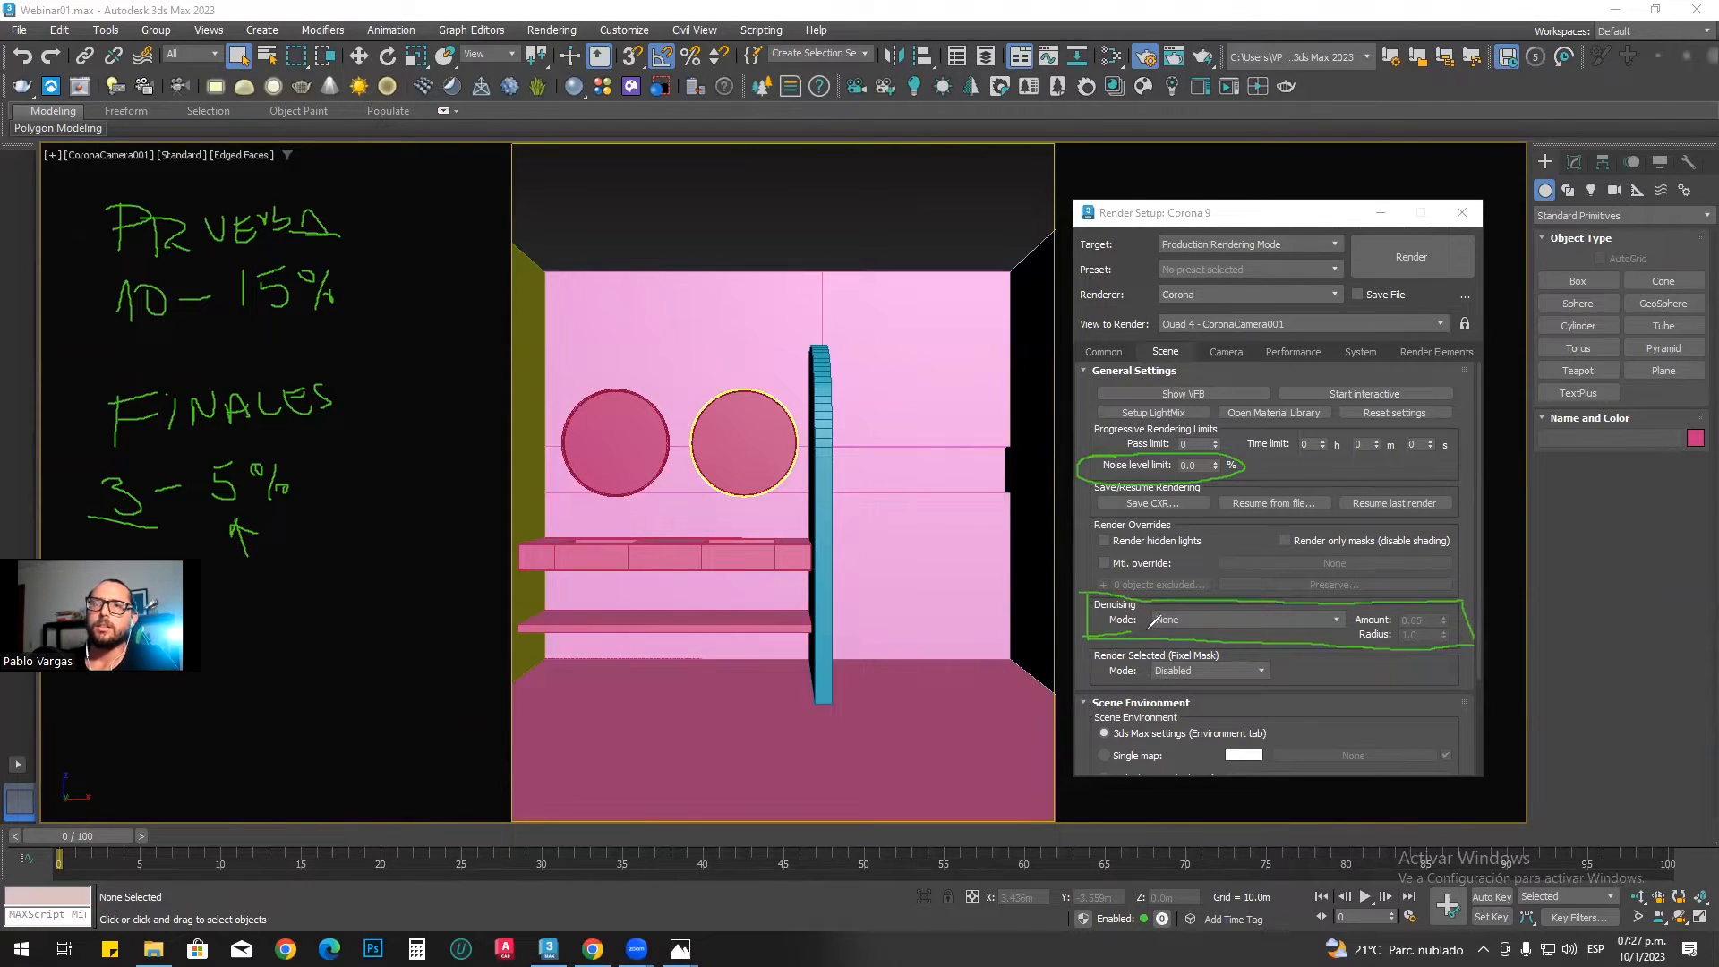
pyautogui.moveTo(224, 534); pyautogui.dragTo(172, 537)
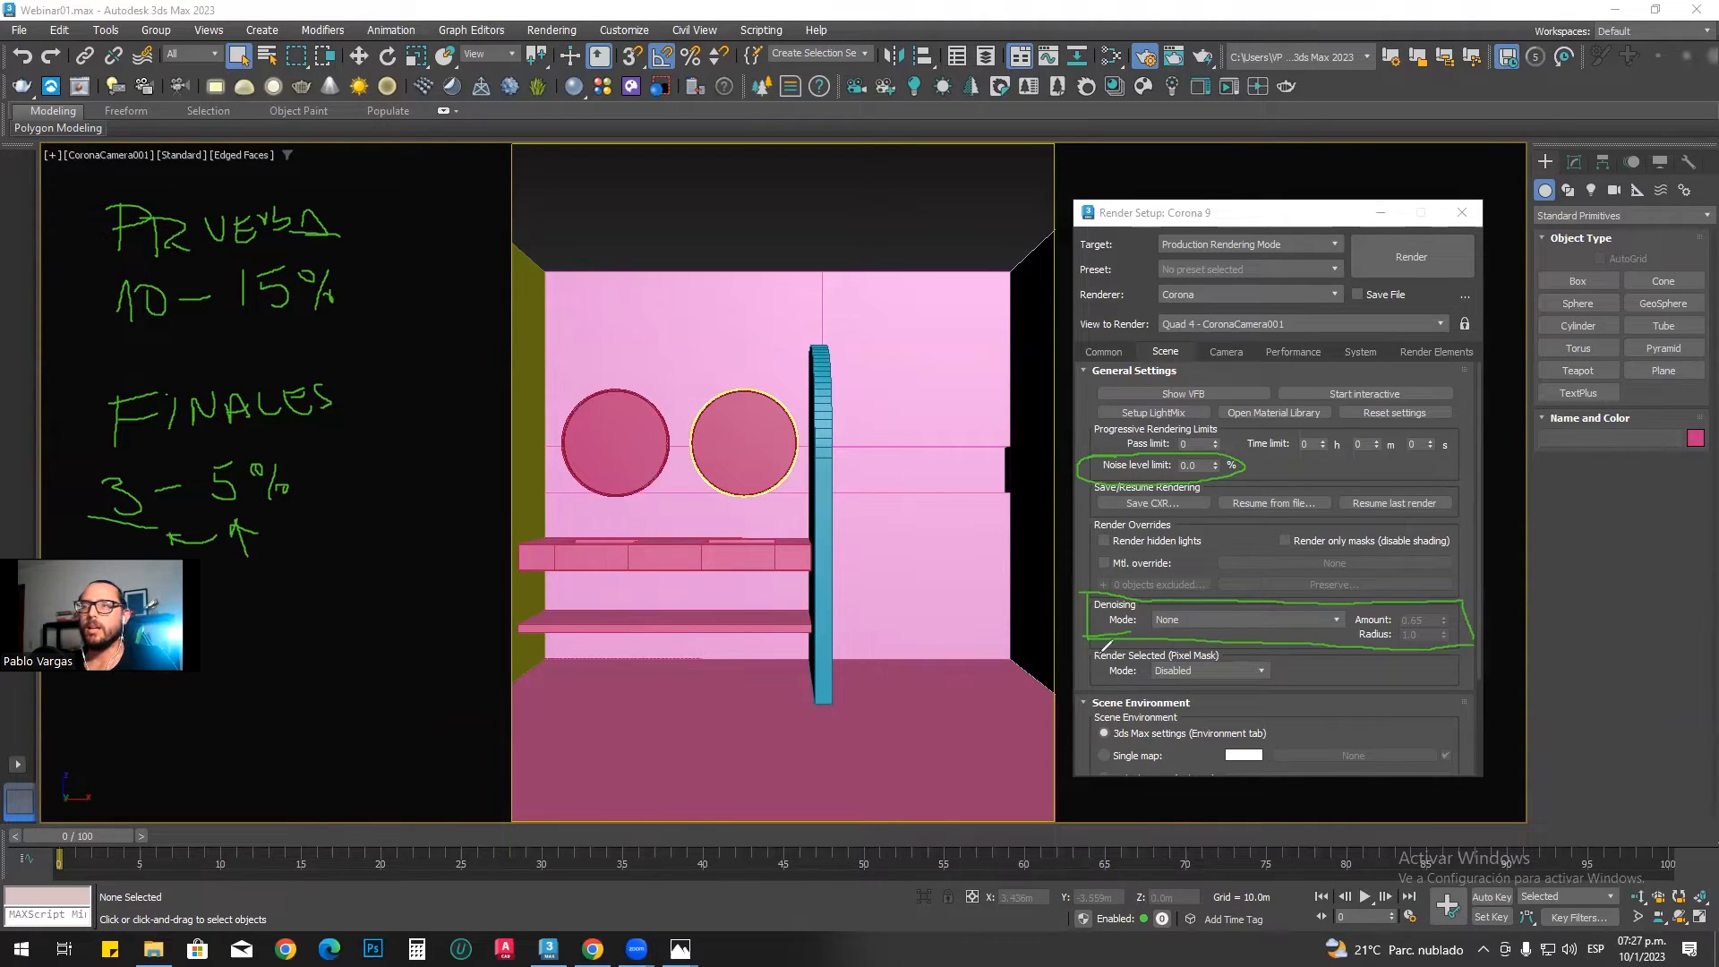
pyautogui.moveTo(1157, 638); pyautogui.dragTo(1292, 641)
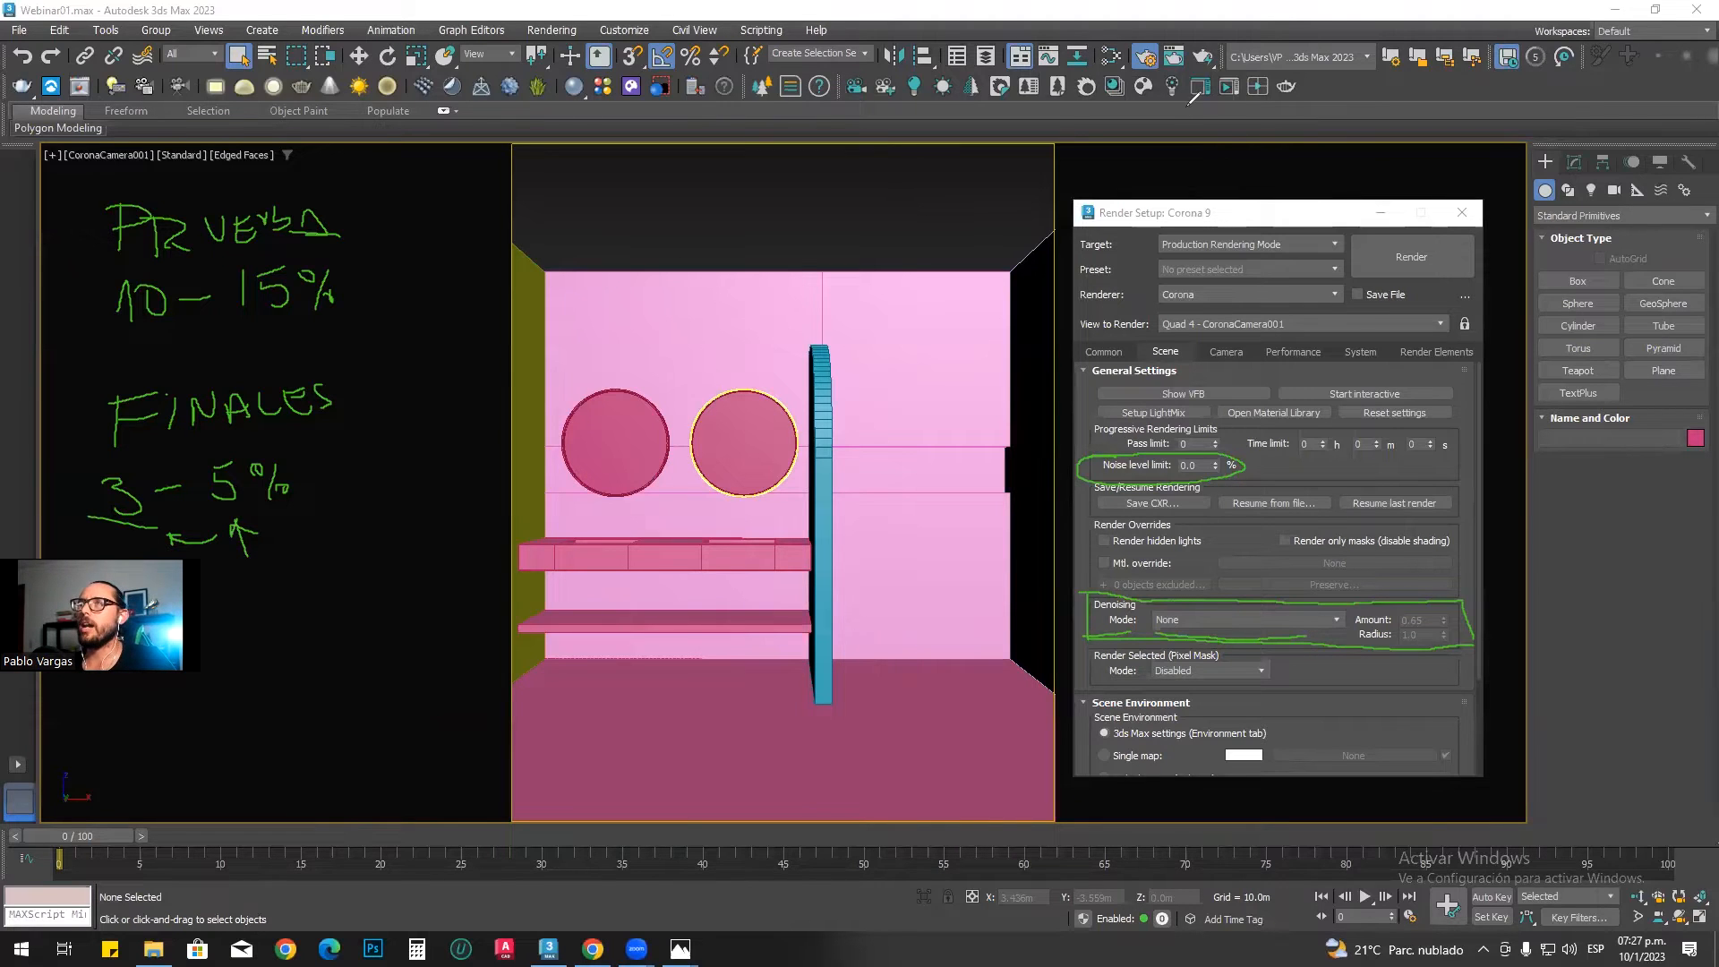
# Step: Set the denoising mode to Intel CPU AI (speed-quality hybrid) with an amount of 0.86
pyautogui.click(1209, 621)
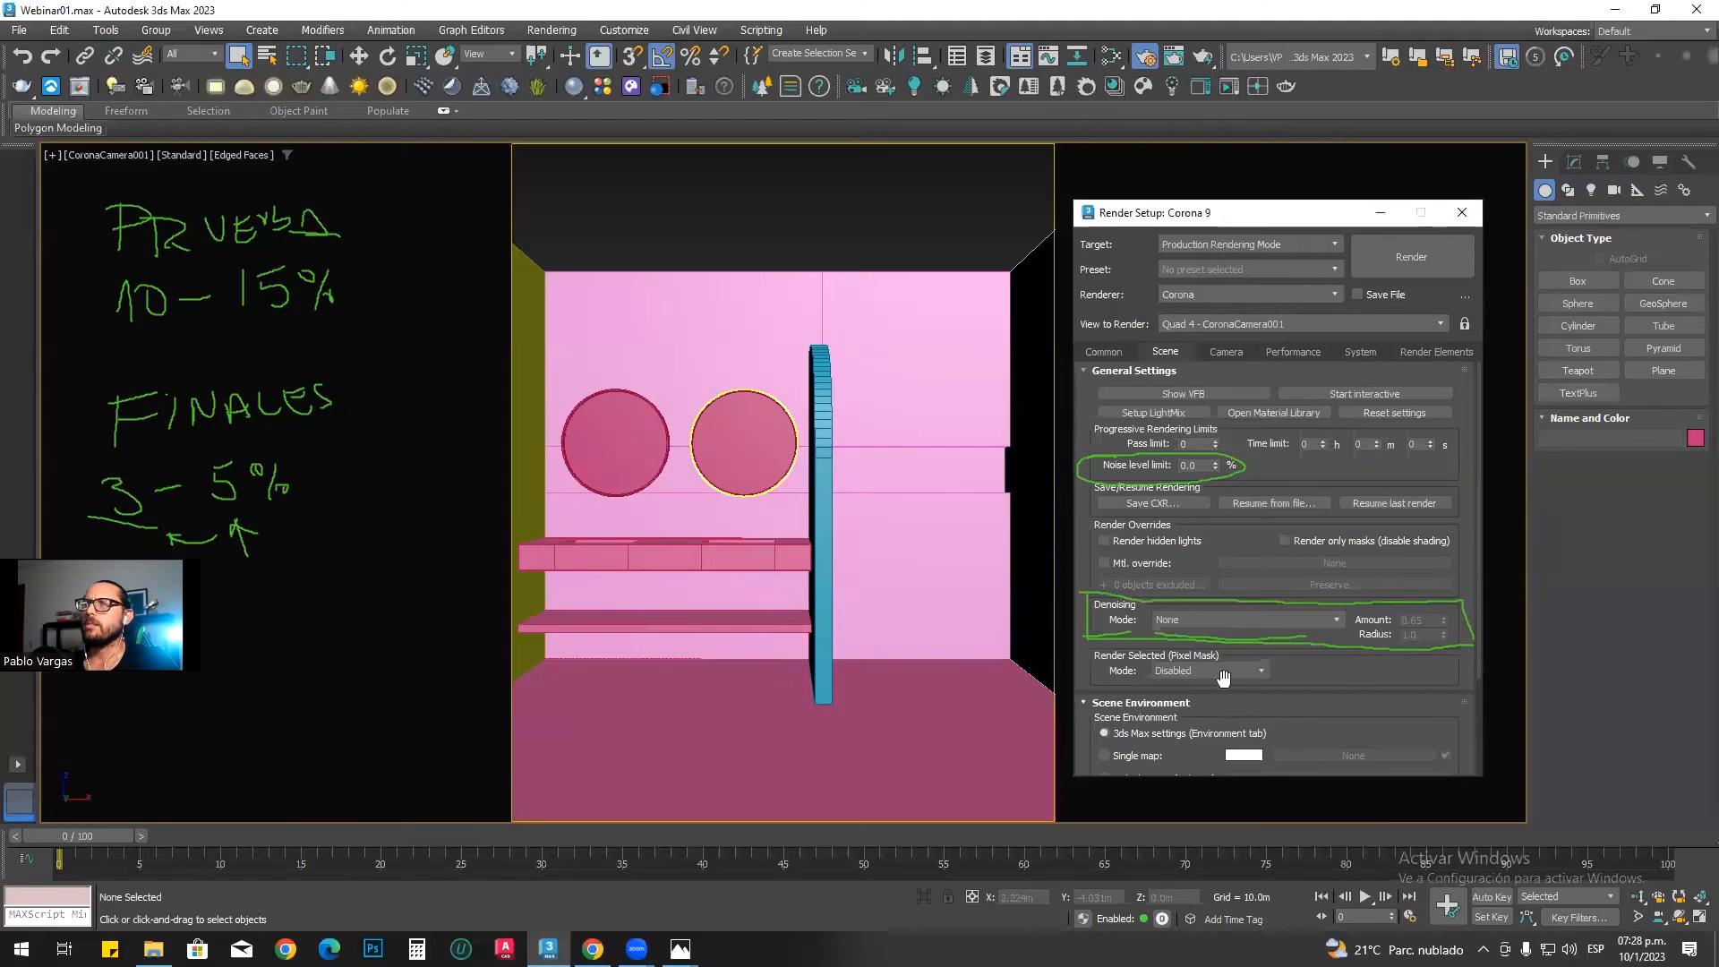
pyautogui.click(1215, 645)
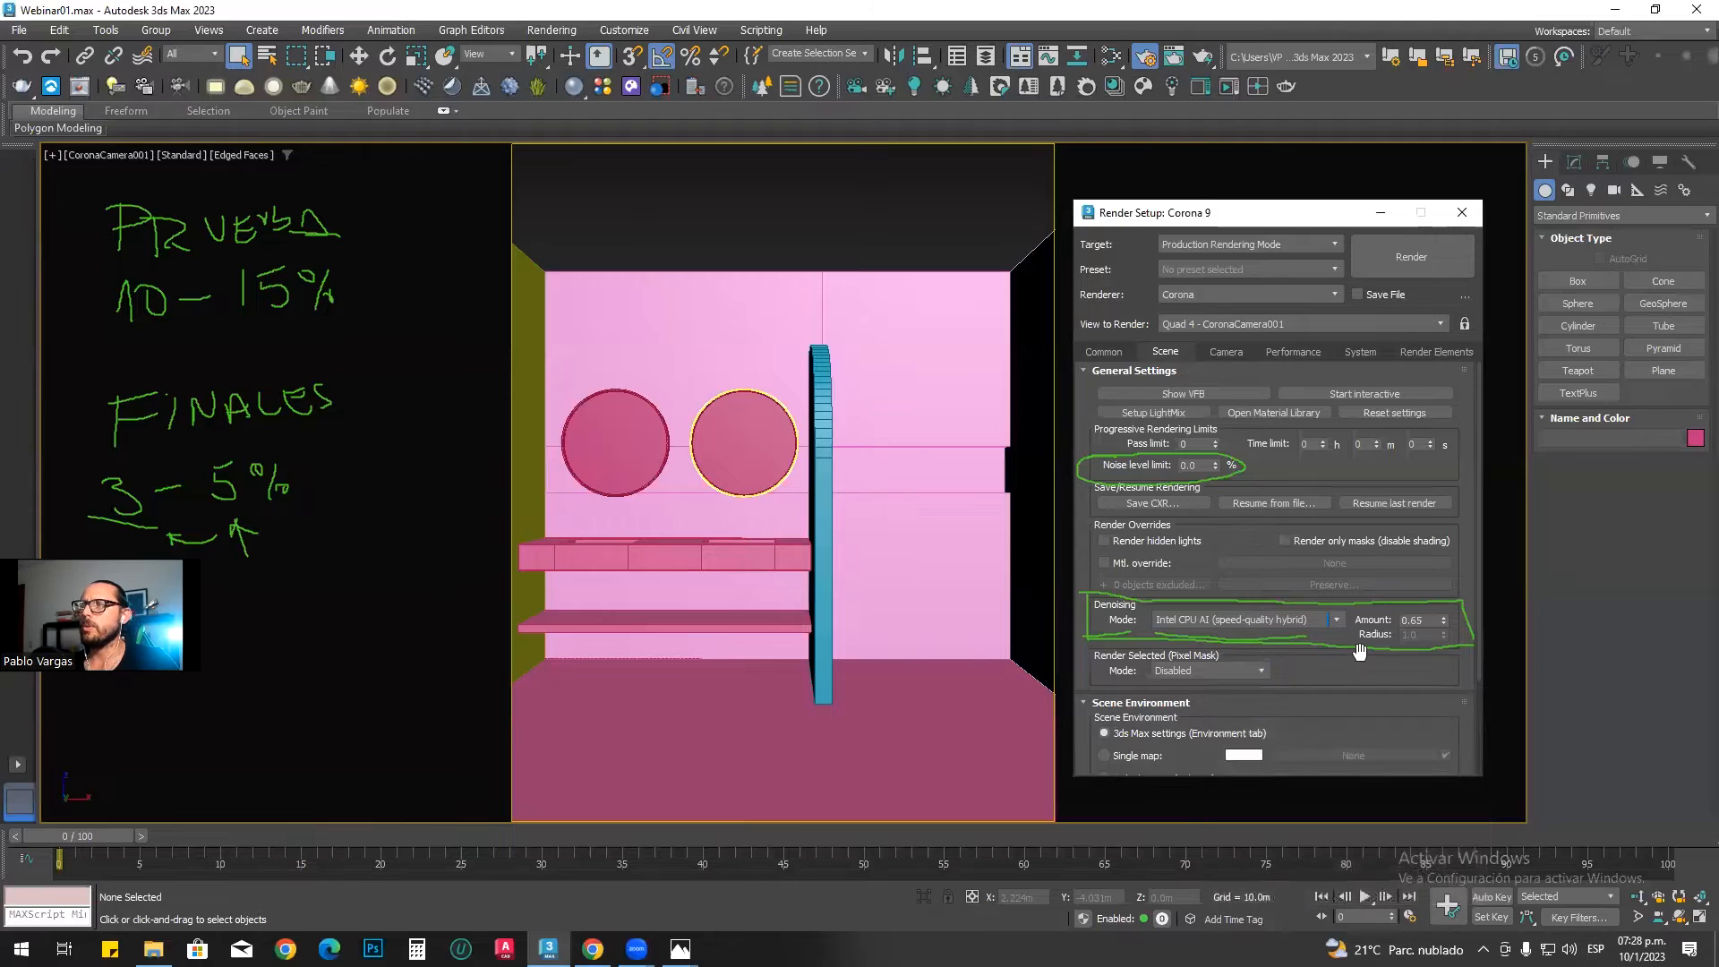
pyautogui.click(1418, 619)
pyautogui.moveTo(1419, 620); pyautogui.dragTo(1411, 621)
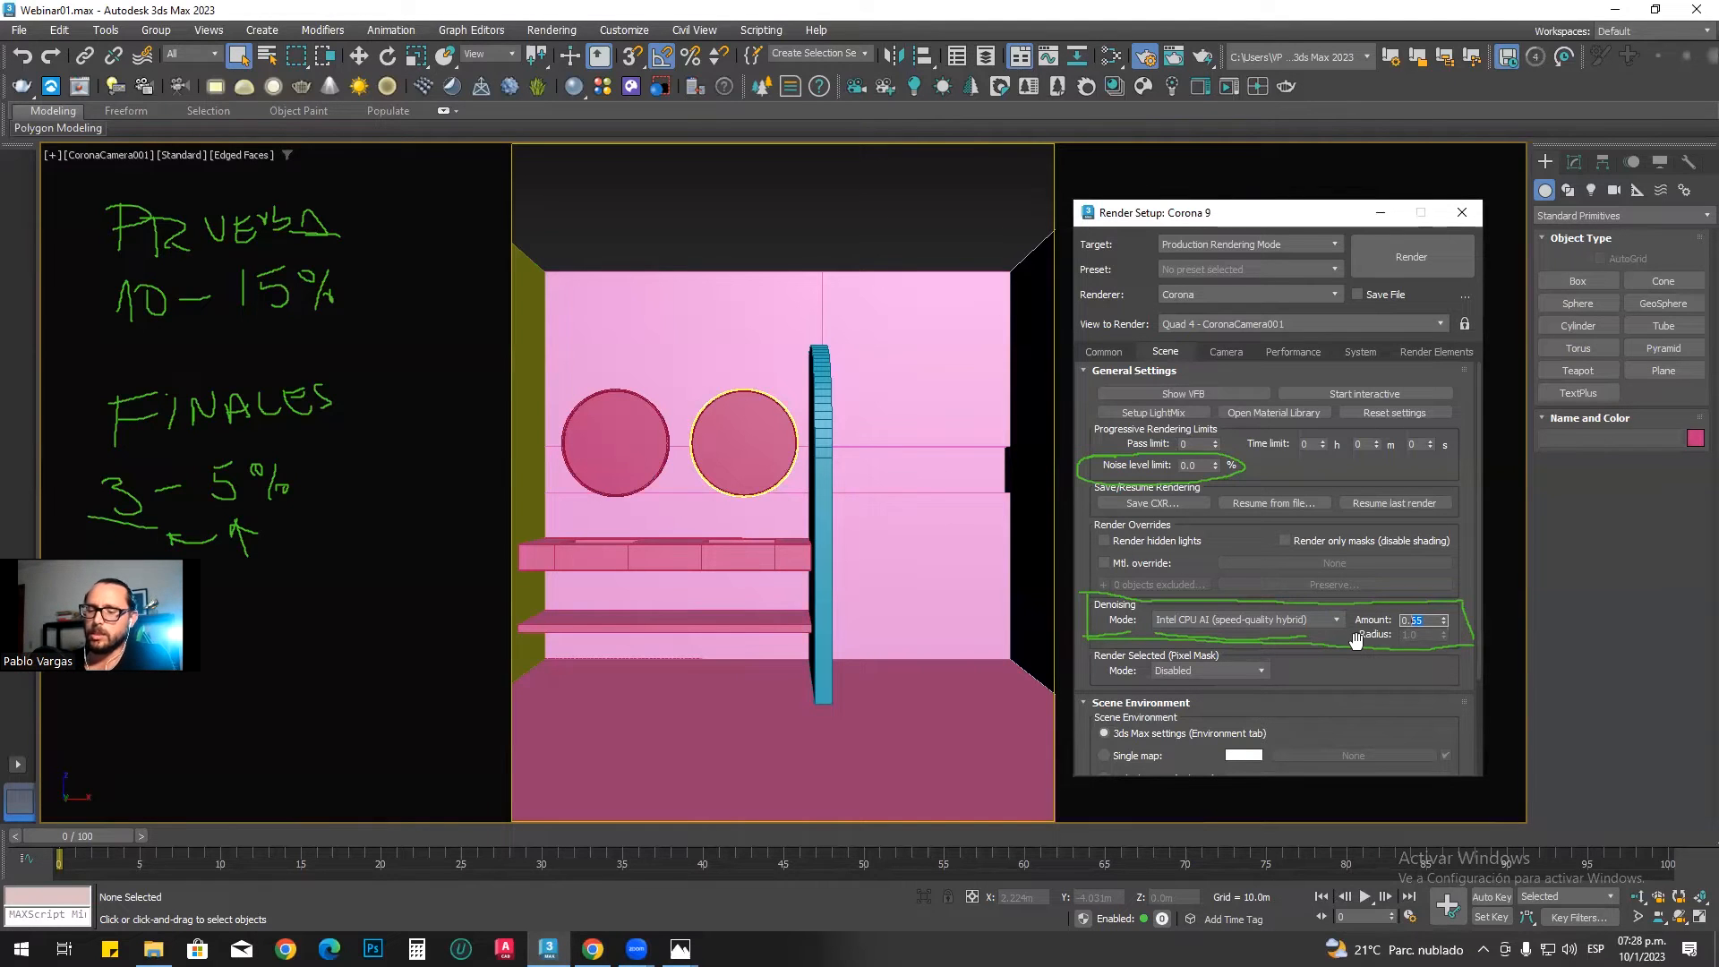
pyautogui.write('0.86')
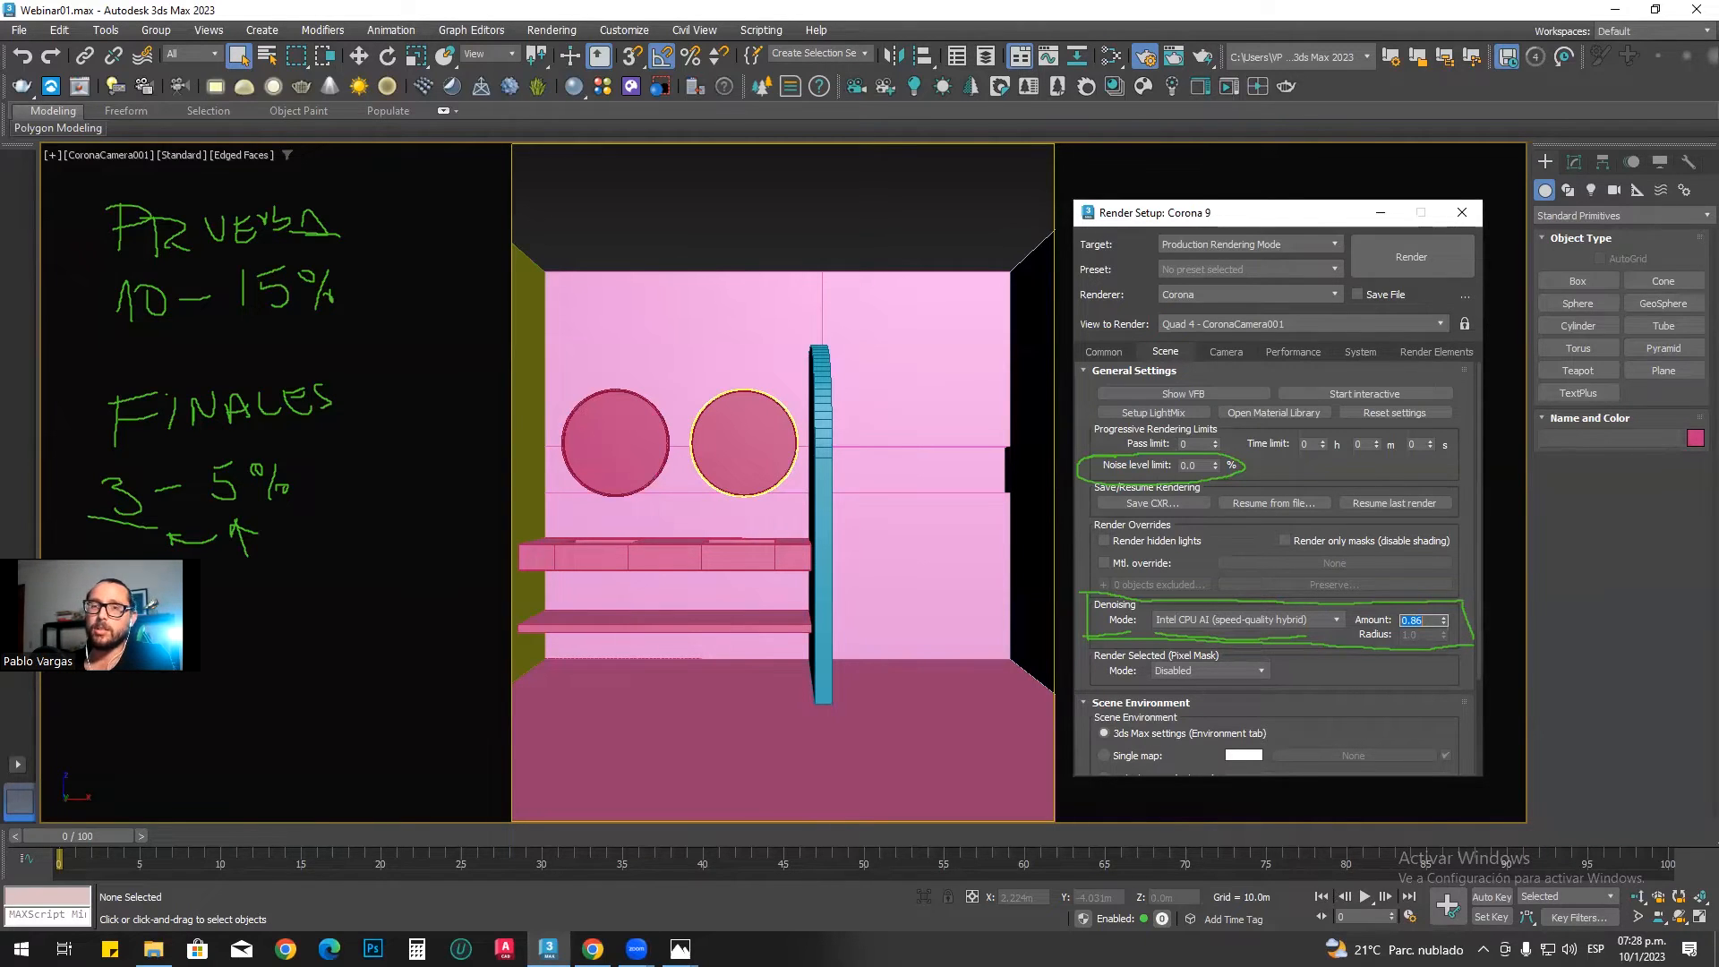
# Step: Switch to the reference photo 1.jpg and examine the plaster texture of the wall and ceiling up close
pyautogui.click(681, 949)
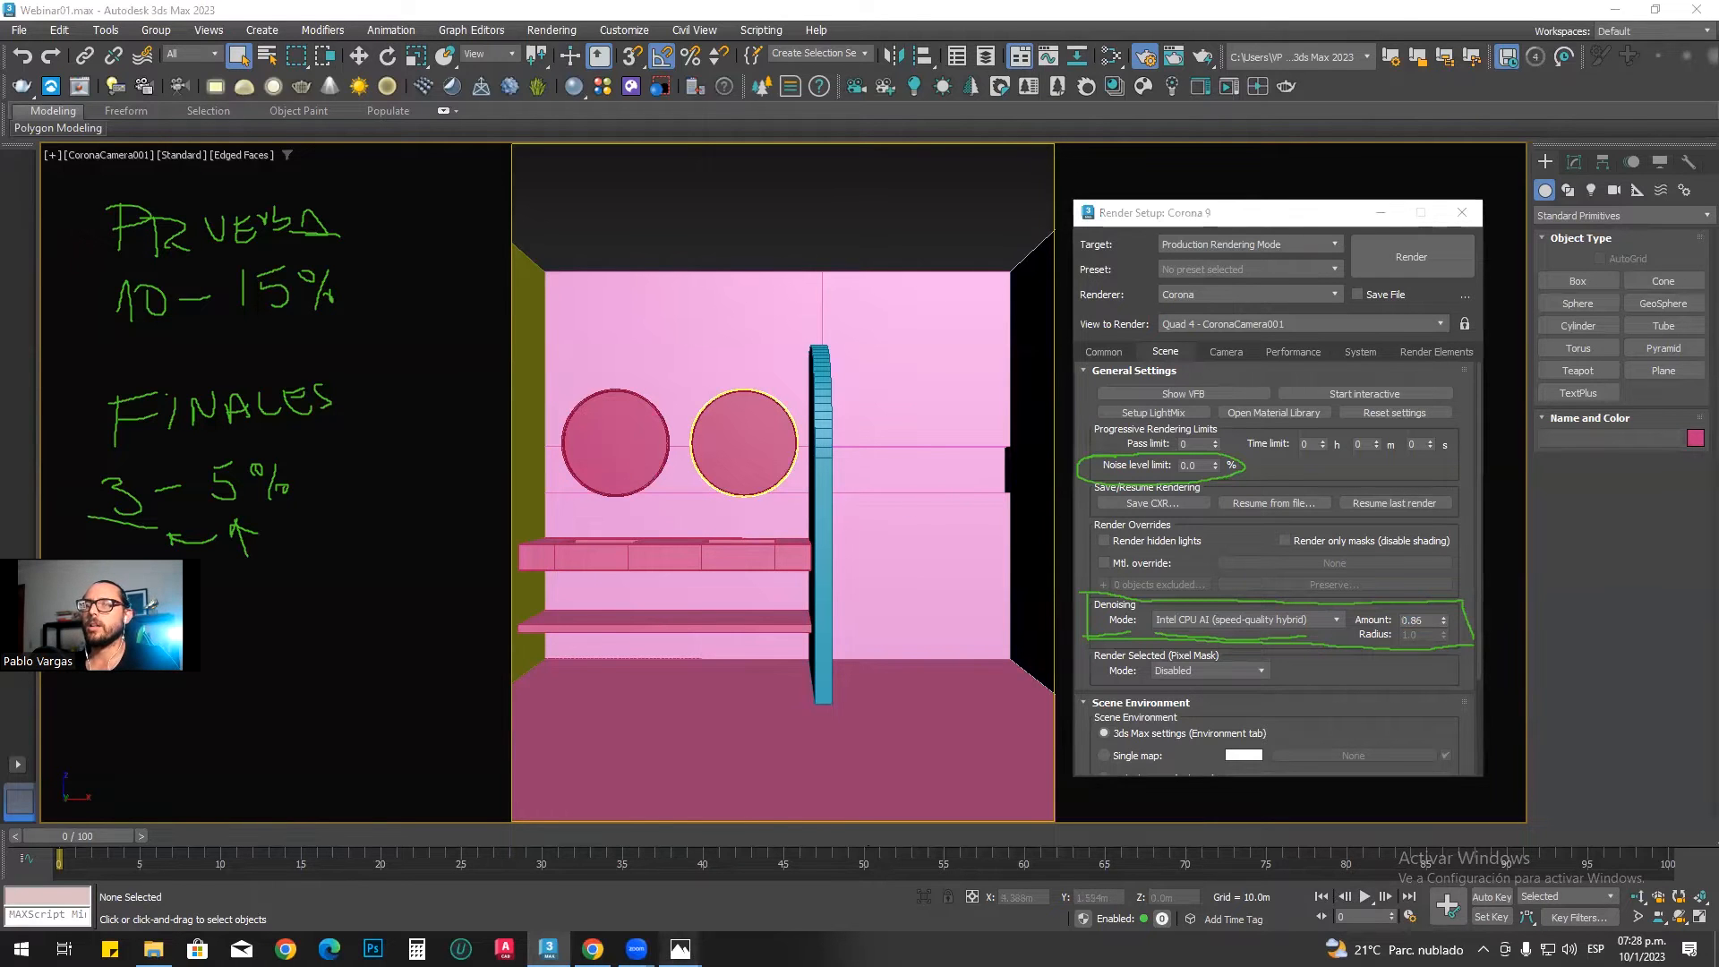
pyautogui.click(690, 868)
pyautogui.scroll(4, 885, 306)
pyautogui.moveTo(891, 296); pyautogui.dragTo(702, 514)
pyautogui.moveTo(1141, 308); pyautogui.dragTo(928, 452)
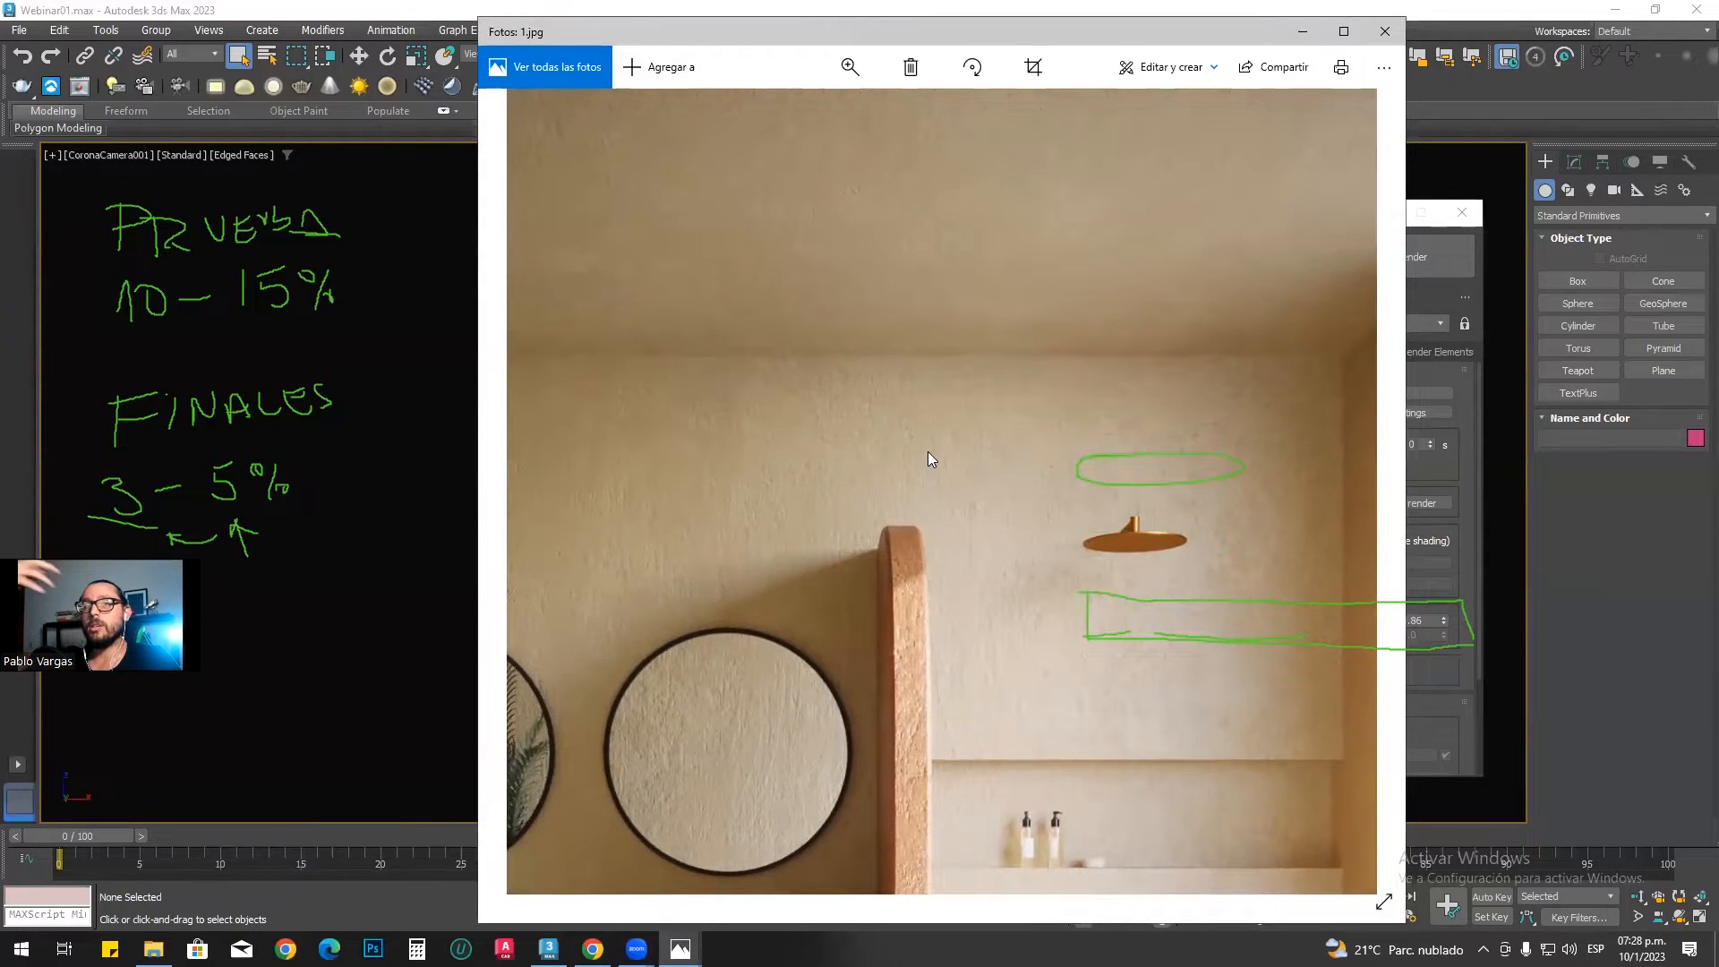
pyautogui.moveTo(927, 452); pyautogui.dragTo(776, 448)
pyautogui.scroll(3, 775, 448)
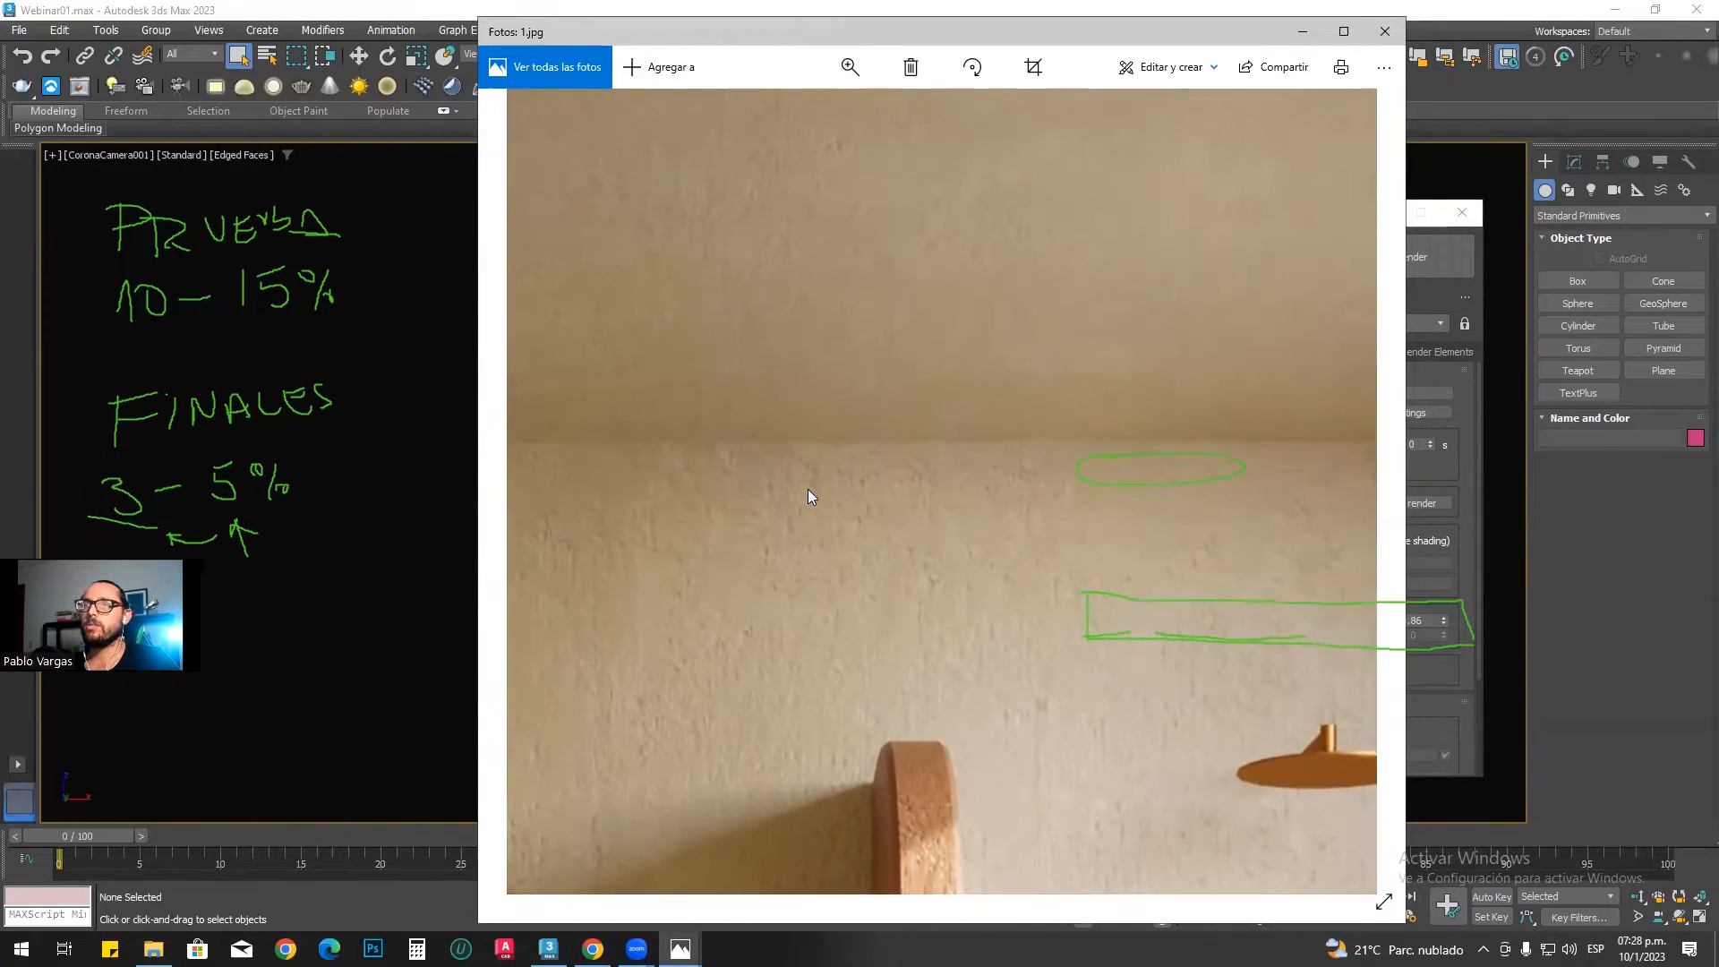
pyautogui.moveTo(820, 528); pyautogui.dragTo(807, 519)
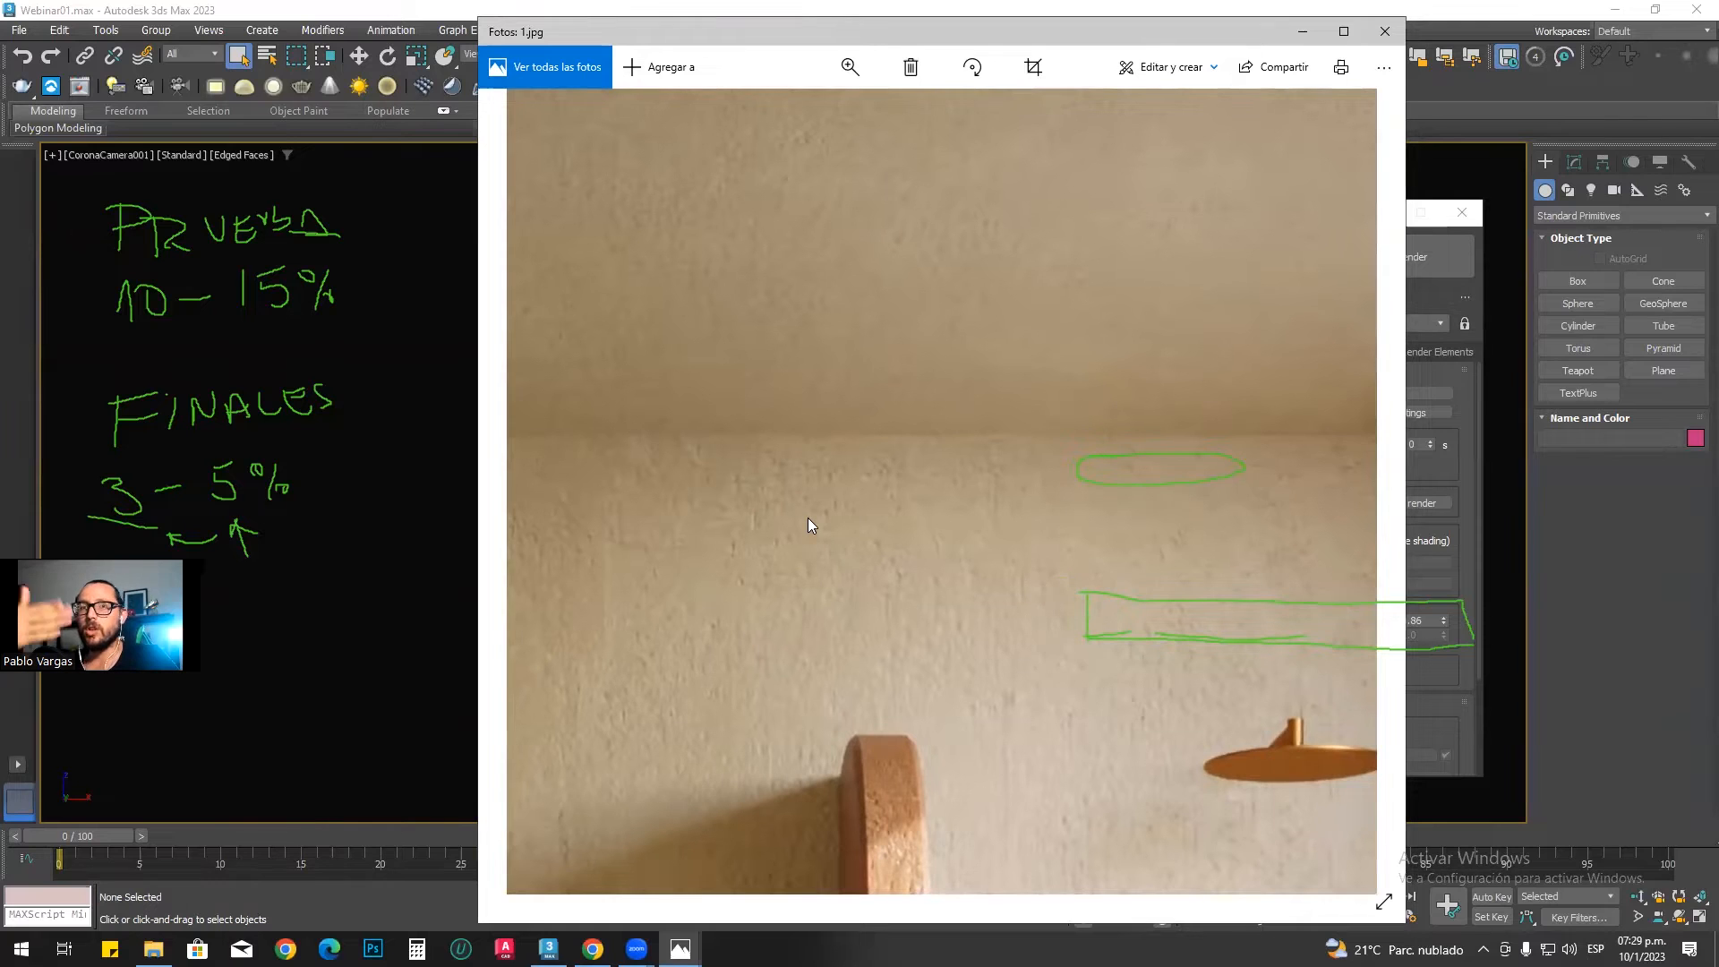
# Step: Examine the wall around the shower head and the whole bathroom in the reference photo, then minimize the photo viewer
pyautogui.moveTo(928, 598); pyautogui.dragTo(768, 534)
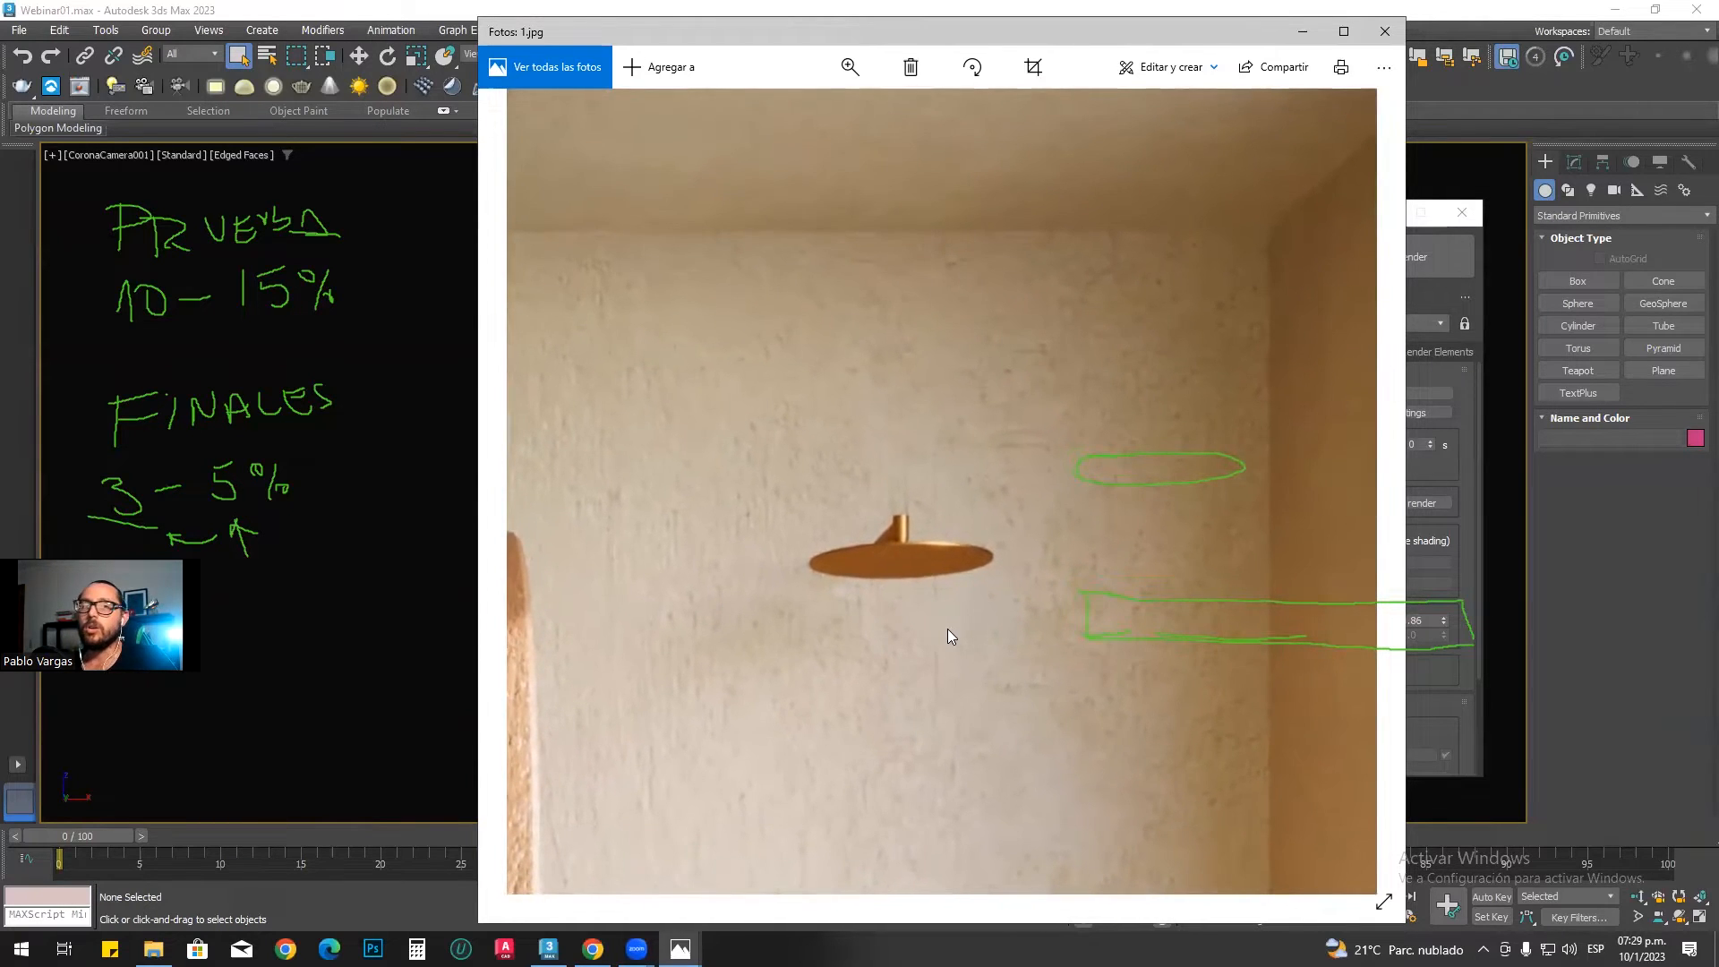
pyautogui.moveTo(1151, 727); pyautogui.dragTo(934, 757)
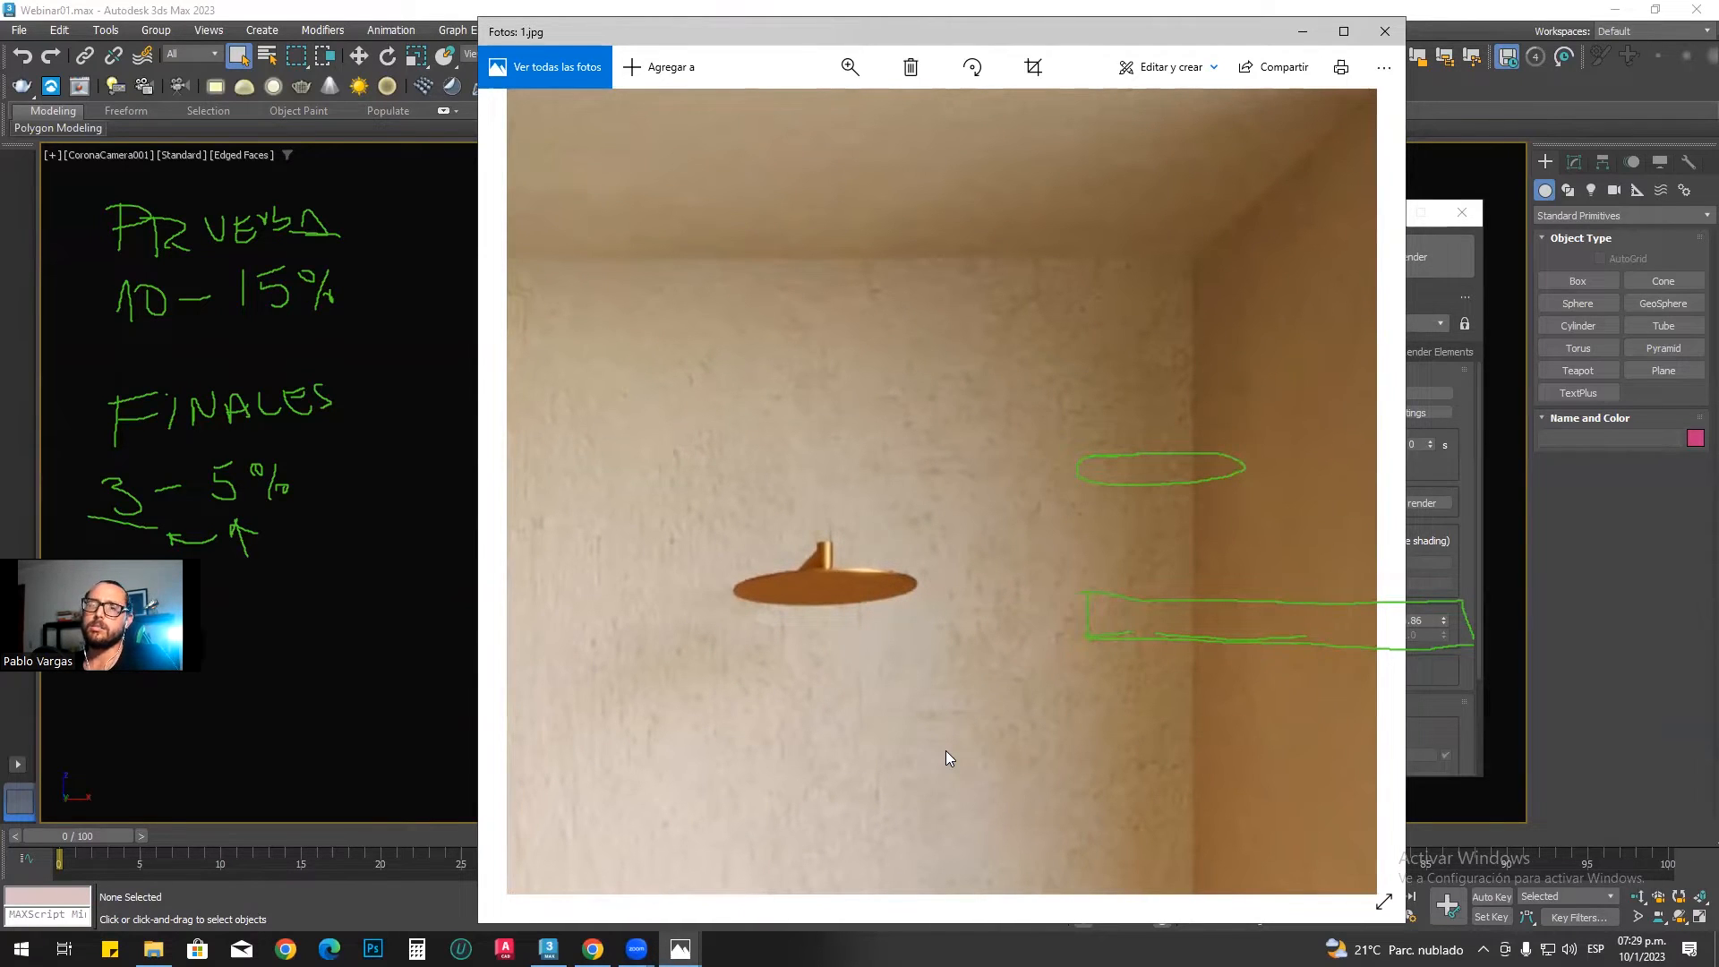
pyautogui.scroll(-5, 885, 692)
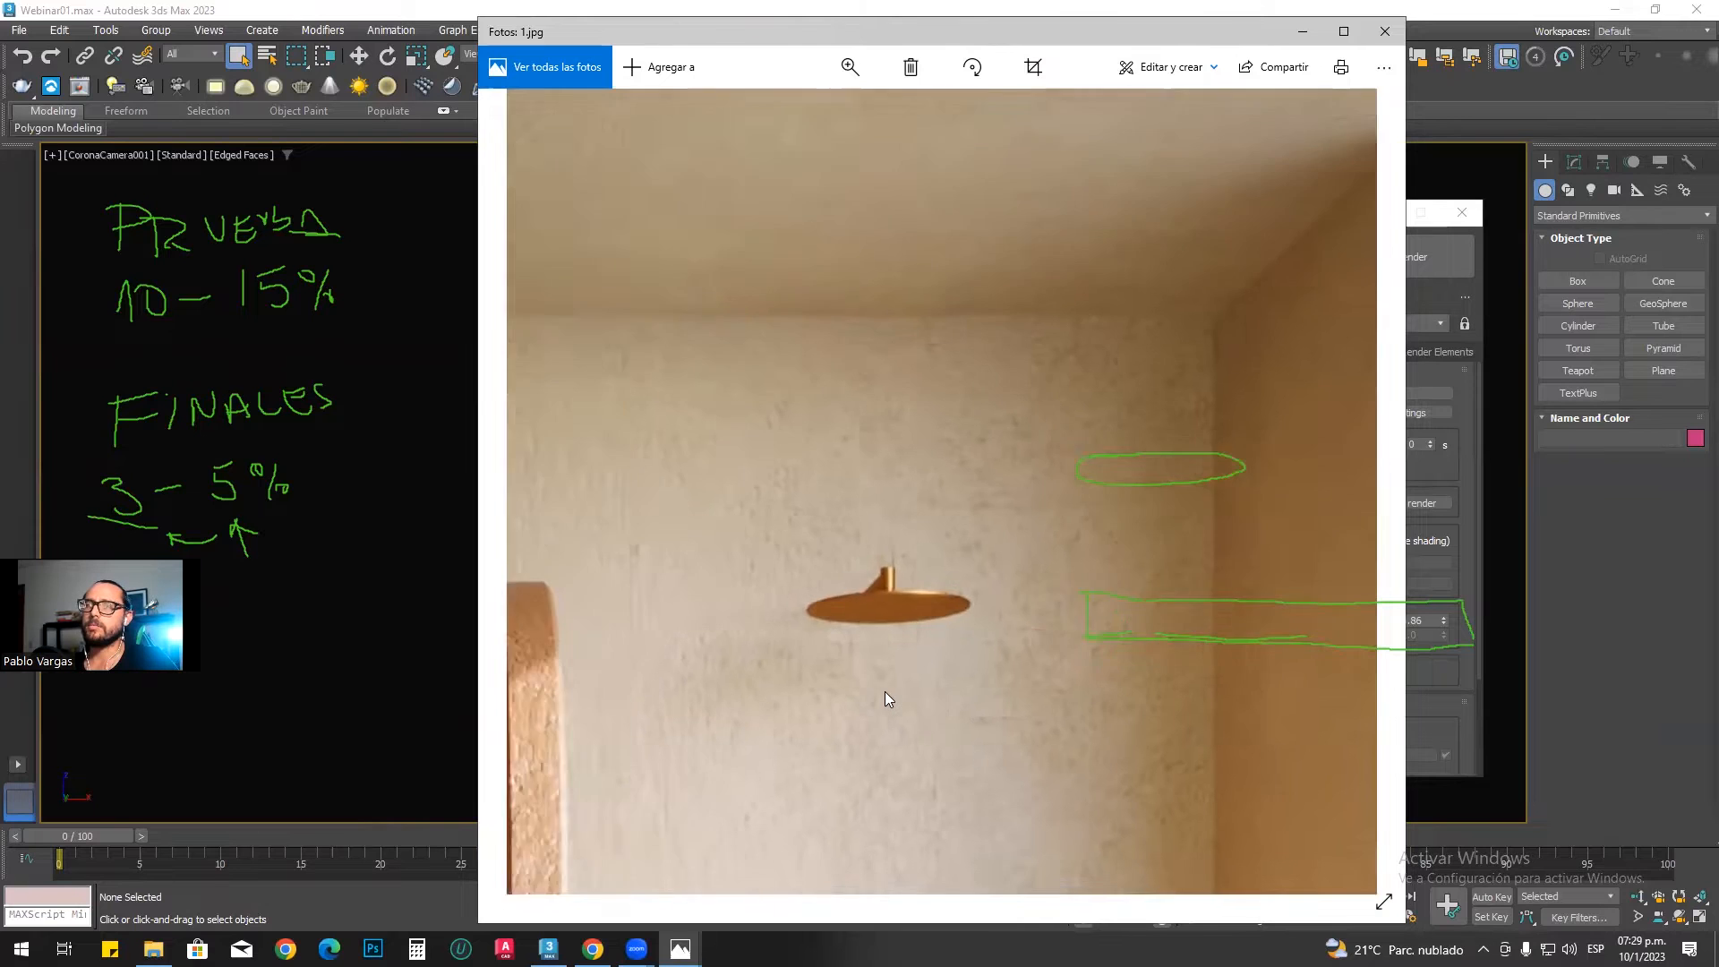
pyautogui.scroll(4, 949, 600)
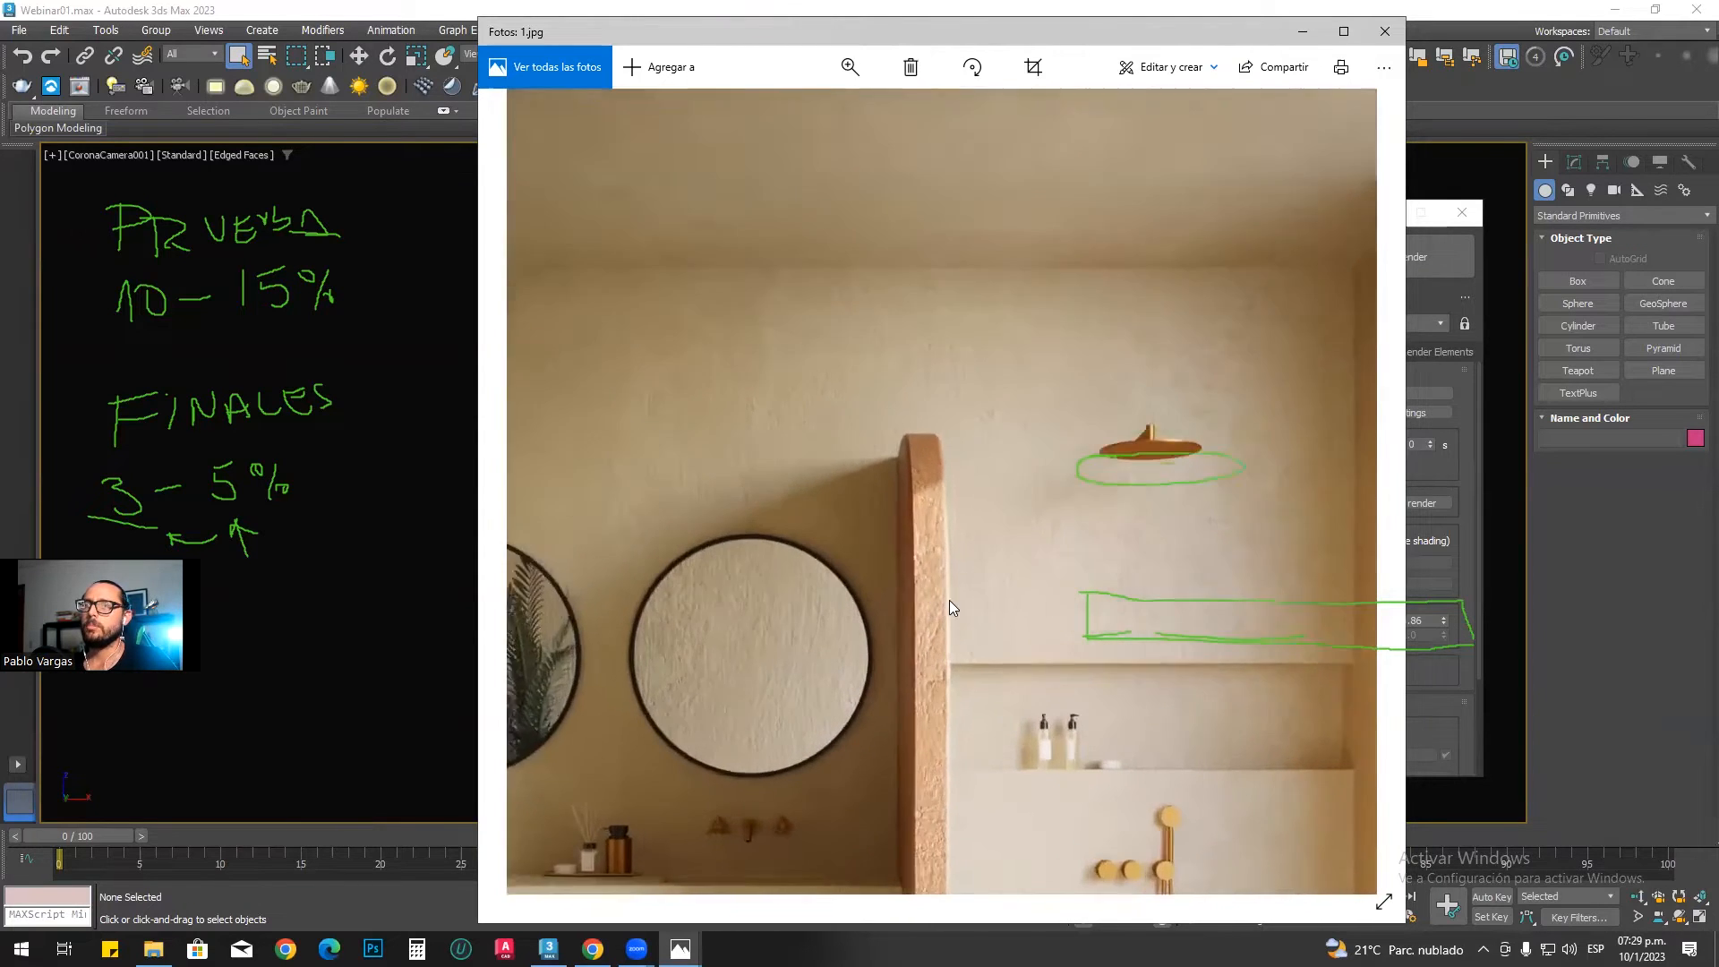
pyautogui.scroll(-1, 906, 553)
pyautogui.scroll(-5, 901, 562)
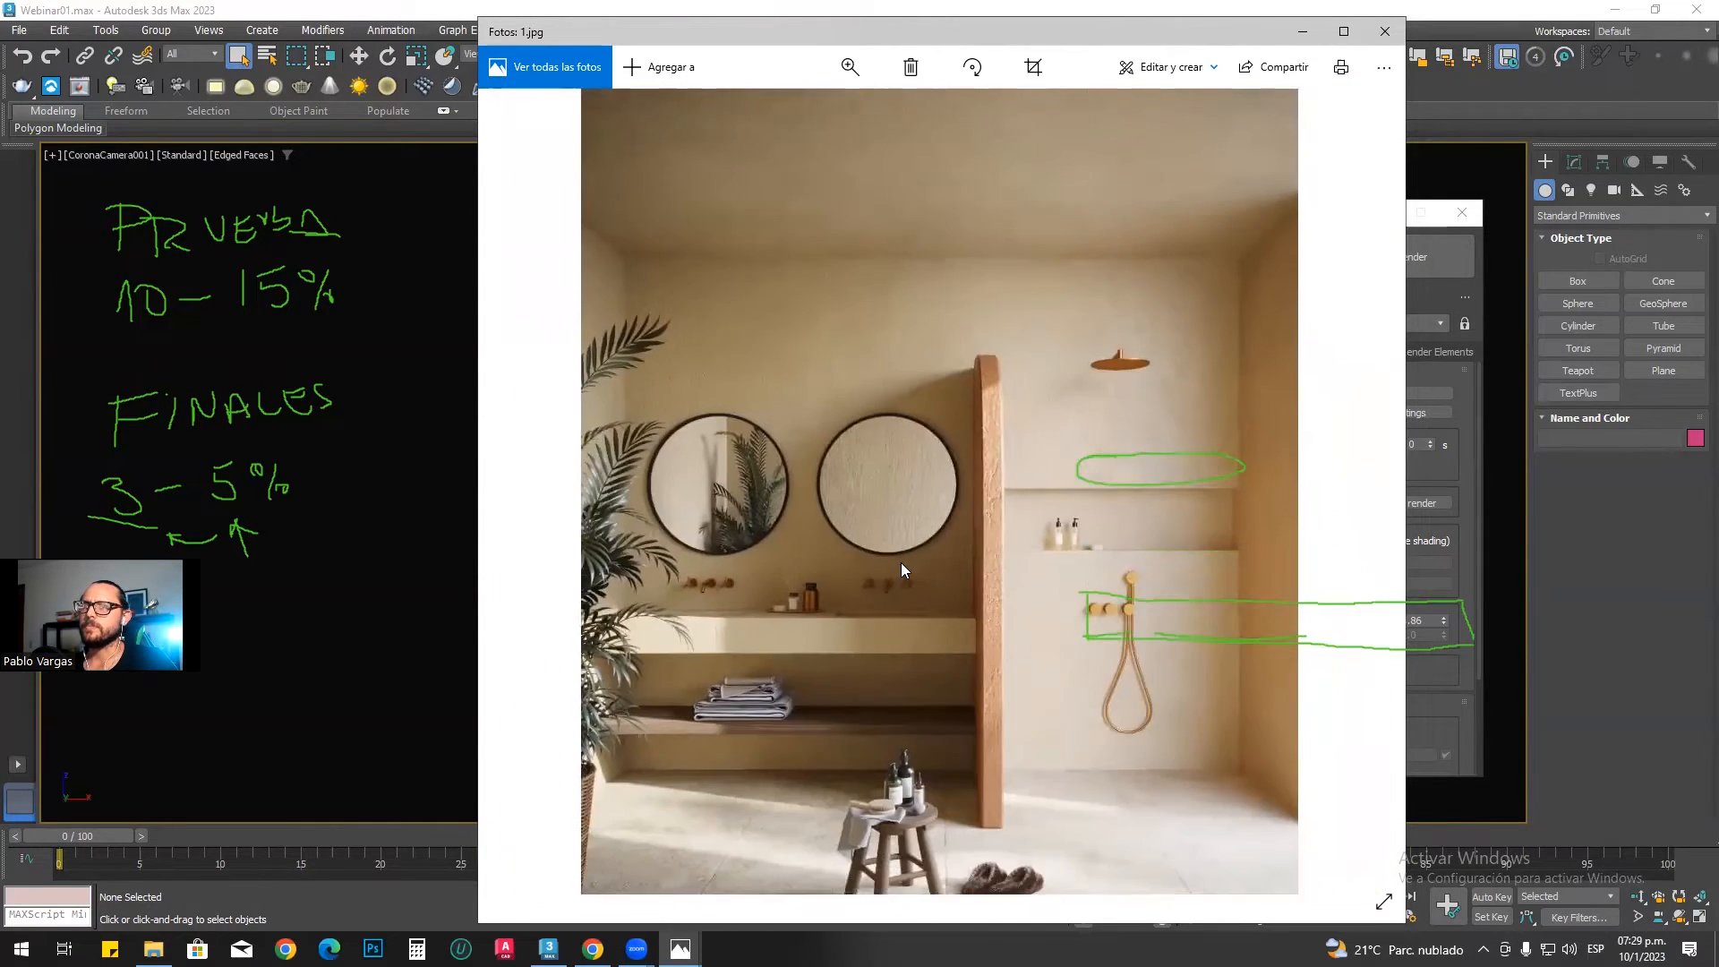
pyautogui.click(1303, 31)
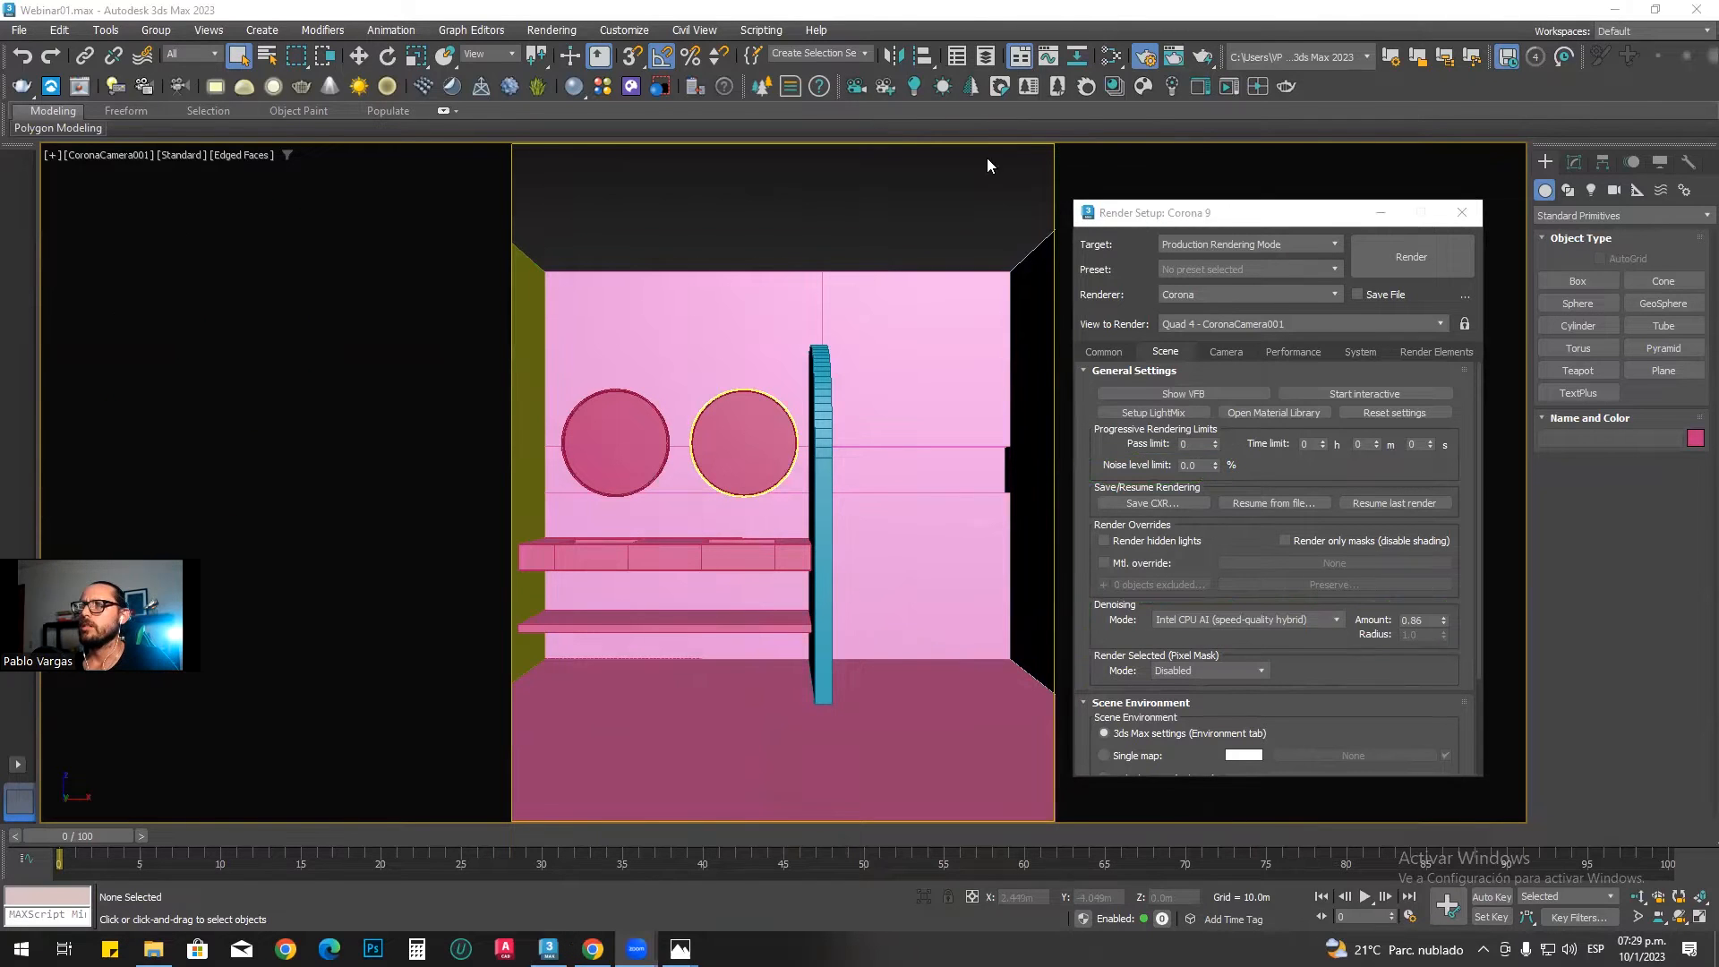
# Step: Reposition the render setup dialog, underline the Single map option with the screen pen, and make it the scene environment source
pyautogui.moveTo(1154, 221); pyautogui.dragTo(989, 161)
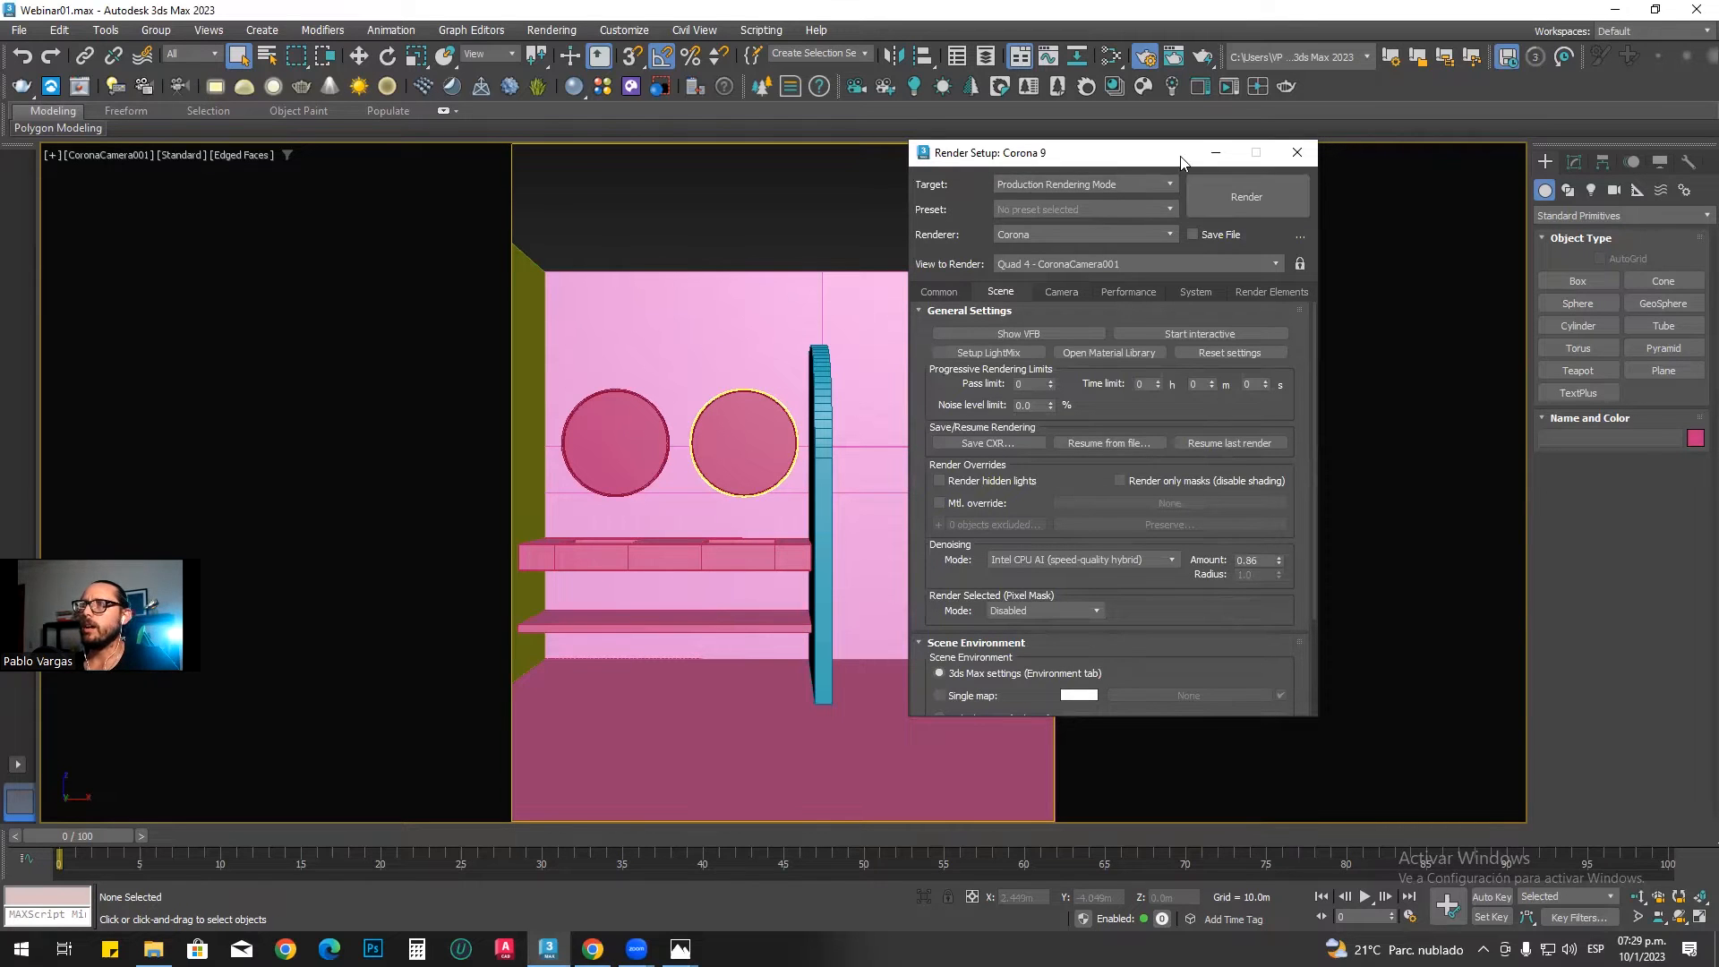
pyautogui.moveTo(1171, 161); pyautogui.dragTo(1149, 133)
pyautogui.moveTo(1125, 578)
pyautogui.mouseDown()
pyautogui.moveTo(1121, 529)
pyautogui.moveTo(1119, 589)
pyautogui.mouseUp()
pyautogui.scroll(-1, 1117, 593)
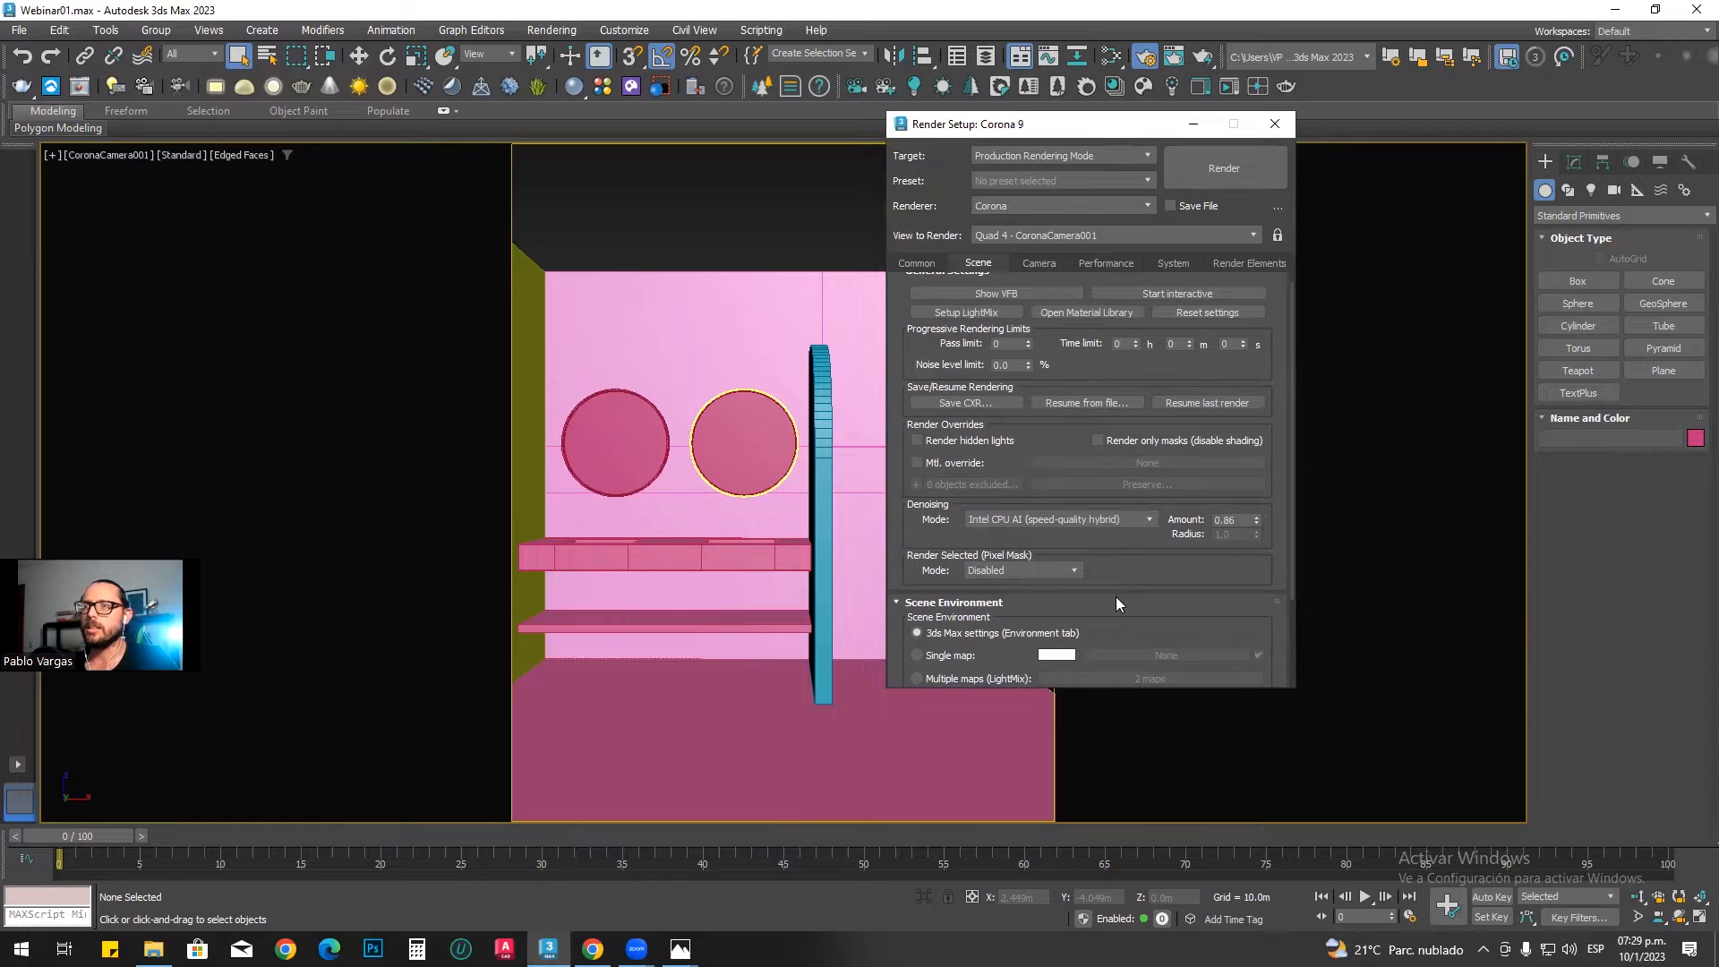
pyautogui.moveTo(1113, 614); pyautogui.dragTo(1116, 534)
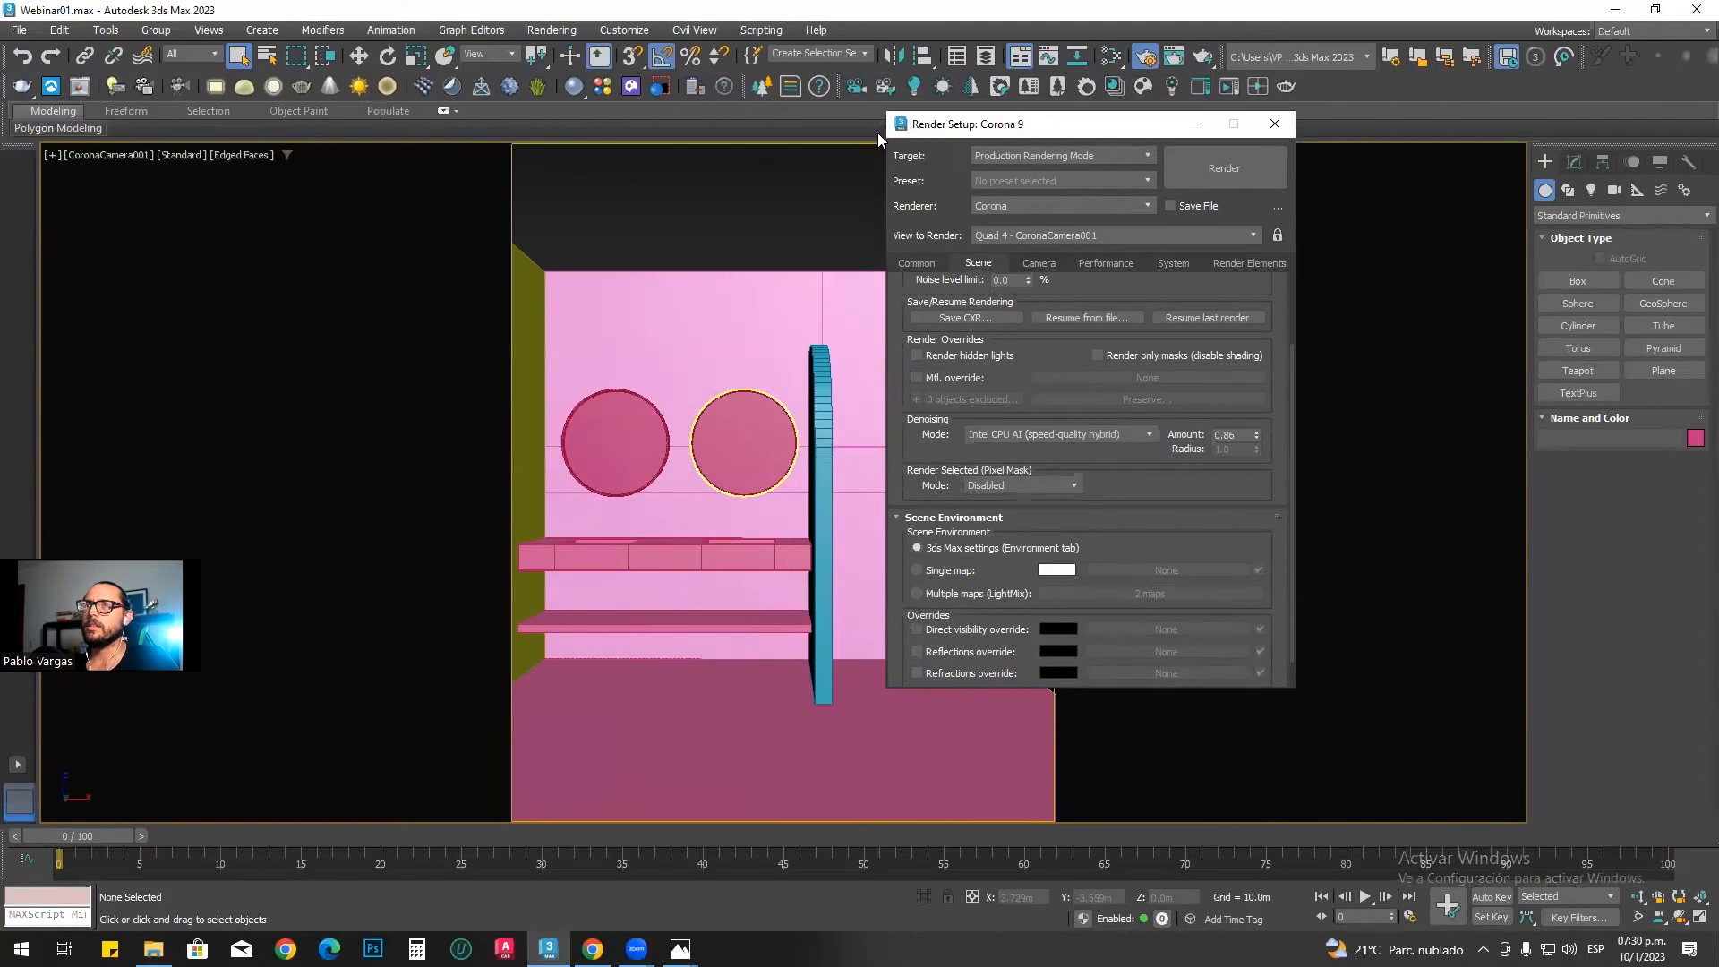
pyautogui.moveTo(900, 583); pyautogui.dragTo(1262, 571)
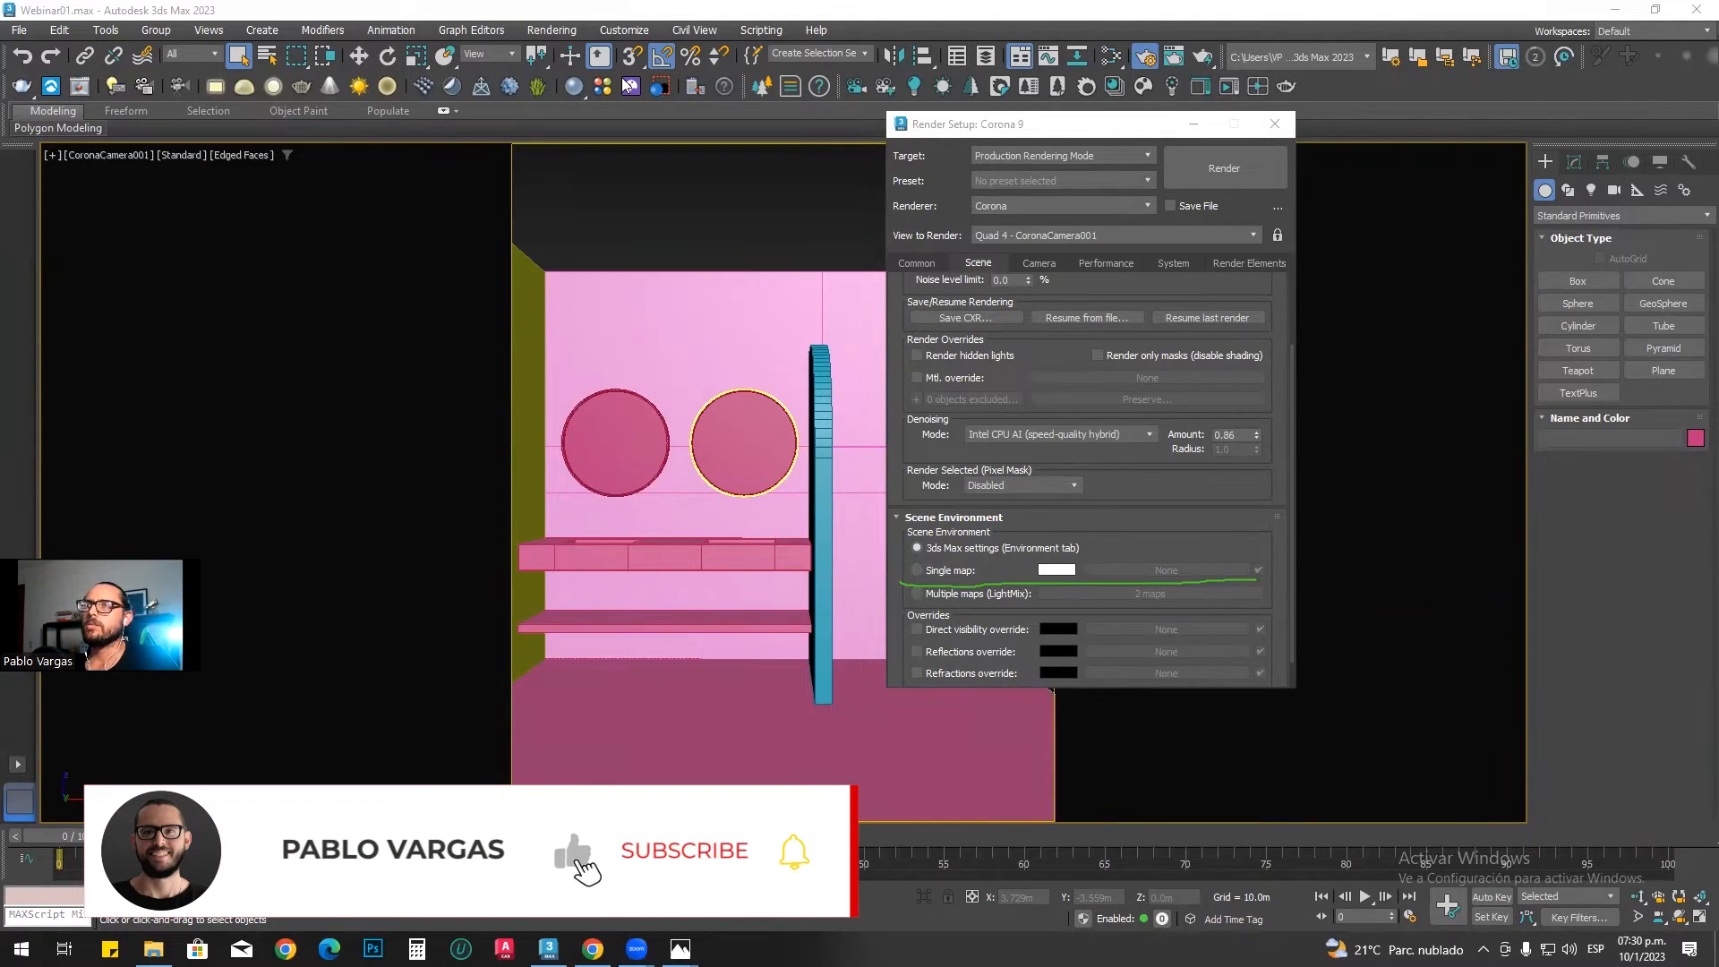
pyautogui.click(921, 573)
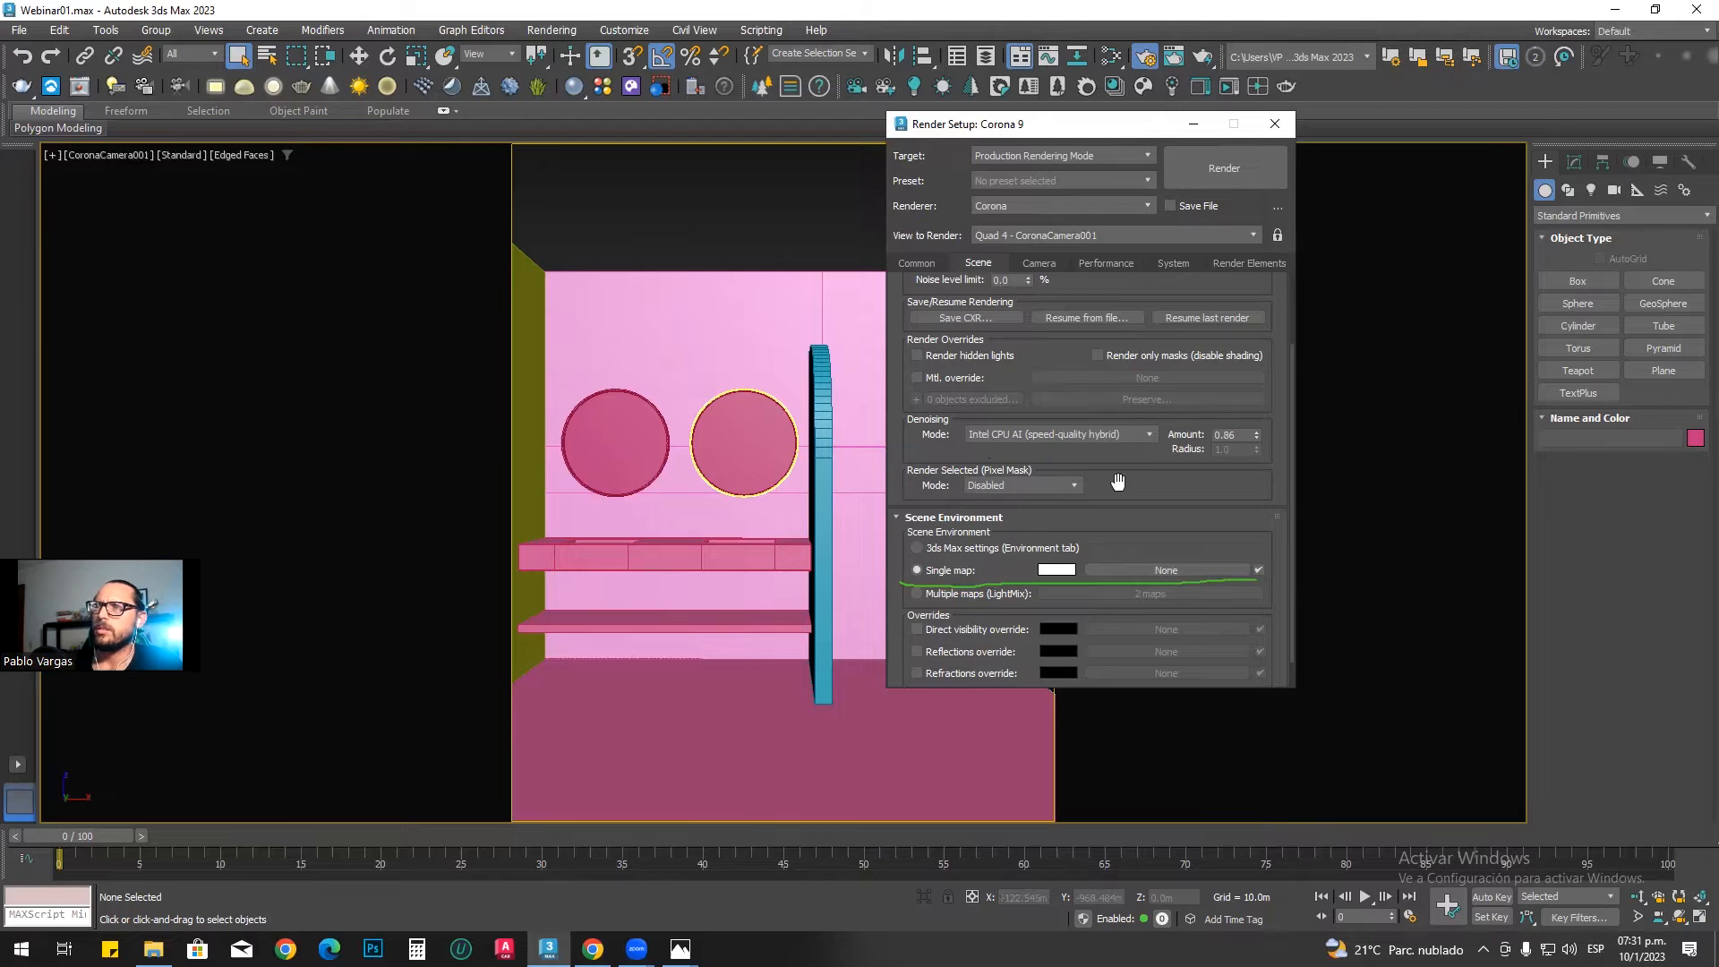
# Step: Set the noise level limit to 10% in the progressive rendering limits
pyautogui.scroll(3, 1081, 542)
pyautogui.moveTo(1008, 376); pyautogui.dragTo(944, 374)
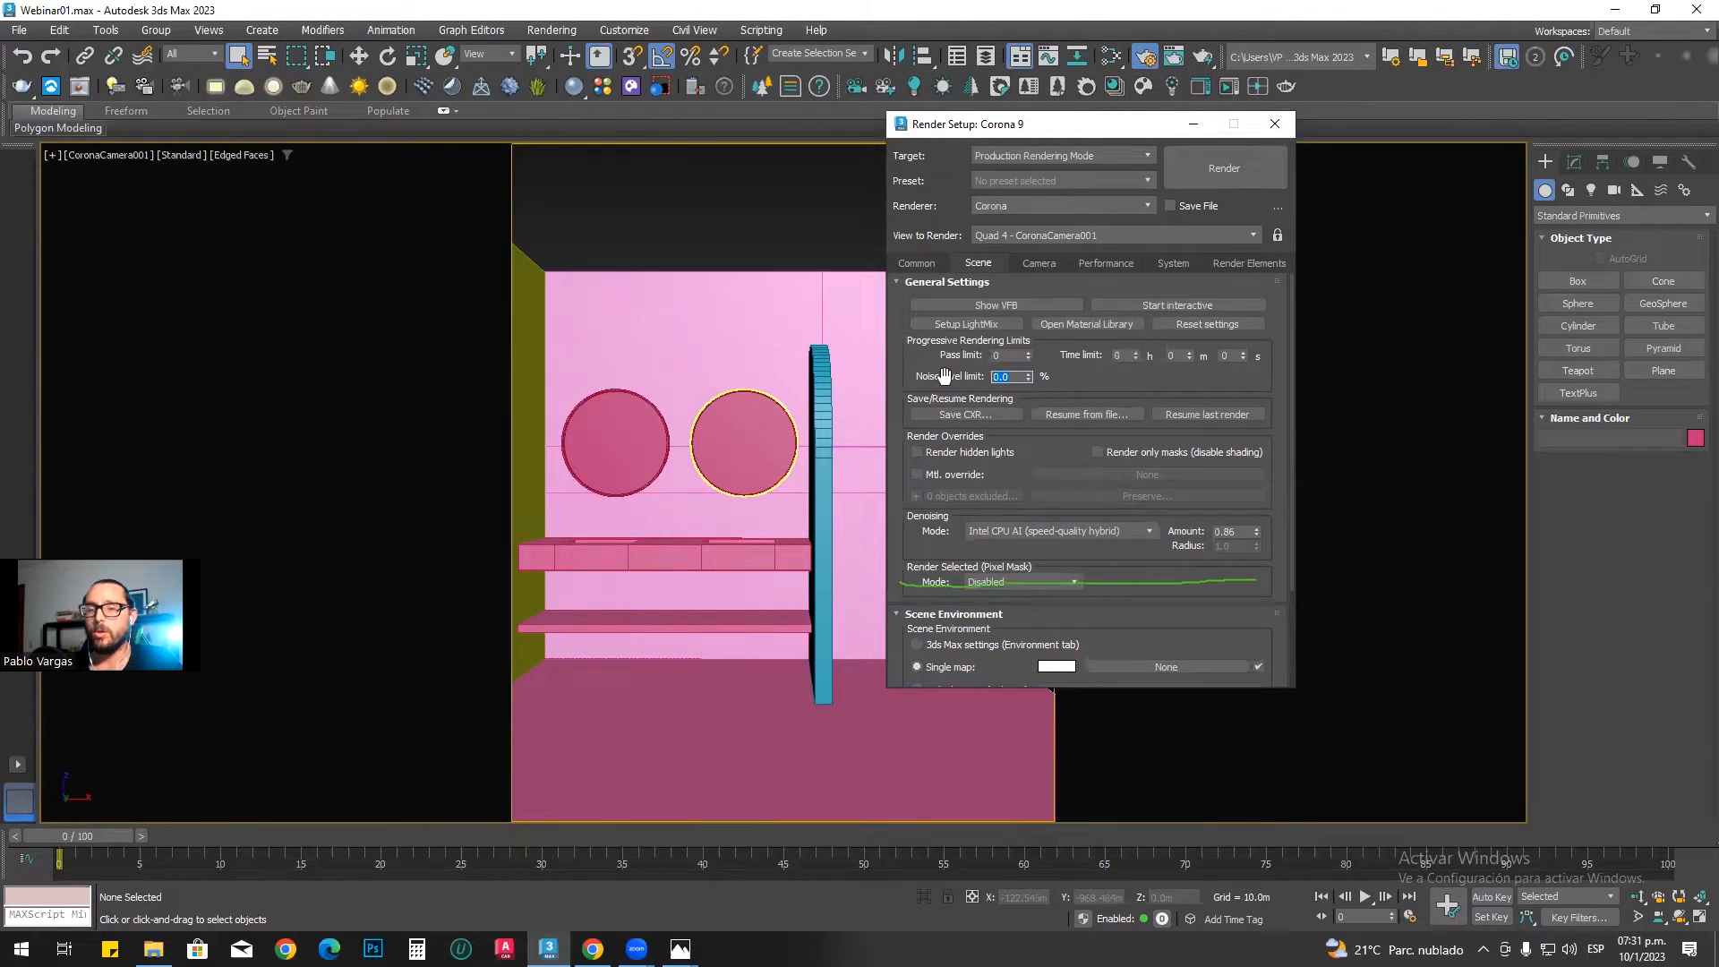
pyautogui.write('10')
pyautogui.press('Return')
pyautogui.click(1058, 380)
# Step: Set the output height to 1600 with the image aspect locked at 0.8
pyautogui.click(916, 263)
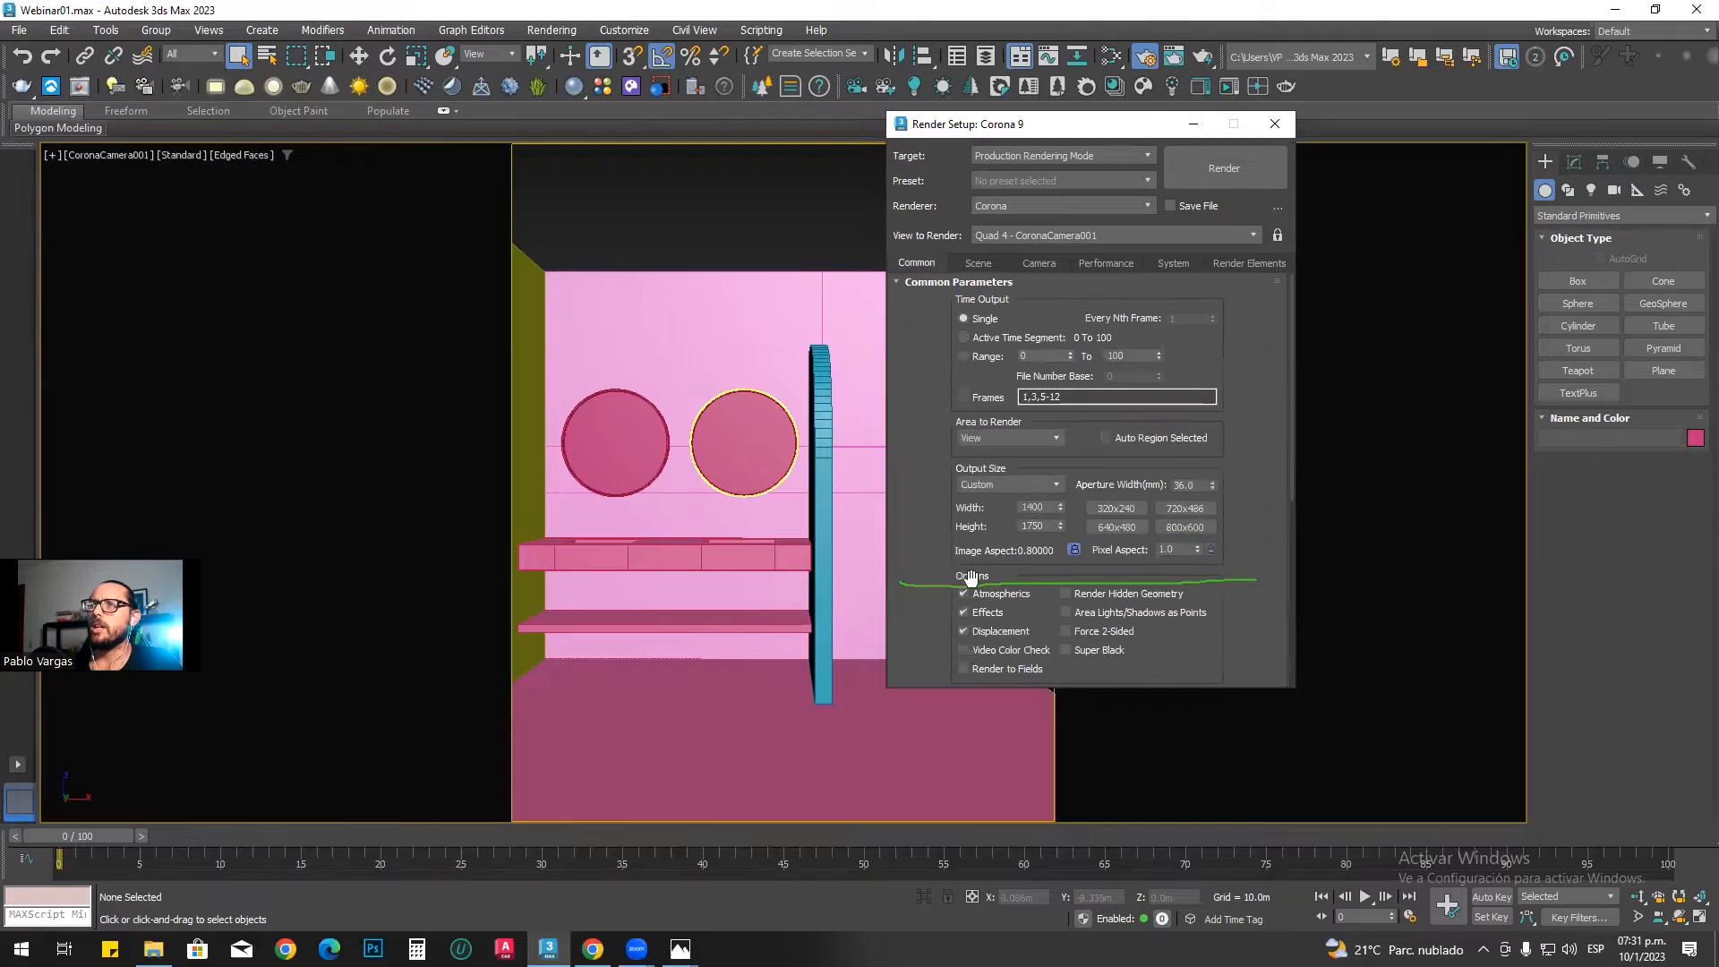
pyautogui.doubleClick(1043, 526)
pyautogui.write('1600')
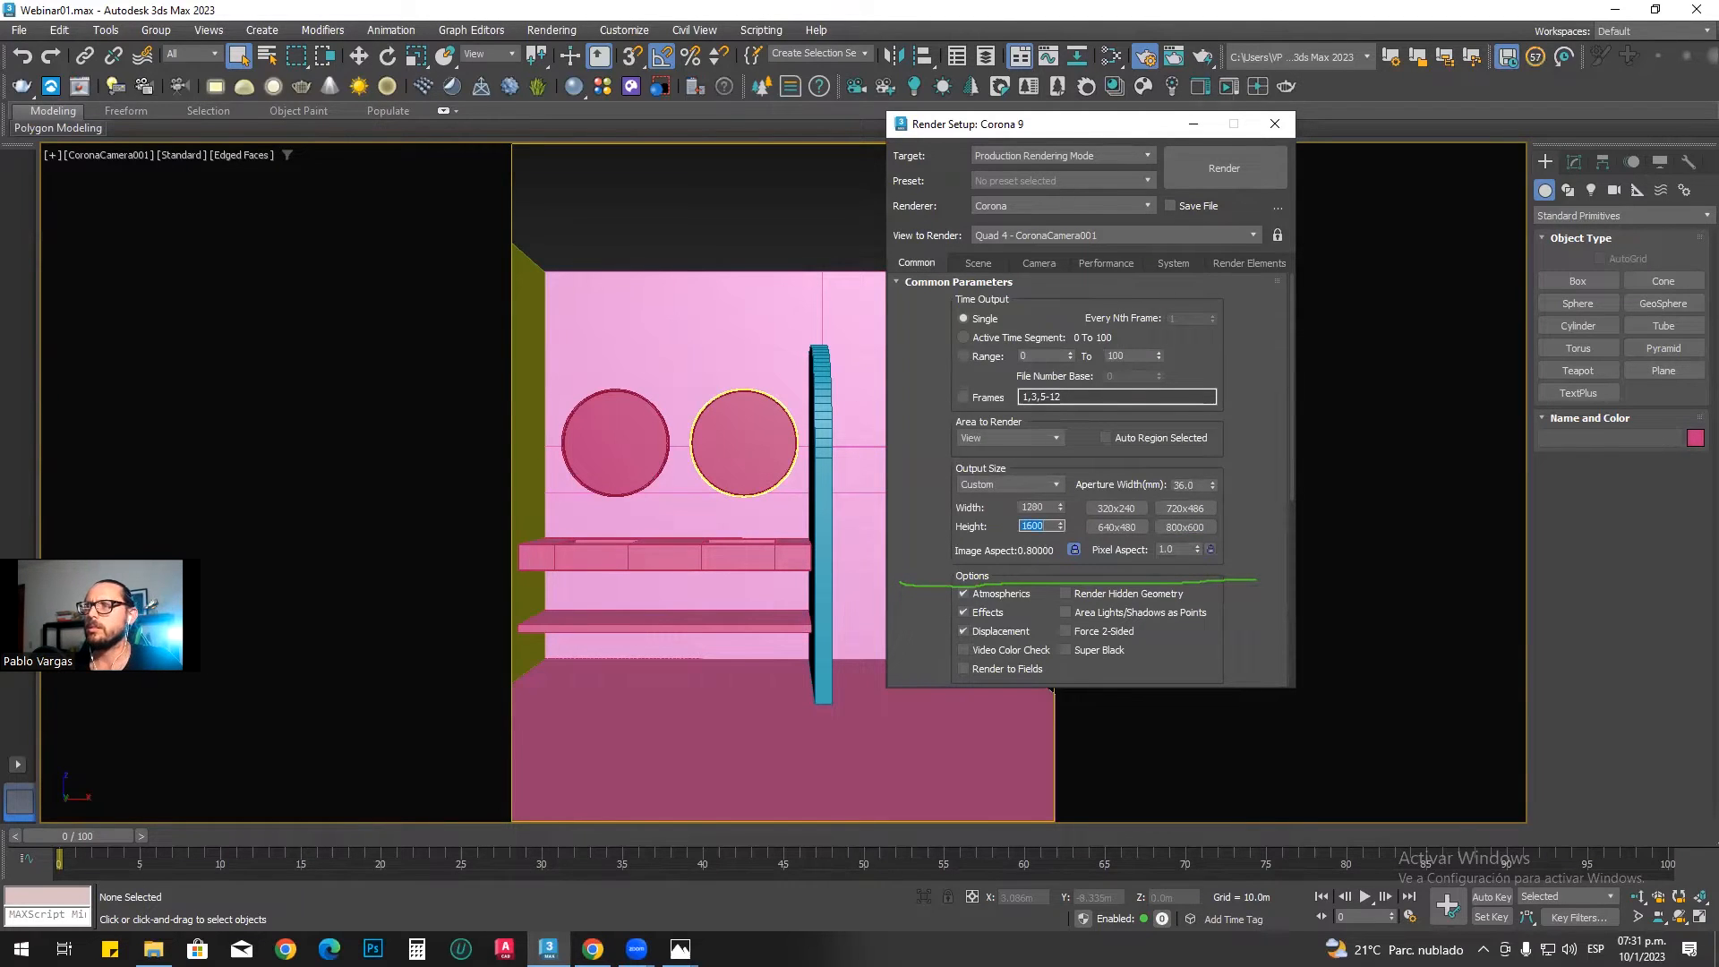
# Step: Review the Corona scene settings for render limits, denoising and environment, then put the render setup dialog away
pyautogui.click(977, 262)
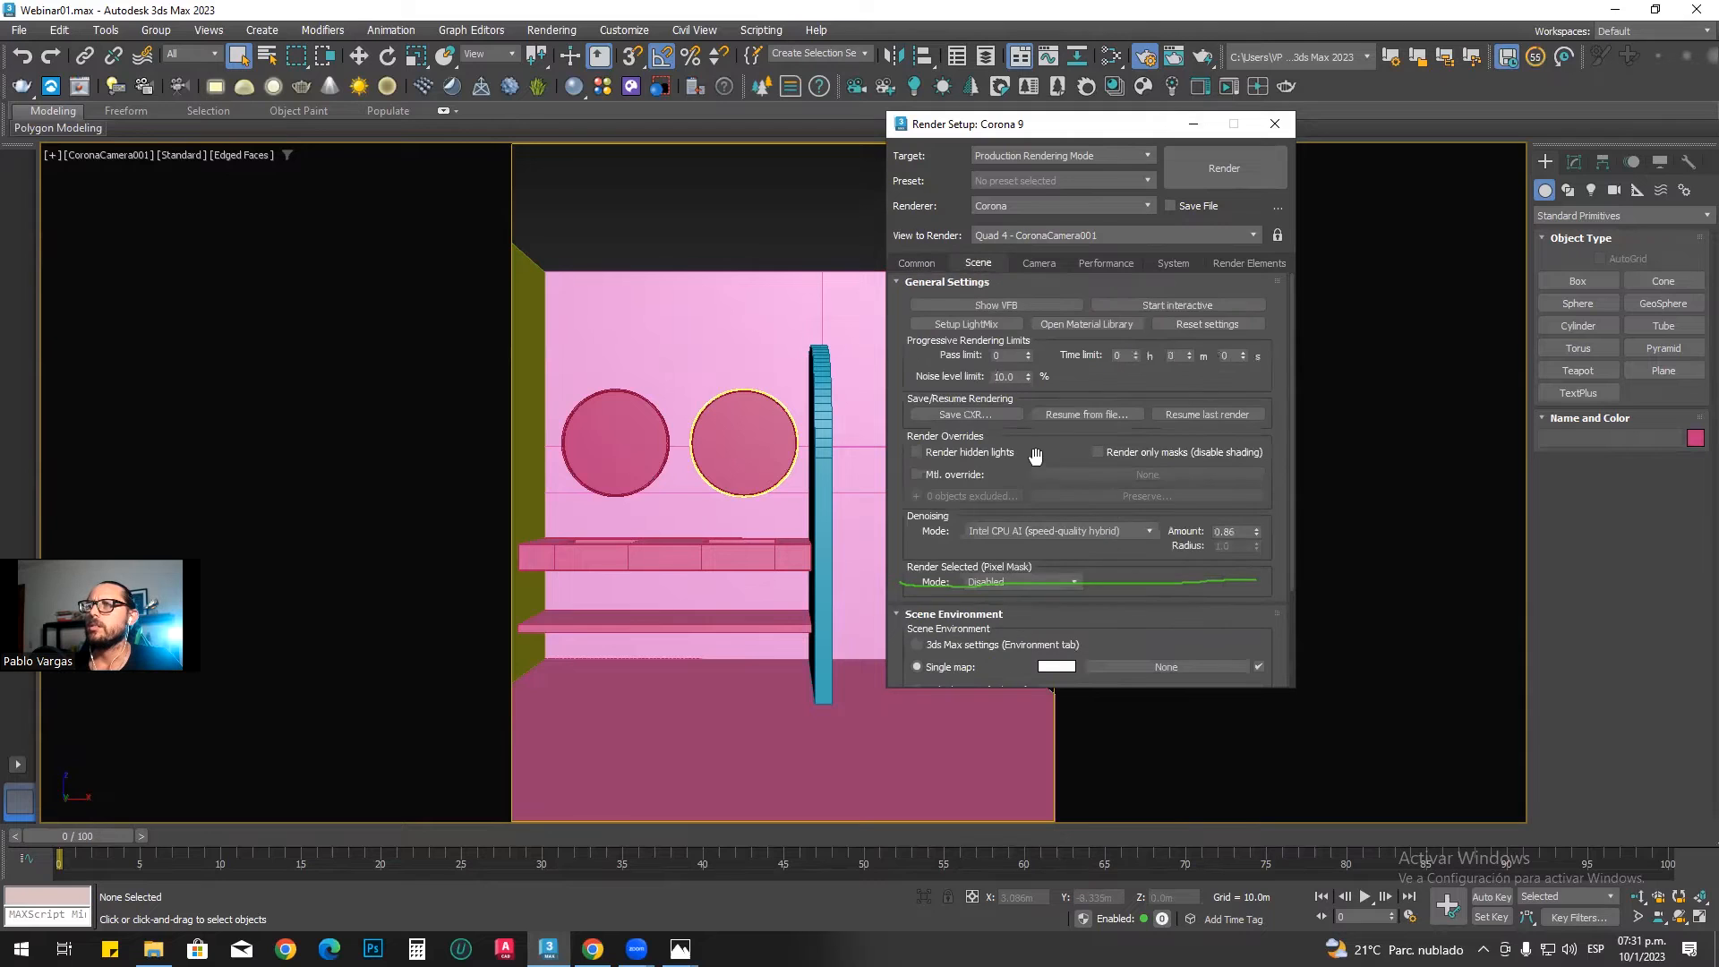
pyautogui.scroll(-1, 1074, 385)
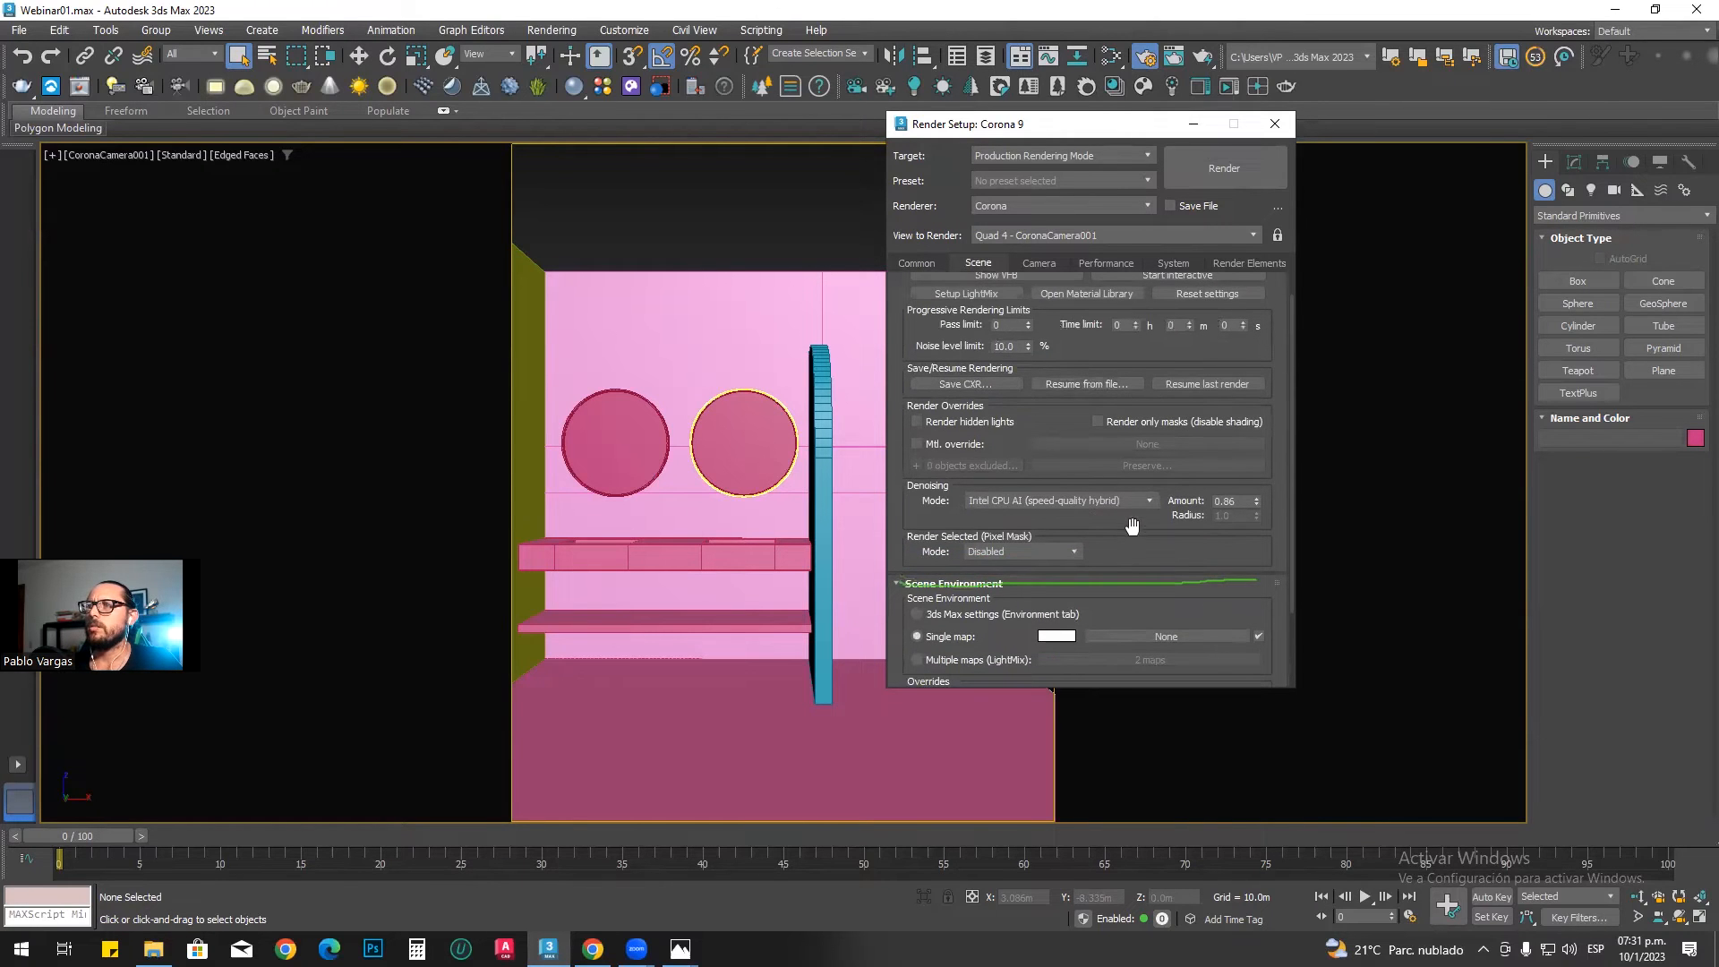
pyautogui.scroll(-2, 1113, 528)
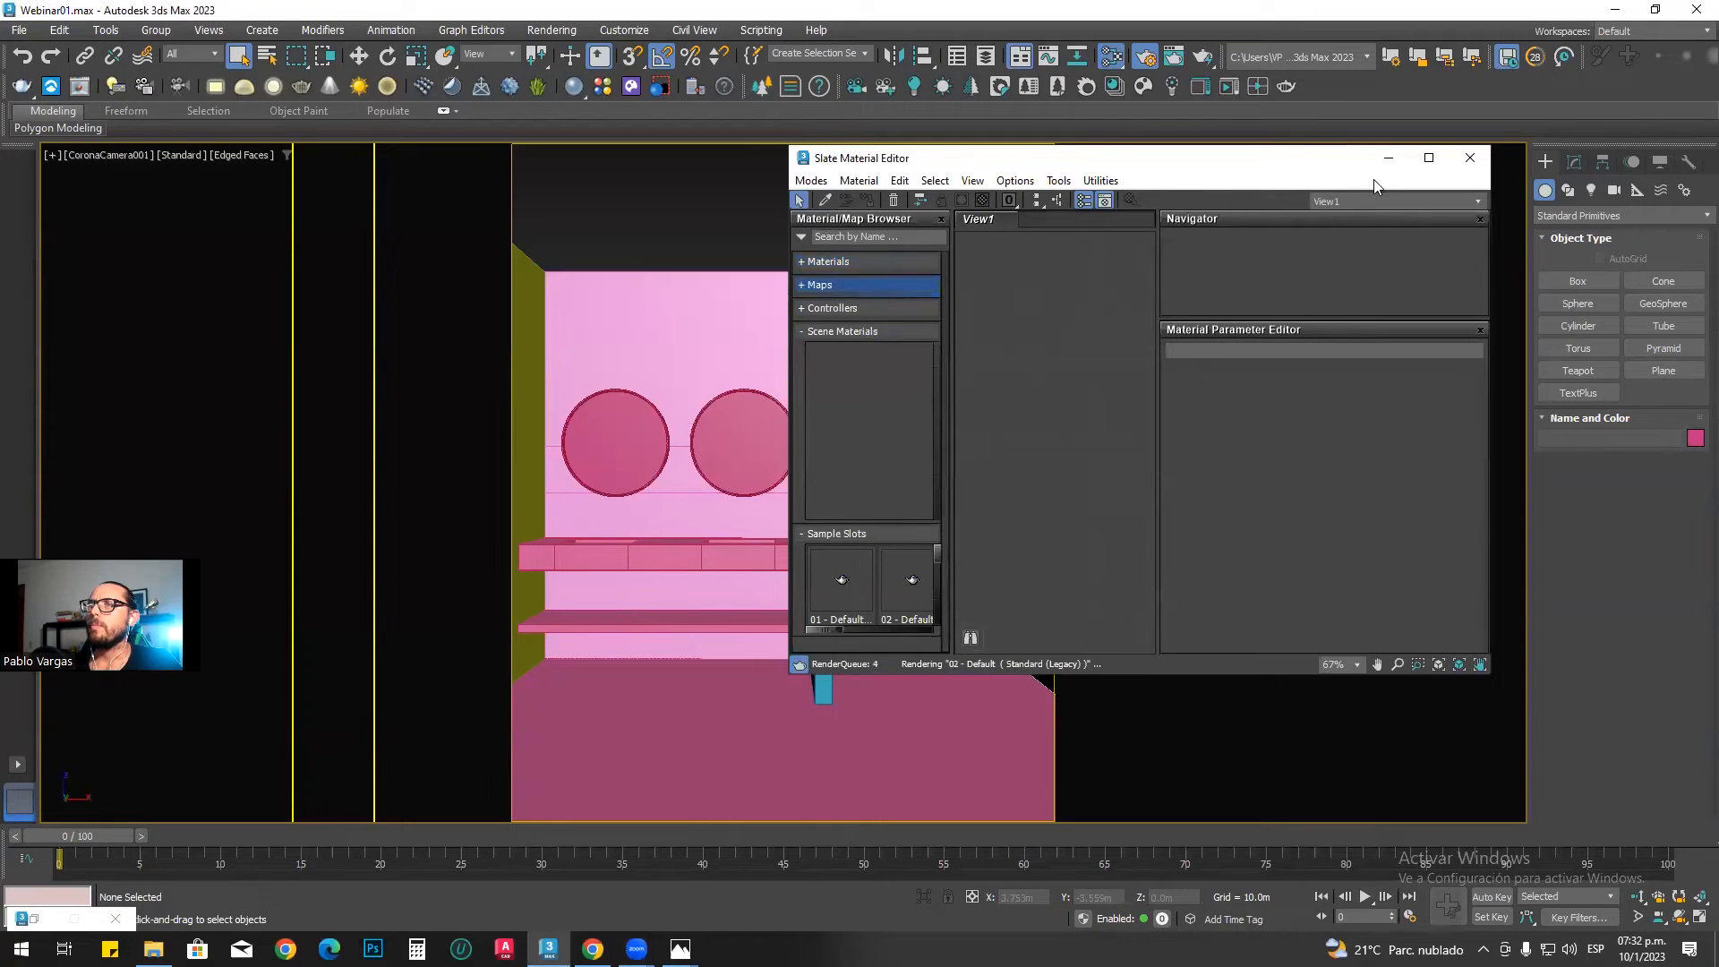
pyautogui.click(1438, 150)
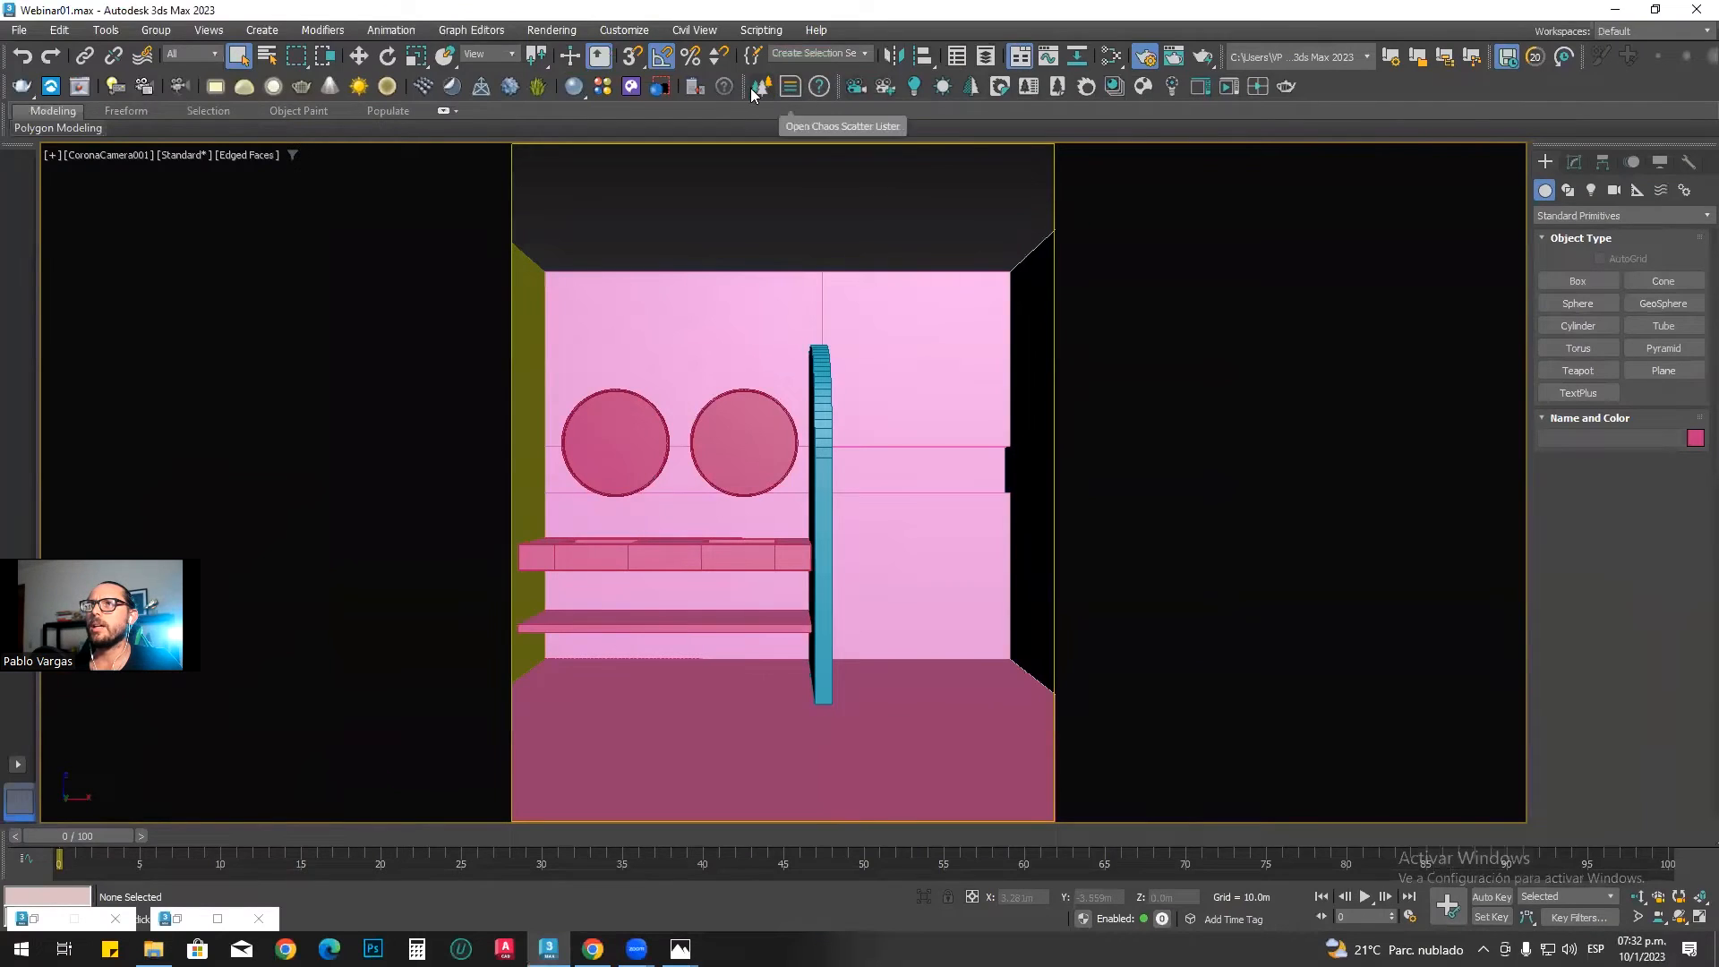
# Step: Undock the Corona toolbar over the viewport and run a brief interactive render of the camera view
pyautogui.moveTo(837, 87); pyautogui.dragTo(1064, 476)
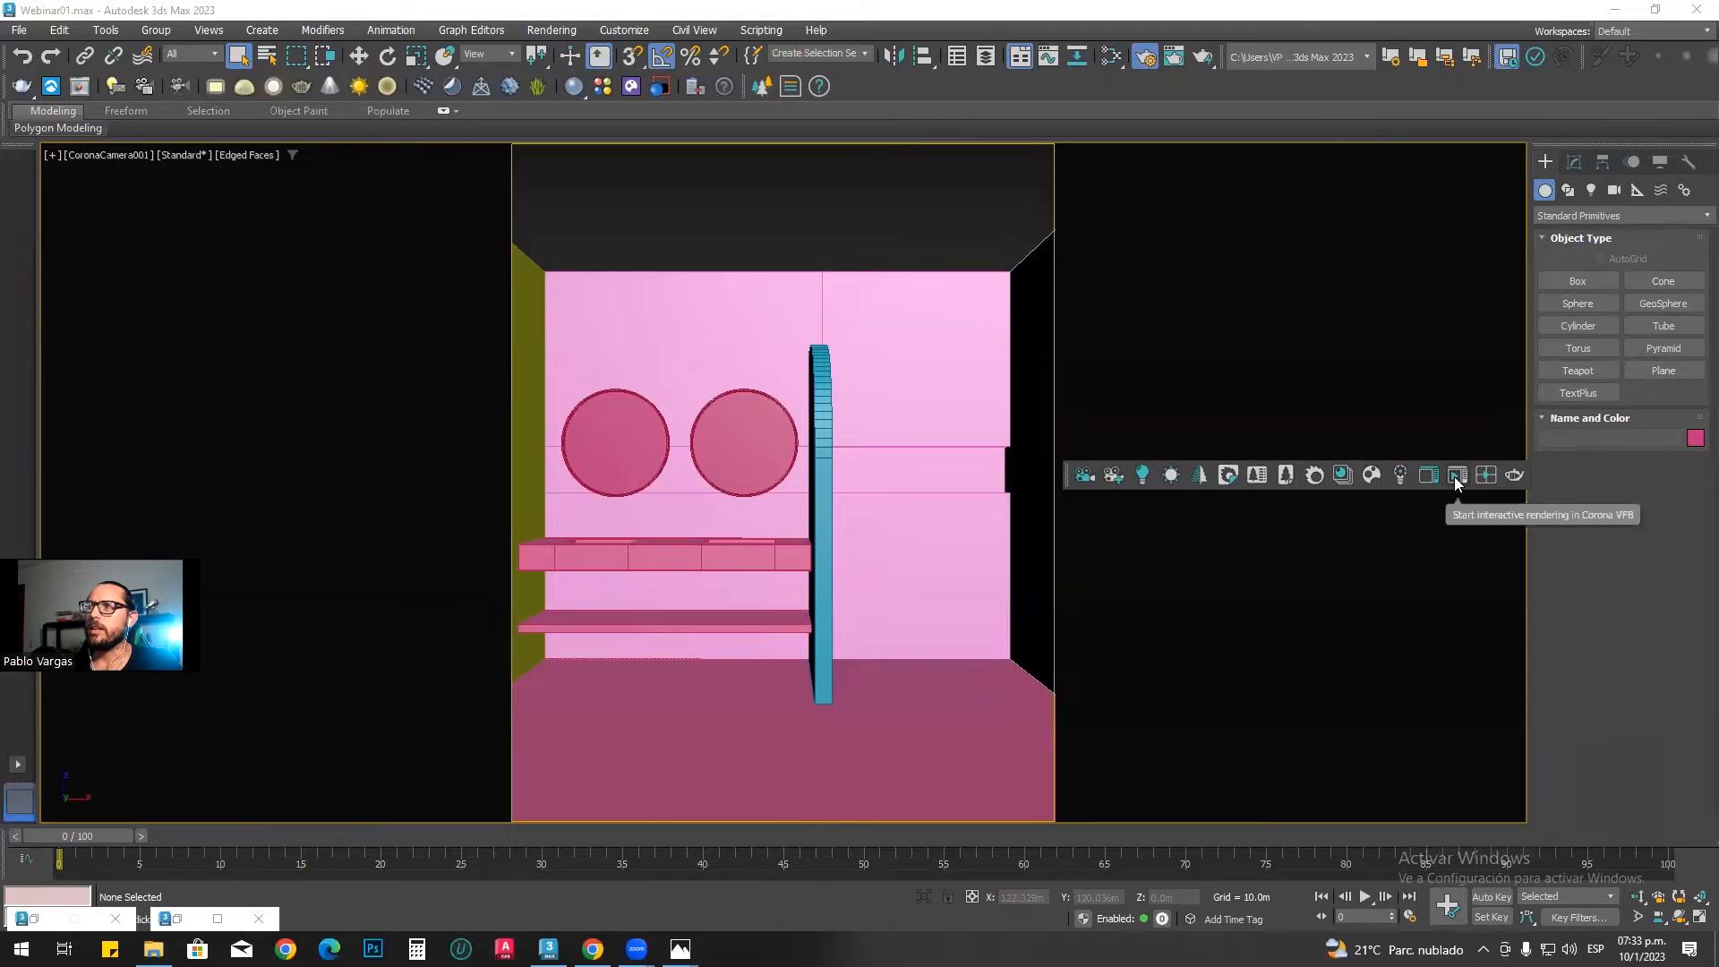
pyautogui.click(1455, 476)
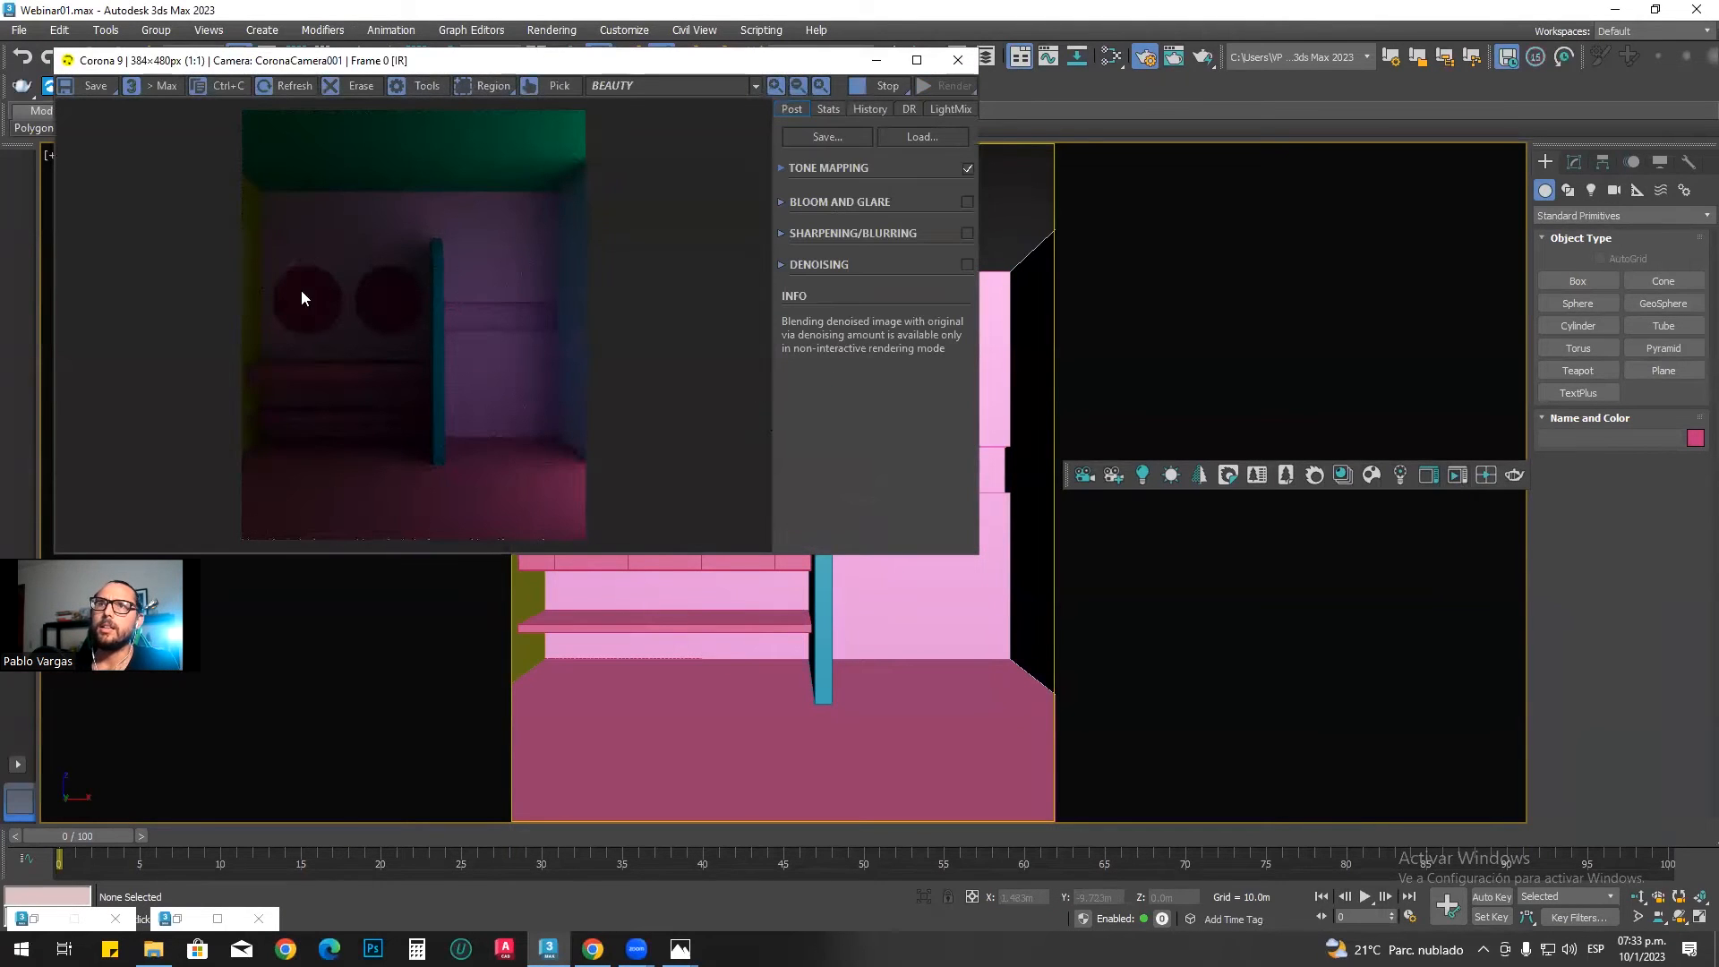
pyautogui.click(867, 88)
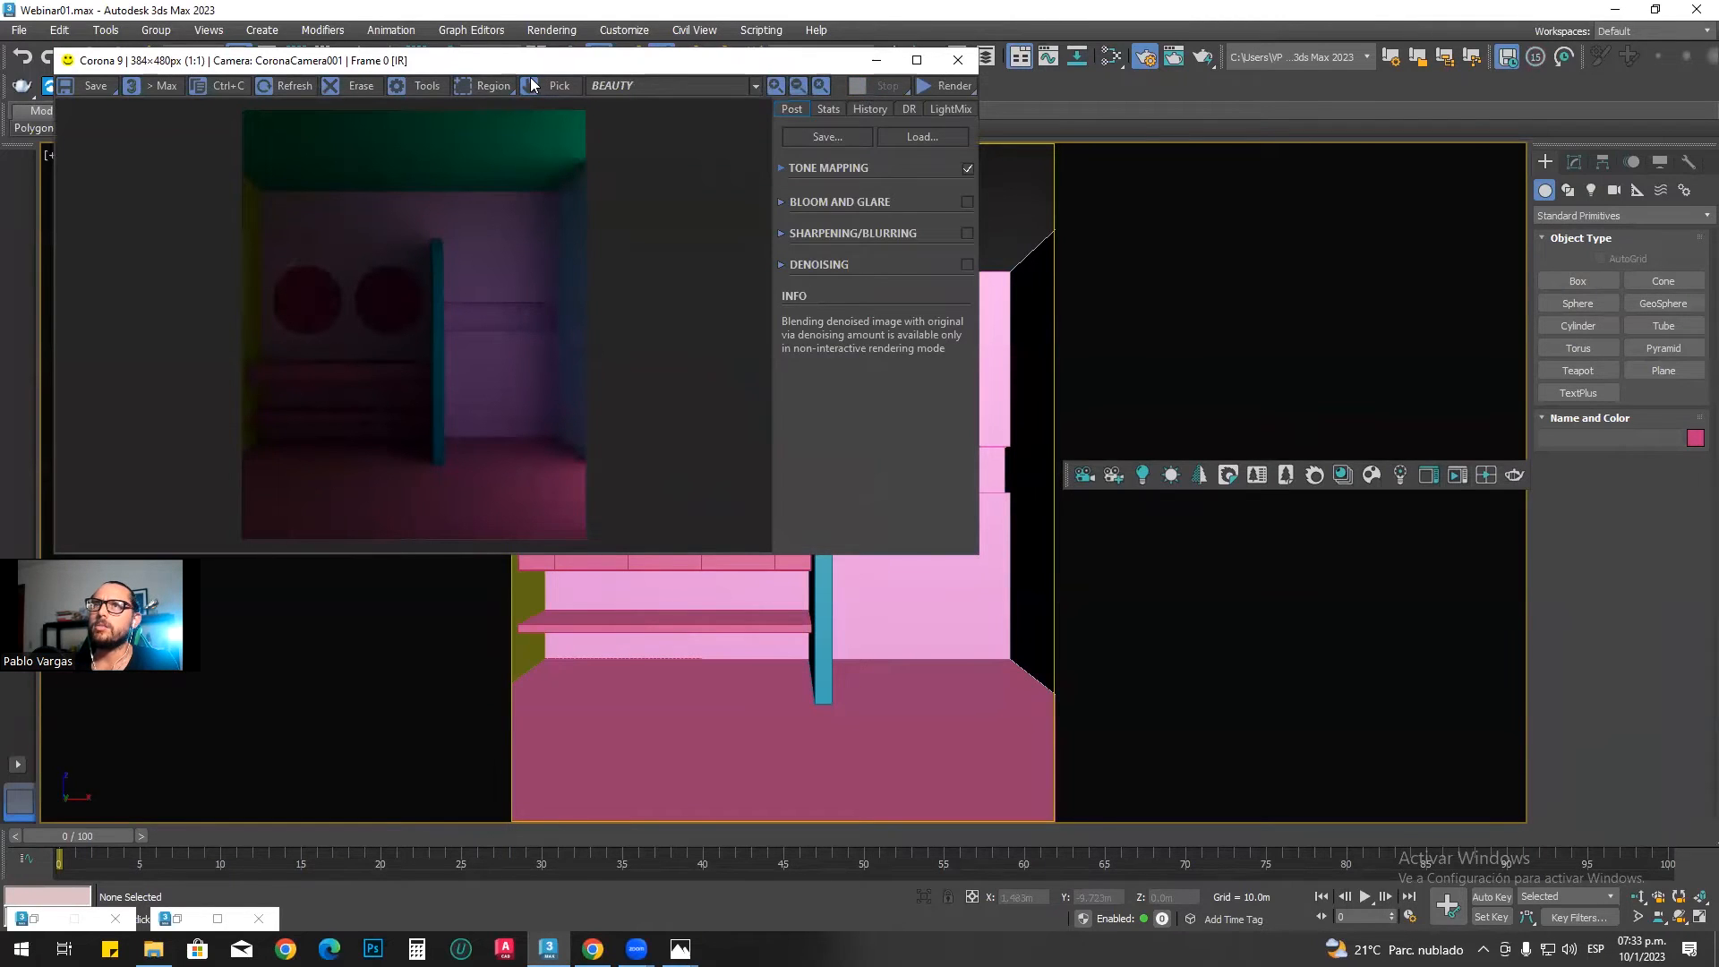
# Step: Render the camera view at the full 1280×1600 output size and close the Corona error message window
pyautogui.moveTo(531, 64); pyautogui.dragTo(560, 175)
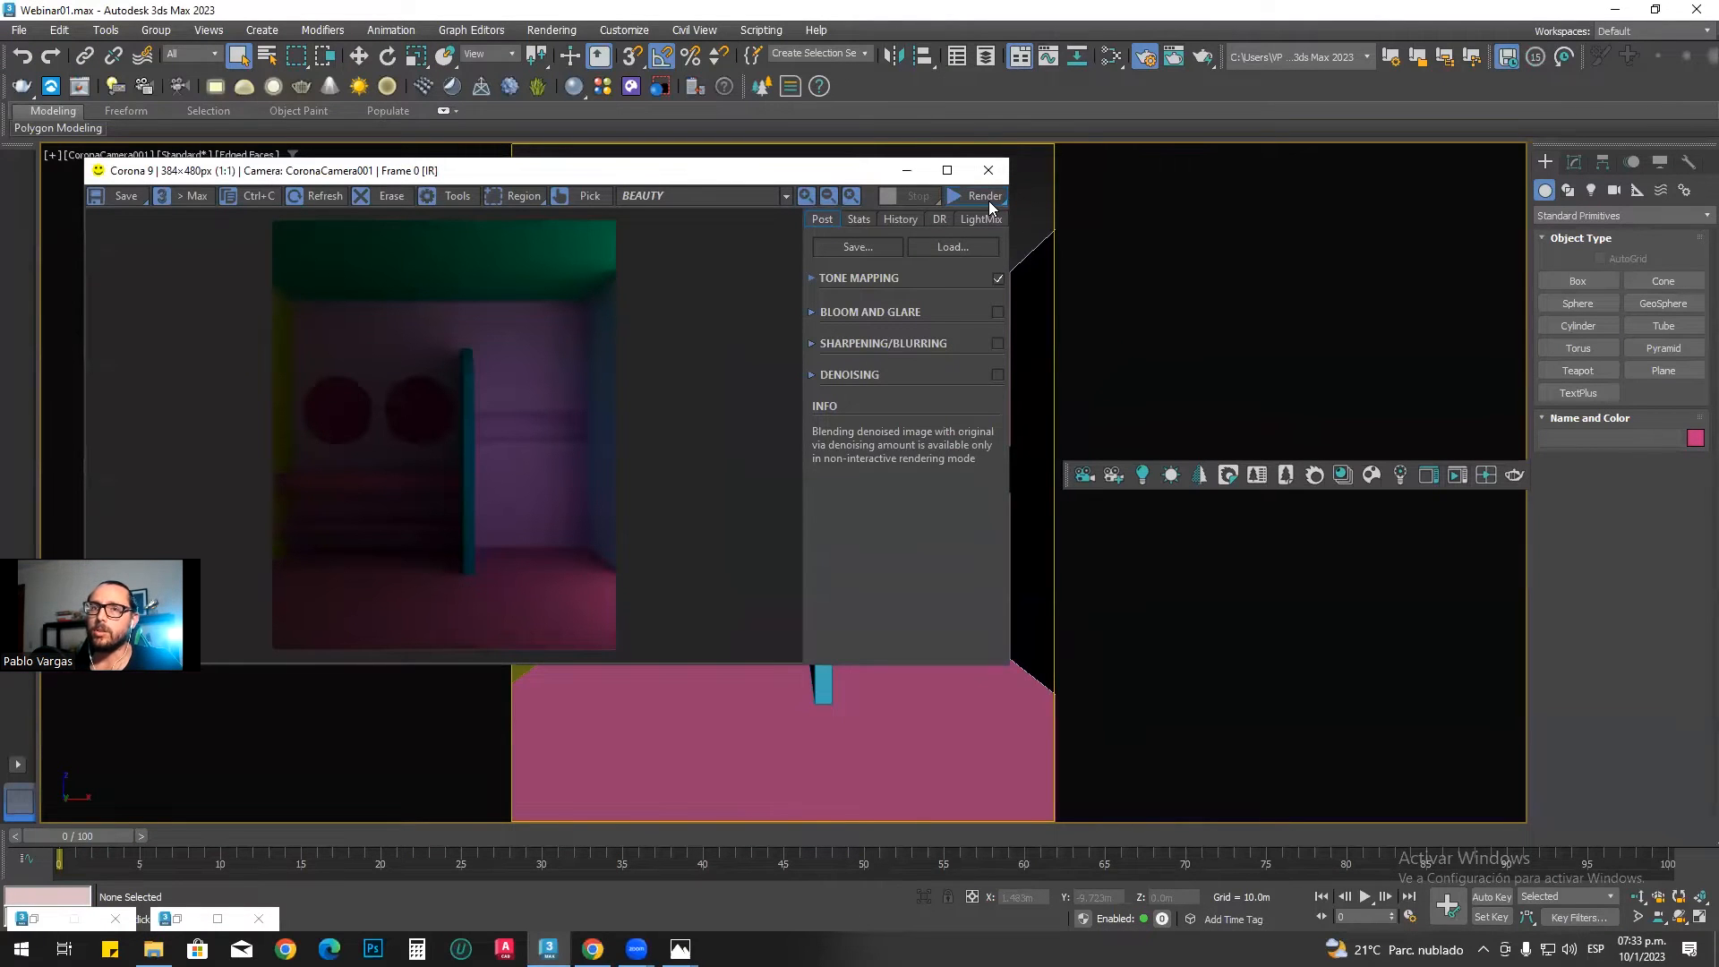
pyautogui.click(989, 199)
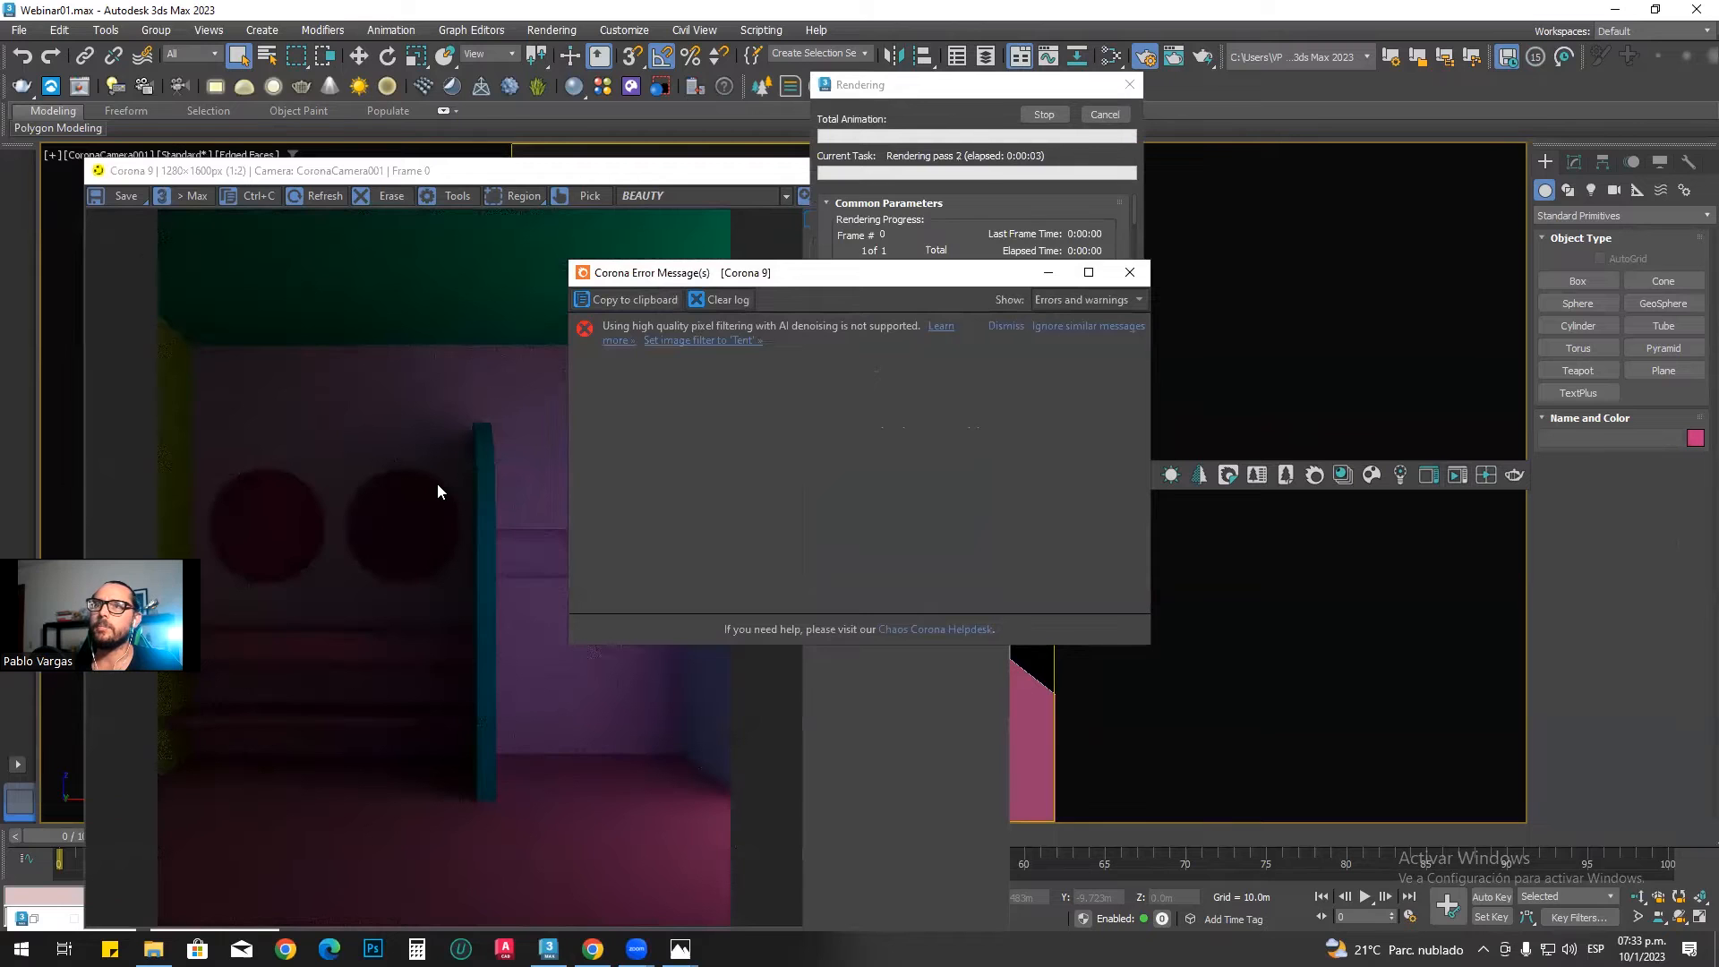
pyautogui.moveTo(694, 274); pyautogui.dragTo(1065, 364)
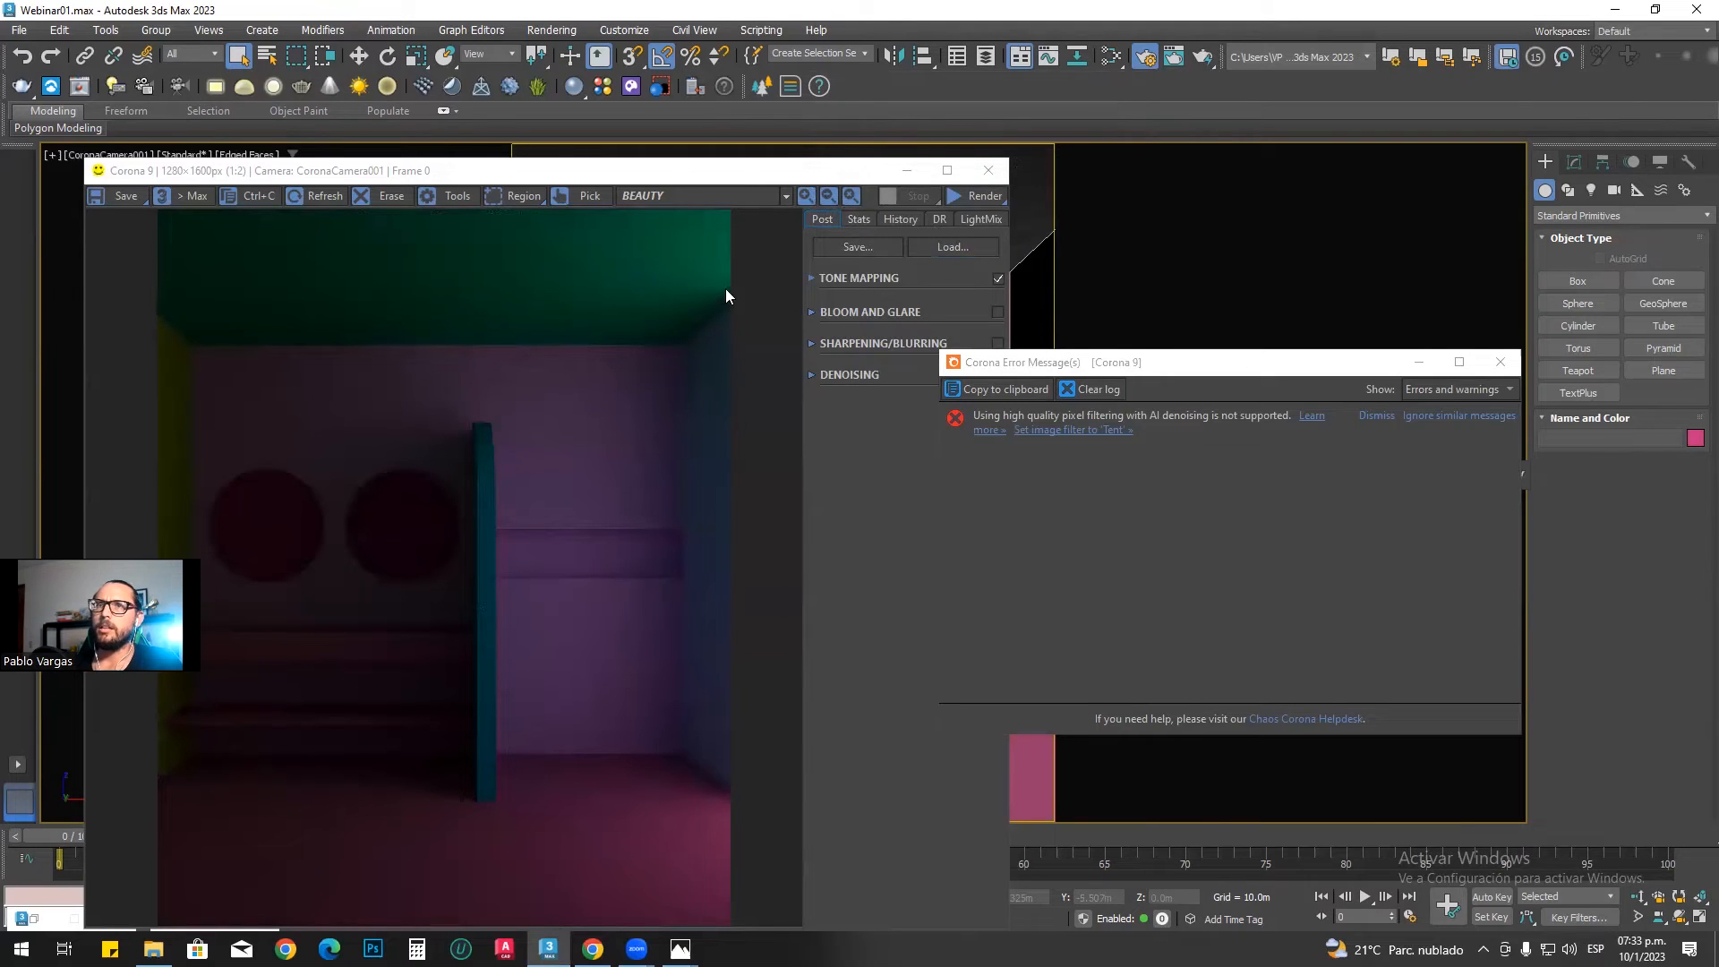
pyautogui.moveTo(601, 179); pyautogui.dragTo(615, 79)
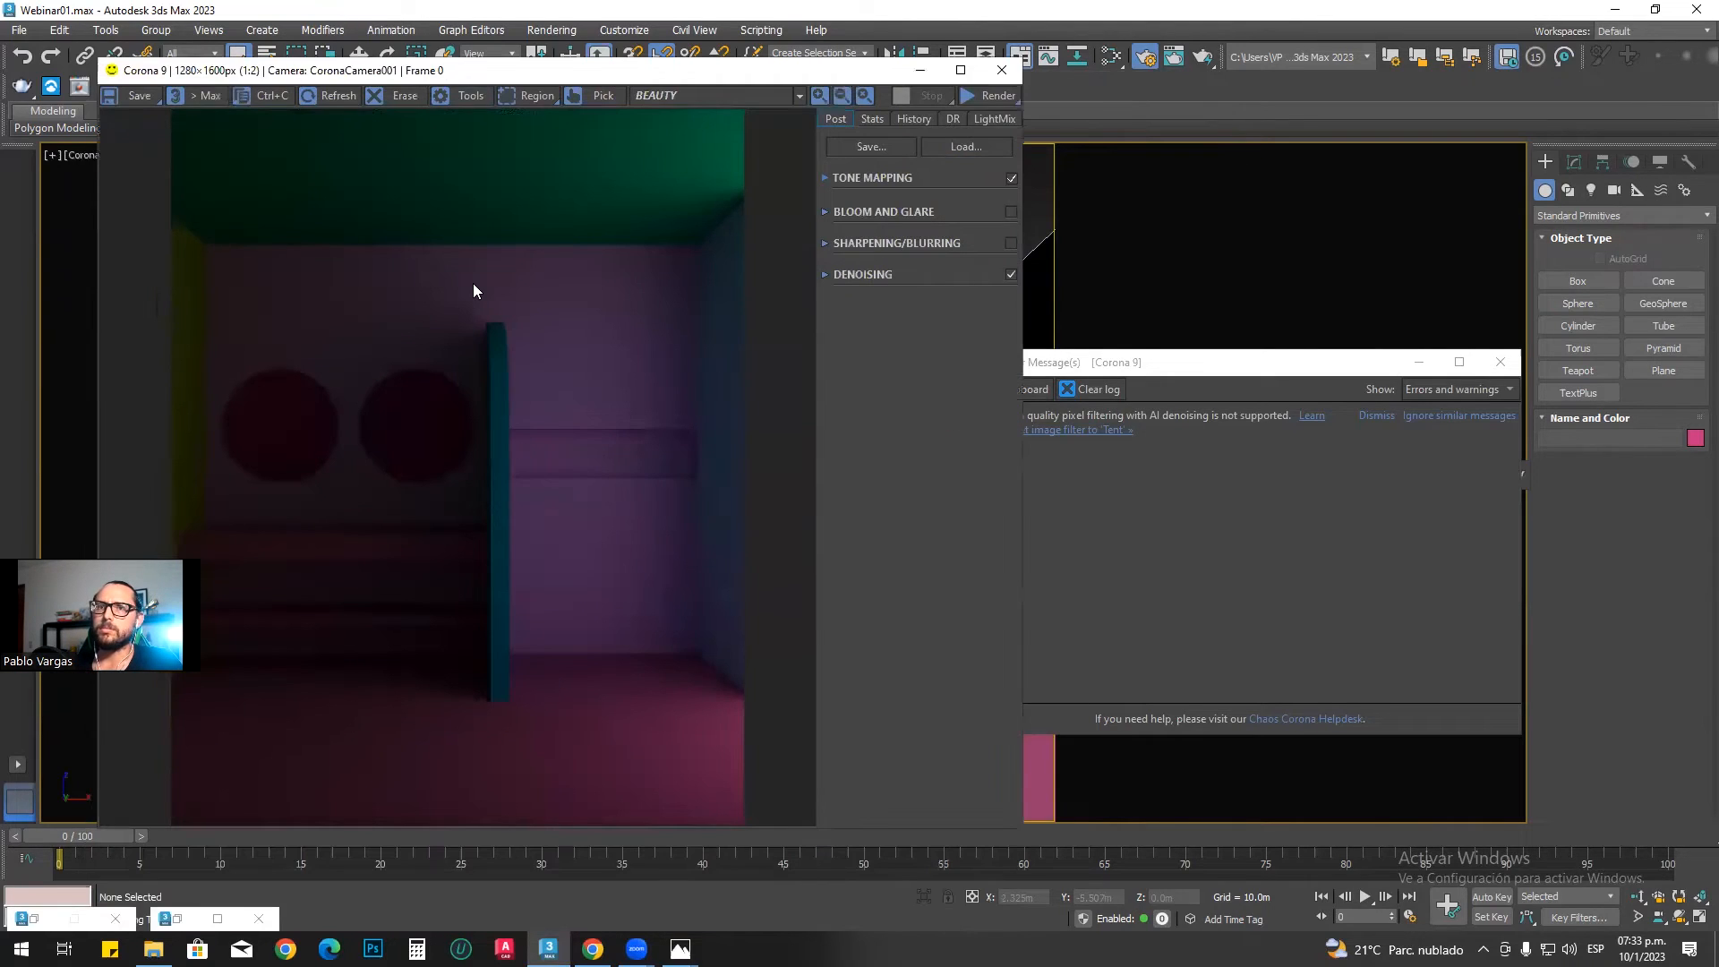
pyautogui.click(1241, 376)
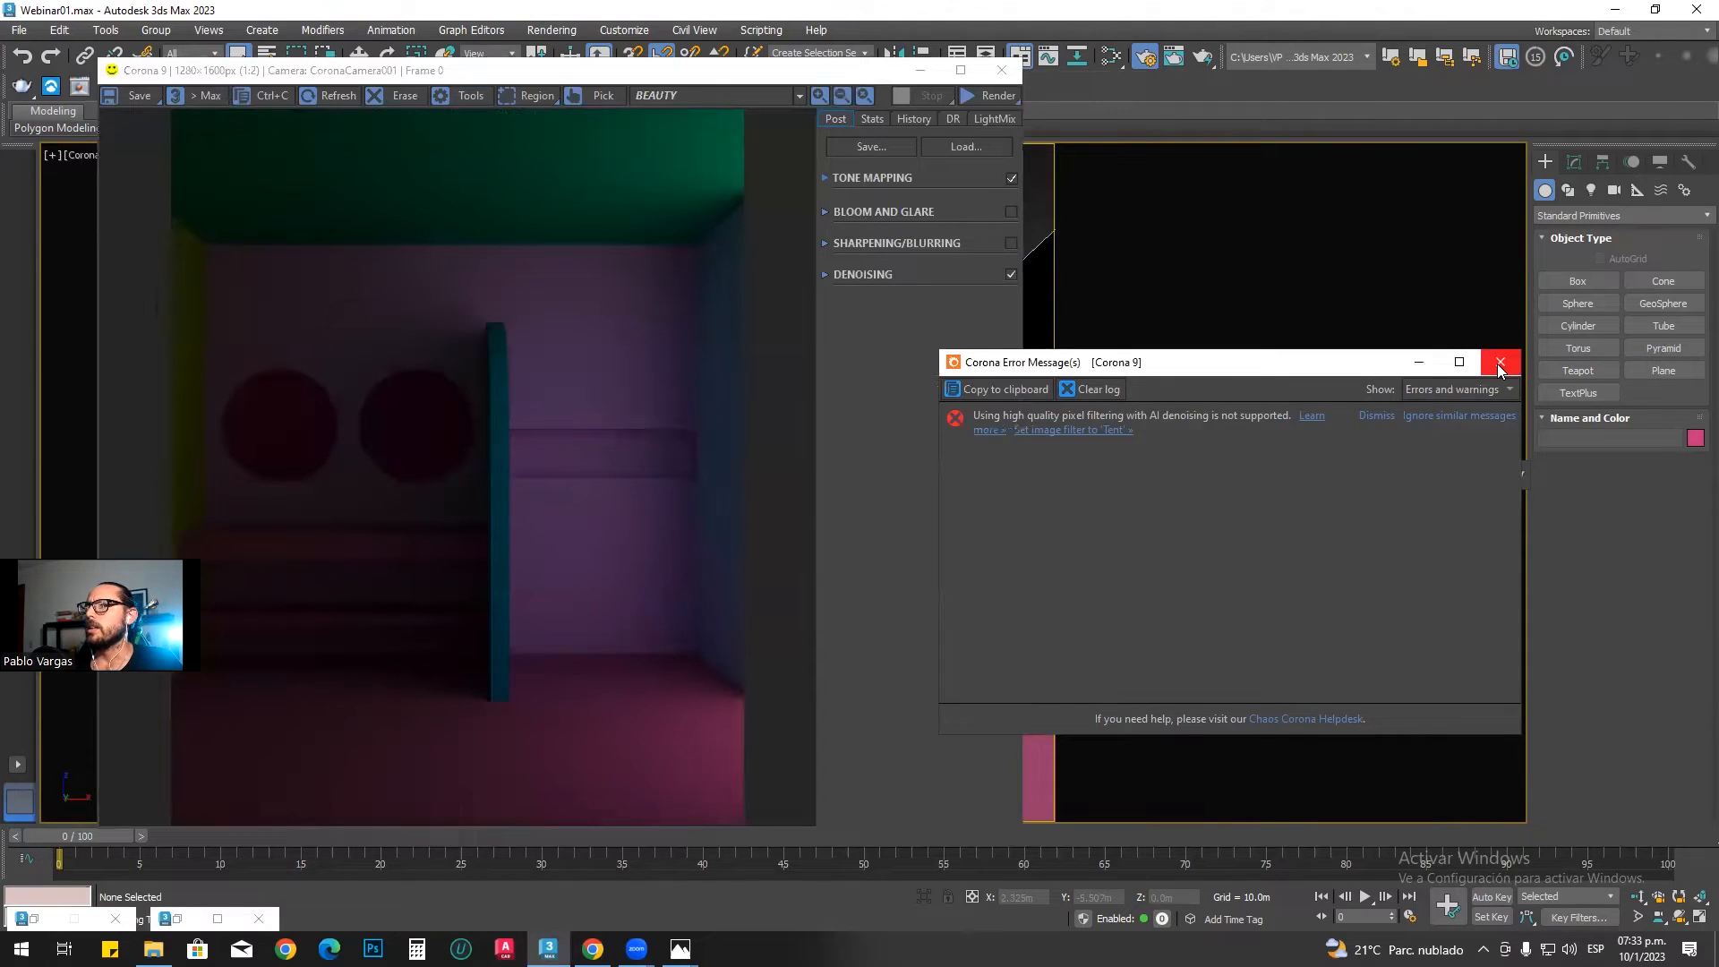
pyautogui.click(1501, 363)
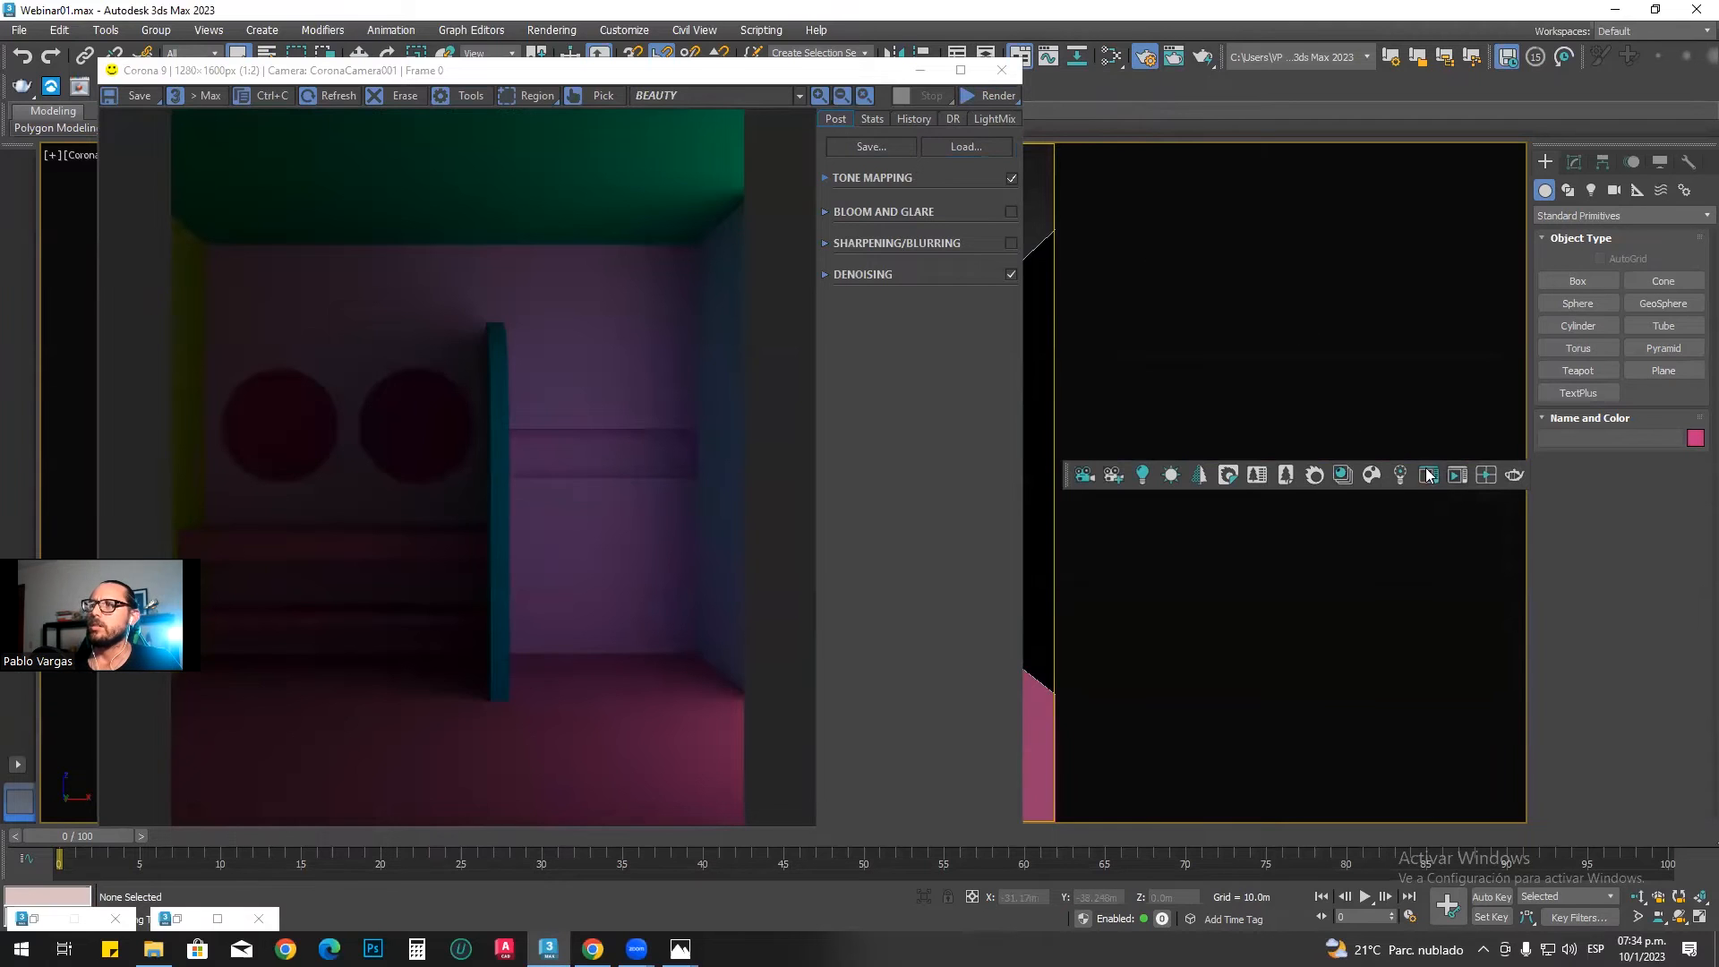
# Step: Start an interactive render from the frame buffer's render options and stop it
pyautogui.click(994, 95)
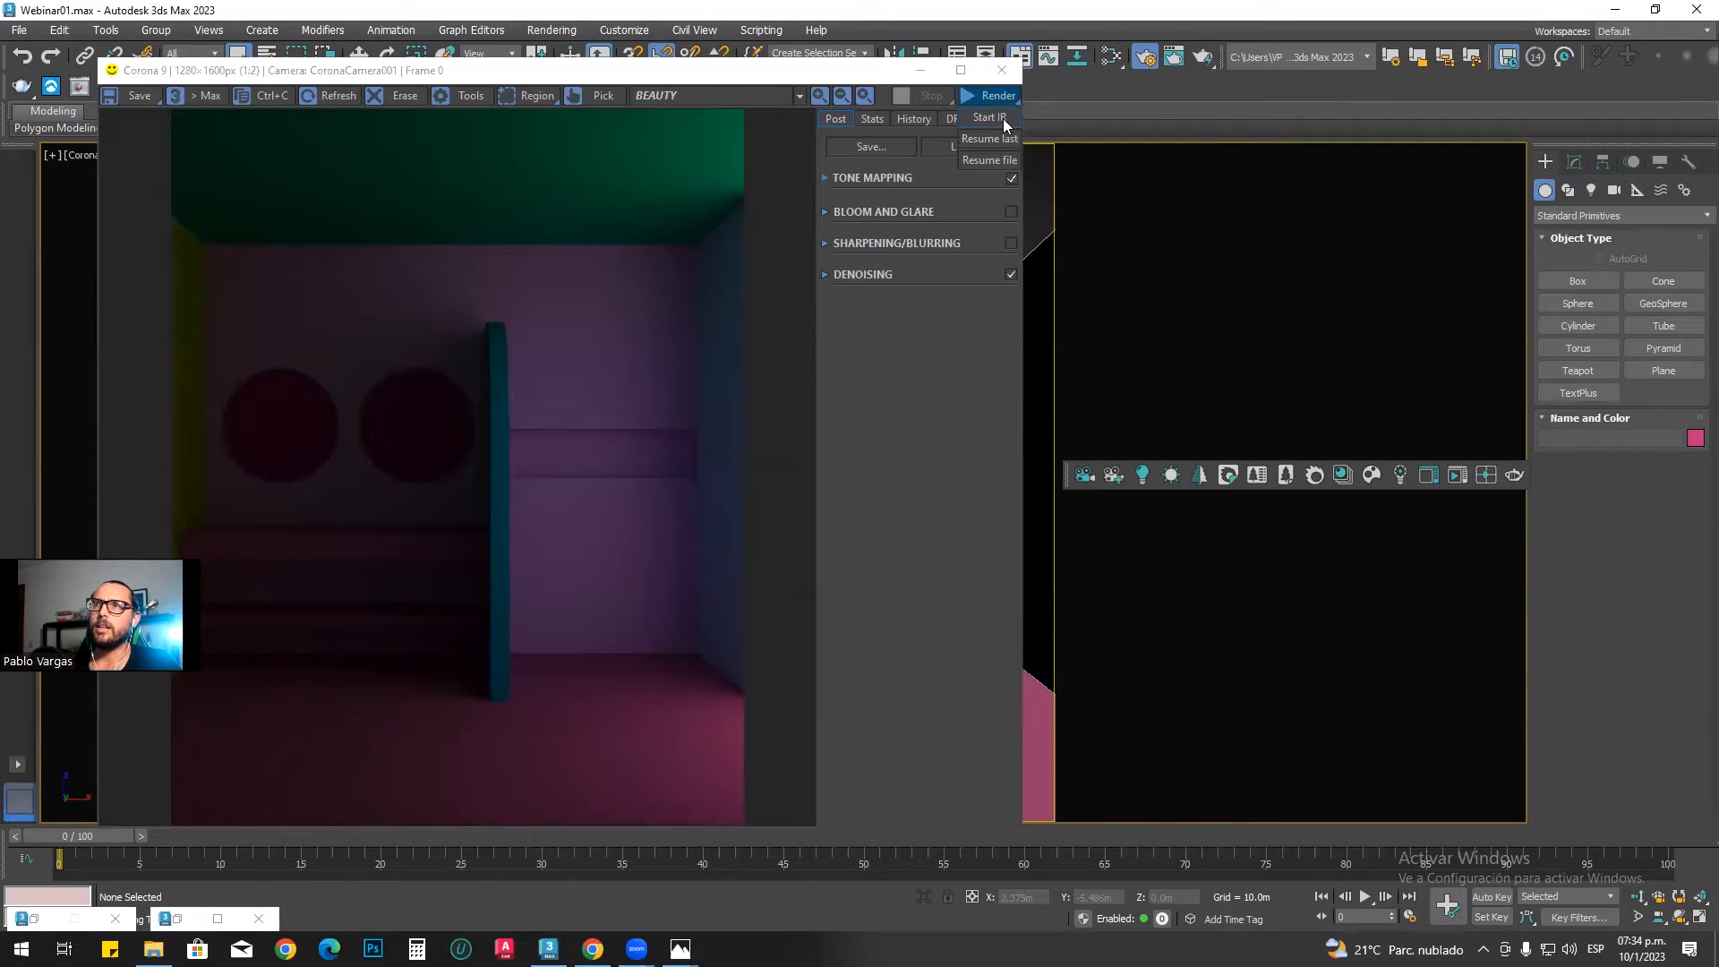
pyautogui.click(1003, 118)
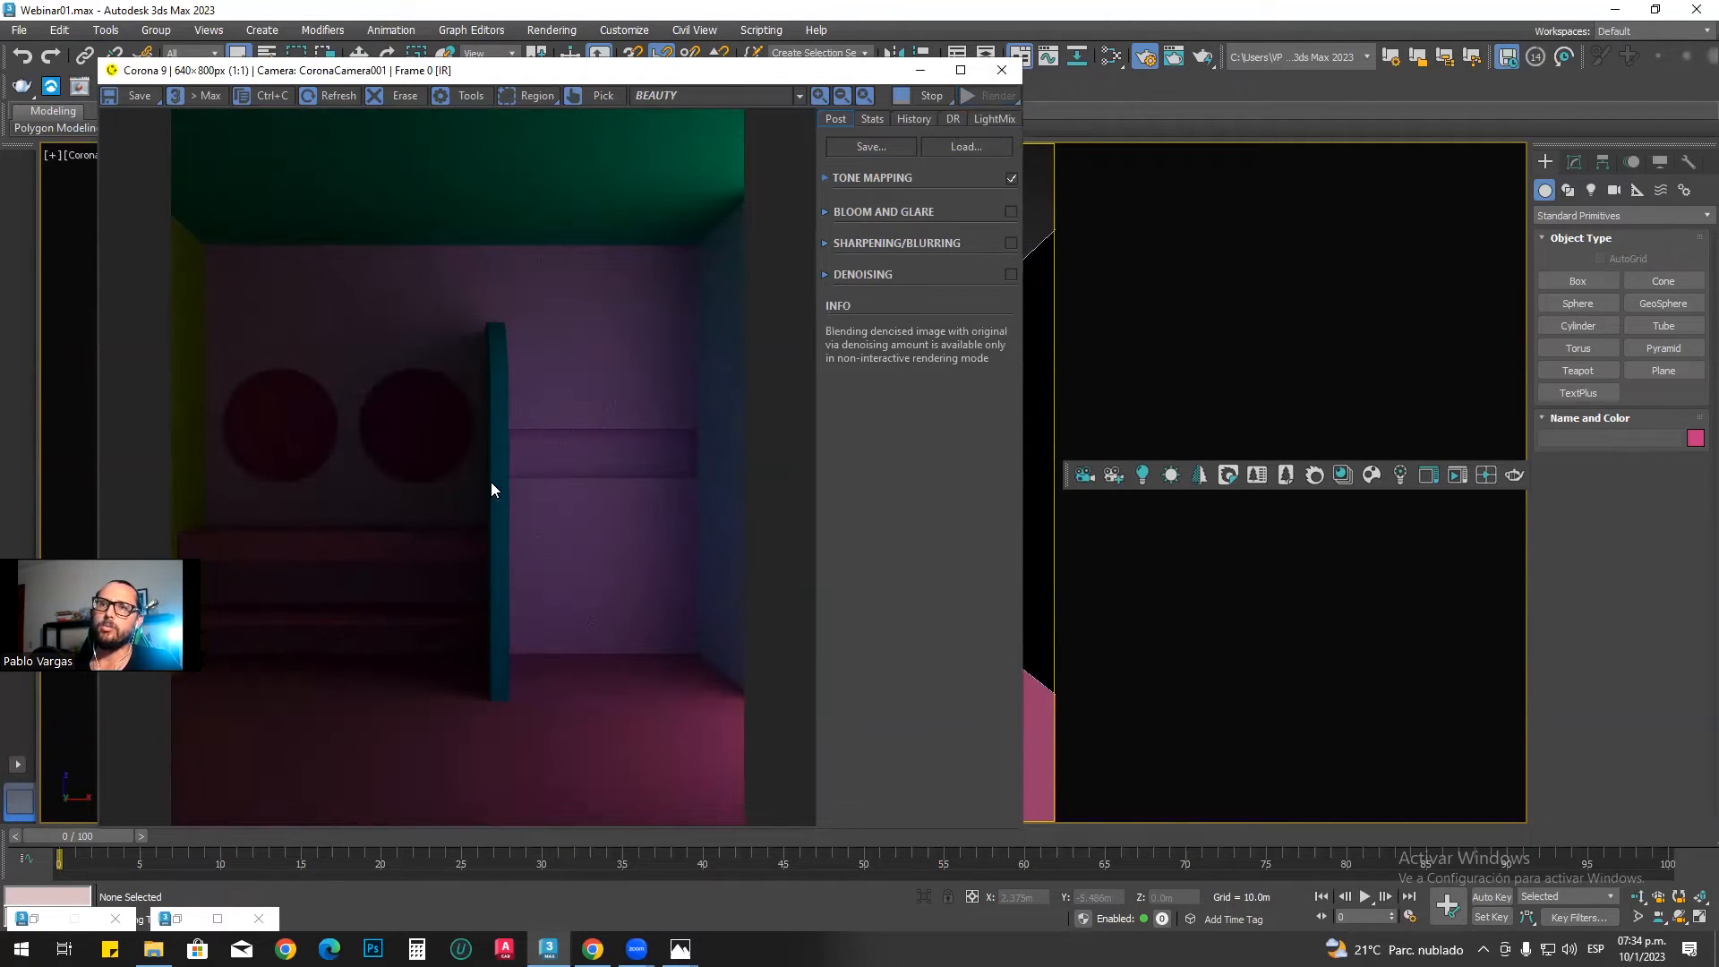
pyautogui.click(928, 95)
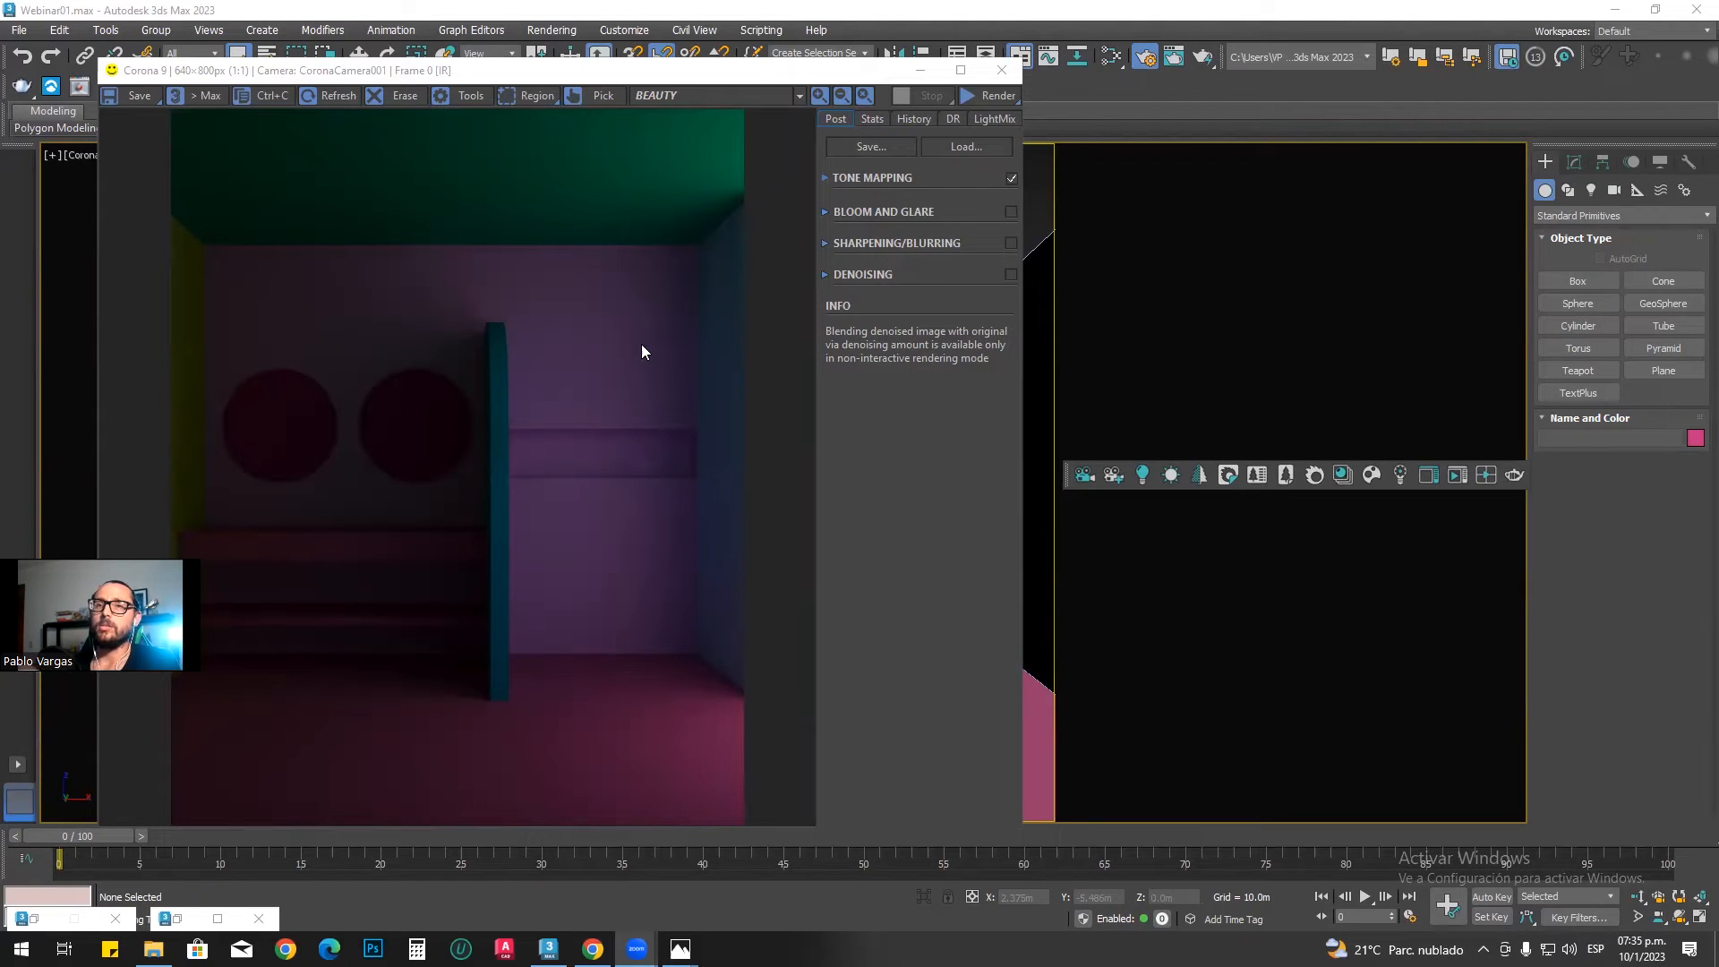
# Step: Examine the reference bathroom photo 1.jpg and minimize the photo viewer
pyautogui.click(686, 890)
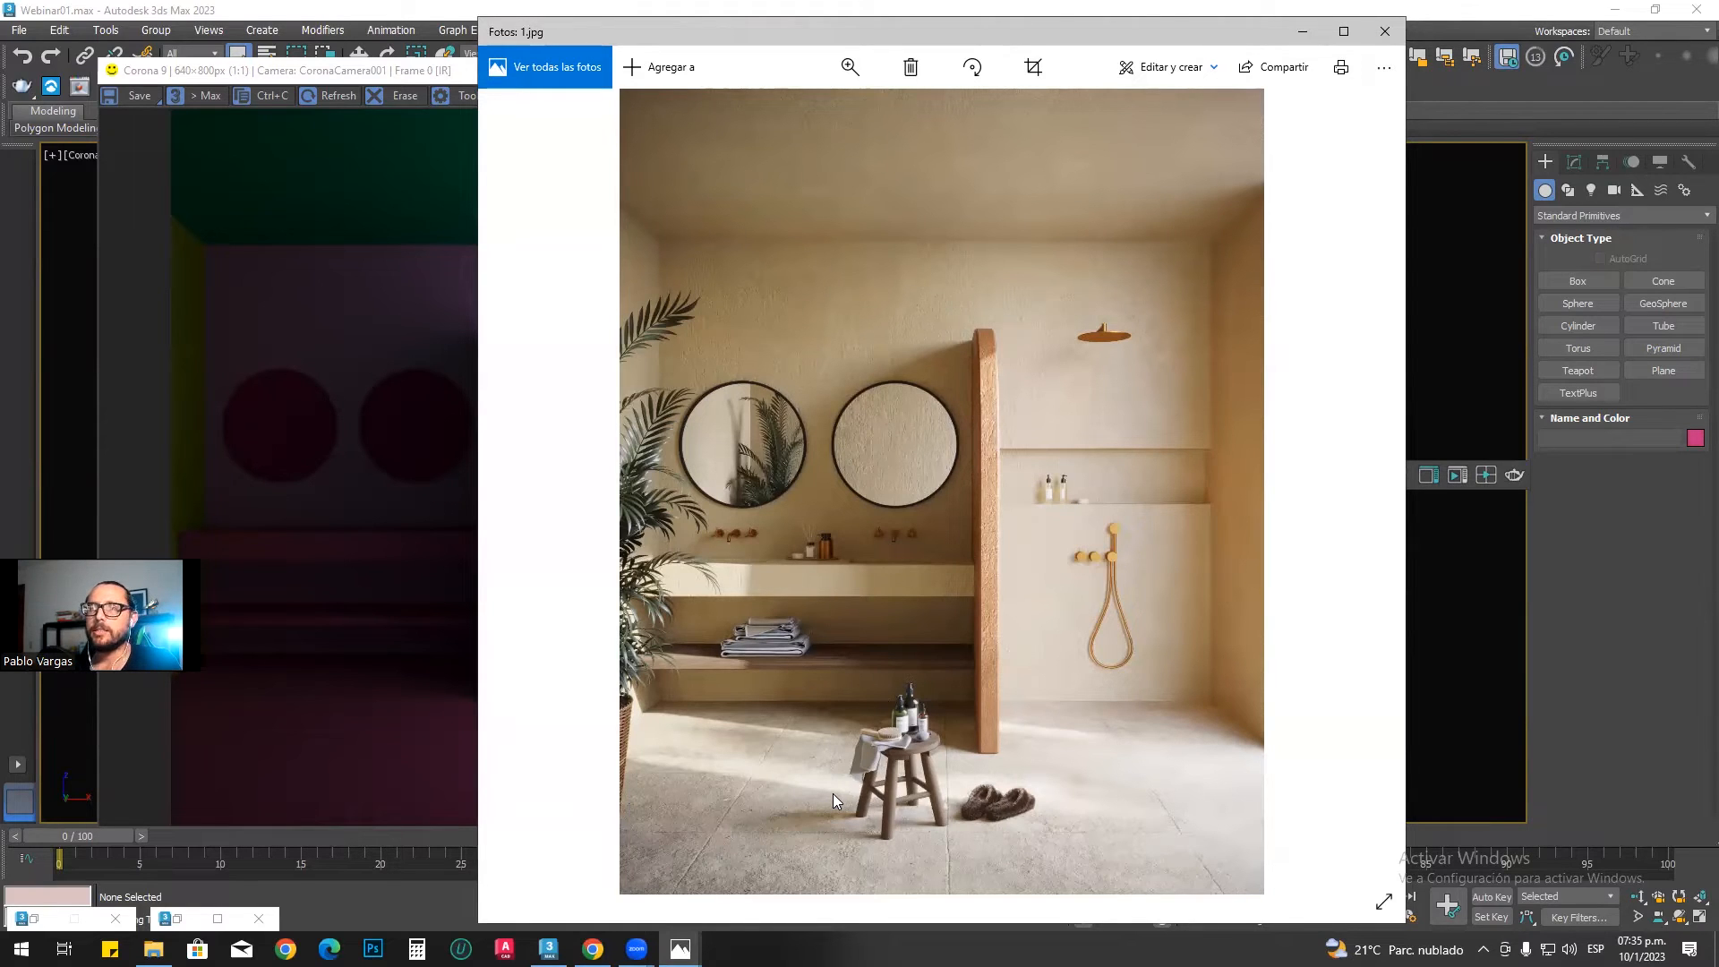
pyautogui.click(1298, 32)
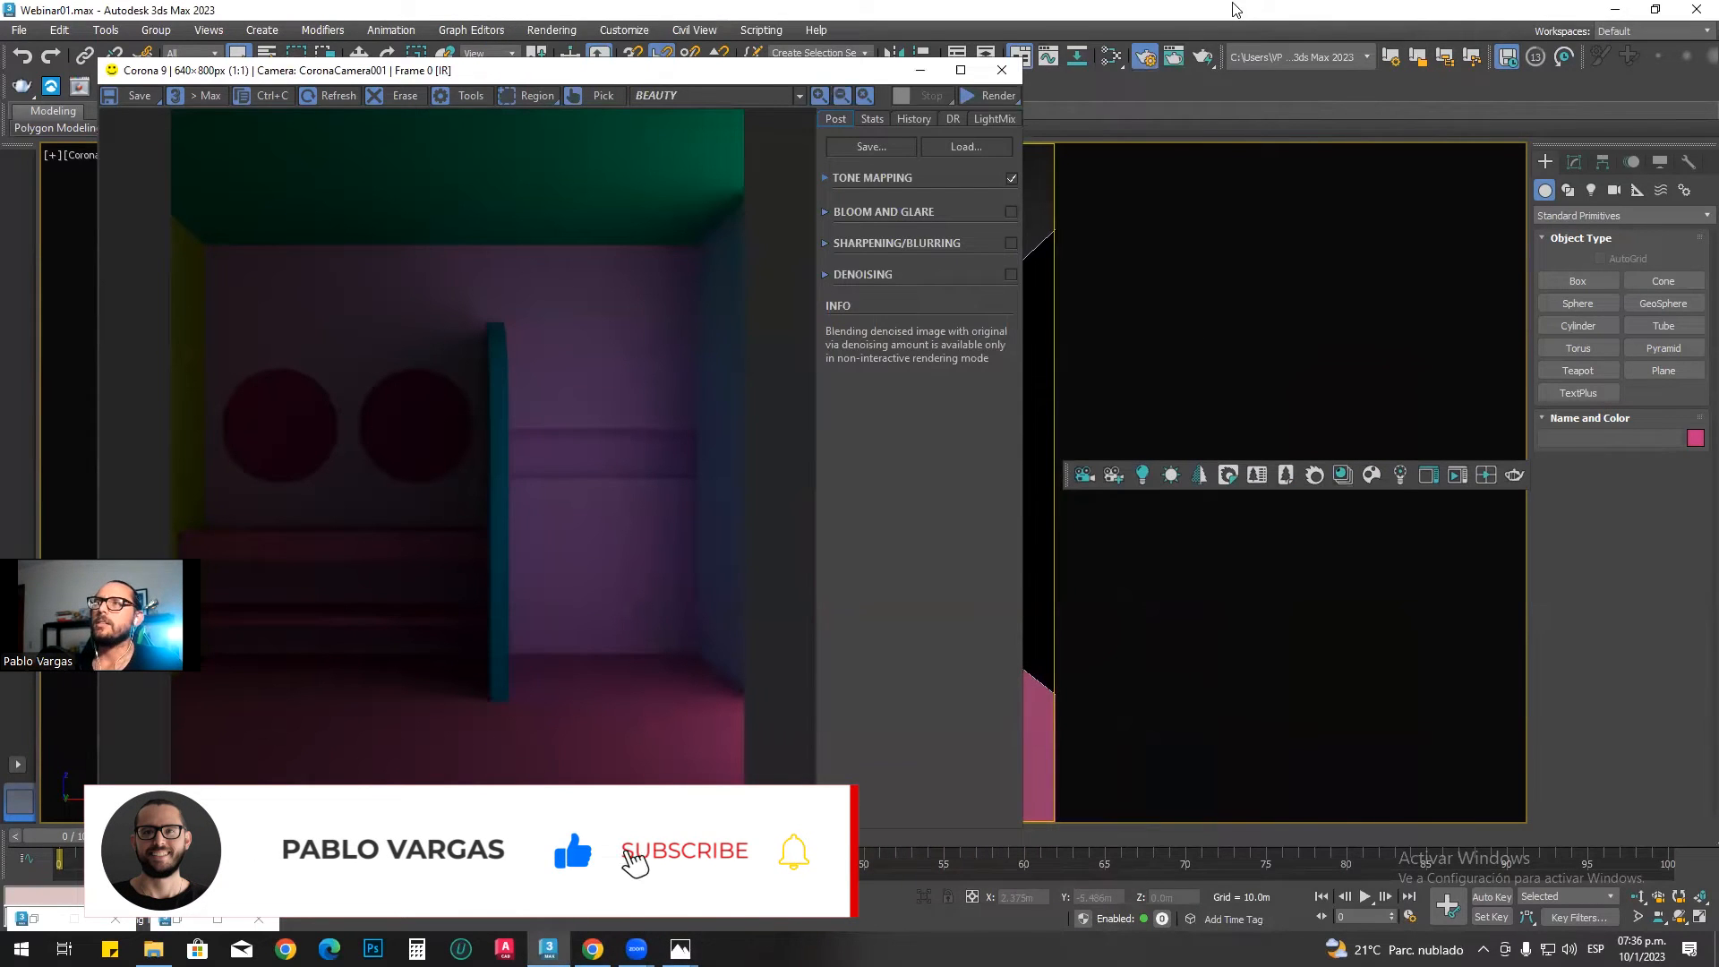
# Step: Open the Slate Material Editor and arrange it, enlarged, beside the Corona frame buffer
pyautogui.moveTo(750, 80); pyautogui.dragTo(686, 76)
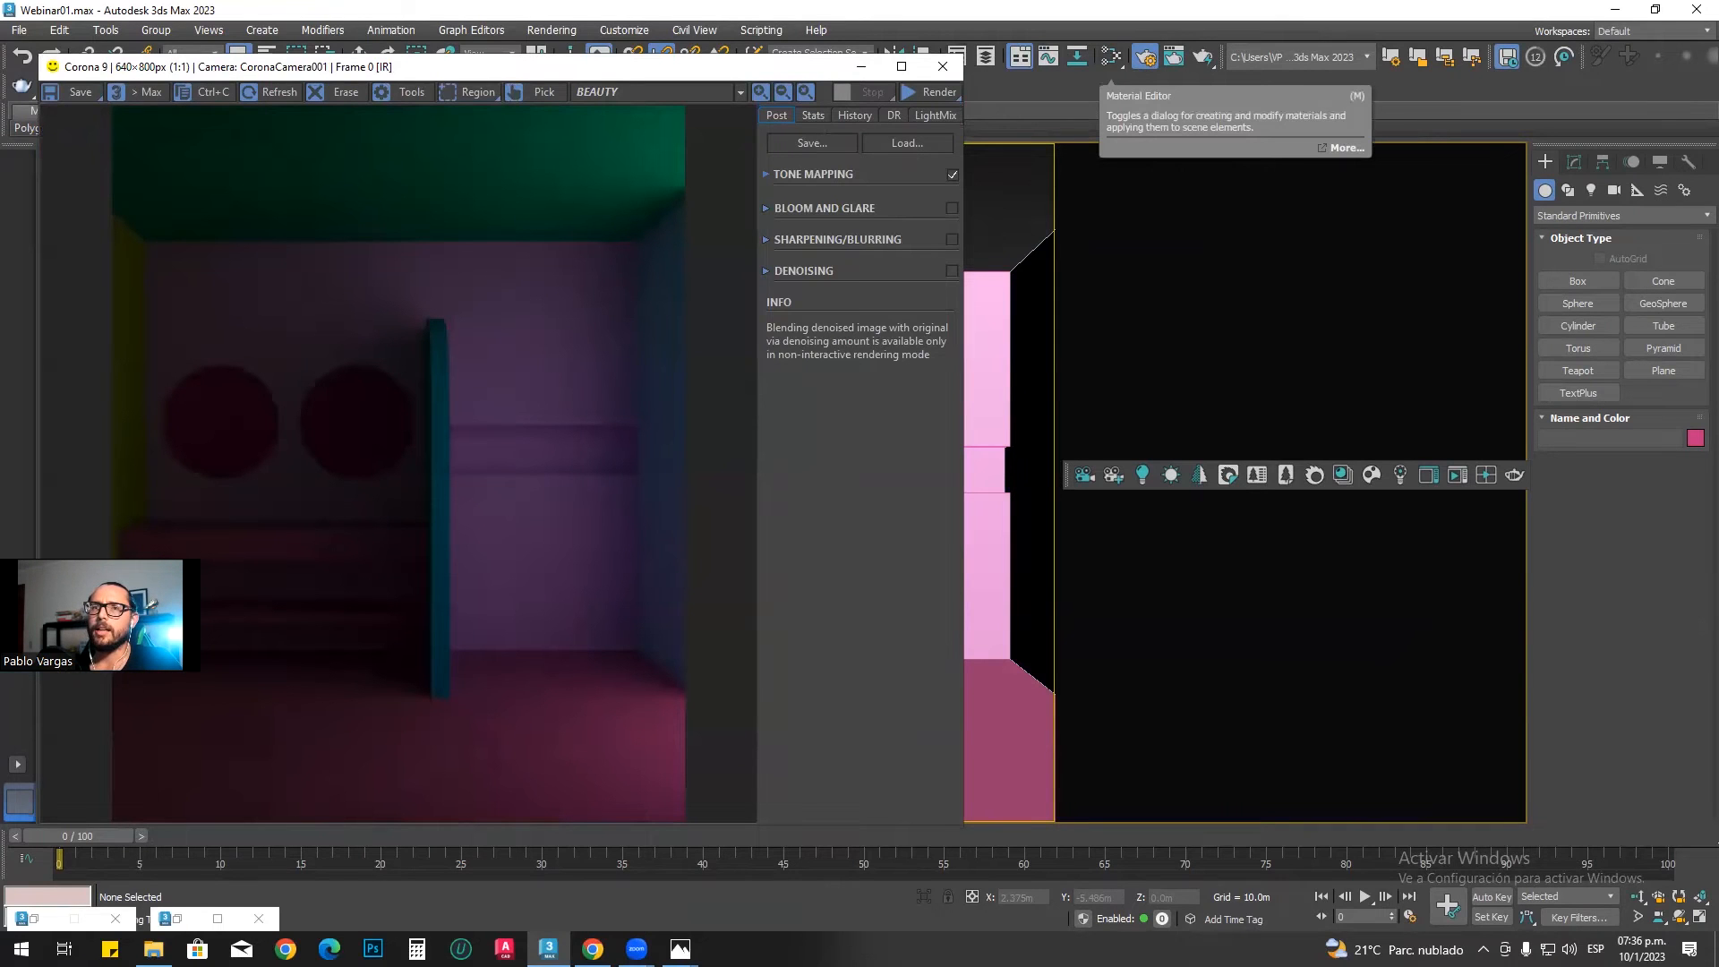
pyautogui.press('m')
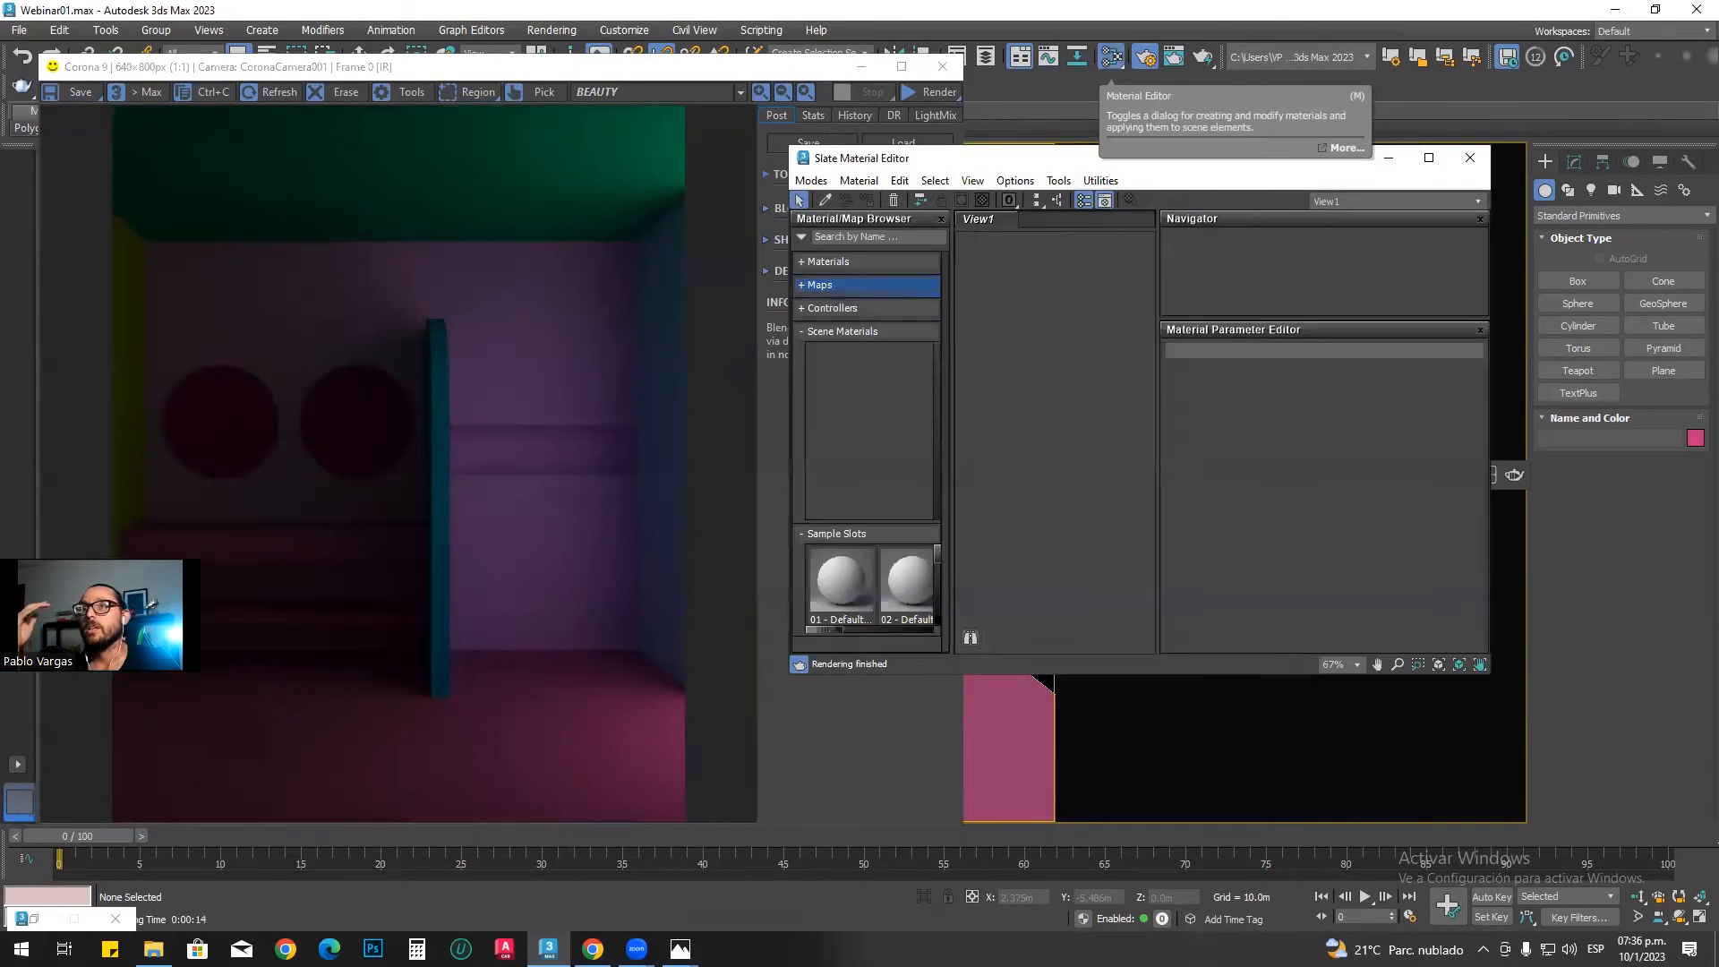
pyautogui.moveTo(1017, 154); pyautogui.dragTo(1002, 148)
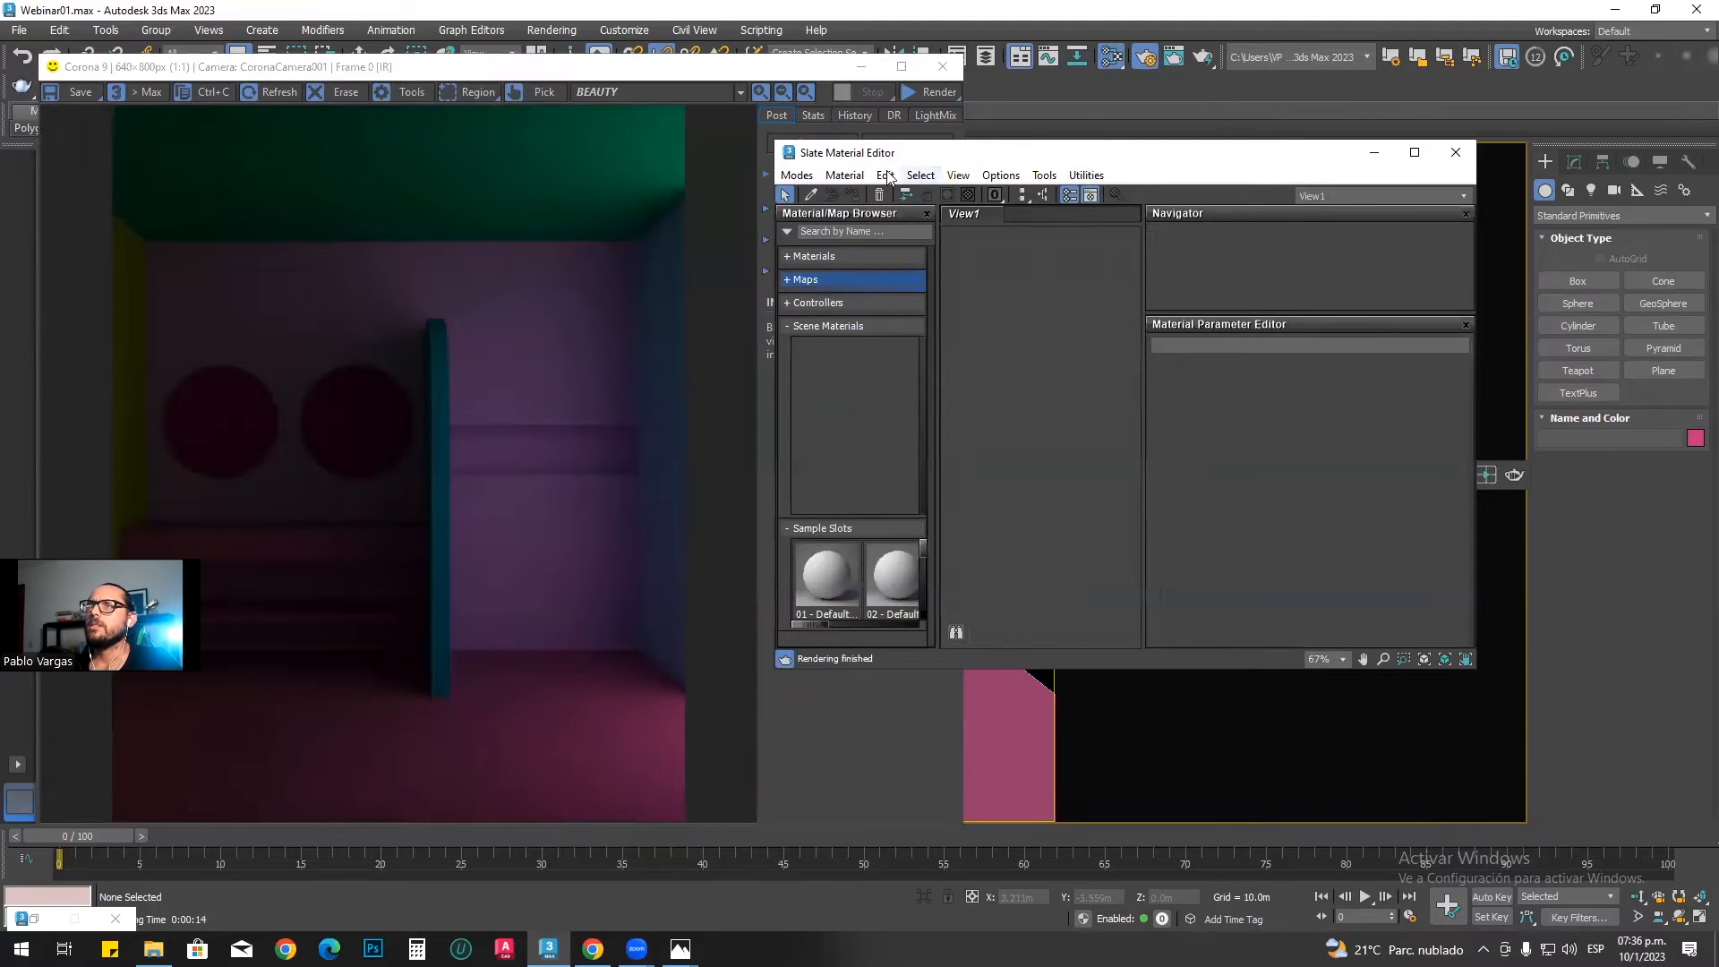
pyautogui.moveTo(821, 151); pyautogui.dragTo(769, 56)
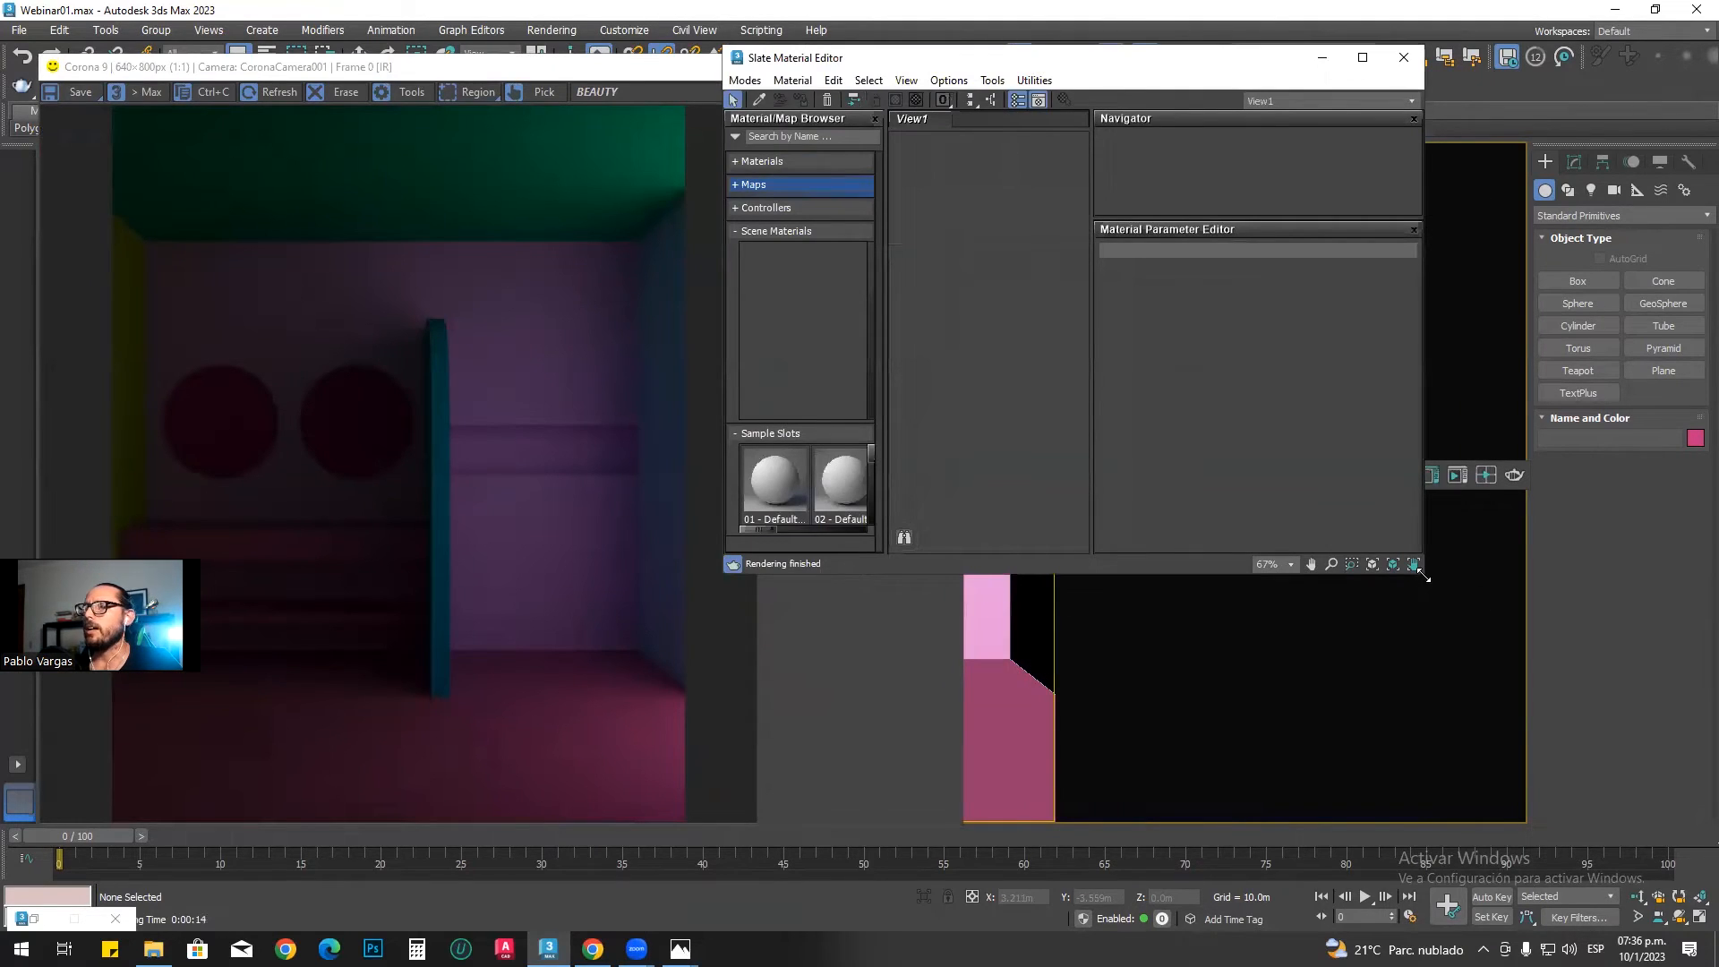
pyautogui.moveTo(1425, 578); pyautogui.dragTo(1666, 844)
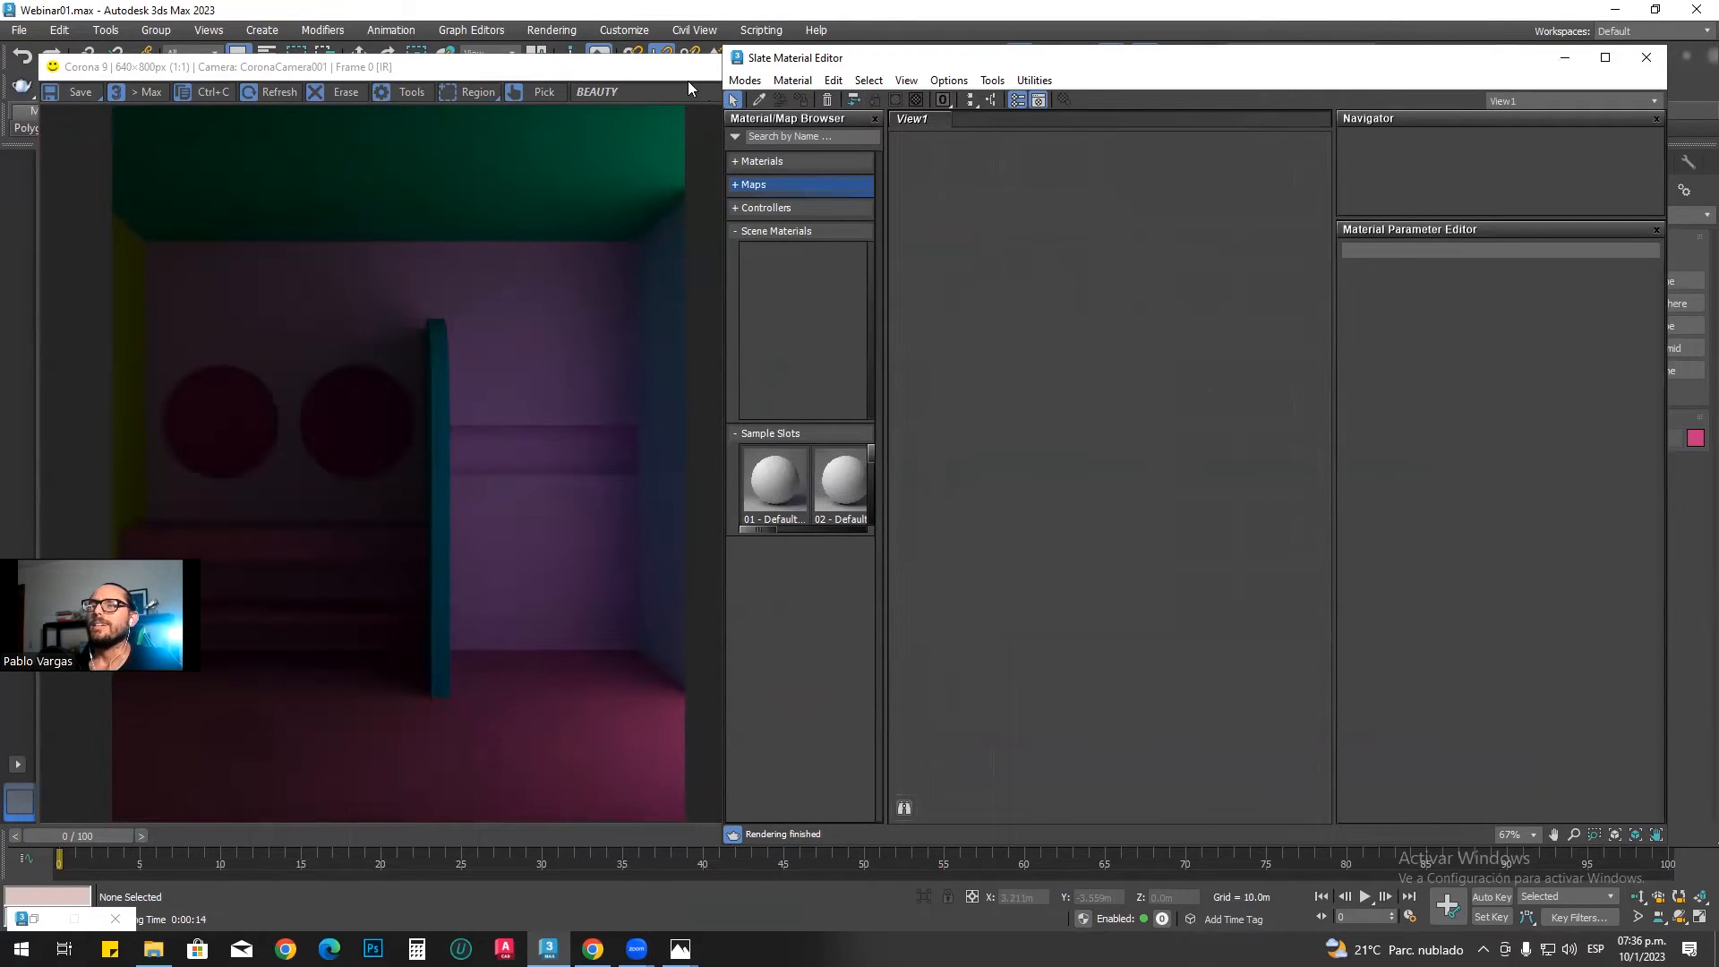
pyautogui.moveTo(1111, 331); pyautogui.dragTo(1121, 365, button='middle')
pyautogui.scroll(-3, 1100, 354)
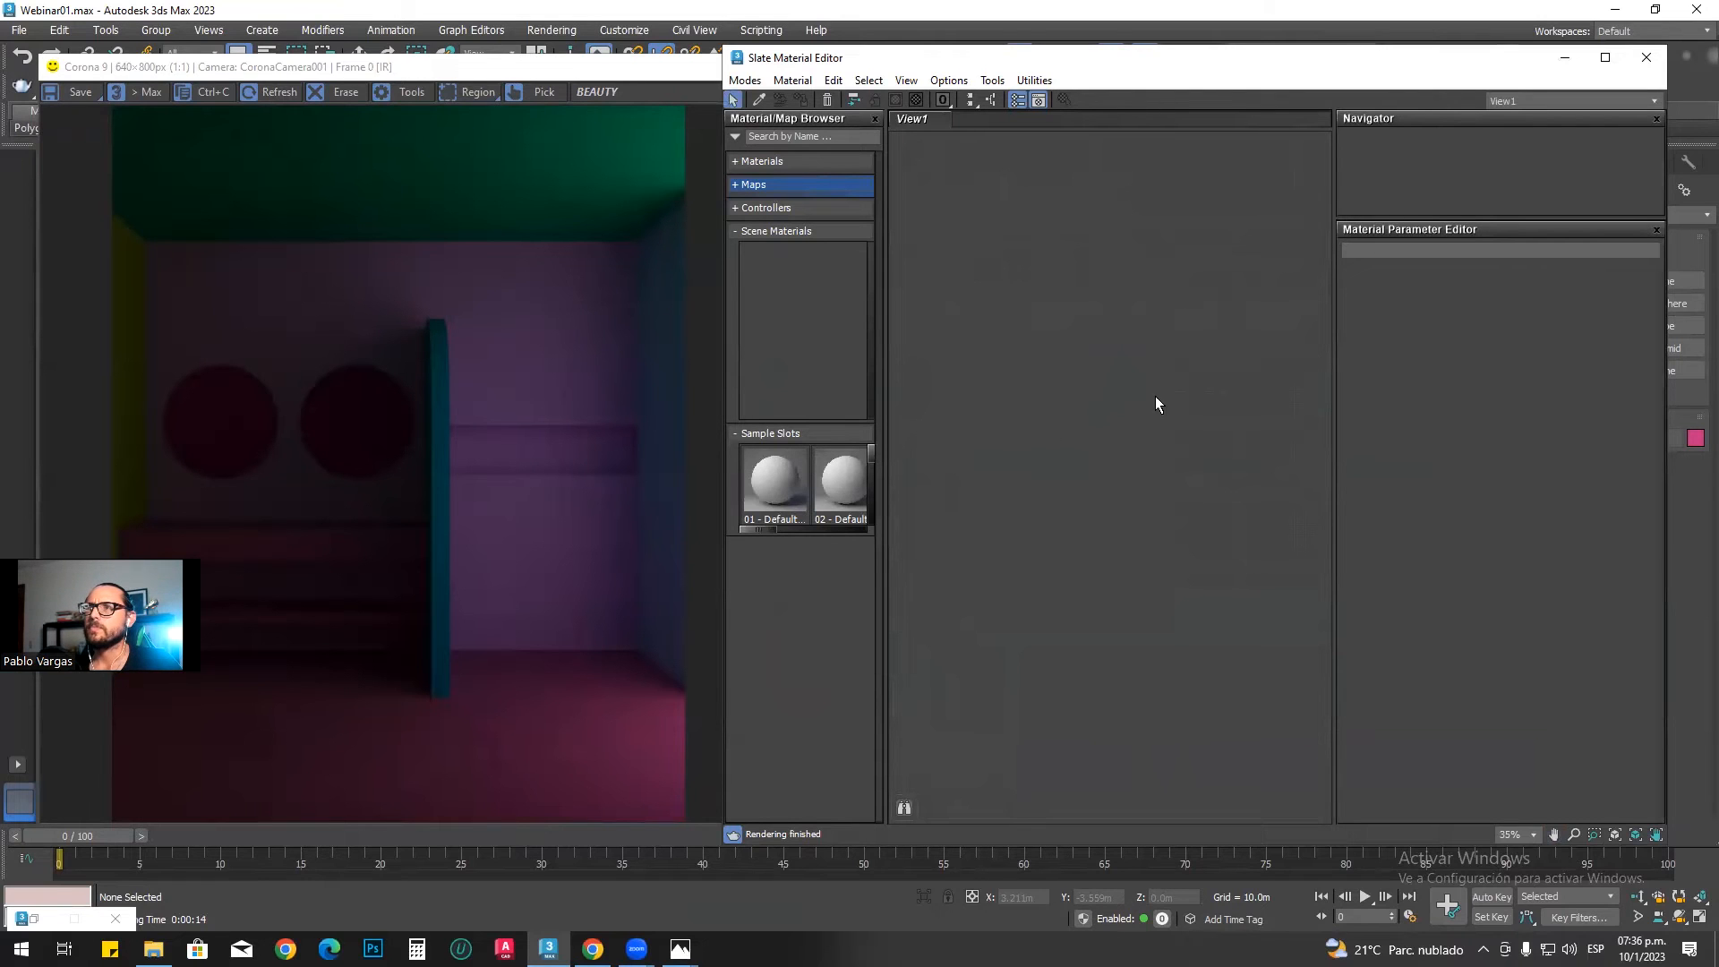
pyautogui.moveTo(1027, 336); pyautogui.dragTo(1034, 381, button='middle')
pyautogui.scroll(2, 1025, 368)
pyautogui.moveTo(1019, 361); pyautogui.dragTo(1054, 372, button='middle')
pyautogui.scroll(-5, 1119, 416)
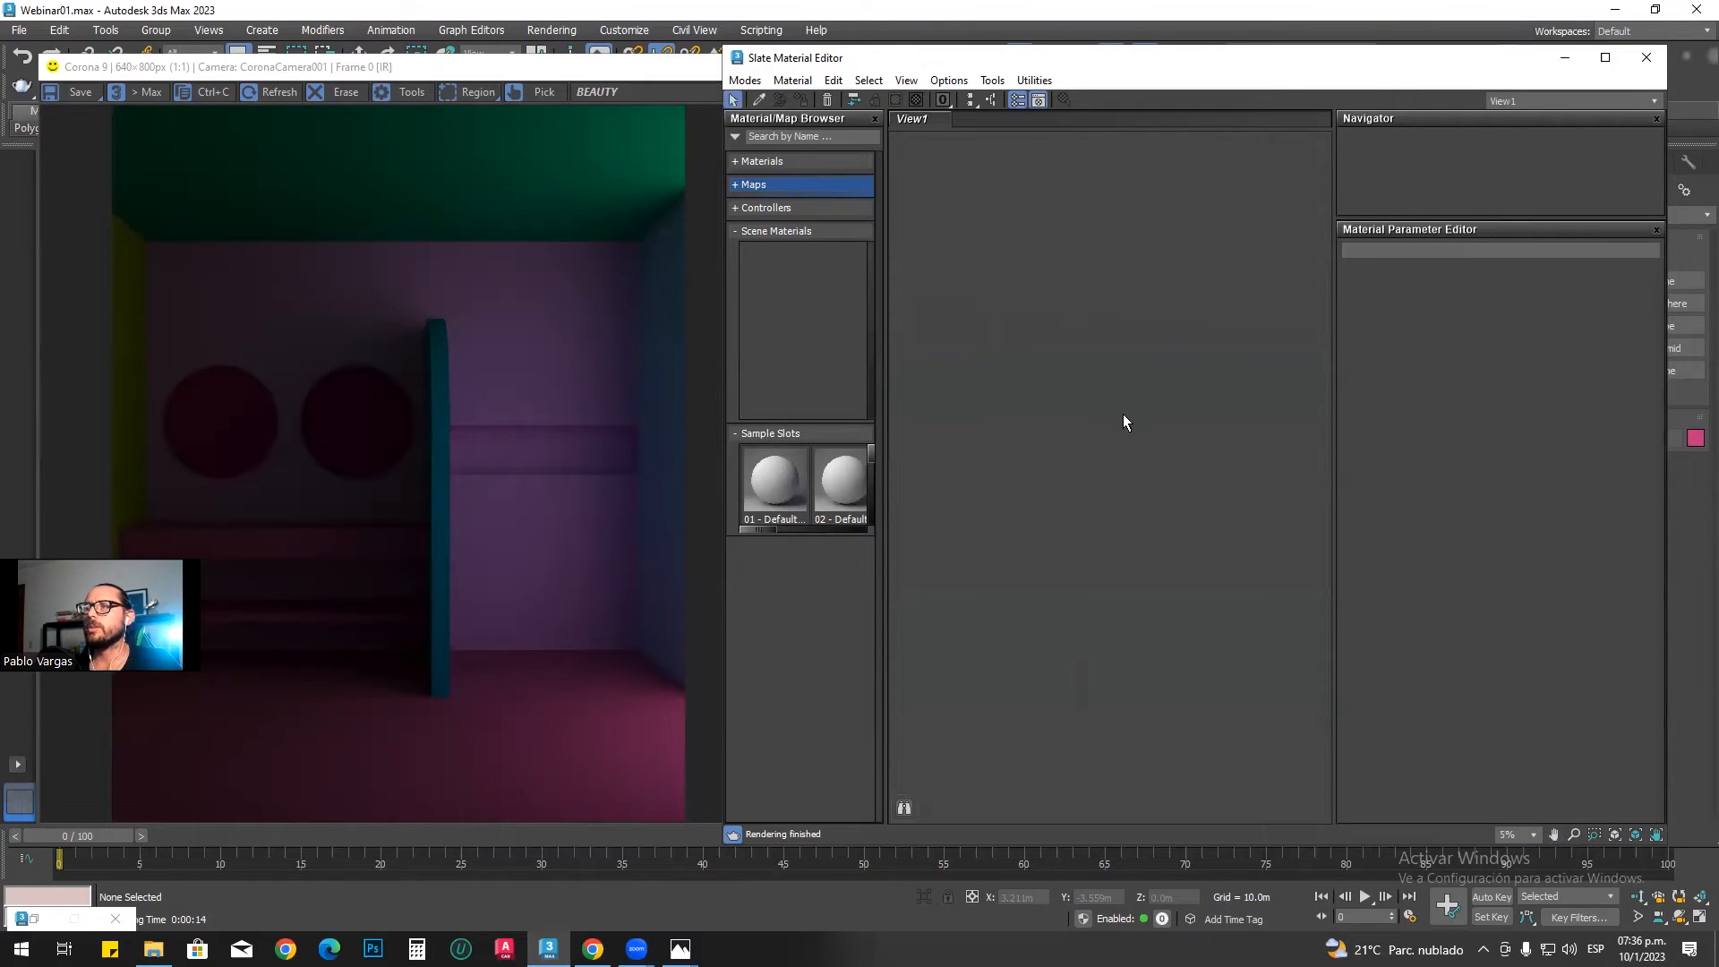
pyautogui.scroll(5, 1126, 424)
pyautogui.moveTo(1116, 414); pyautogui.dragTo(1072, 419, button='middle')
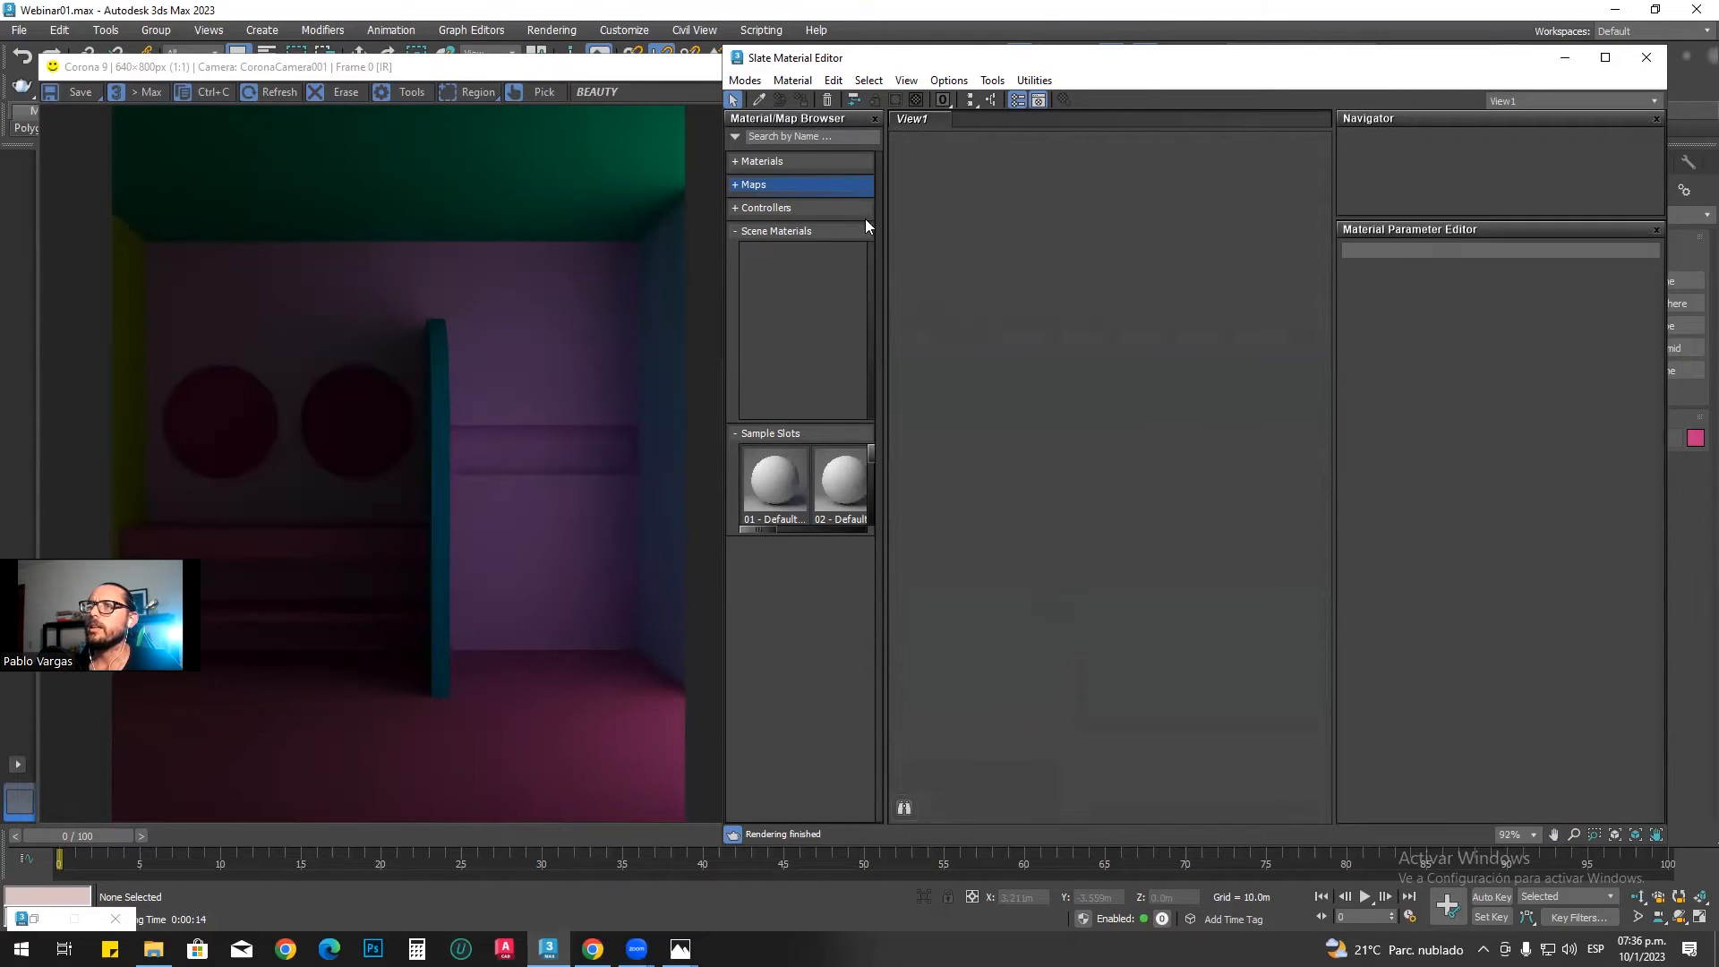
# Step: Search the material browser for CORONALEGA and clear the search text
pyautogui.click(833, 140)
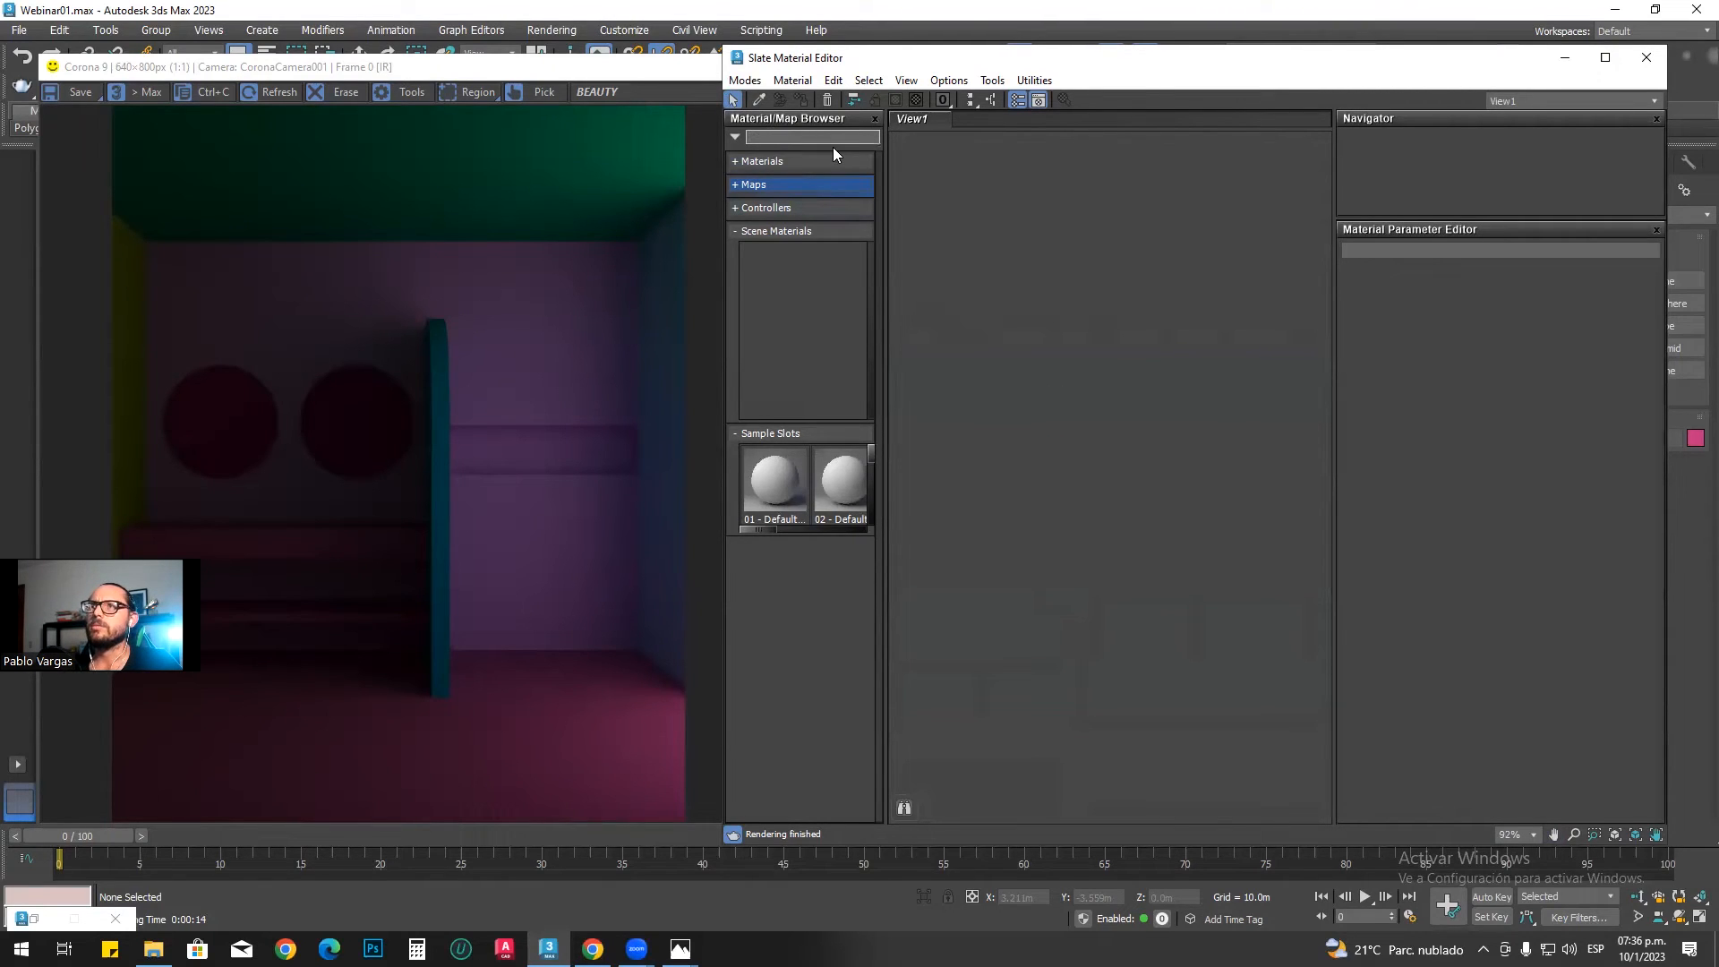
pyautogui.click(1098, 247)
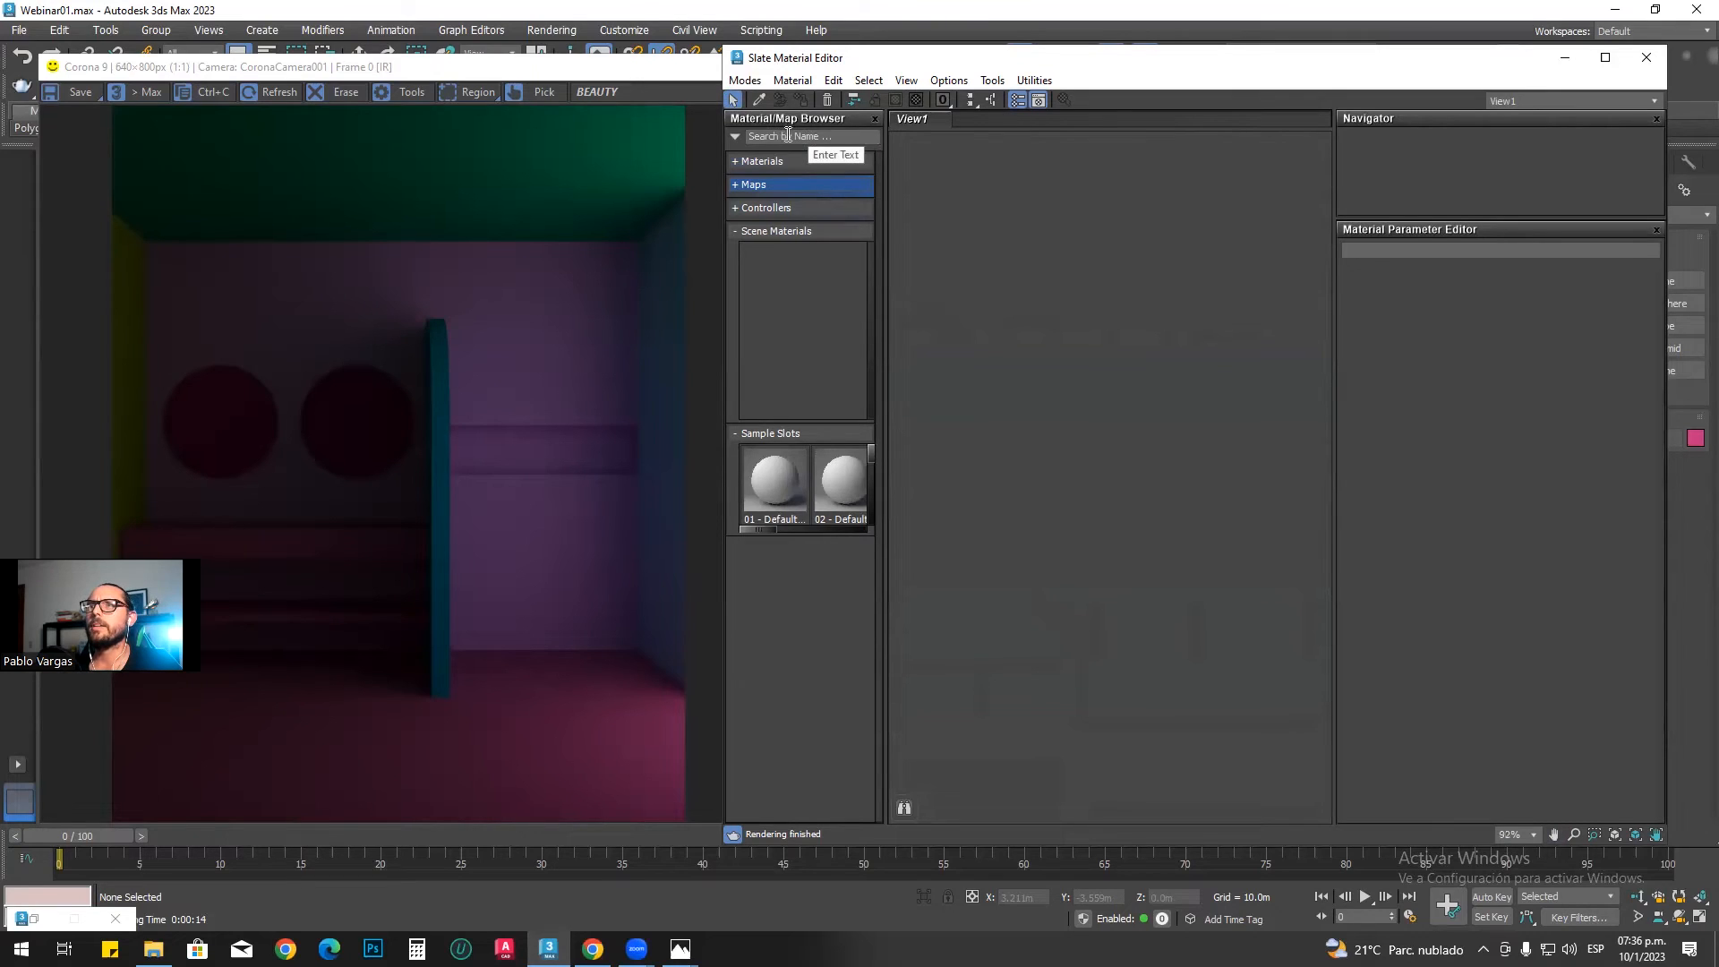
pyautogui.click(788, 135)
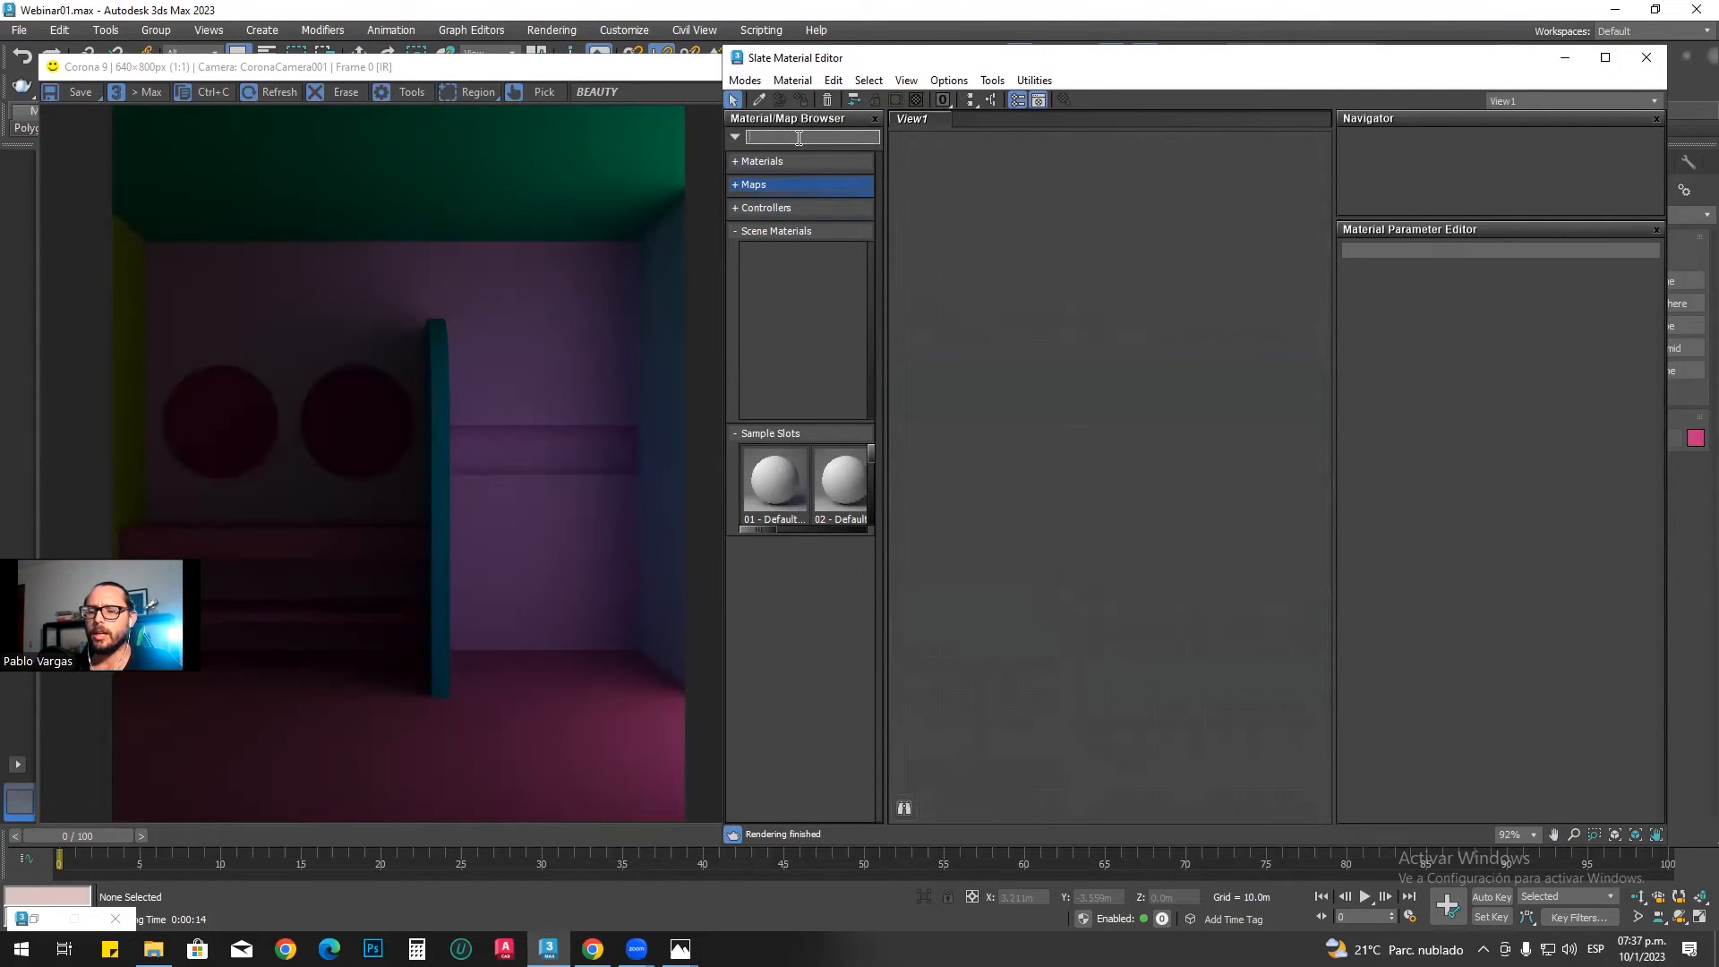
pyautogui.click(799, 138)
pyautogui.write('CORONA')
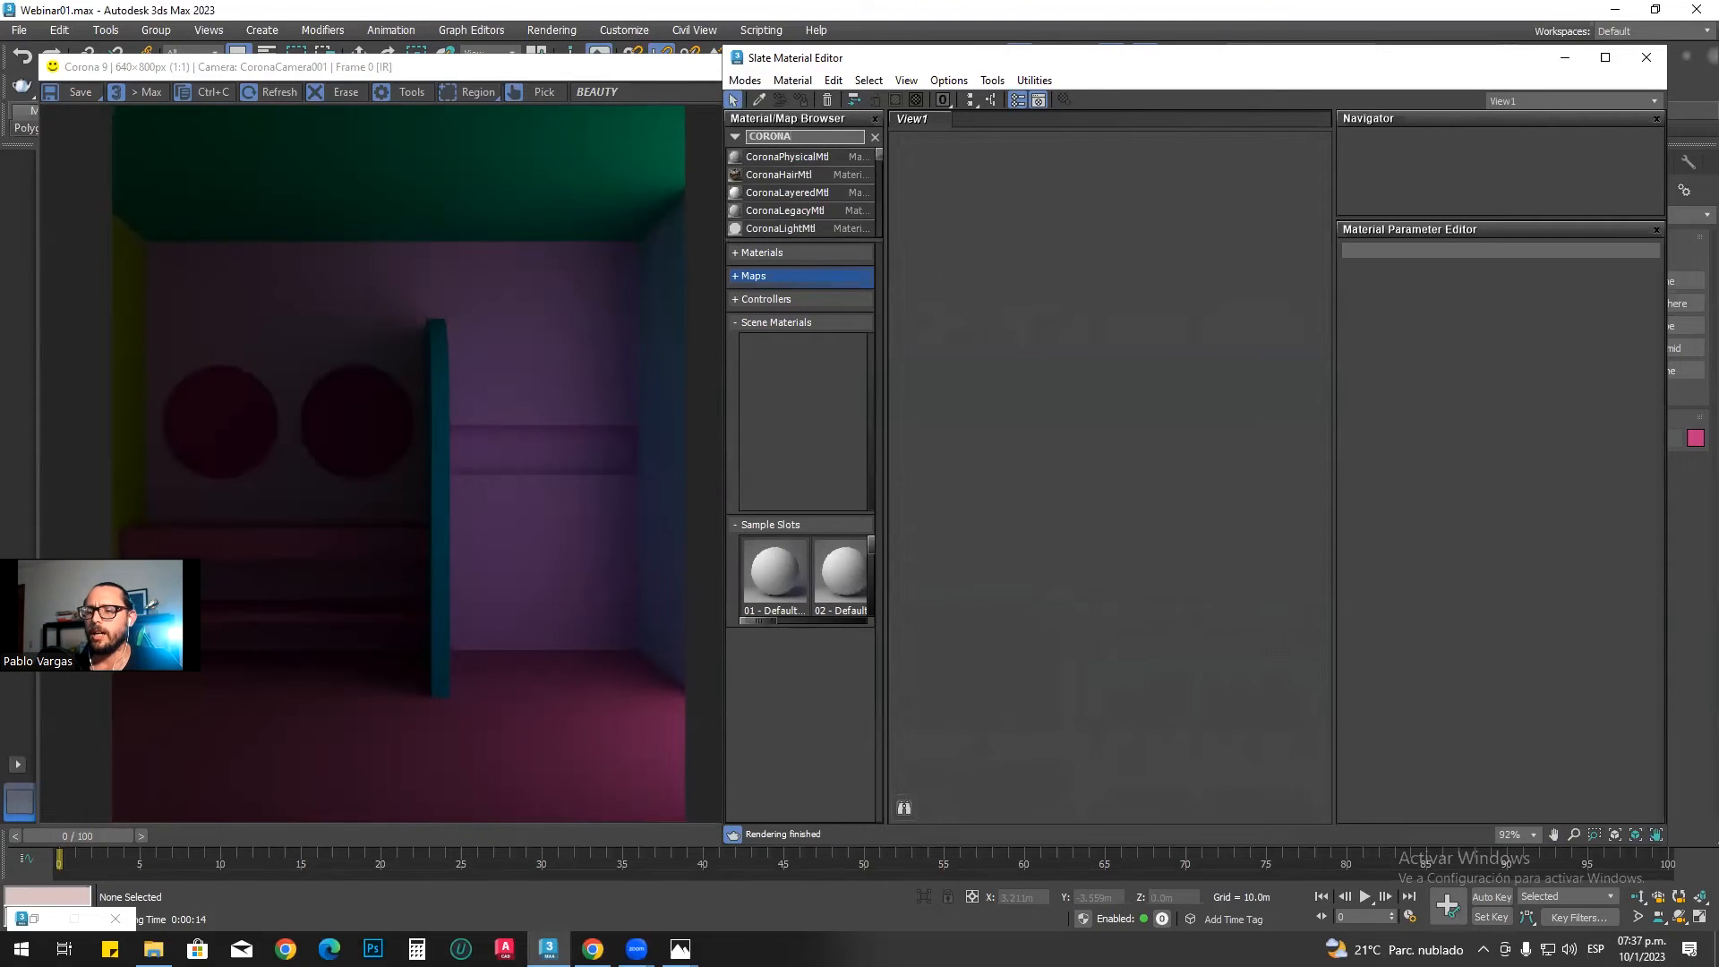
pyautogui.write('LEGA')
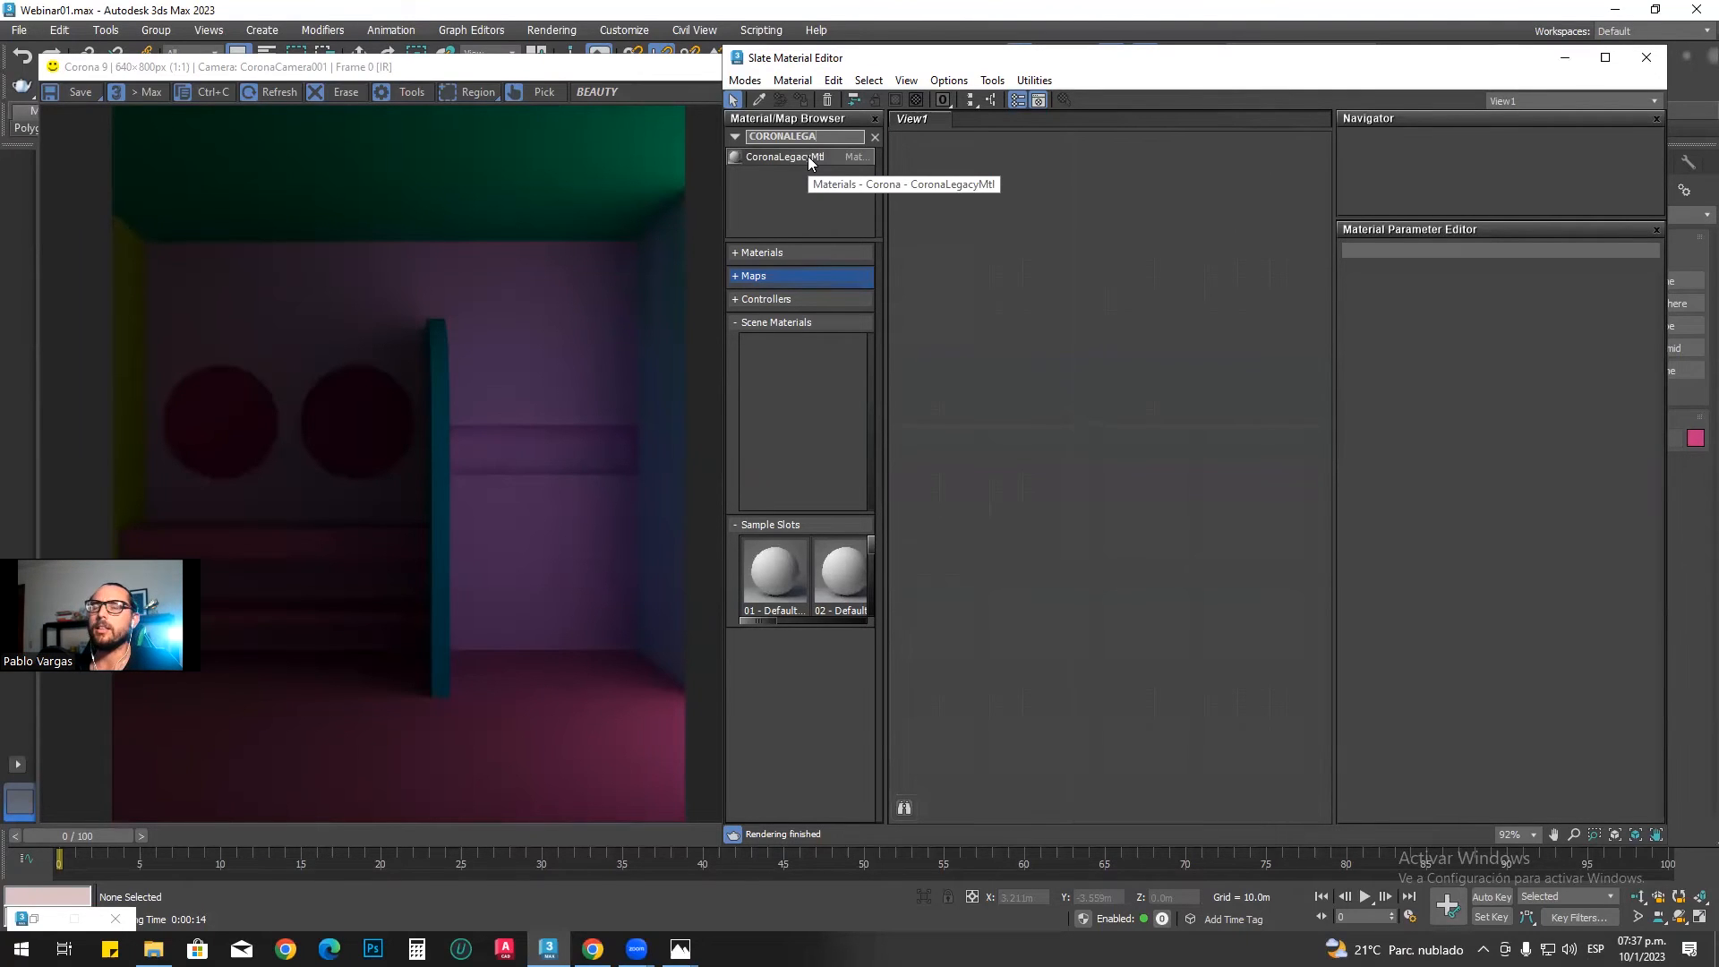
pyautogui.moveTo(838, 137); pyautogui.dragTo(747, 140)
pyautogui.press('BackSpace')
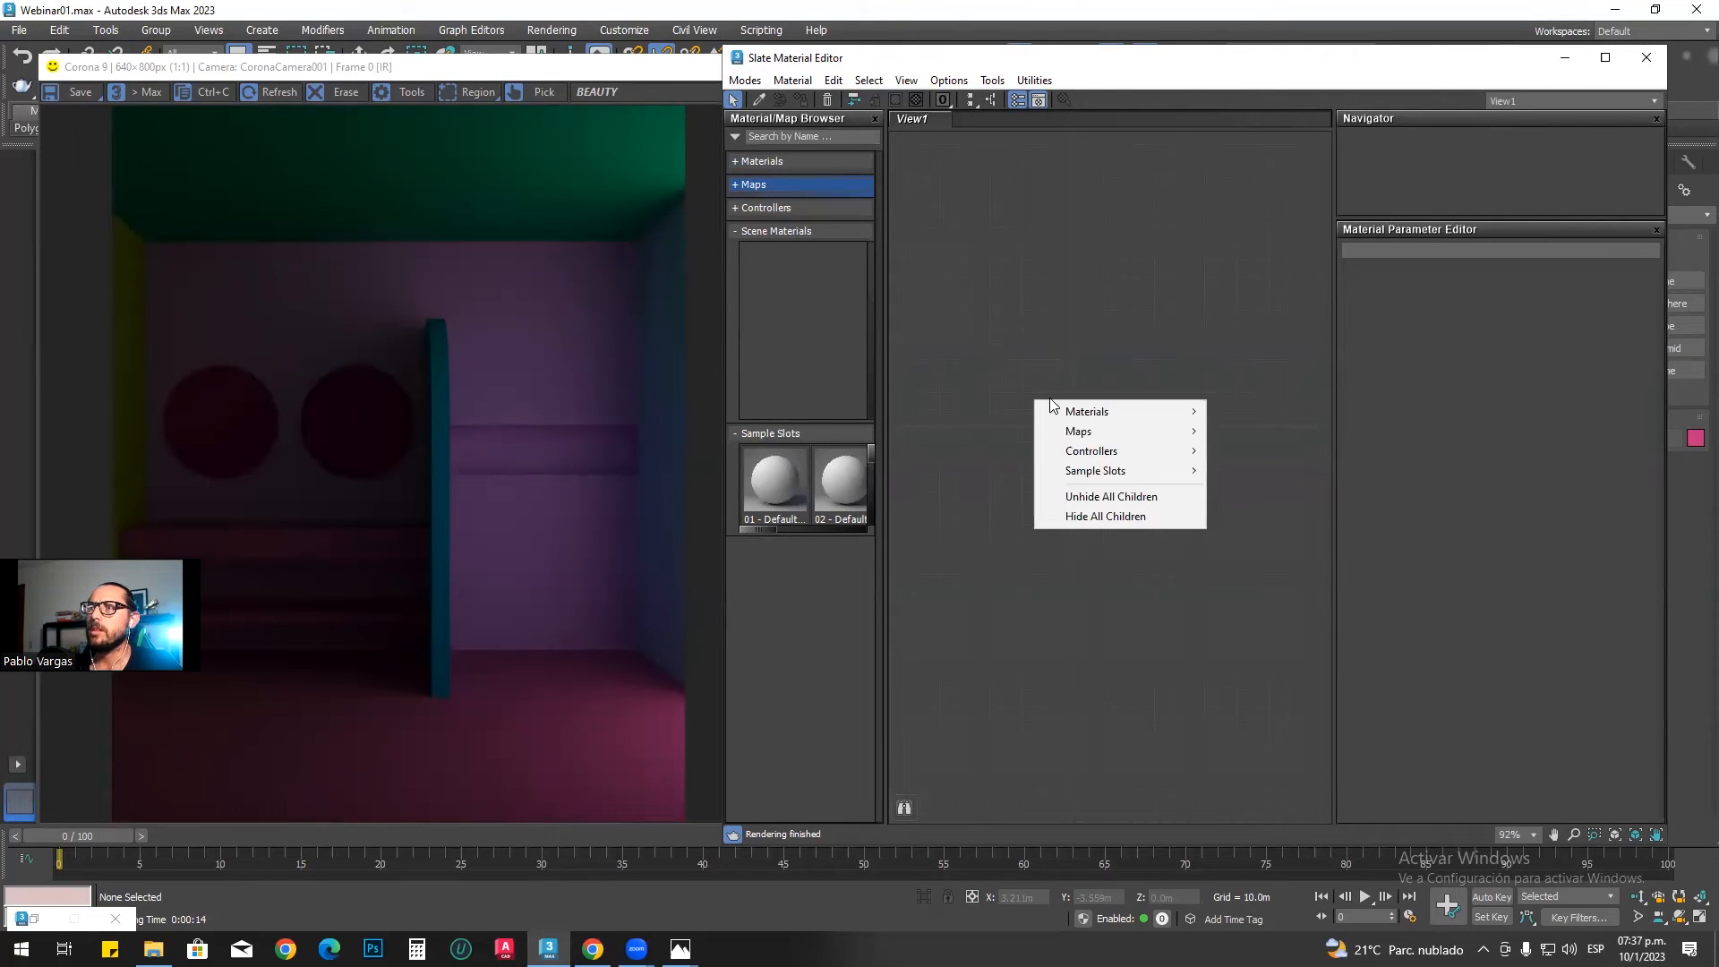
# Step: Add a CoronaLegacyMtl material node to the empty View1 canvas
pyautogui.moveTo(1084, 417)
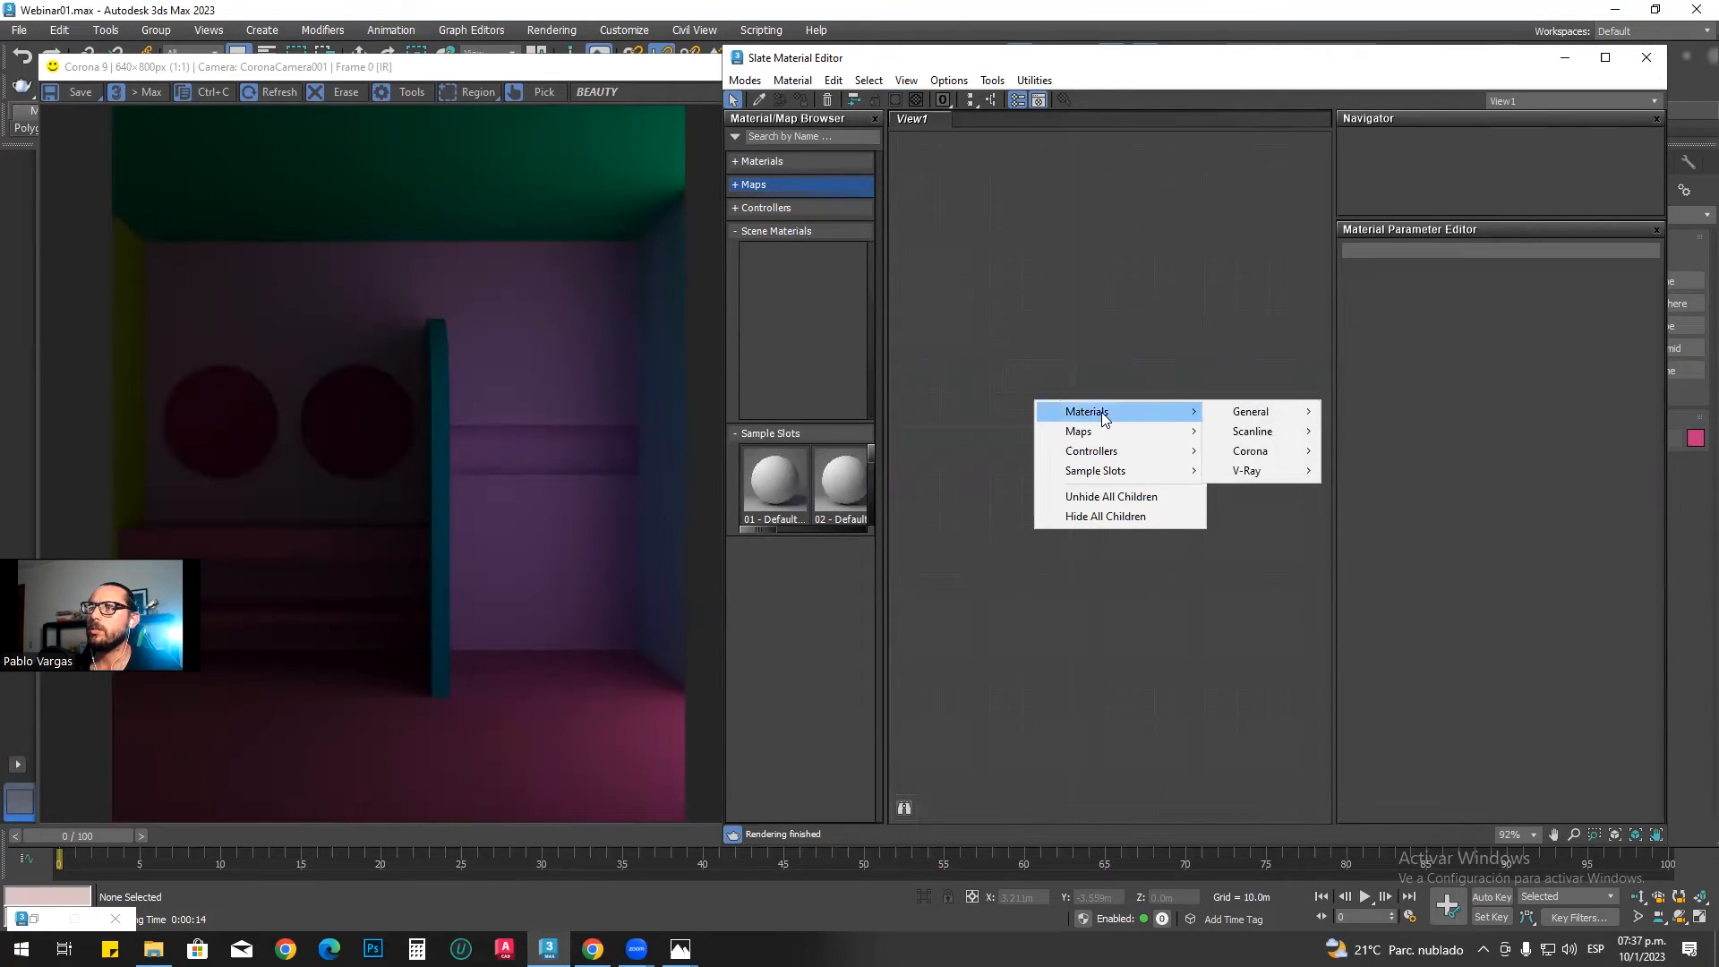
pyautogui.moveTo(1248, 450)
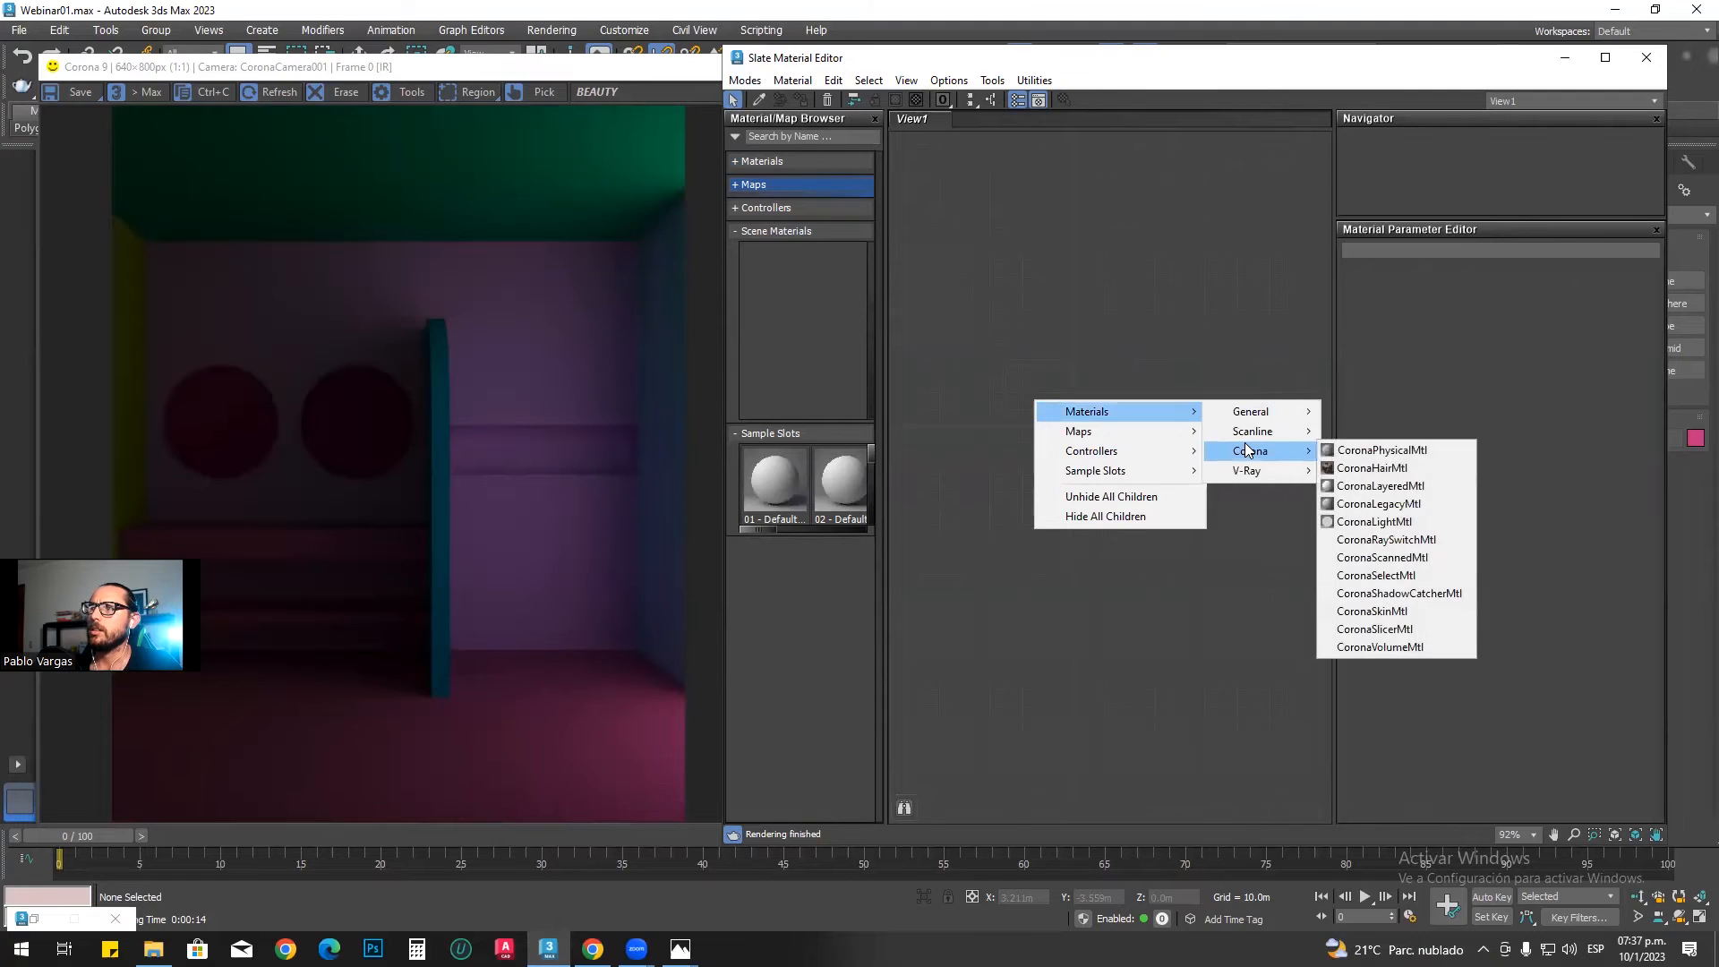
pyautogui.click(1399, 507)
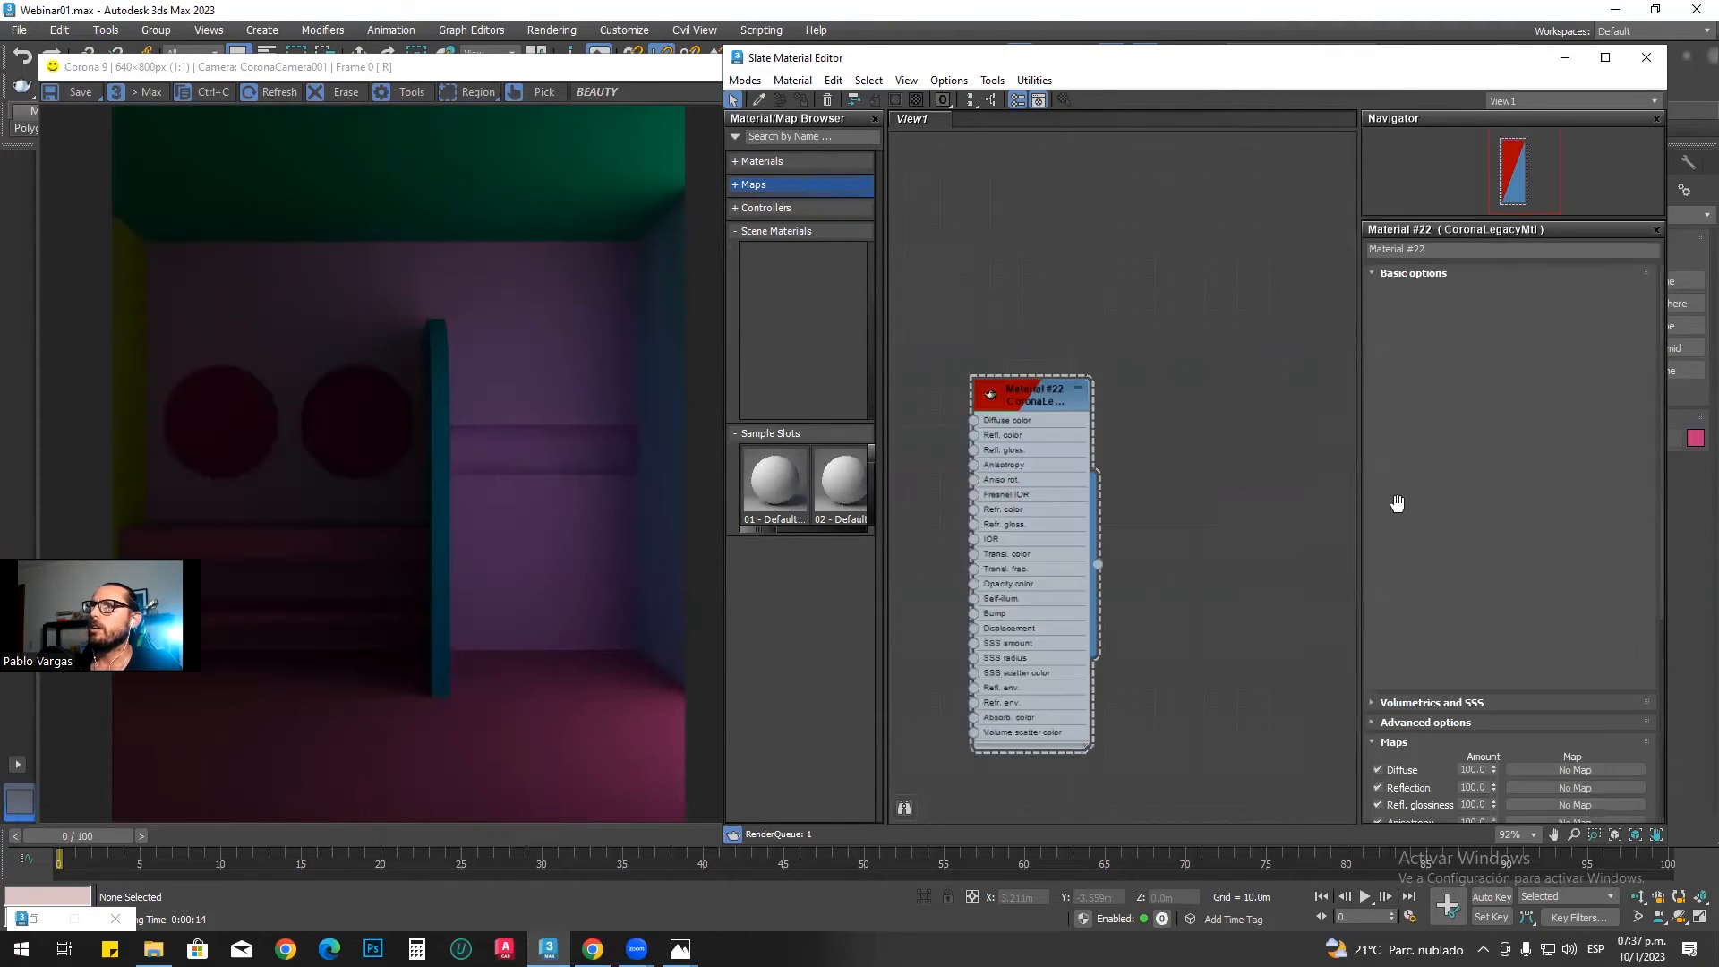
# Step: Rename the new CoronaLegacyMtl material as OVERRIDE and enlarge its node preview
pyautogui.moveTo(1054, 405); pyautogui.dragTo(1088, 372)
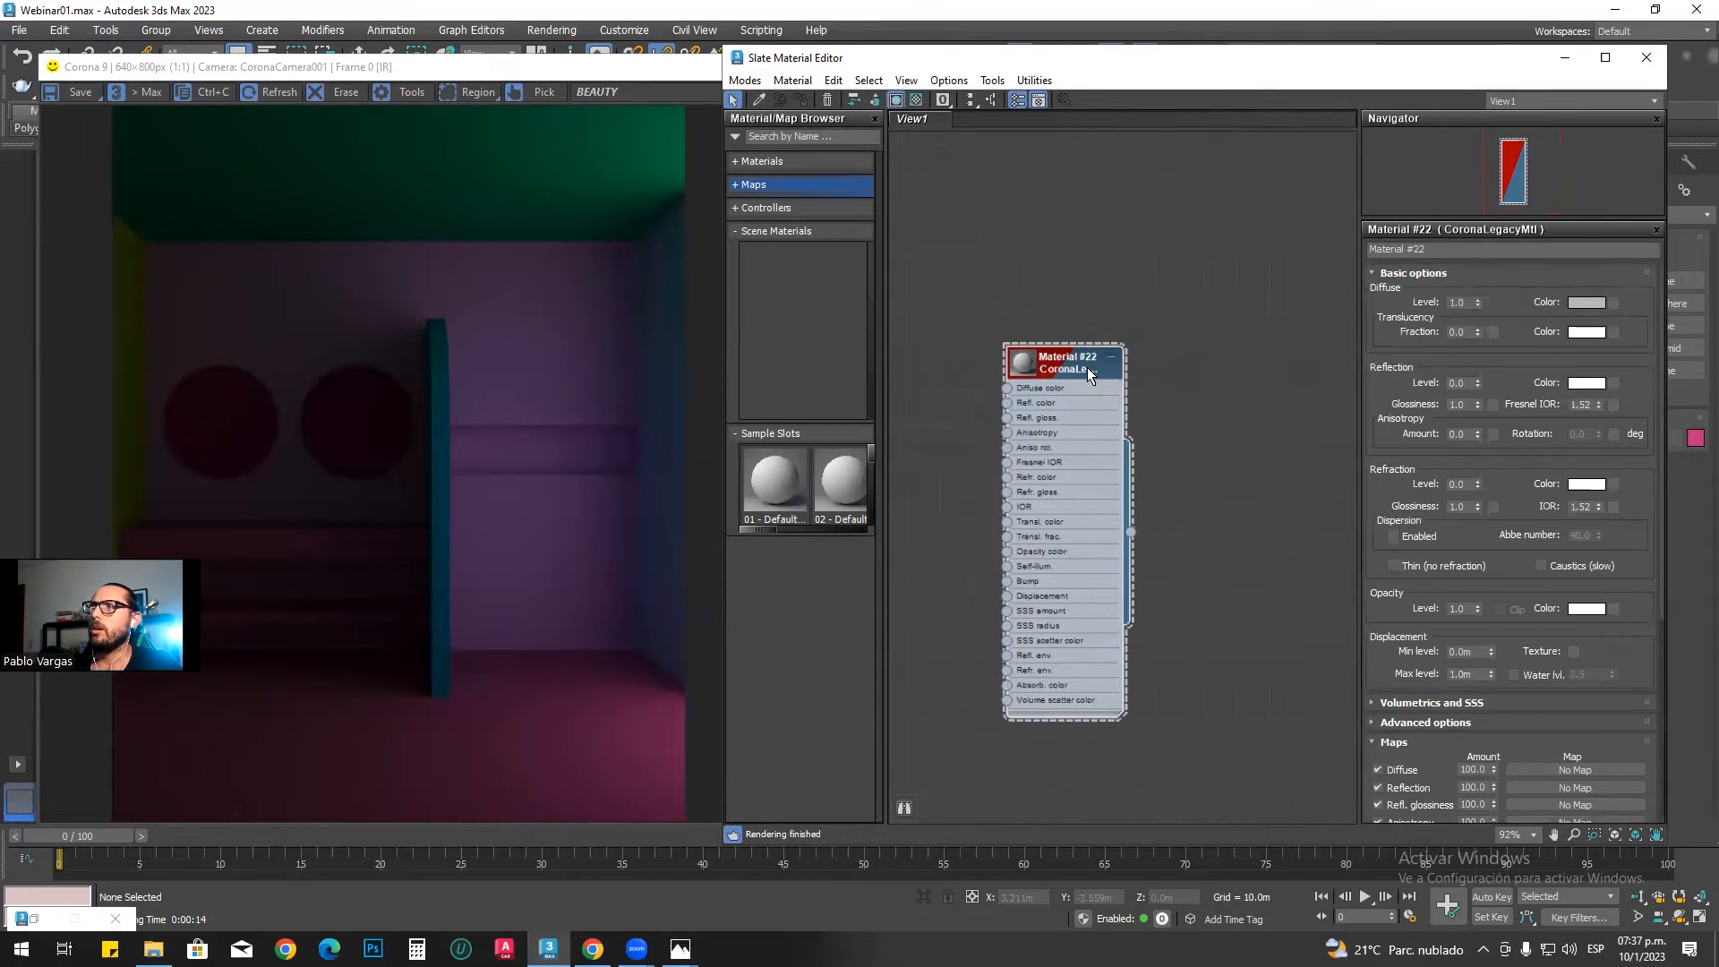
pyautogui.click(1455, 252)
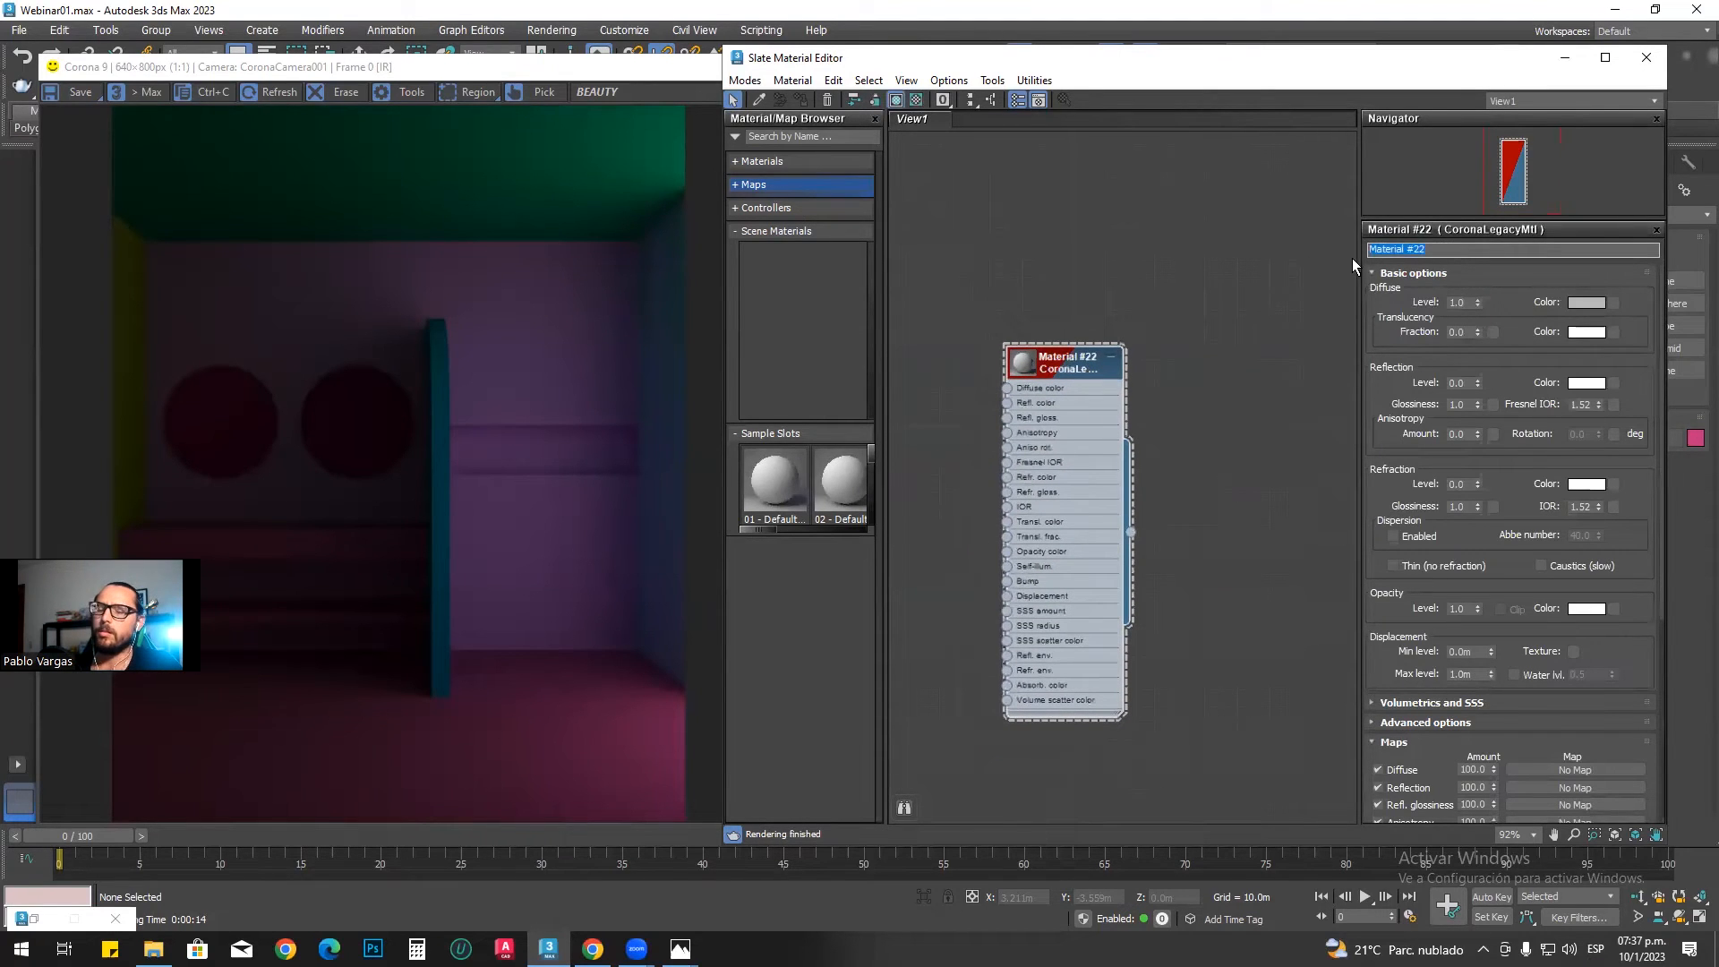
pyautogui.write('ov')
pyautogui.write('OVERRIDE')
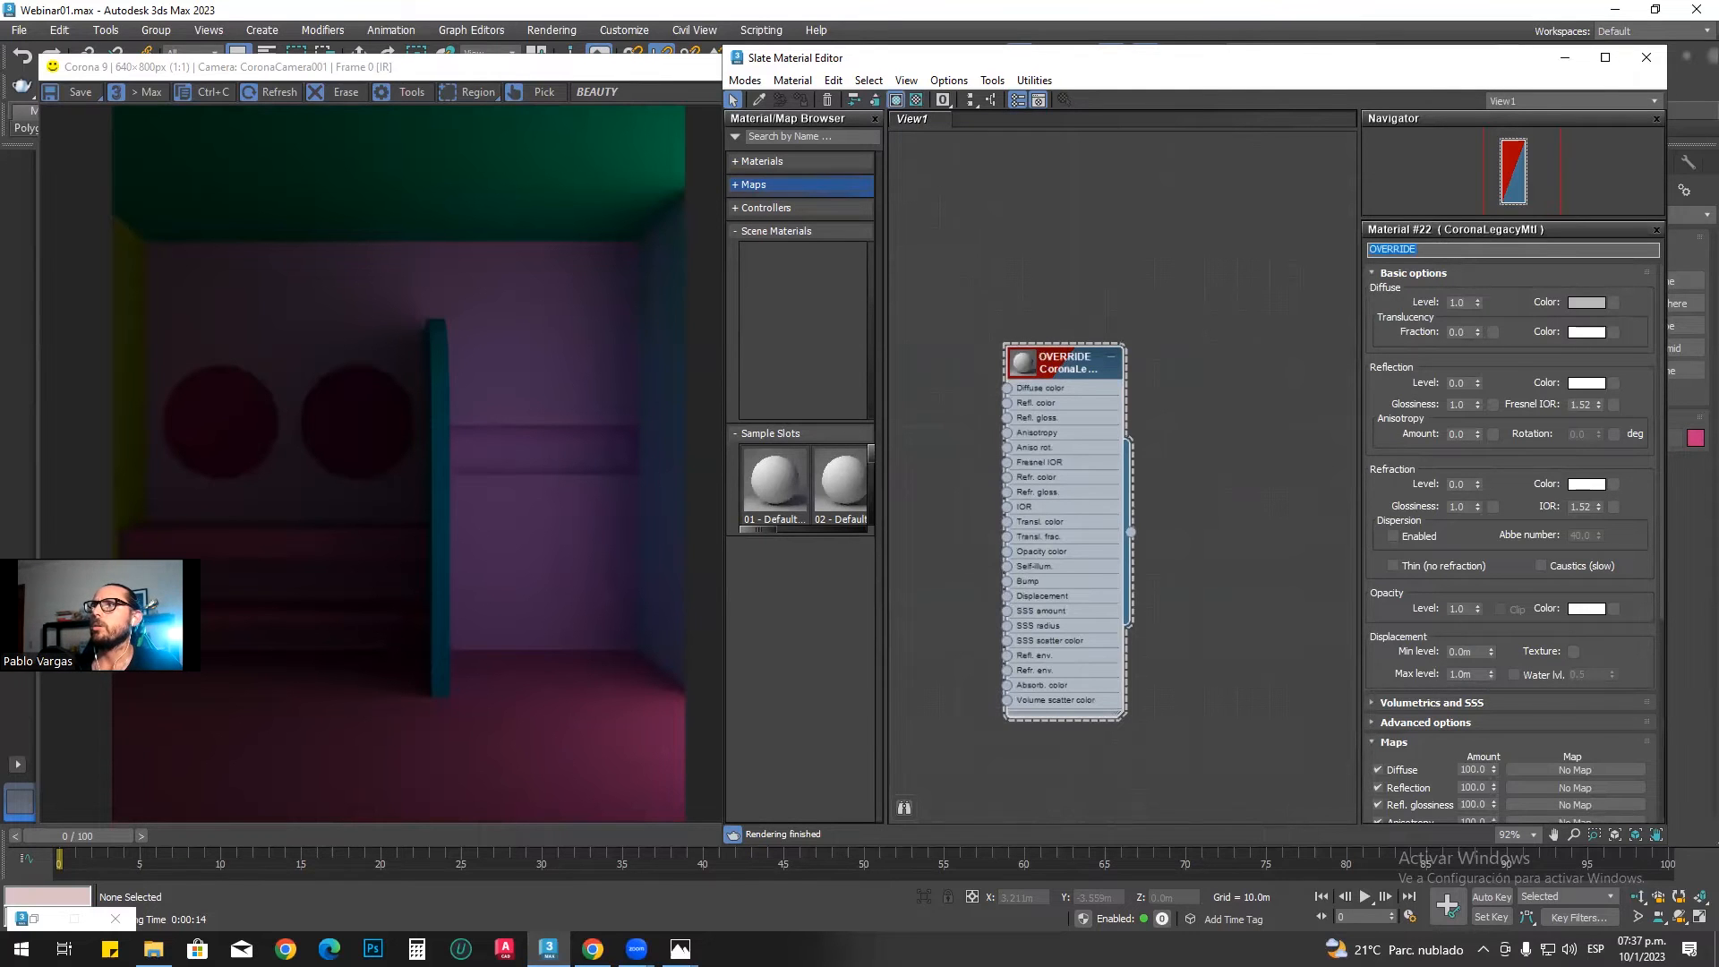
pyautogui.click(1061, 369)
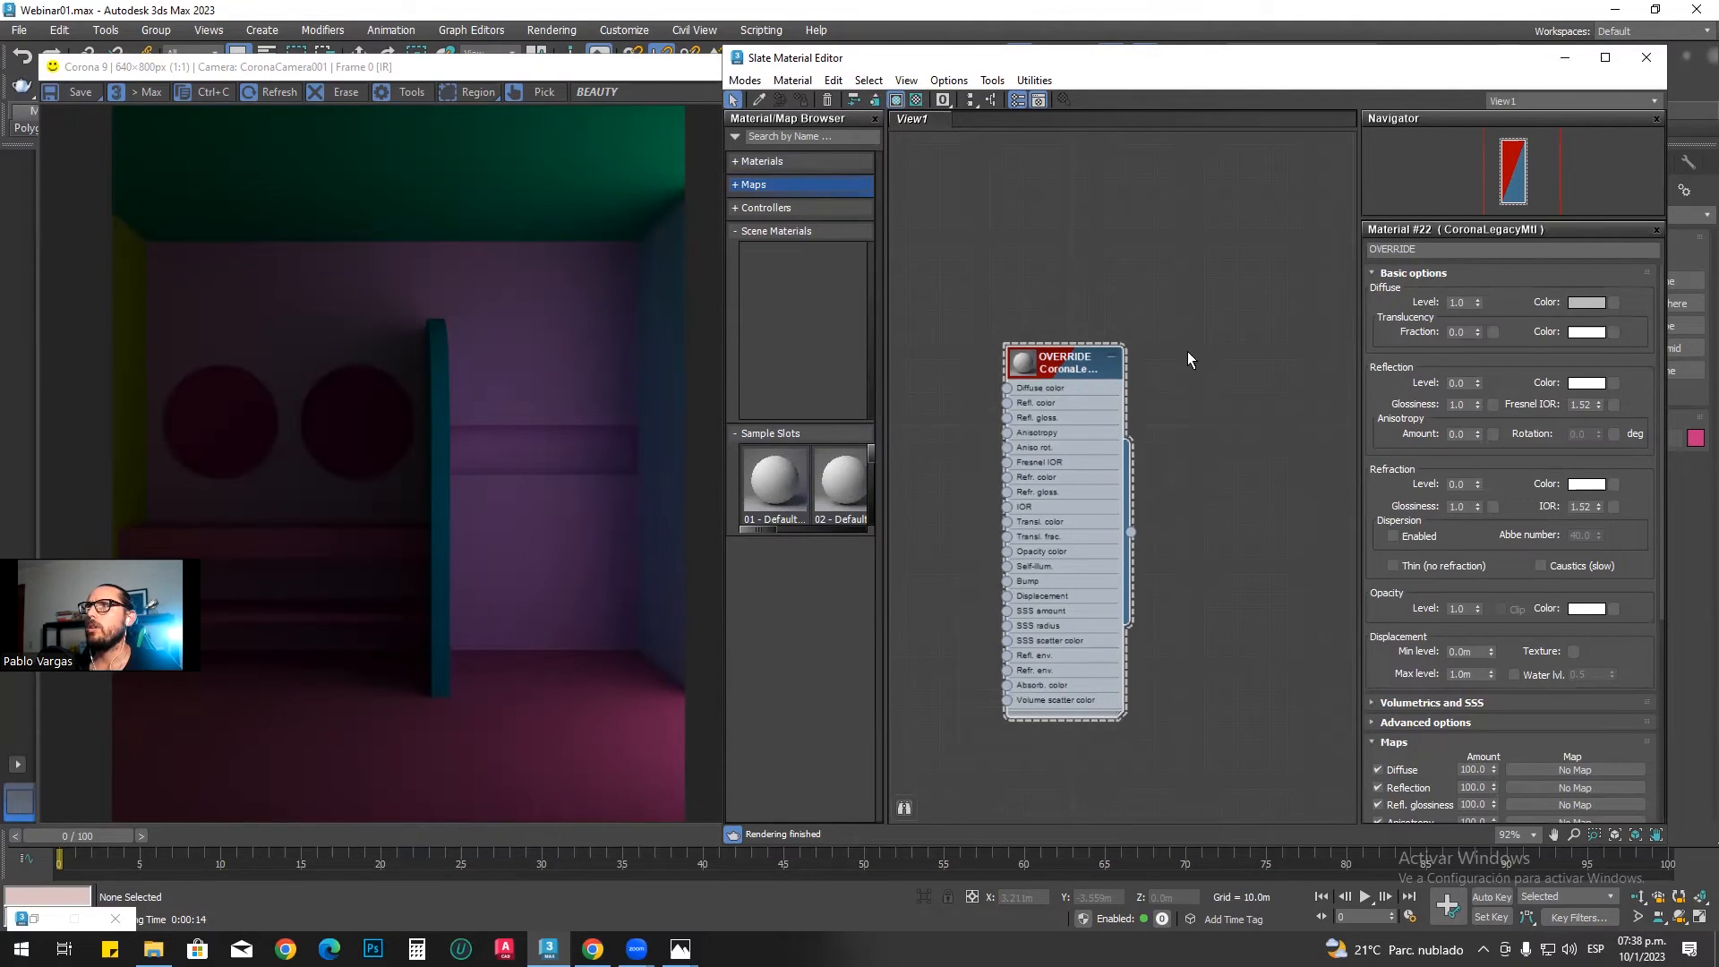
pyautogui.moveTo(1080, 363); pyautogui.dragTo(1129, 346)
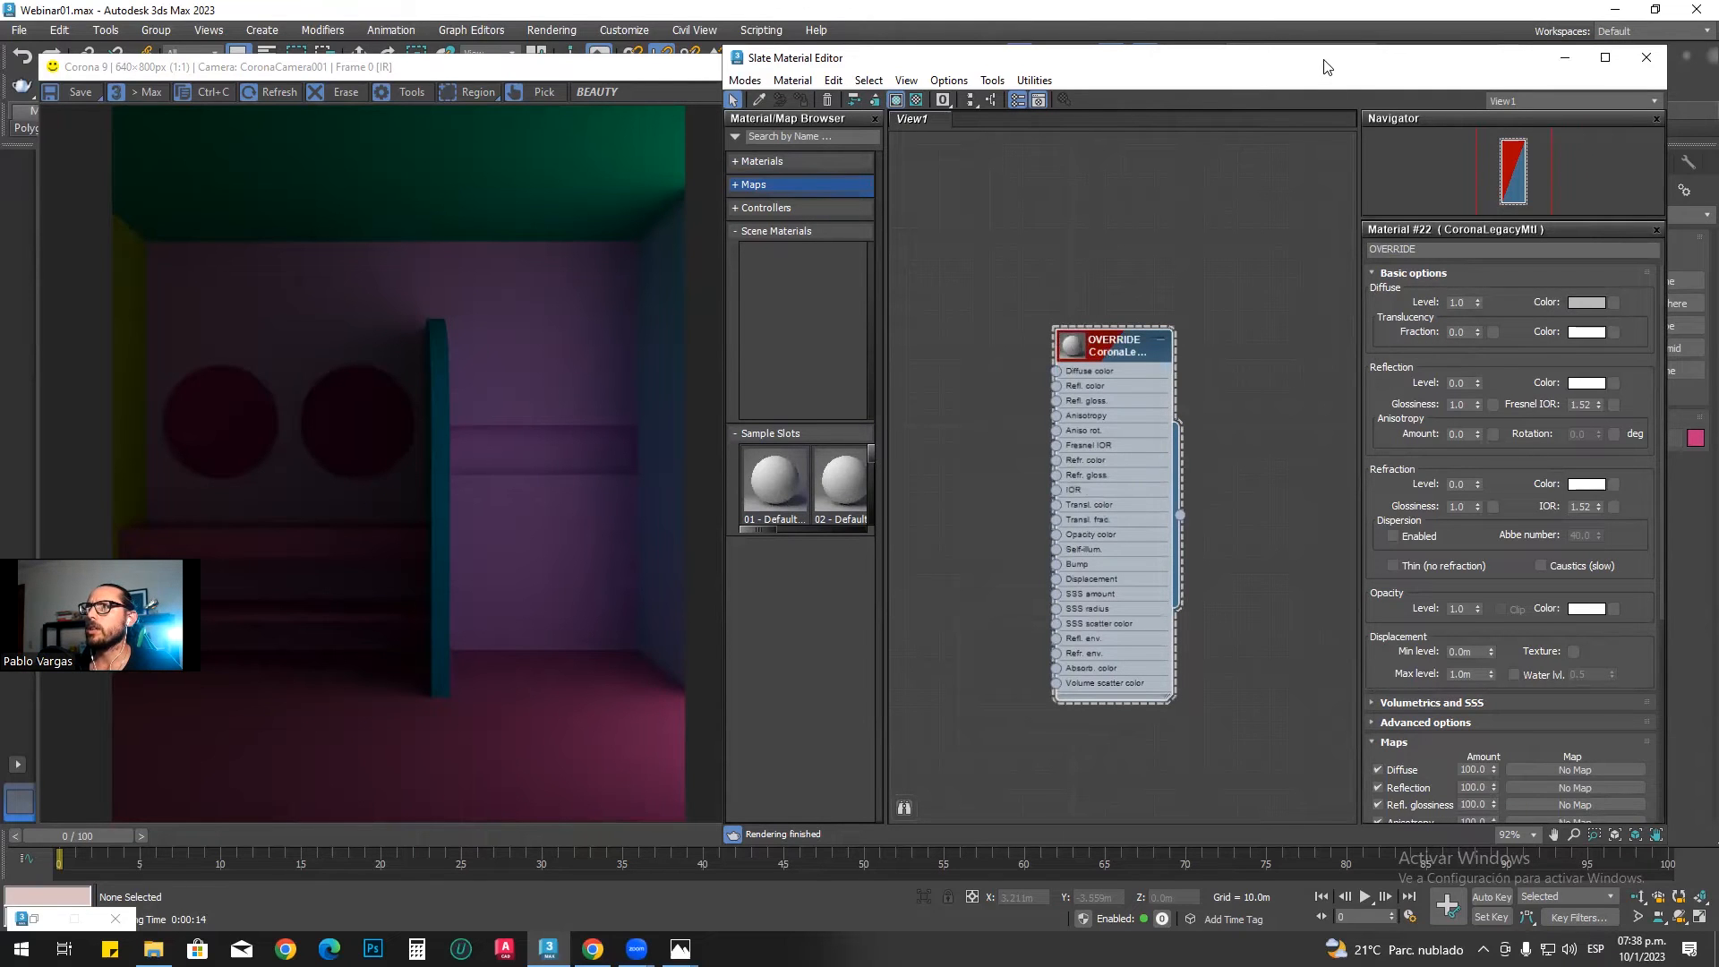
pyautogui.moveTo(1327, 66); pyautogui.dragTo(1202, 60)
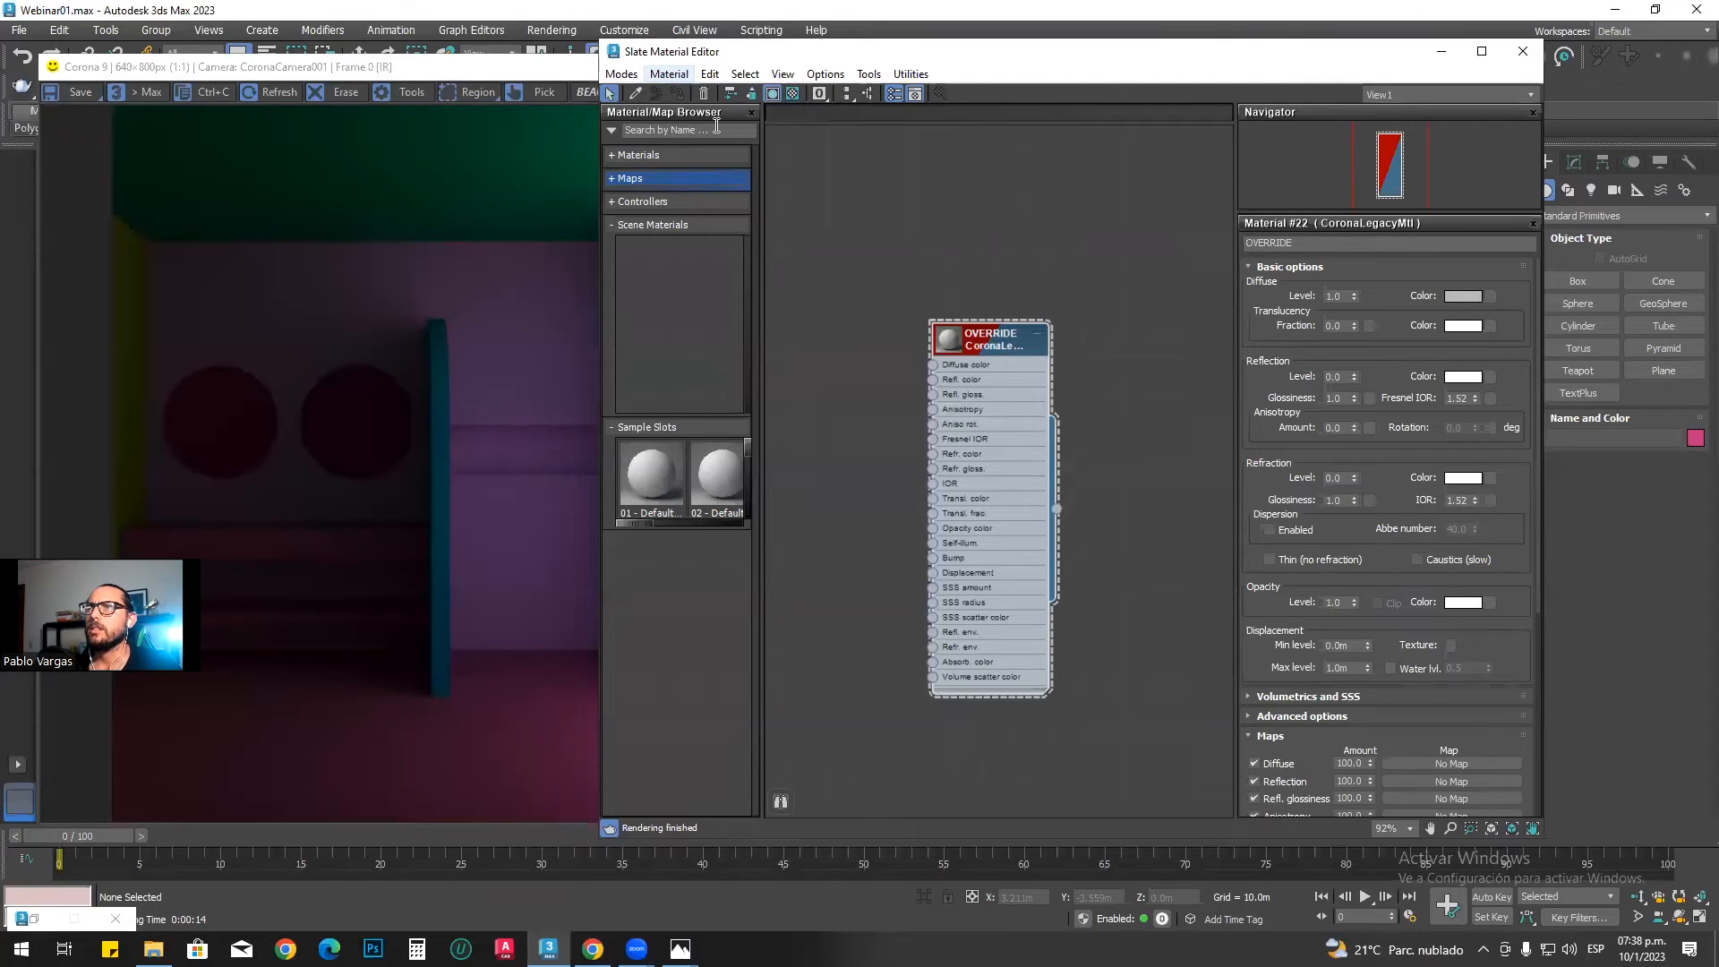
pyautogui.doubleClick(951, 339)
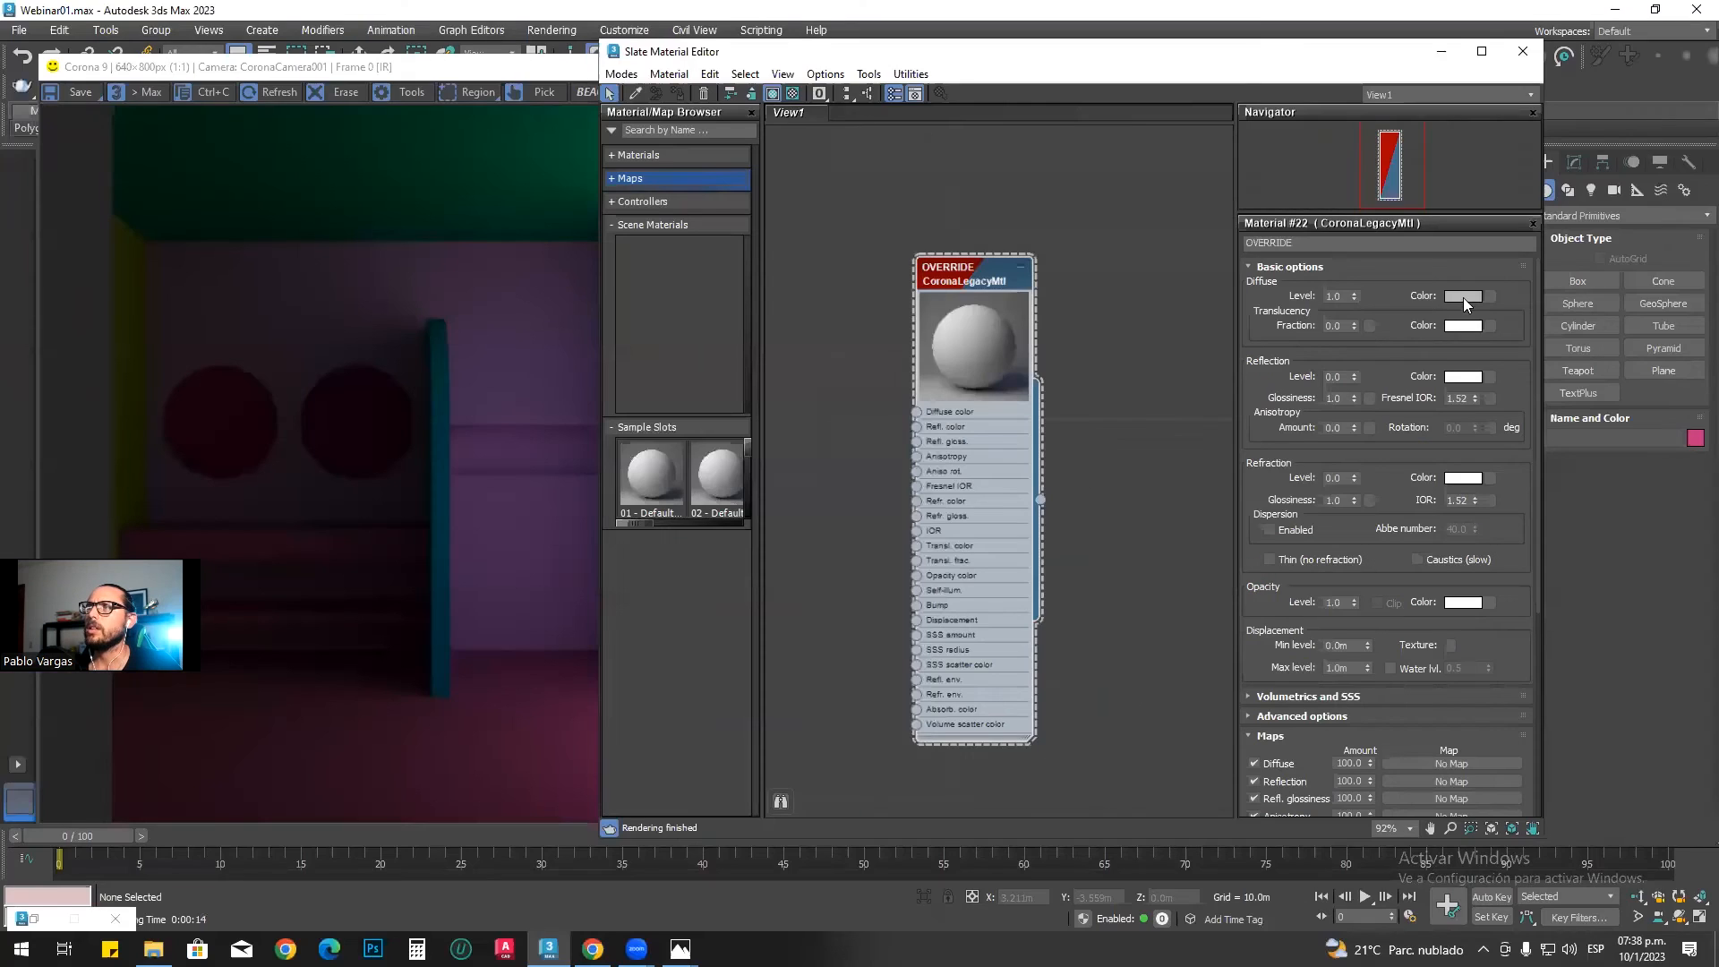
# Step: Change the OVERRIDE material's diffuse color to a light peach by adjusting its hue and whiteness, and accept the color
pyautogui.click(1586, 201)
pyautogui.click(1441, 87)
pyautogui.click(1456, 297)
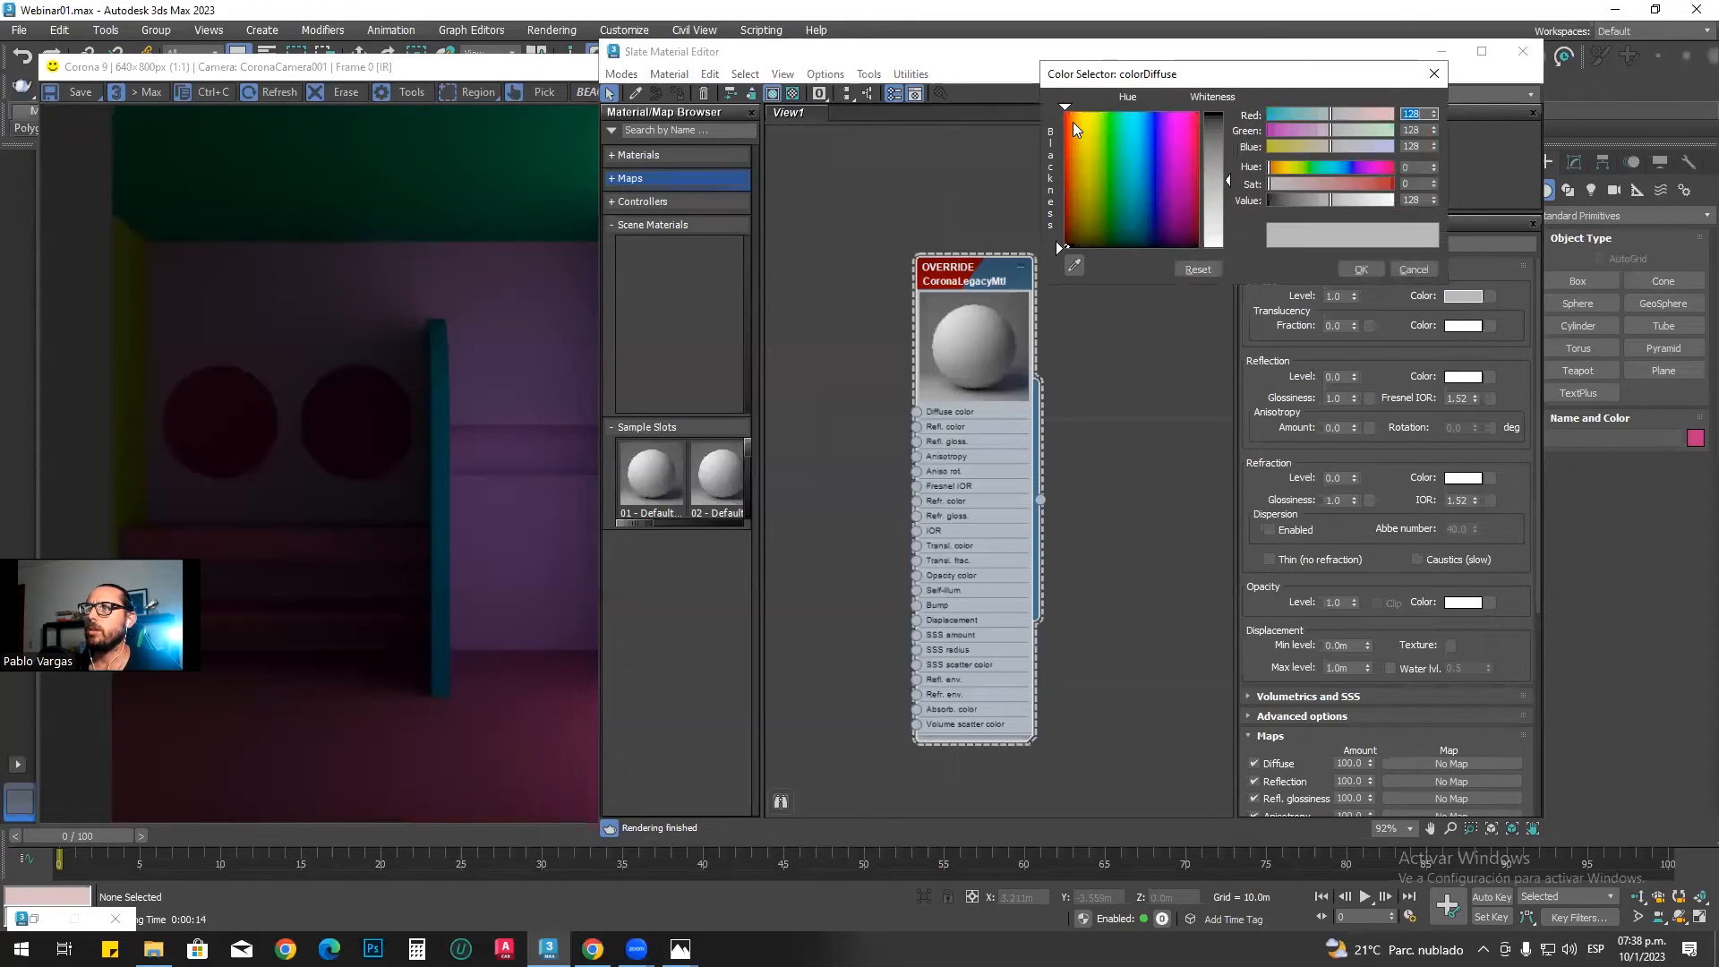
pyautogui.click(1073, 118)
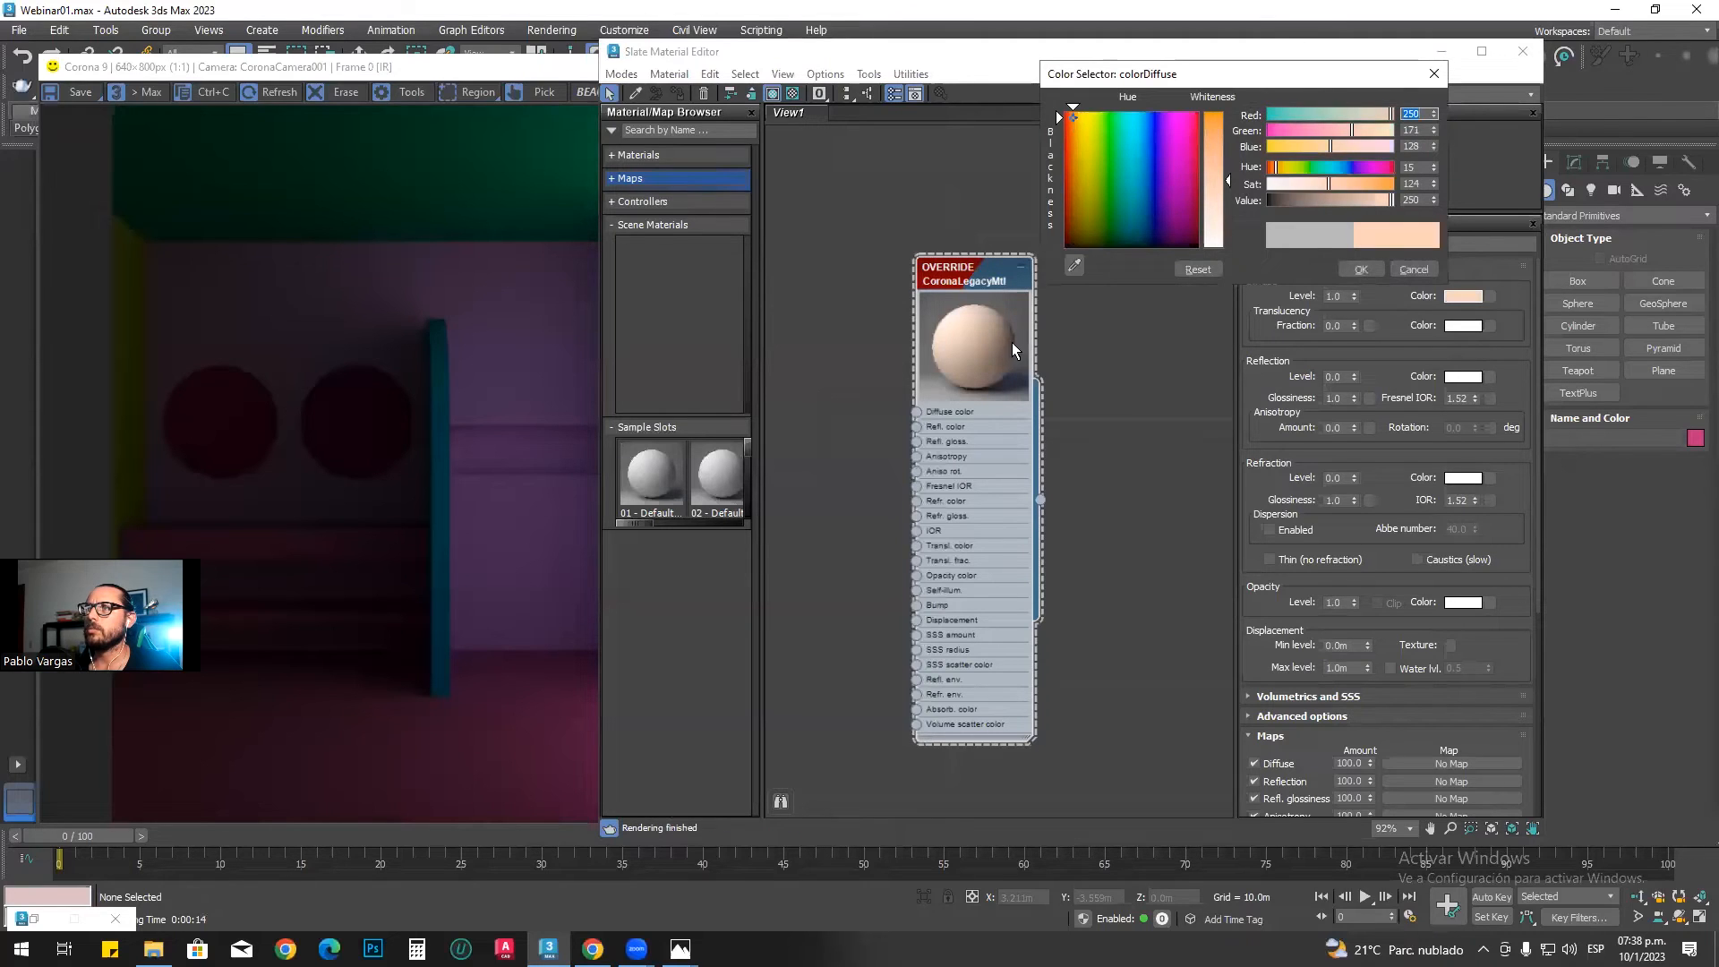
pyautogui.click(1074, 119)
pyautogui.click(1071, 119)
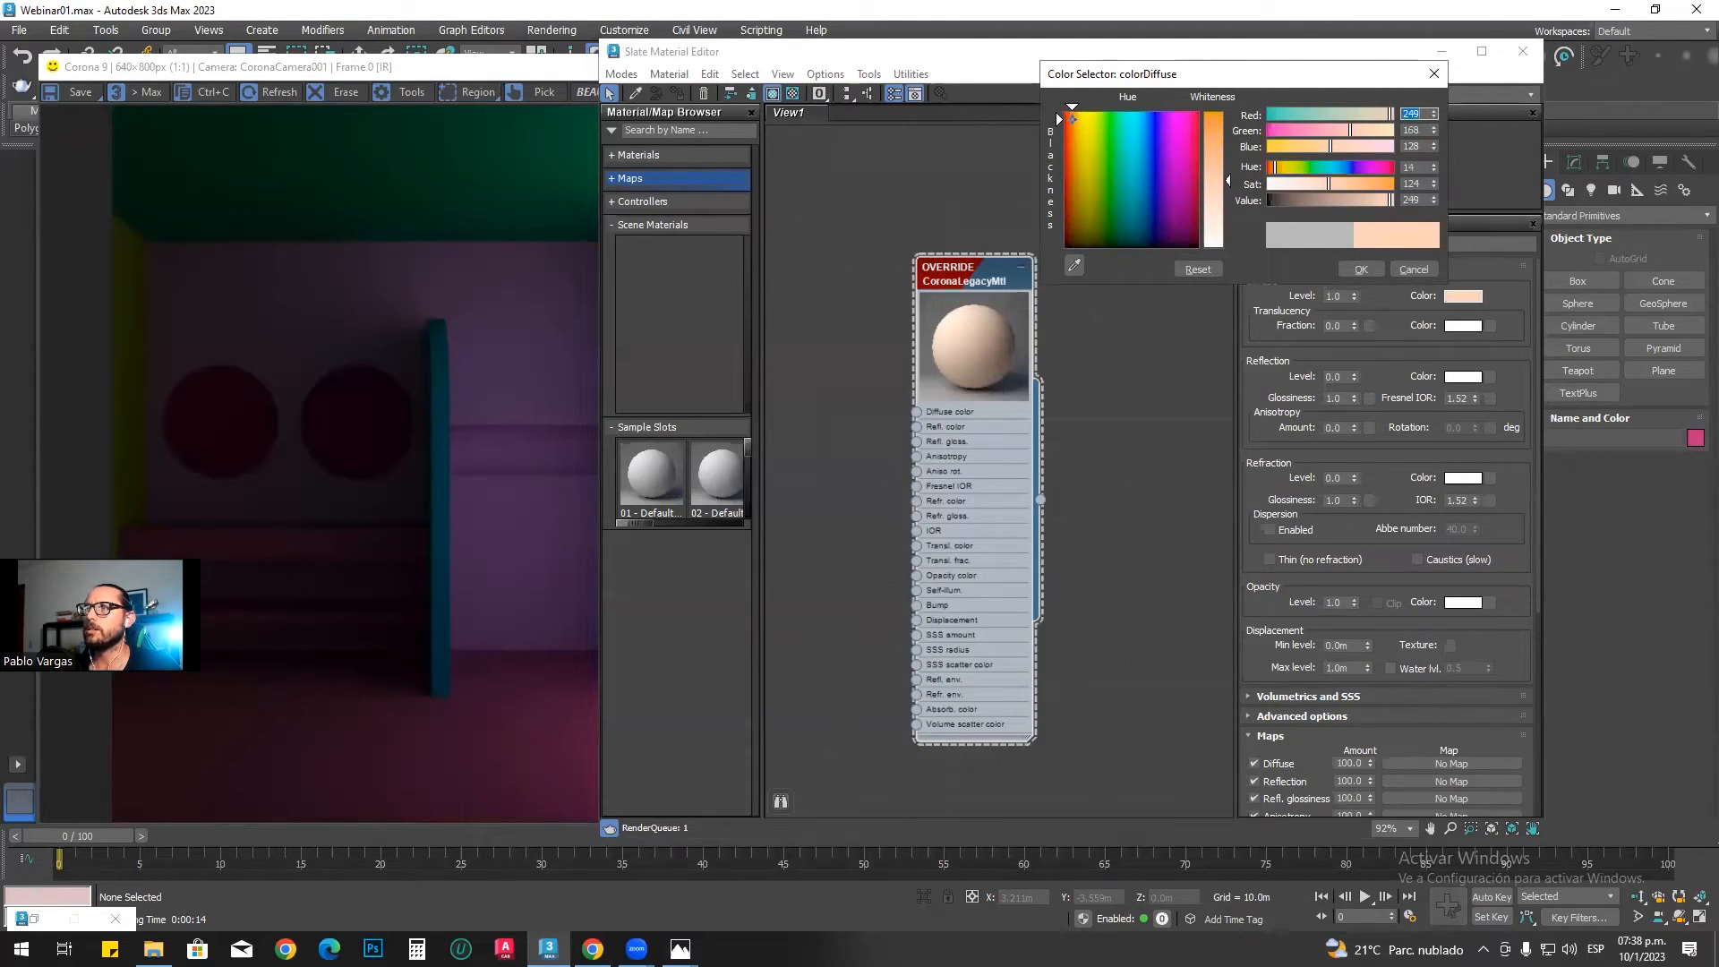
pyautogui.click(1214, 174)
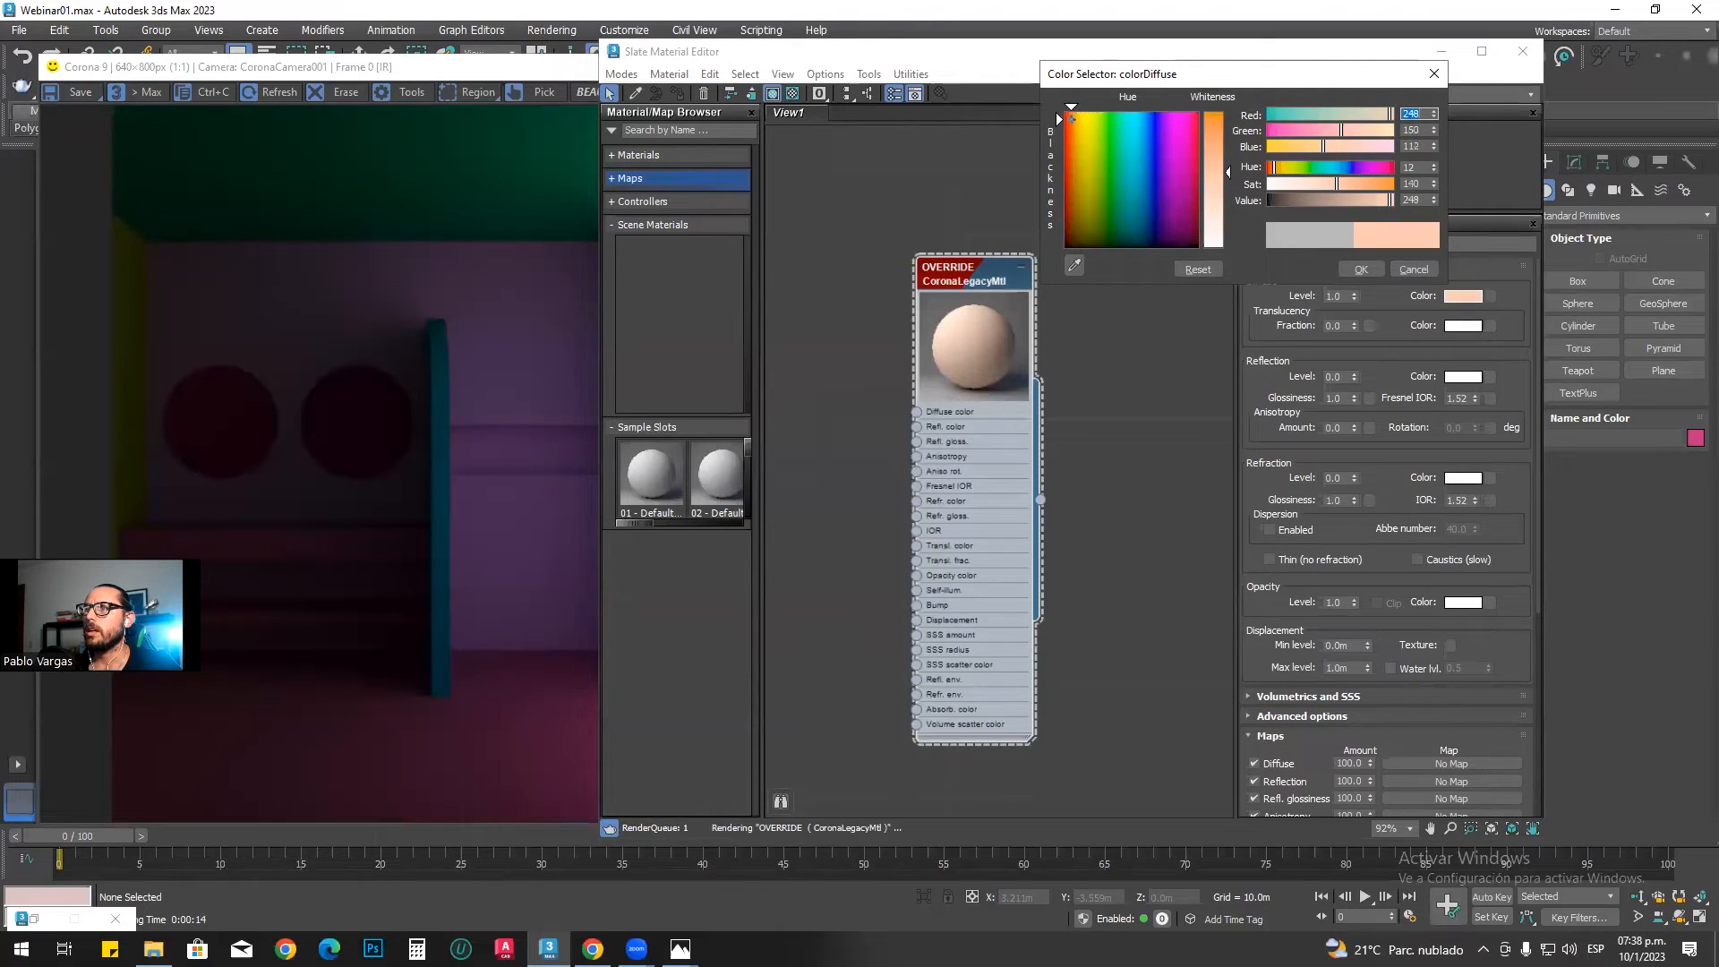
pyautogui.click(1216, 170)
pyautogui.moveTo(1214, 169); pyautogui.dragTo(1214, 176)
pyautogui.click(1358, 267)
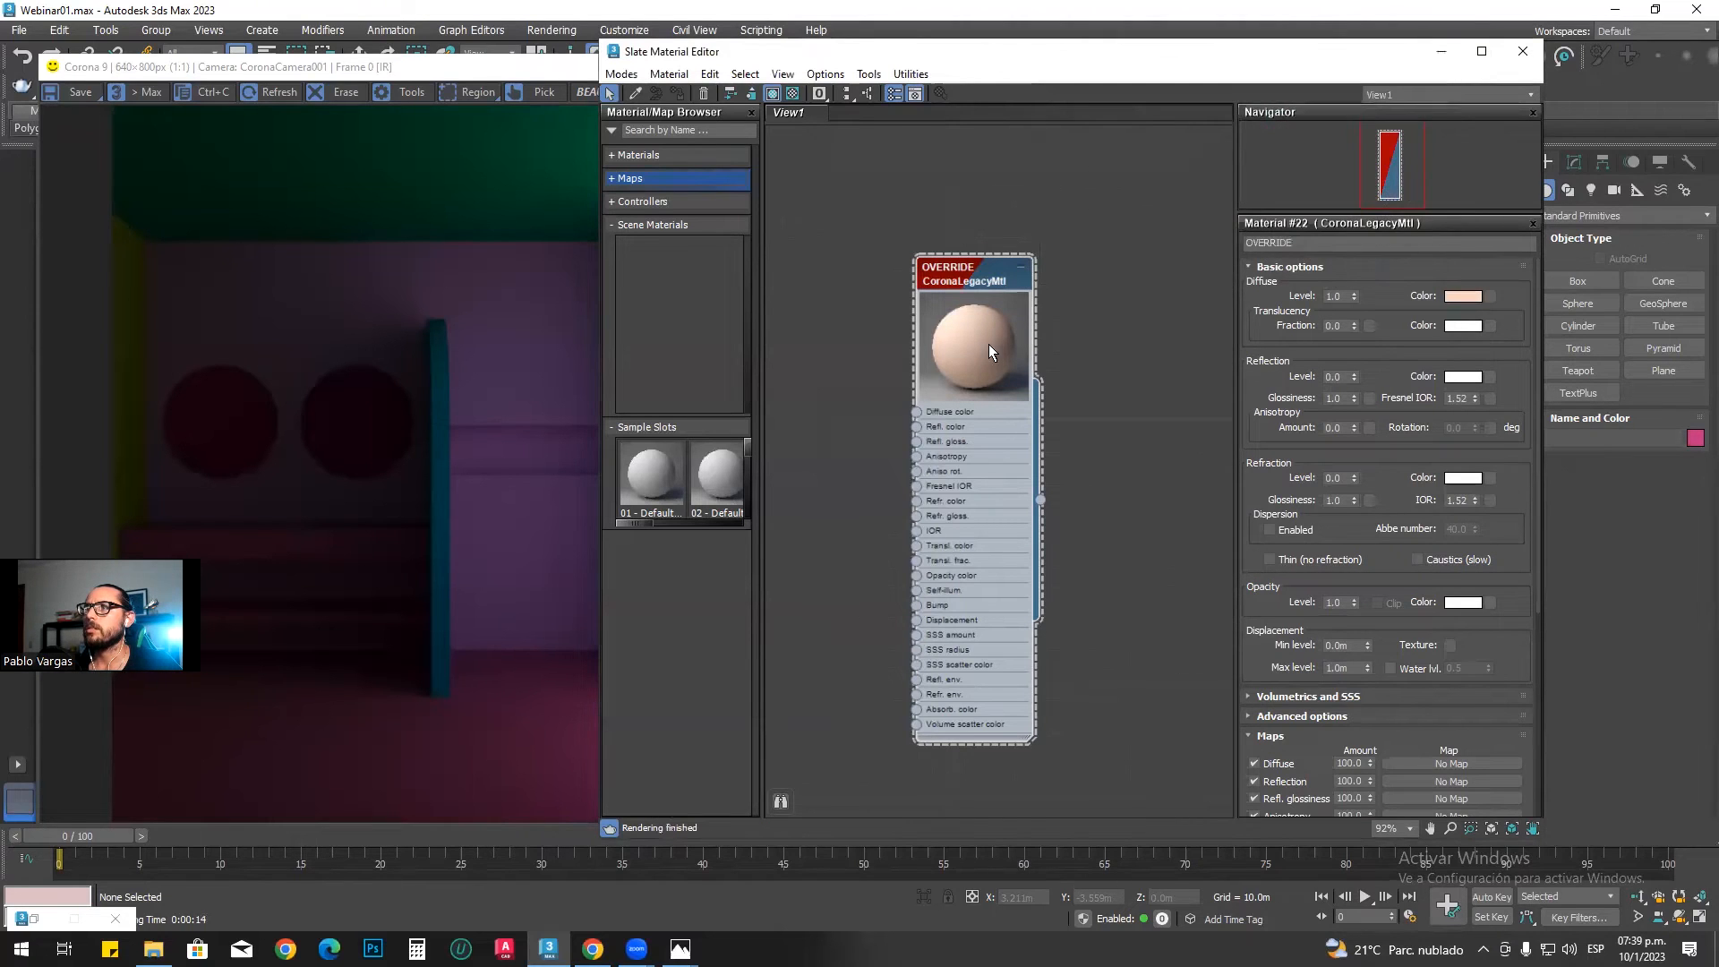
pyautogui.moveTo(976, 272); pyautogui.dragTo(981, 257)
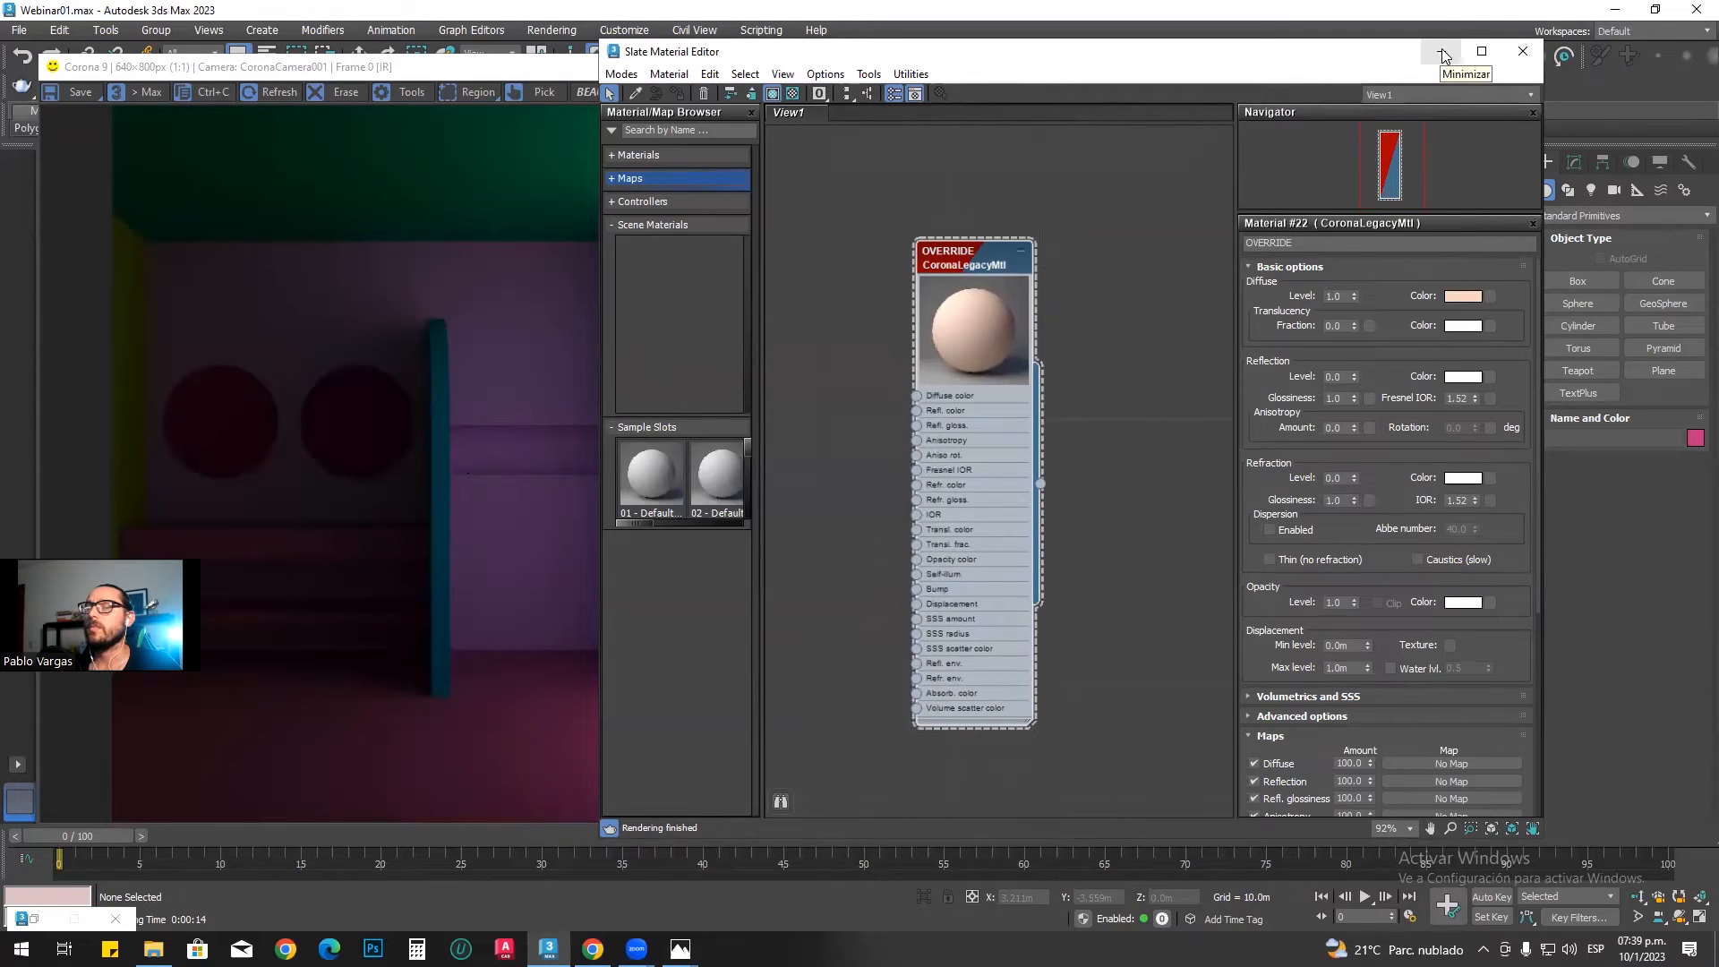
pyautogui.moveTo(1056, 54); pyautogui.dragTo(1290, 62)
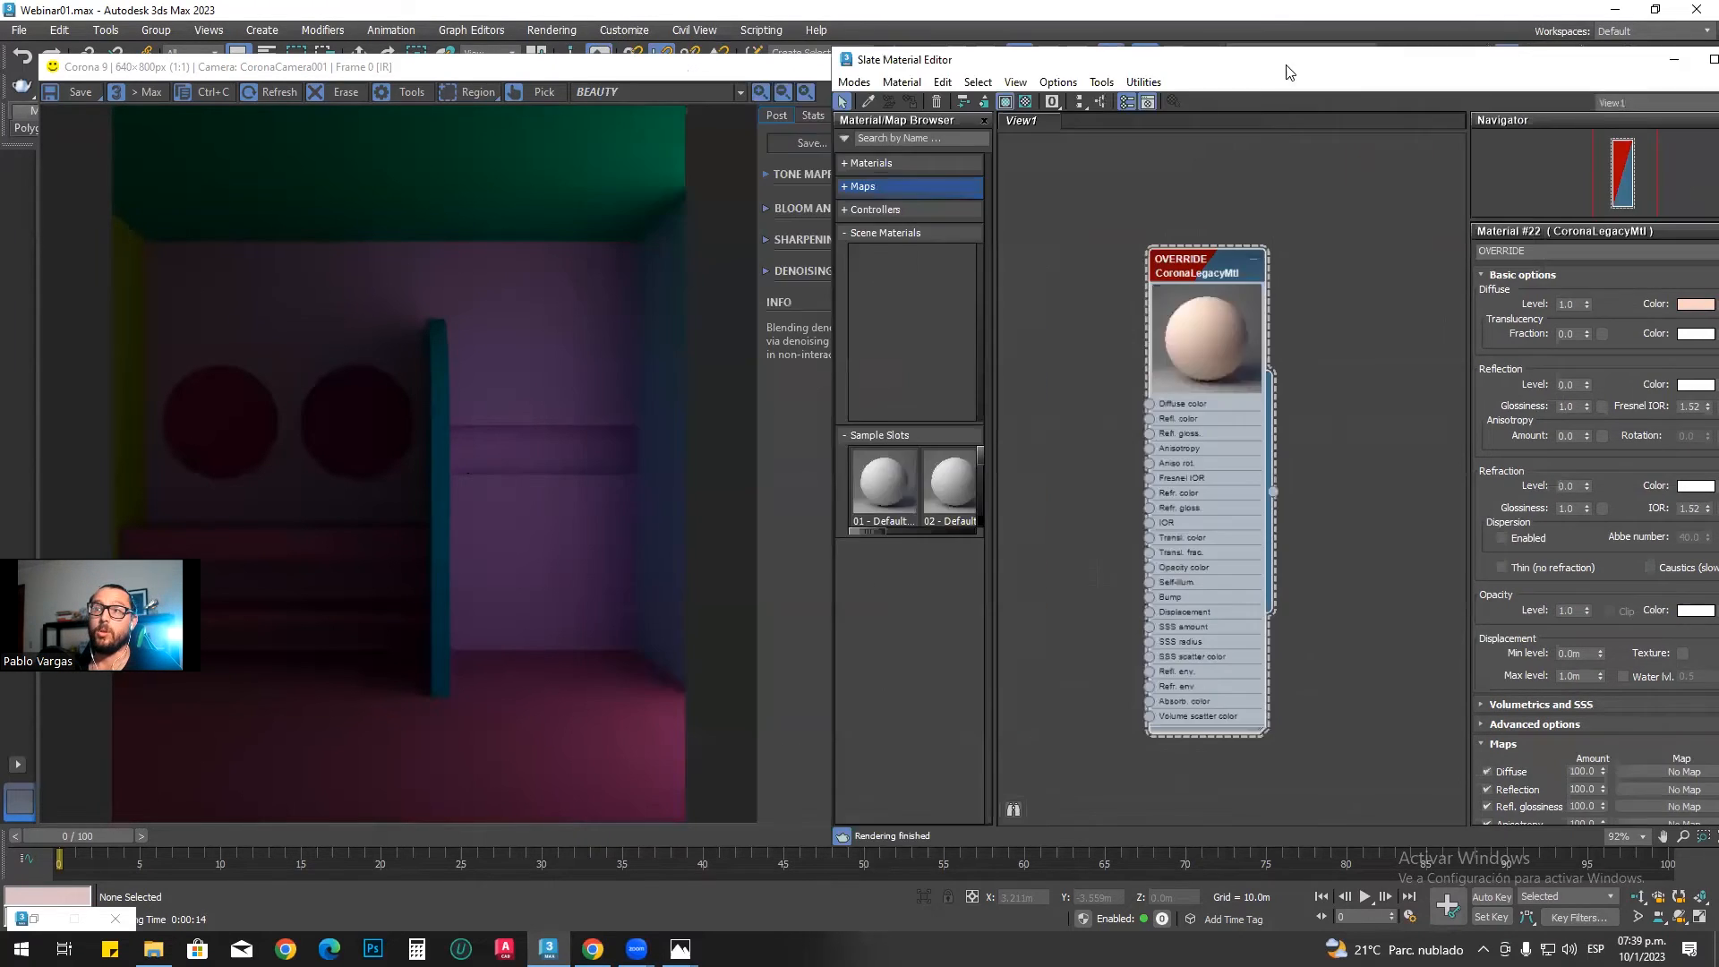
pyautogui.moveTo(446, 66); pyautogui.dragTo(430, 498)
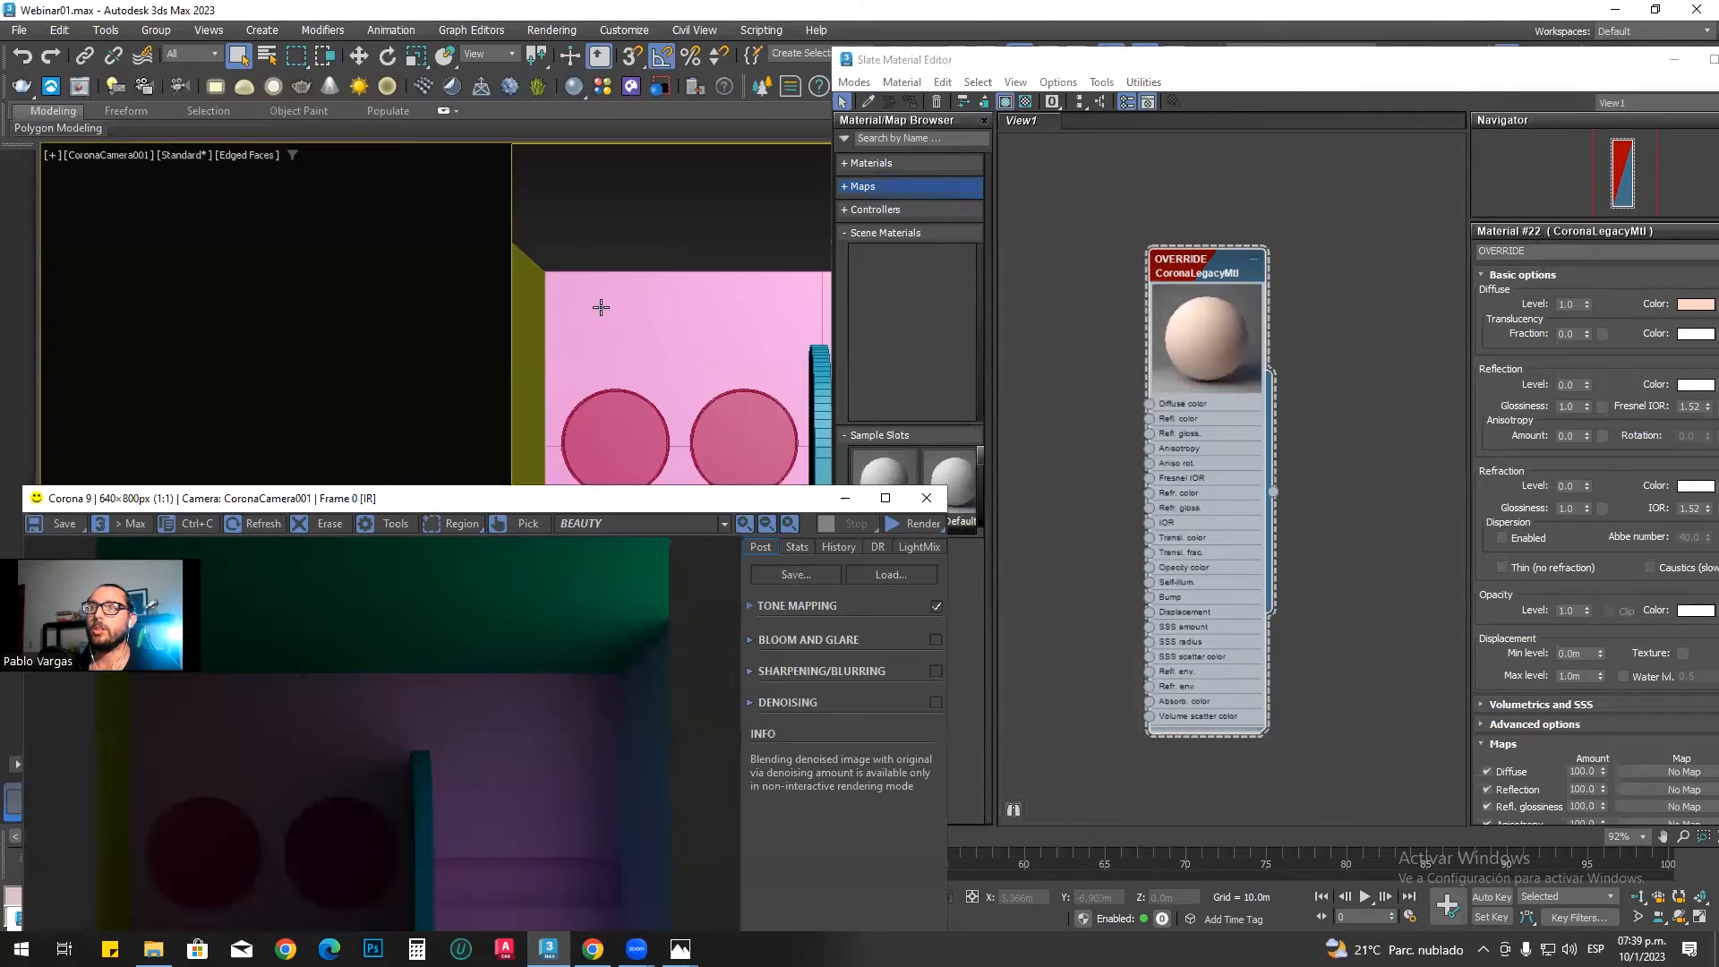
pyautogui.rightClick(1180, 269)
pyautogui.click(1180, 269)
pyautogui.rightClick(1183, 263)
pyautogui.click(1094, 270)
pyautogui.click(807, 302)
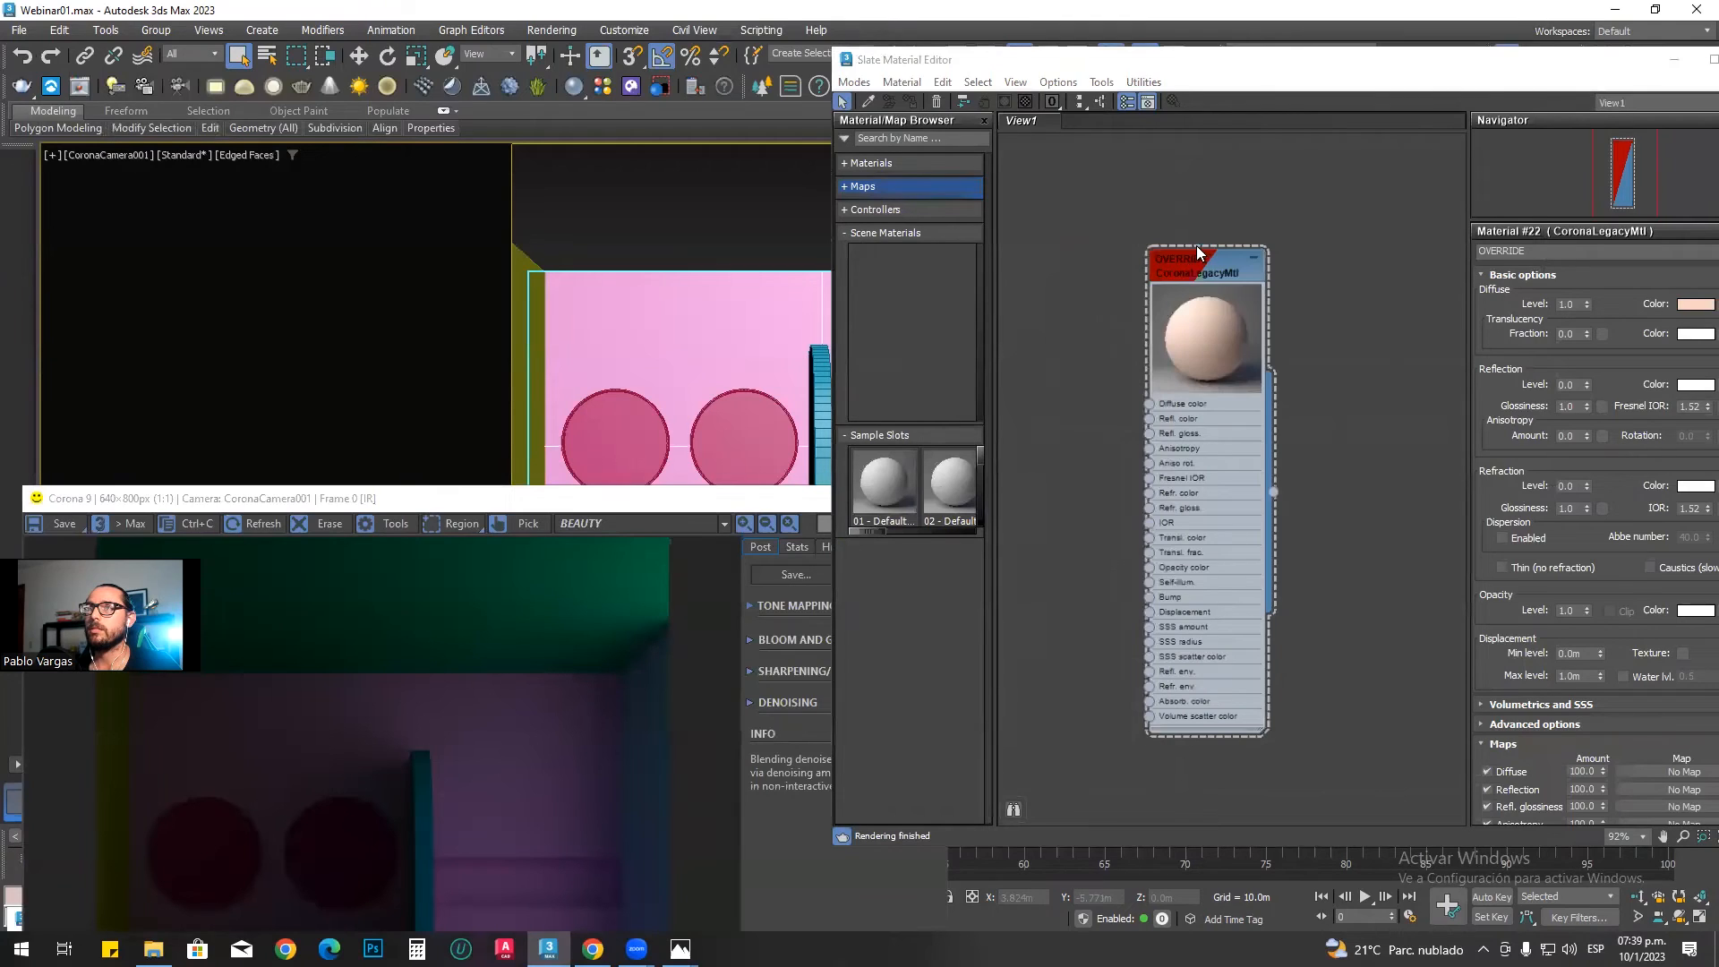
pyautogui.rightClick(1190, 255)
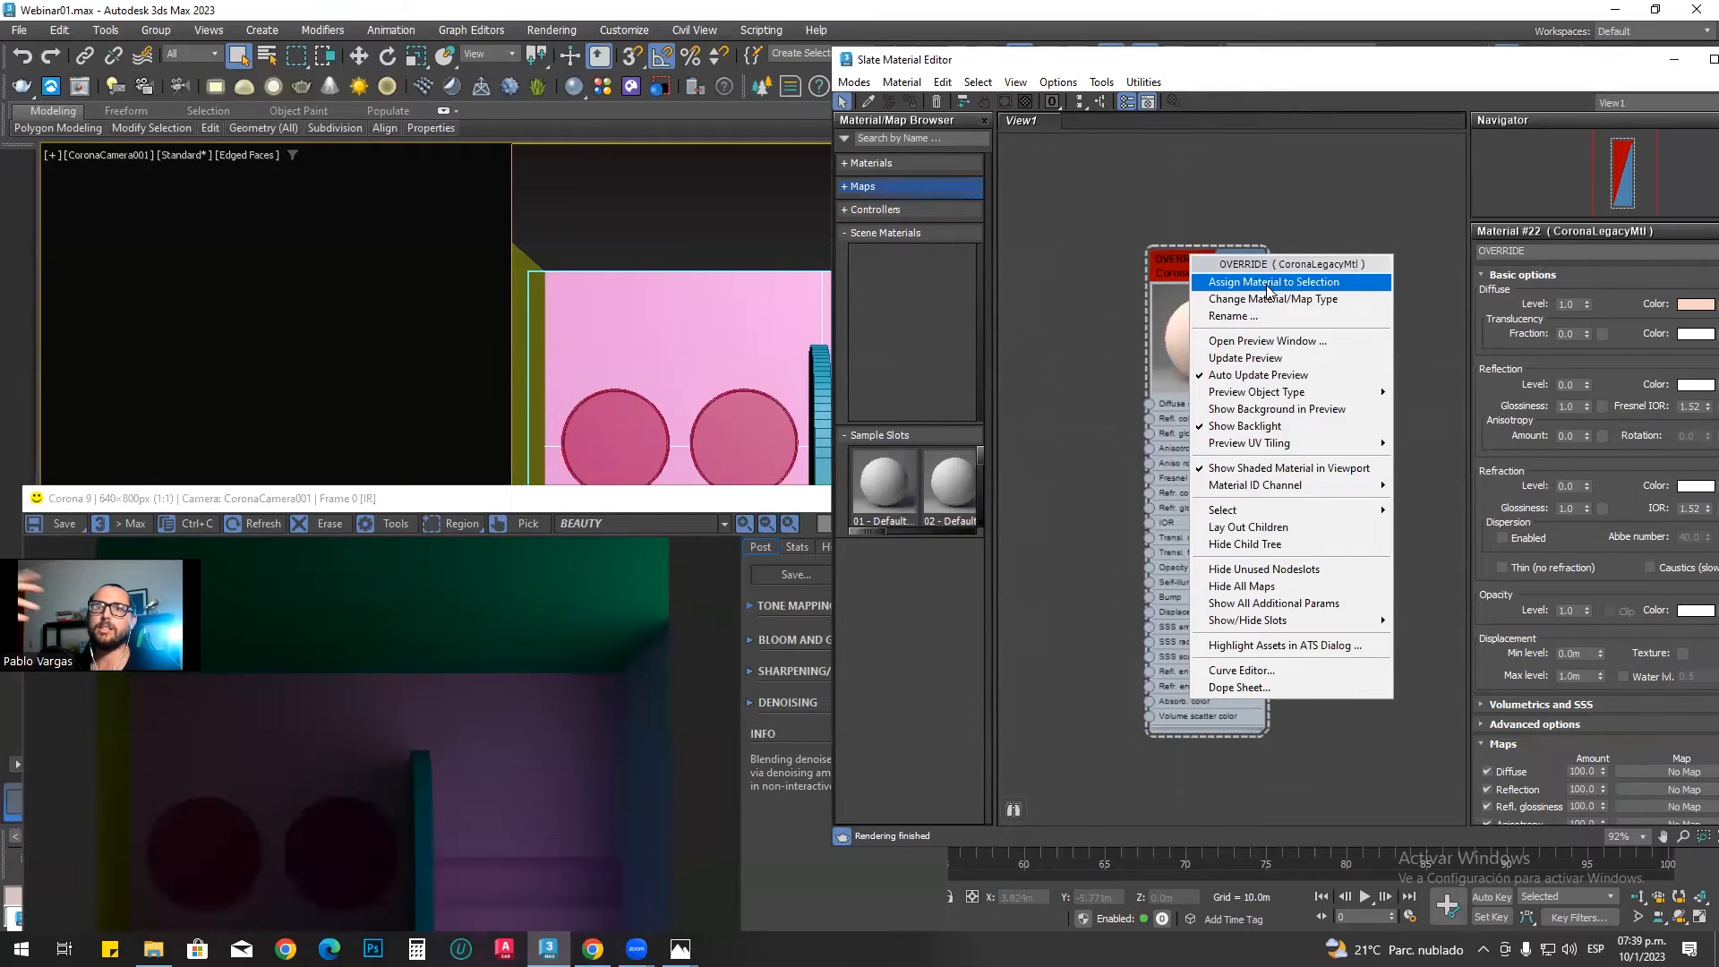
pyautogui.click(637, 500)
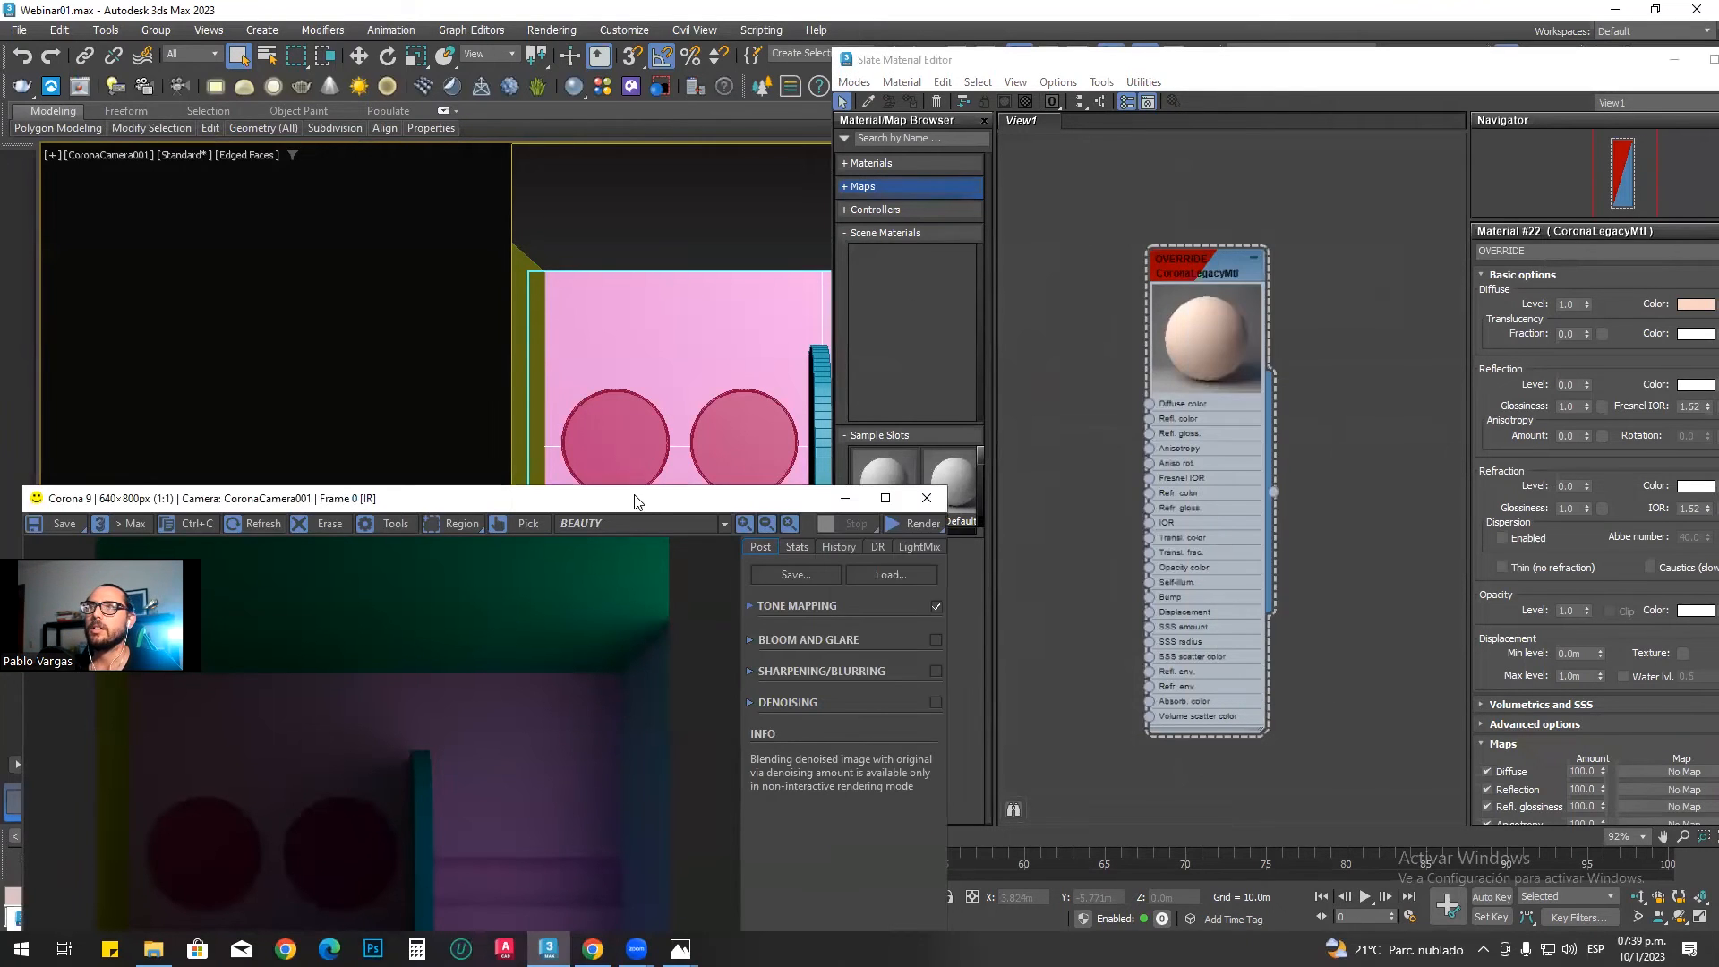
# Step: Minimize the Corona frame buffer, restore Render Setup, and enable the Mtl. override option under Render Overrides
pyautogui.moveTo(635, 497); pyautogui.dragTo(645, 177)
pyautogui.click(855, 177)
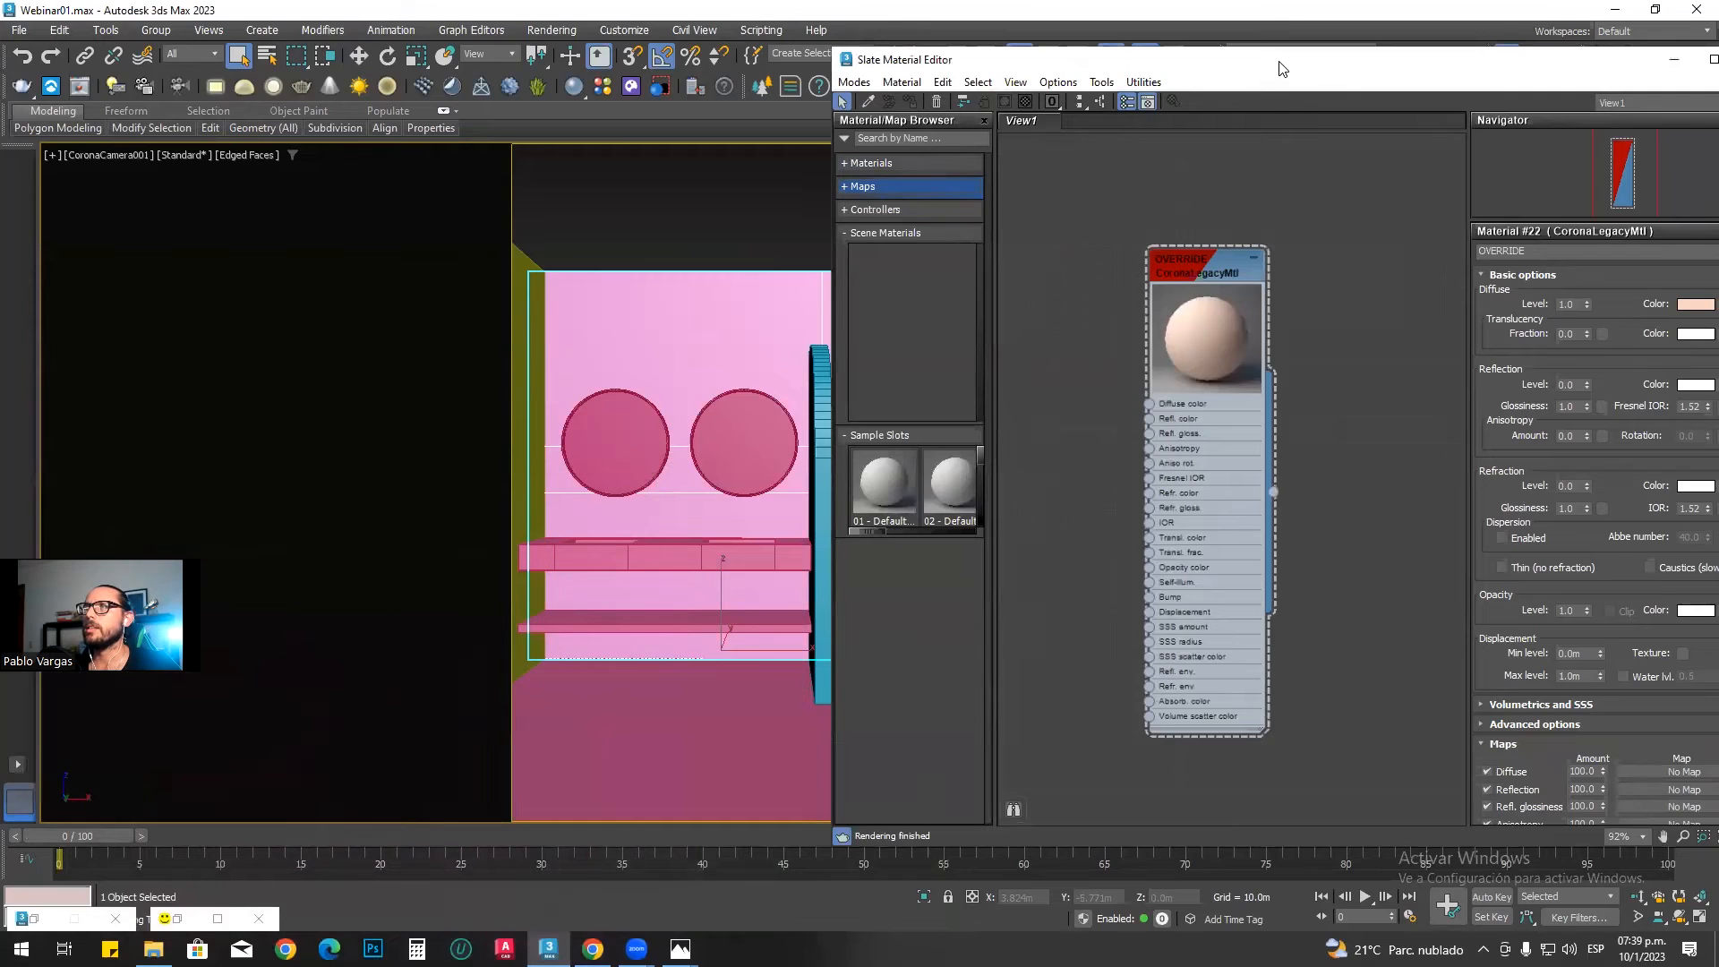
pyautogui.moveTo(1281, 62); pyautogui.dragTo(1281, 110)
pyautogui.click(35, 919)
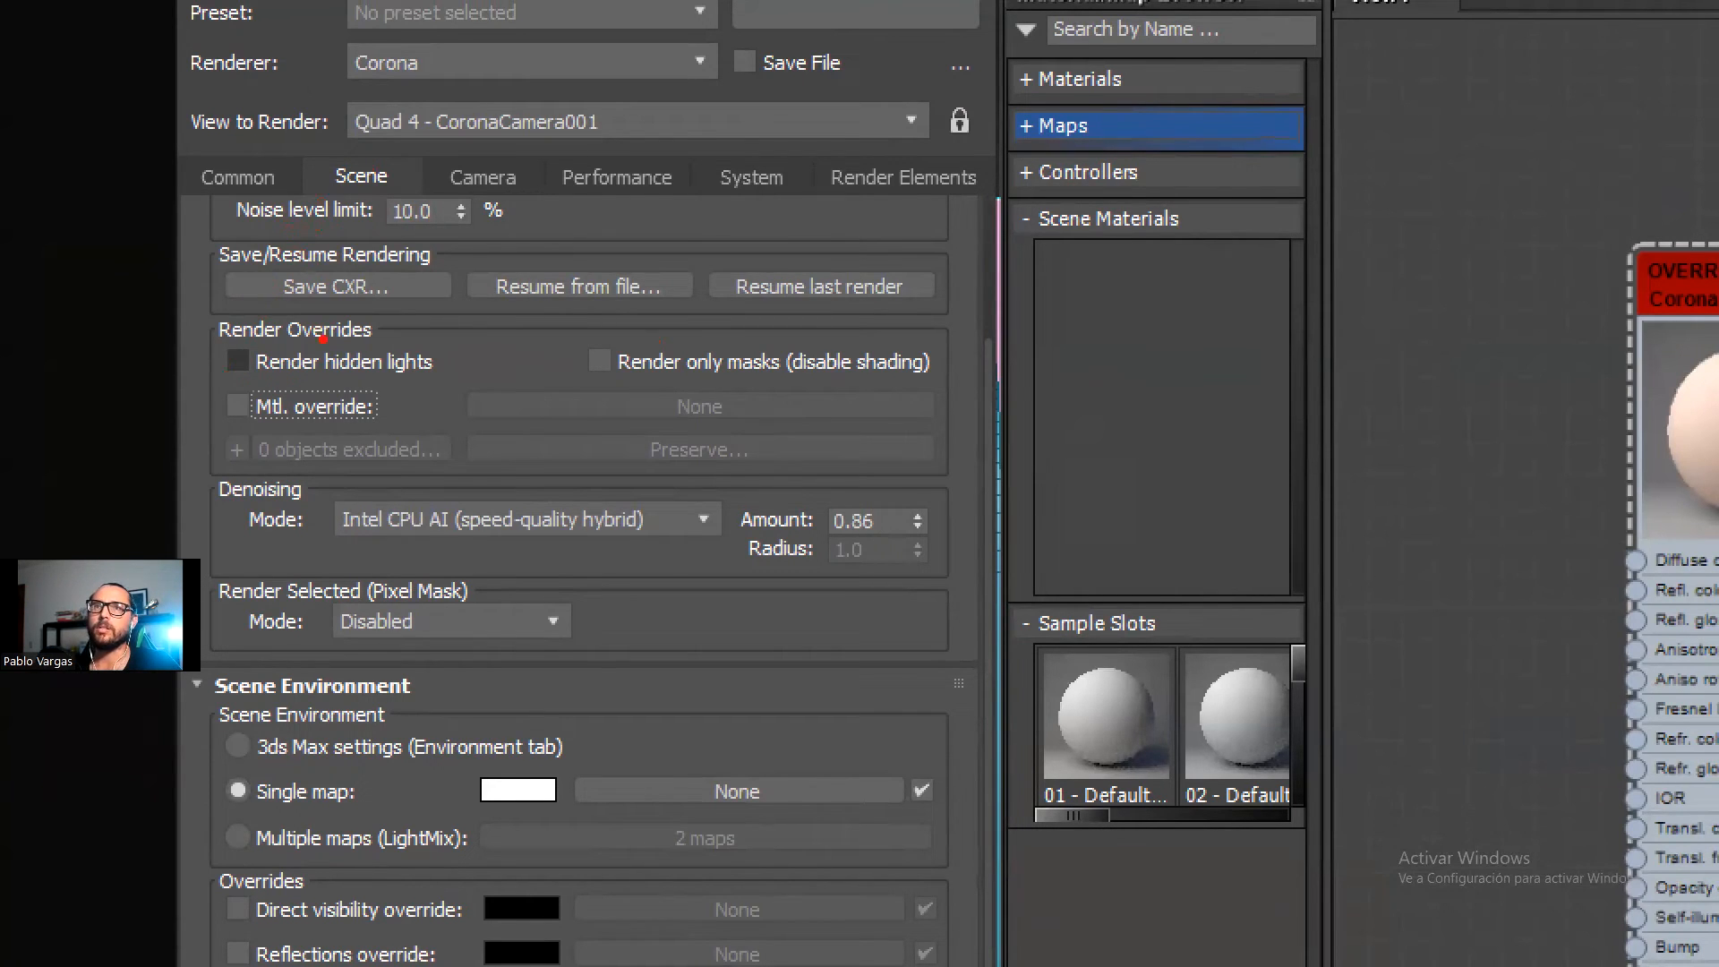
pyautogui.moveTo(198, 331); pyautogui.dragTo(269, 489)
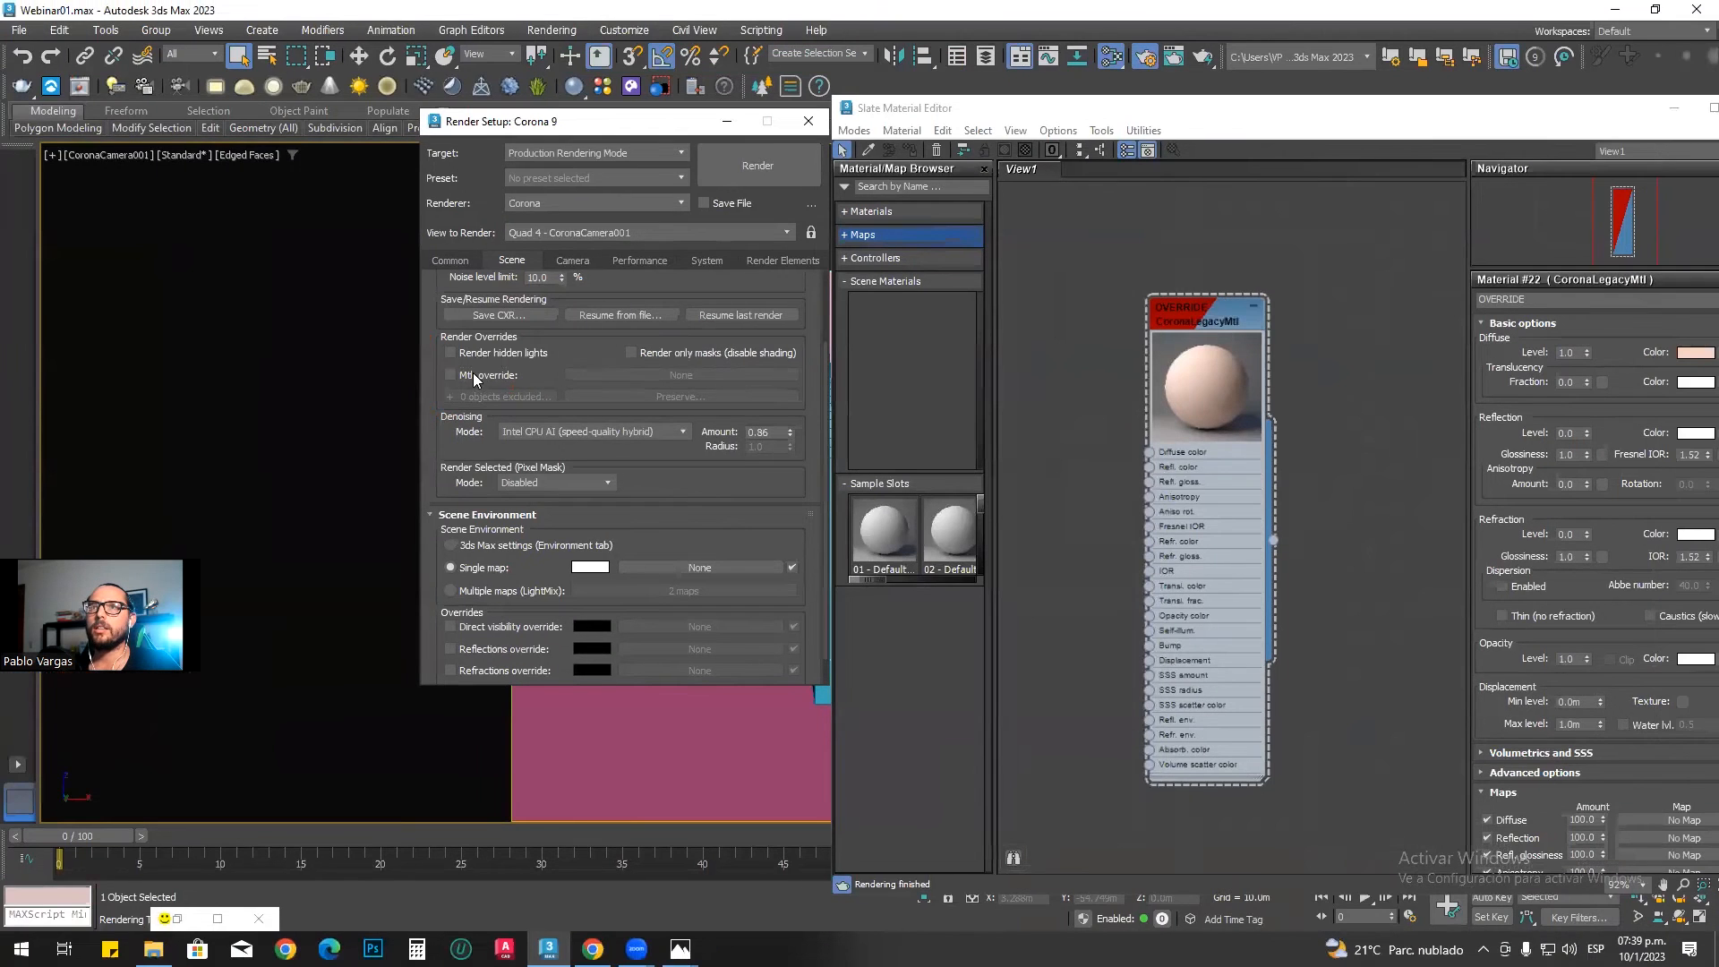
pyautogui.click(284, 409)
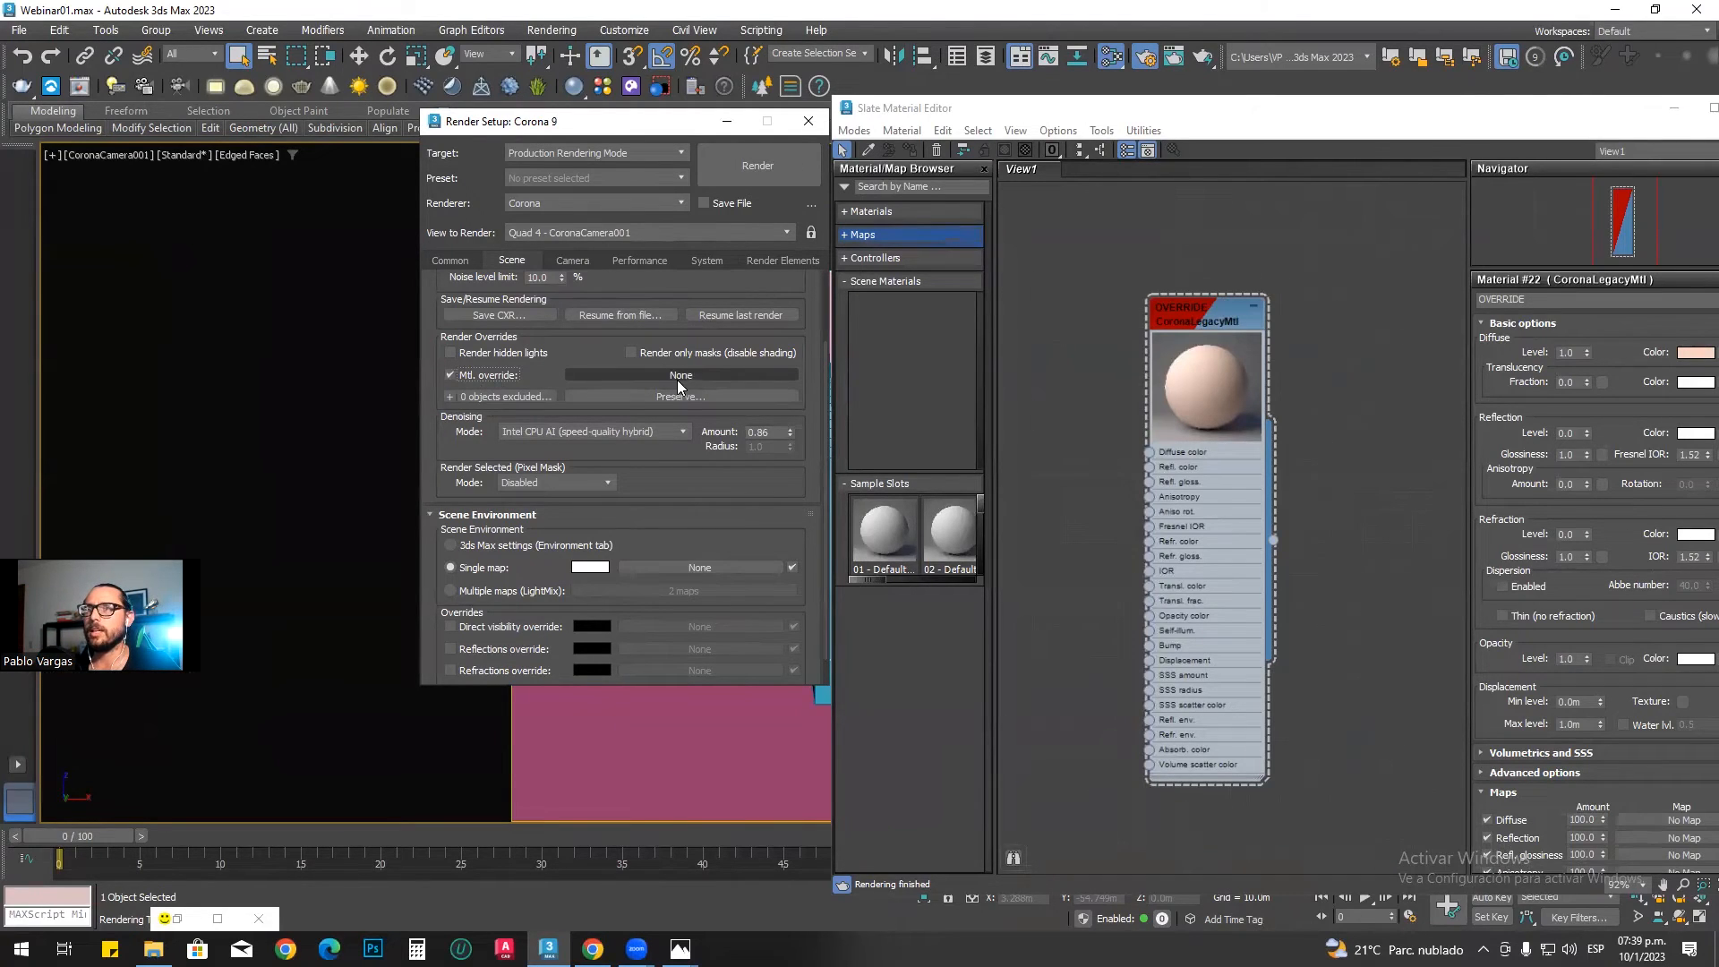
# Step: Assign the OVERRIDE material to the Mtl. override slot as an instance and close Render Setup
pyautogui.click(1338, 527)
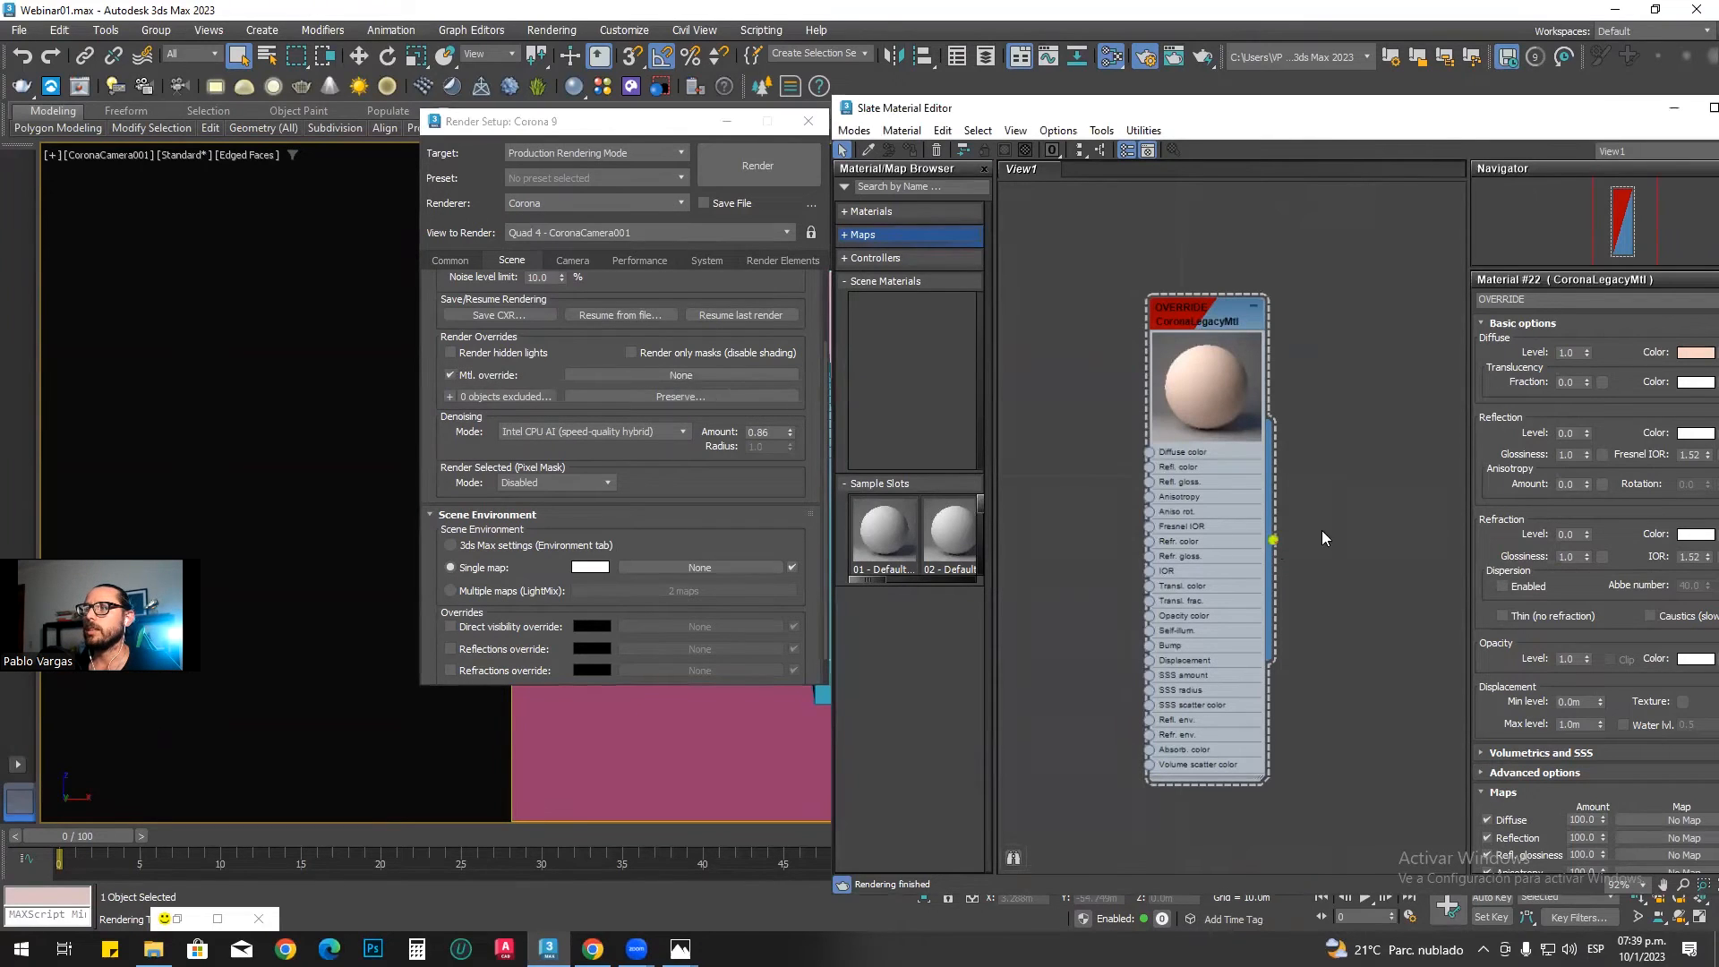
pyautogui.moveTo(1302, 435); pyautogui.dragTo(691, 376)
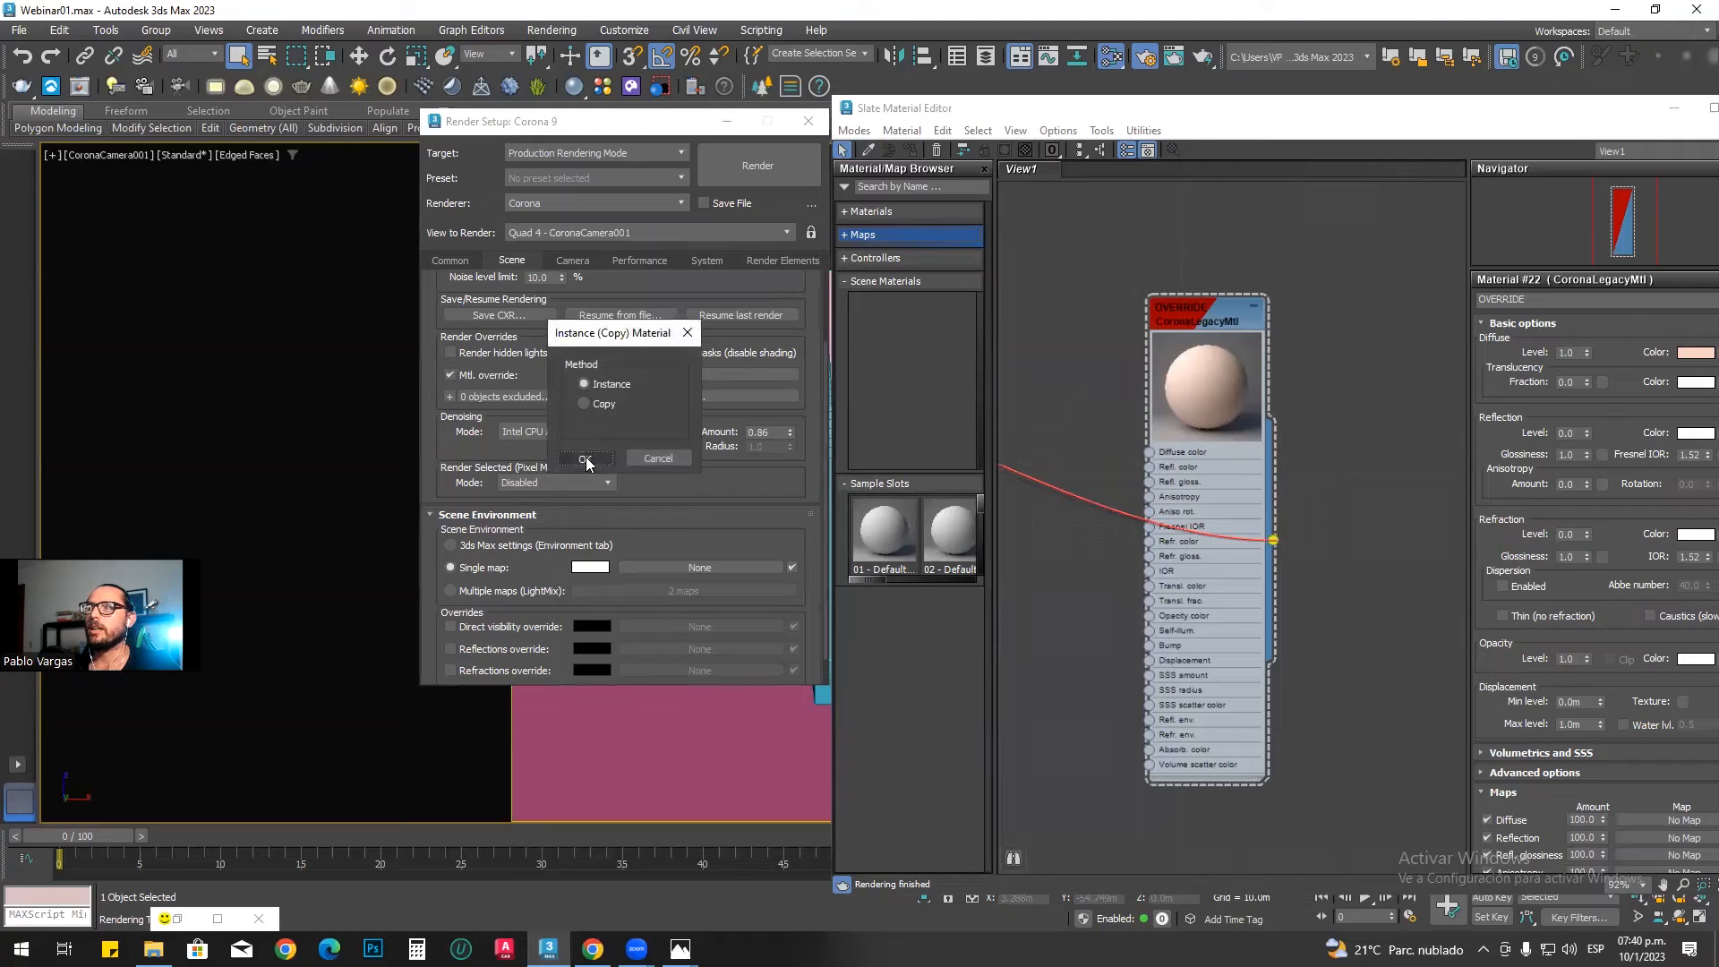
pyautogui.click(584, 457)
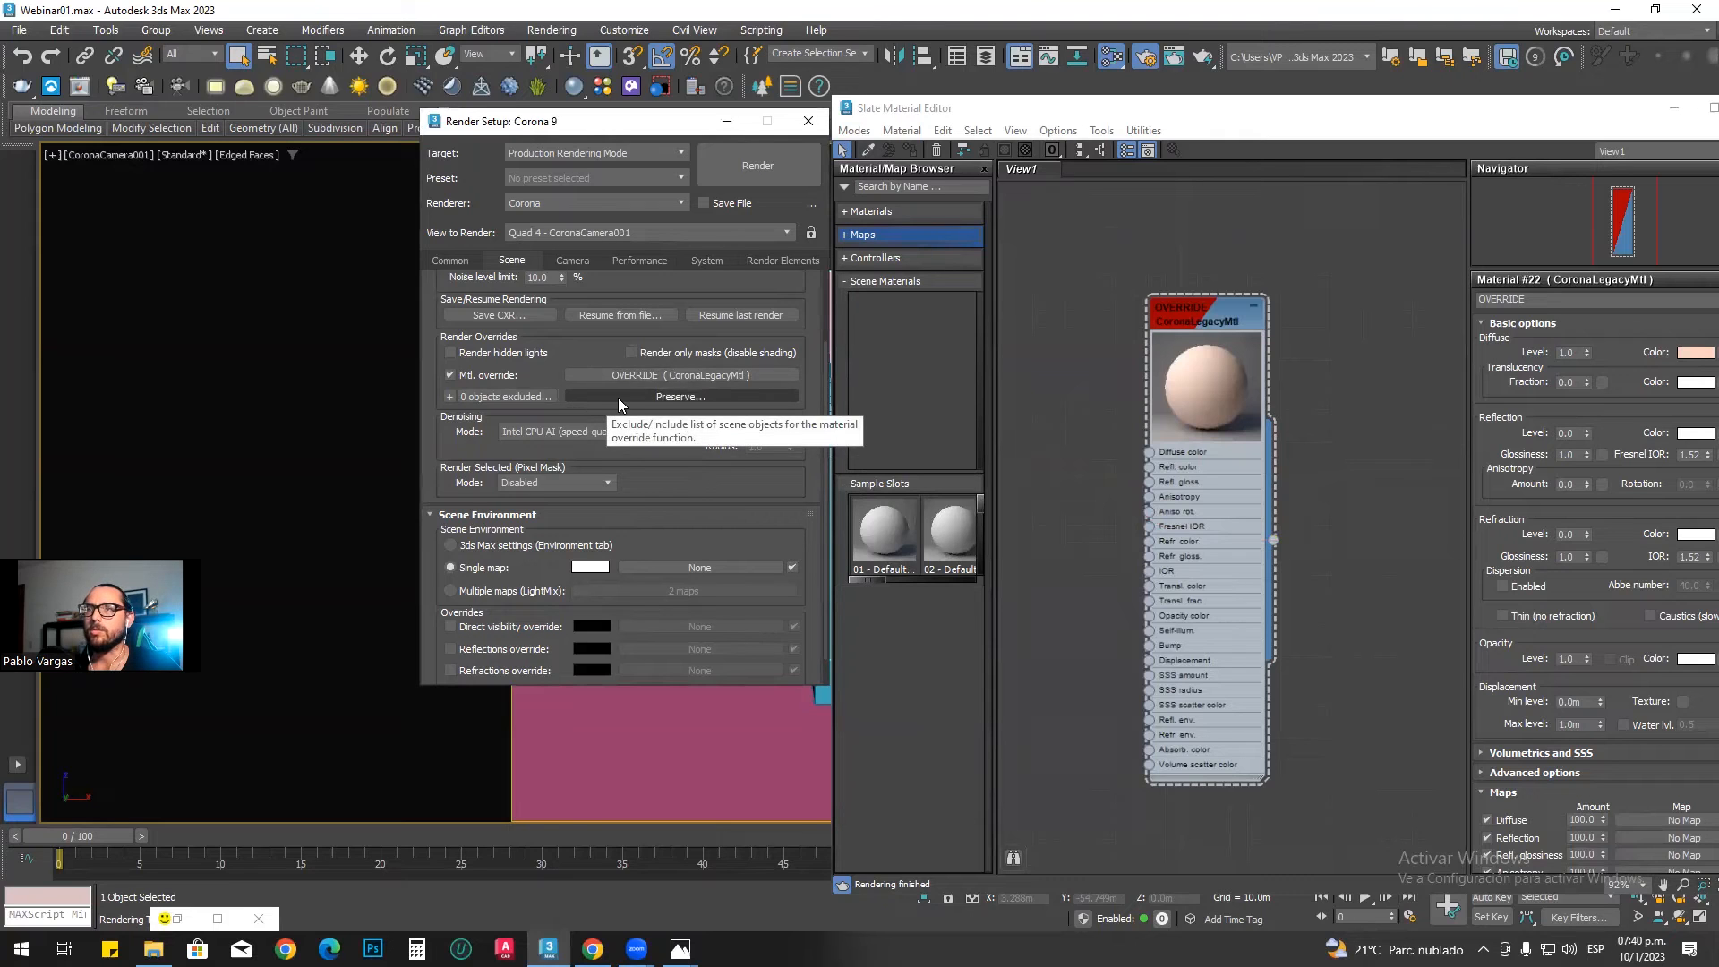
pyautogui.click(808, 120)
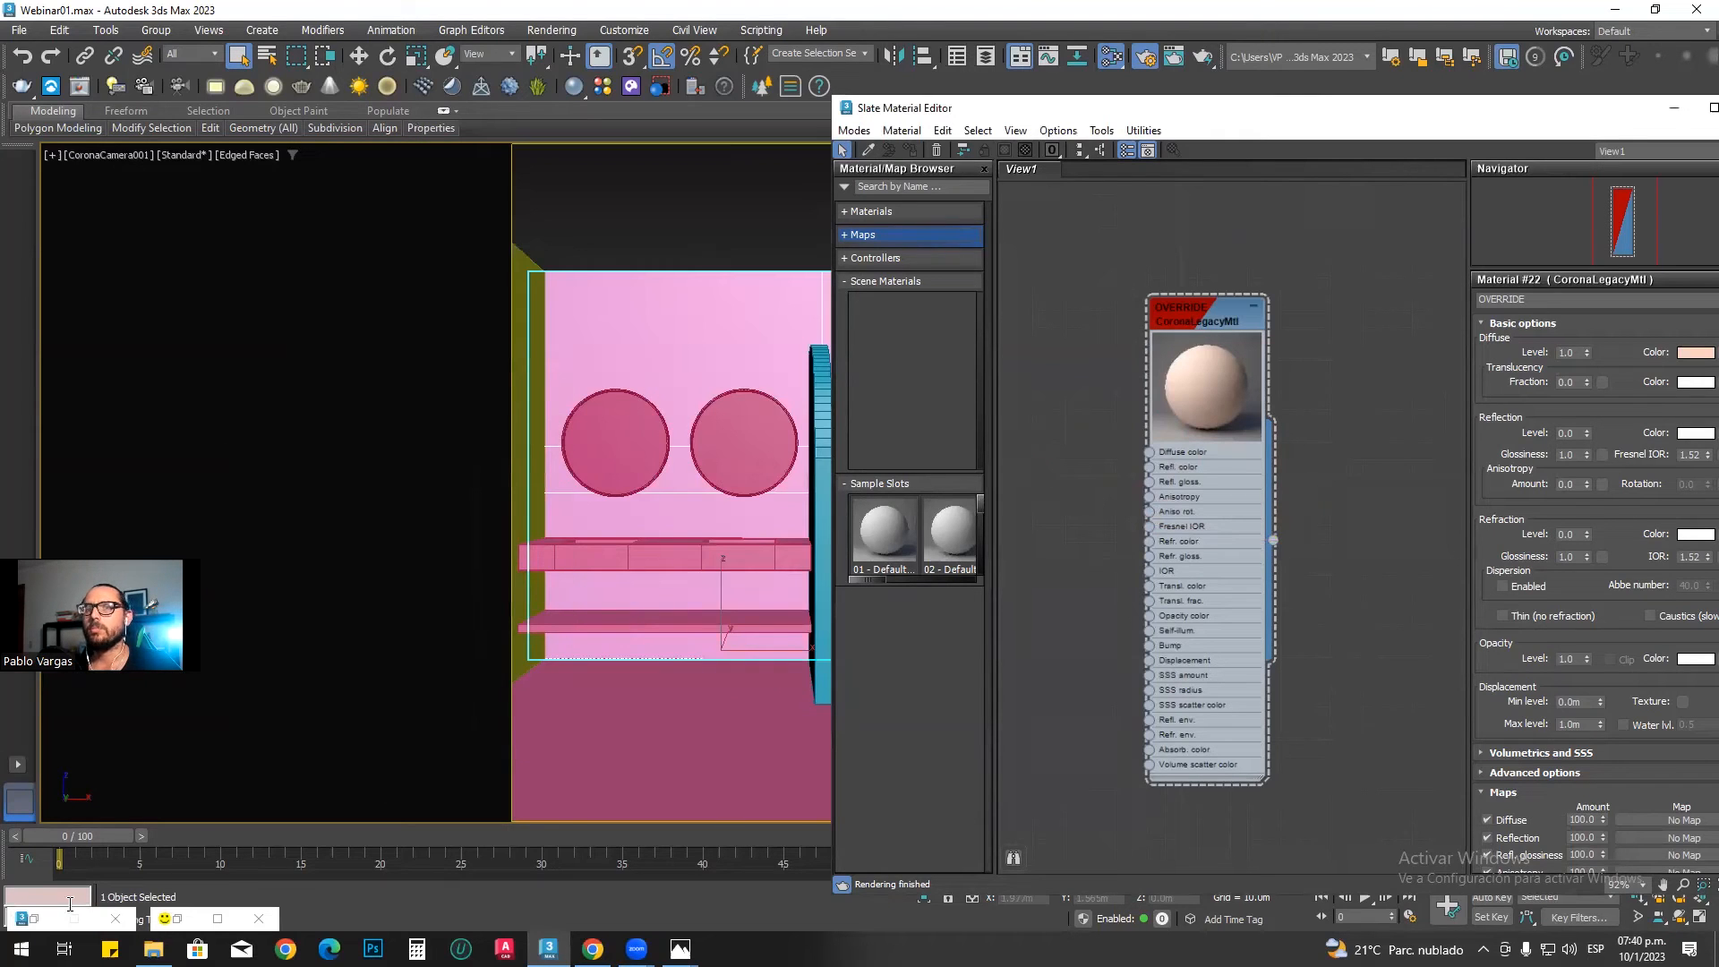
# Step: Restore the Corona frame buffer, start interactive rendering, and reposition its window to show the whole image
pyautogui.click(174, 919)
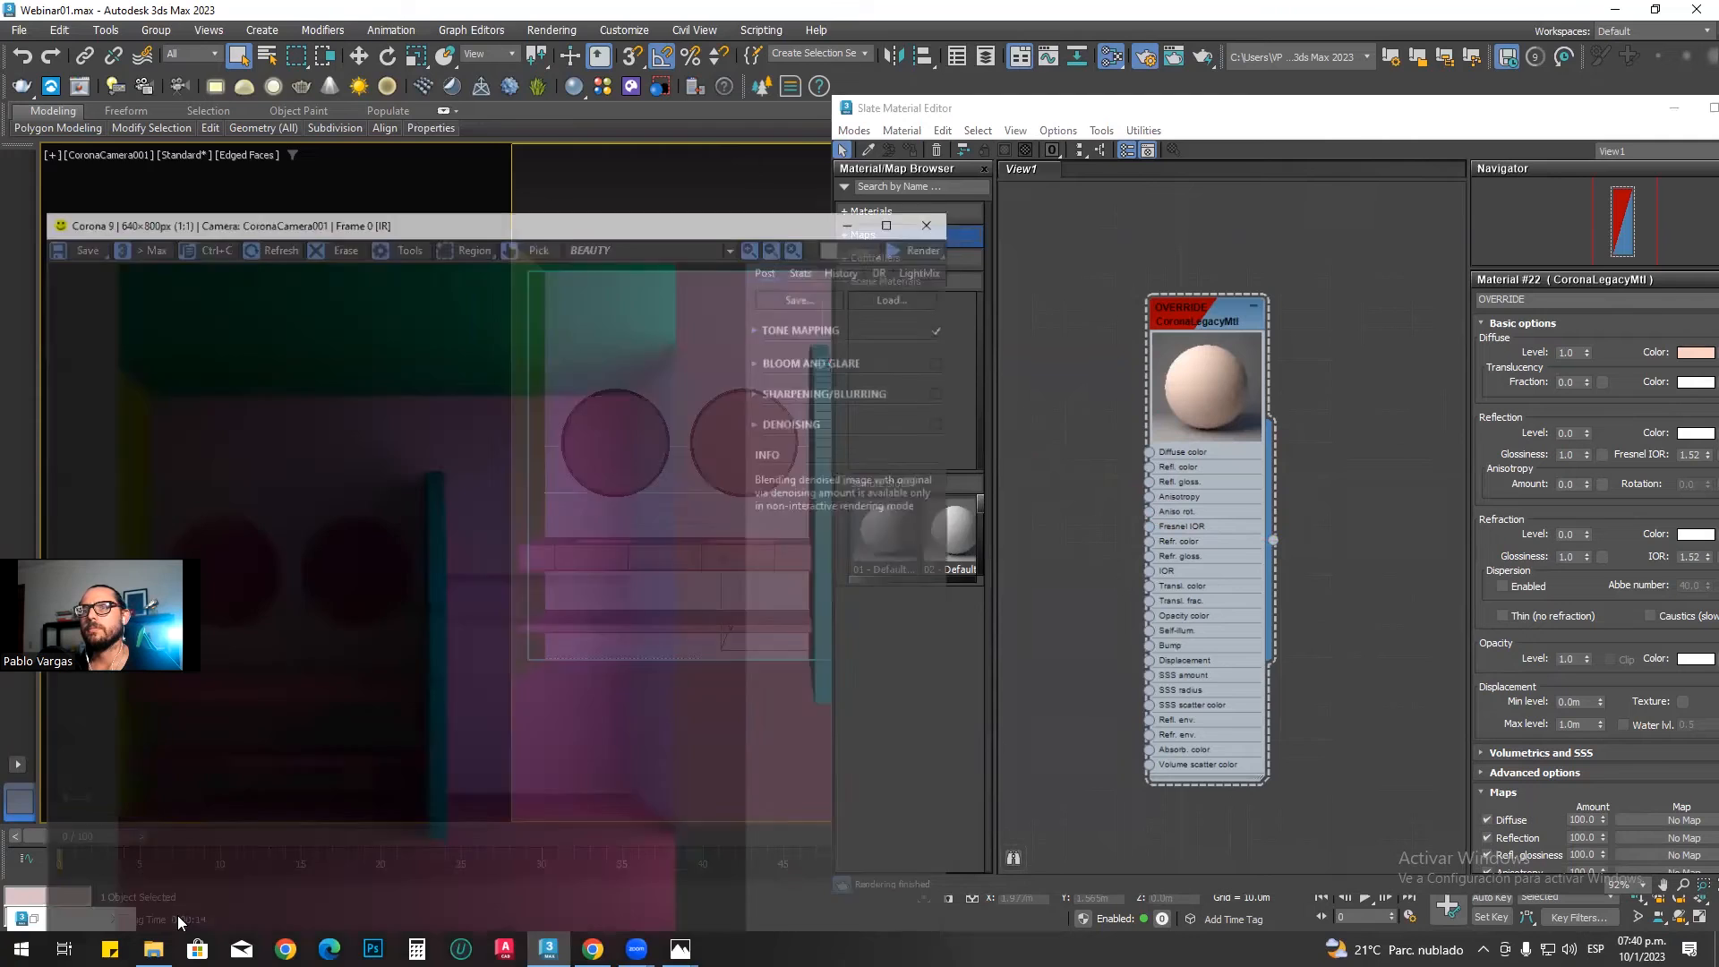
pyautogui.rightClick(921, 208)
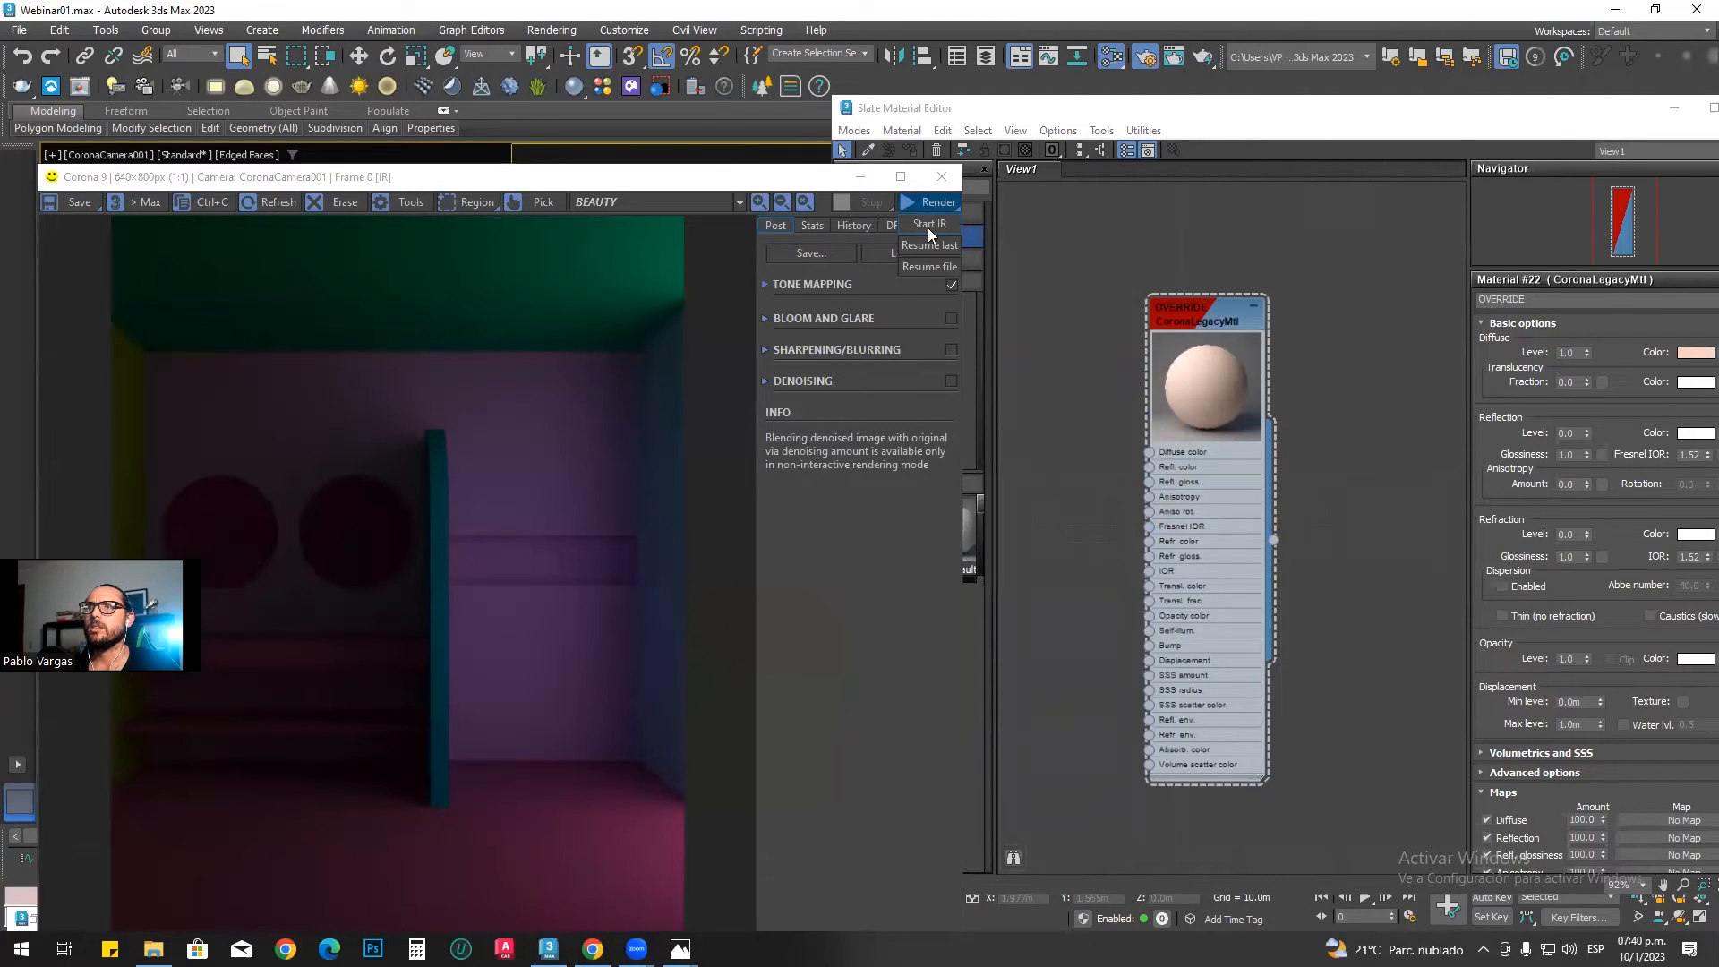
pyautogui.click(928, 226)
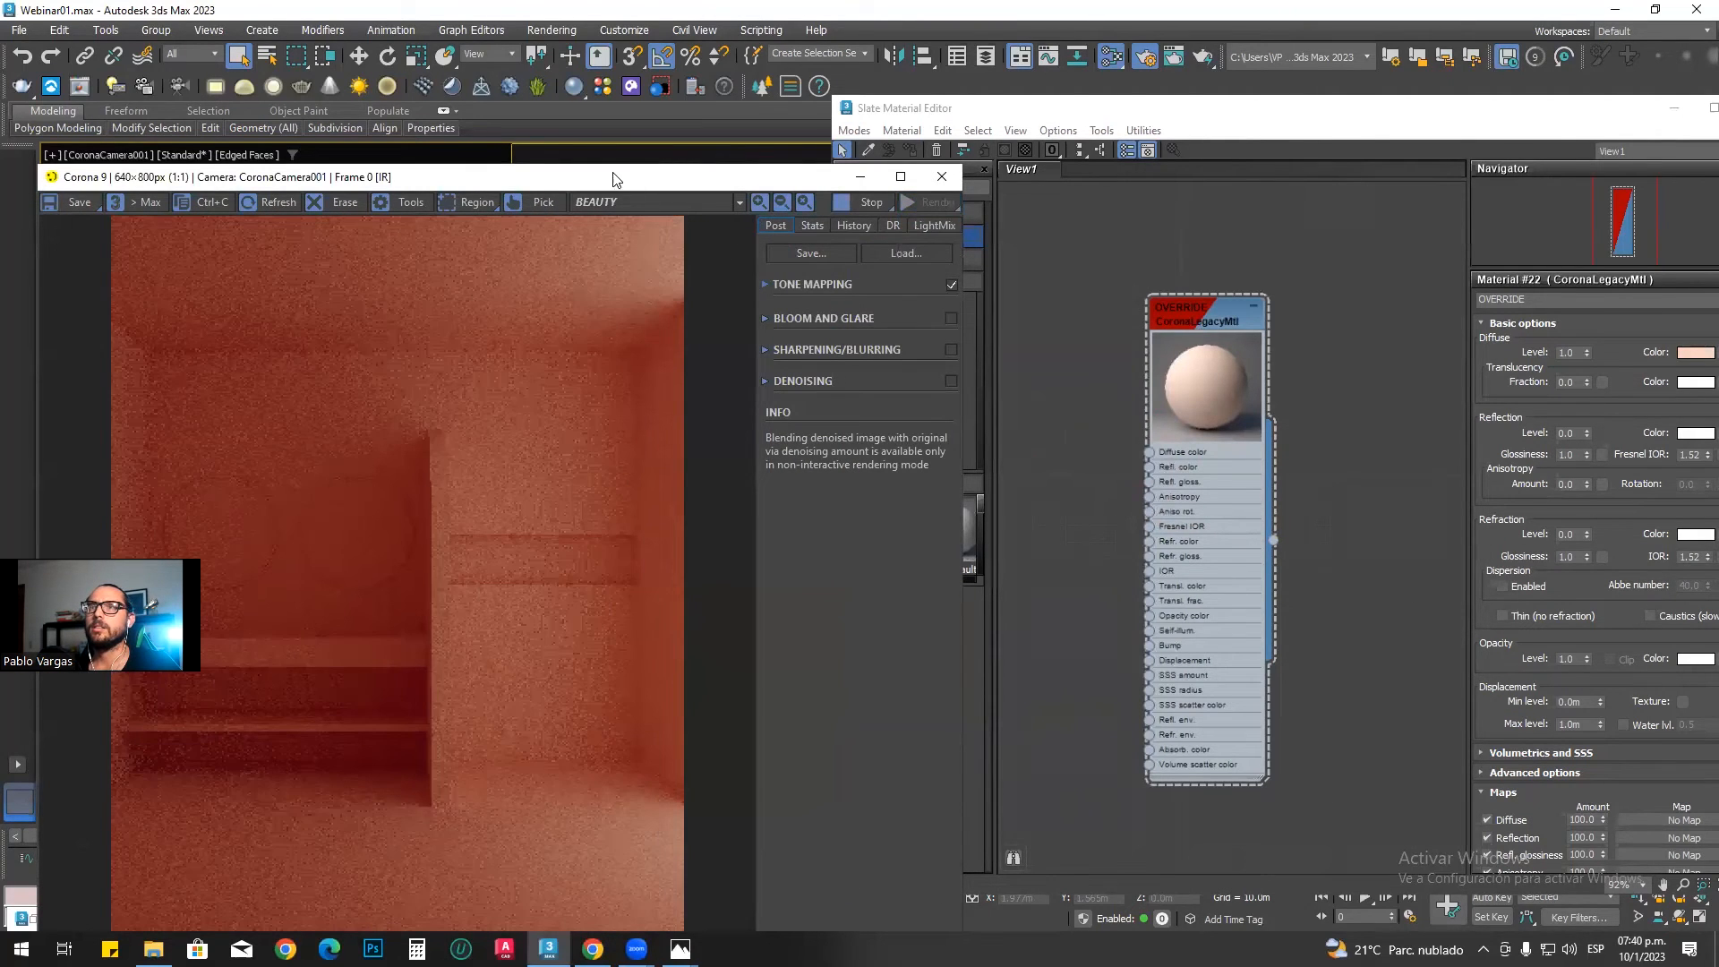
pyautogui.moveTo(603, 174); pyautogui.dragTo(596, 97)
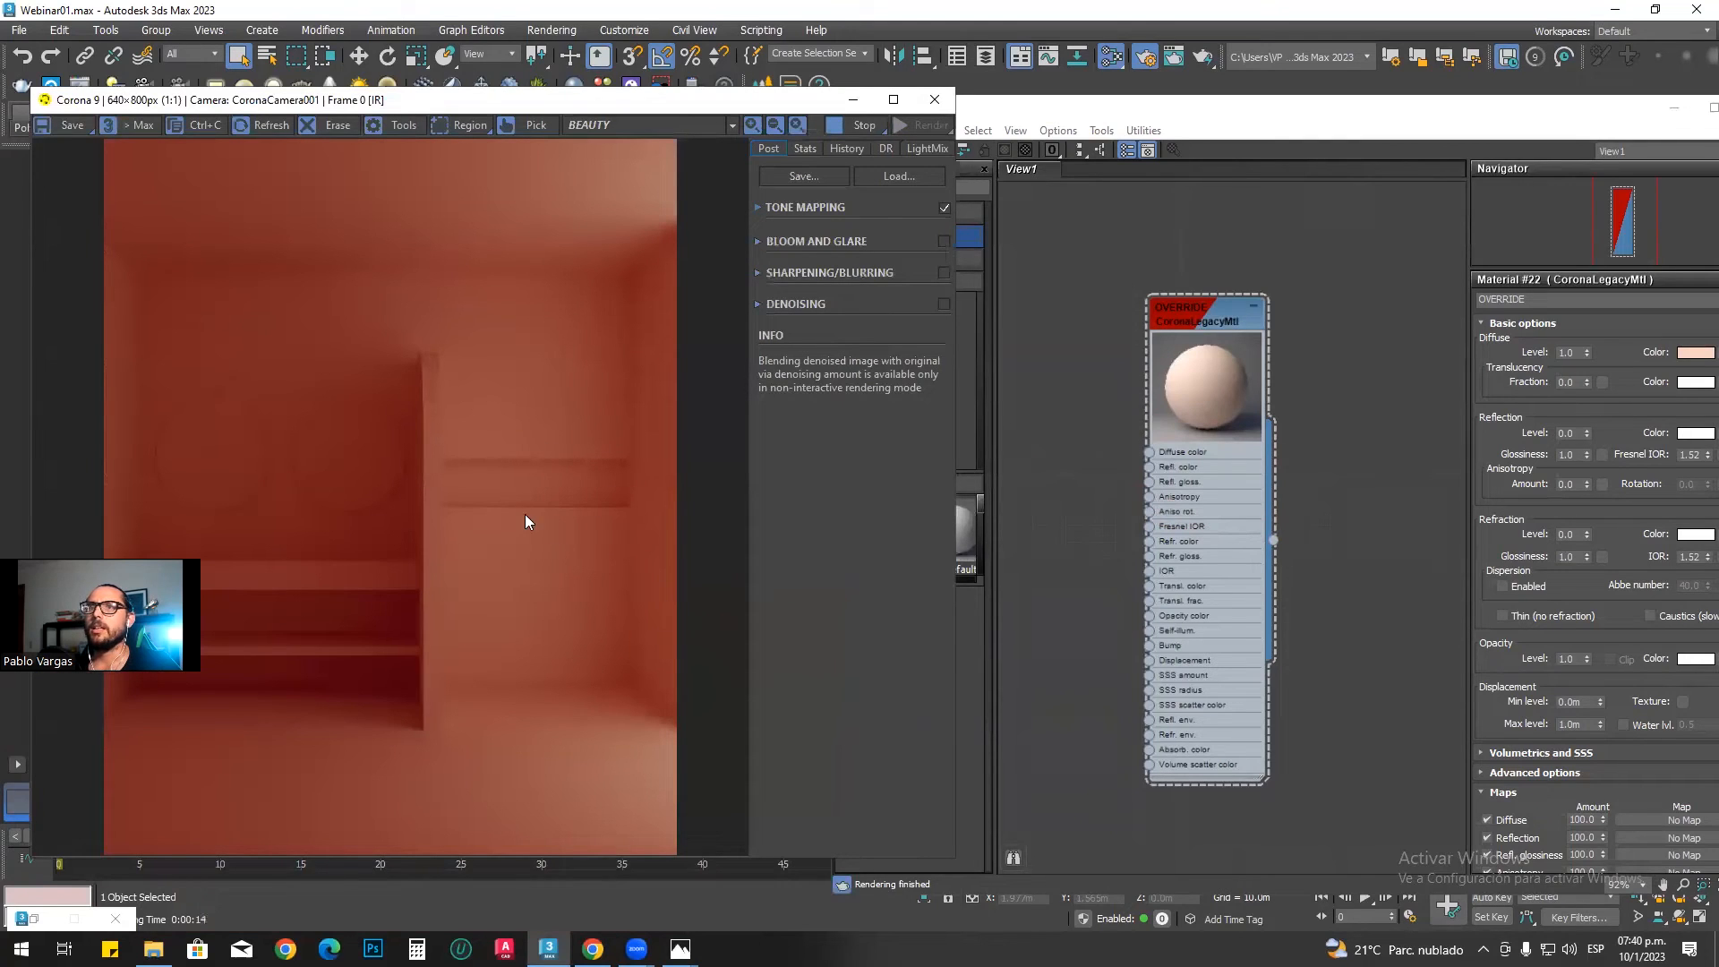
# Step: Open the Corona Color Picker for the OVERRIDE material's diffuse color and place it beside the render
pyautogui.click(1202, 317)
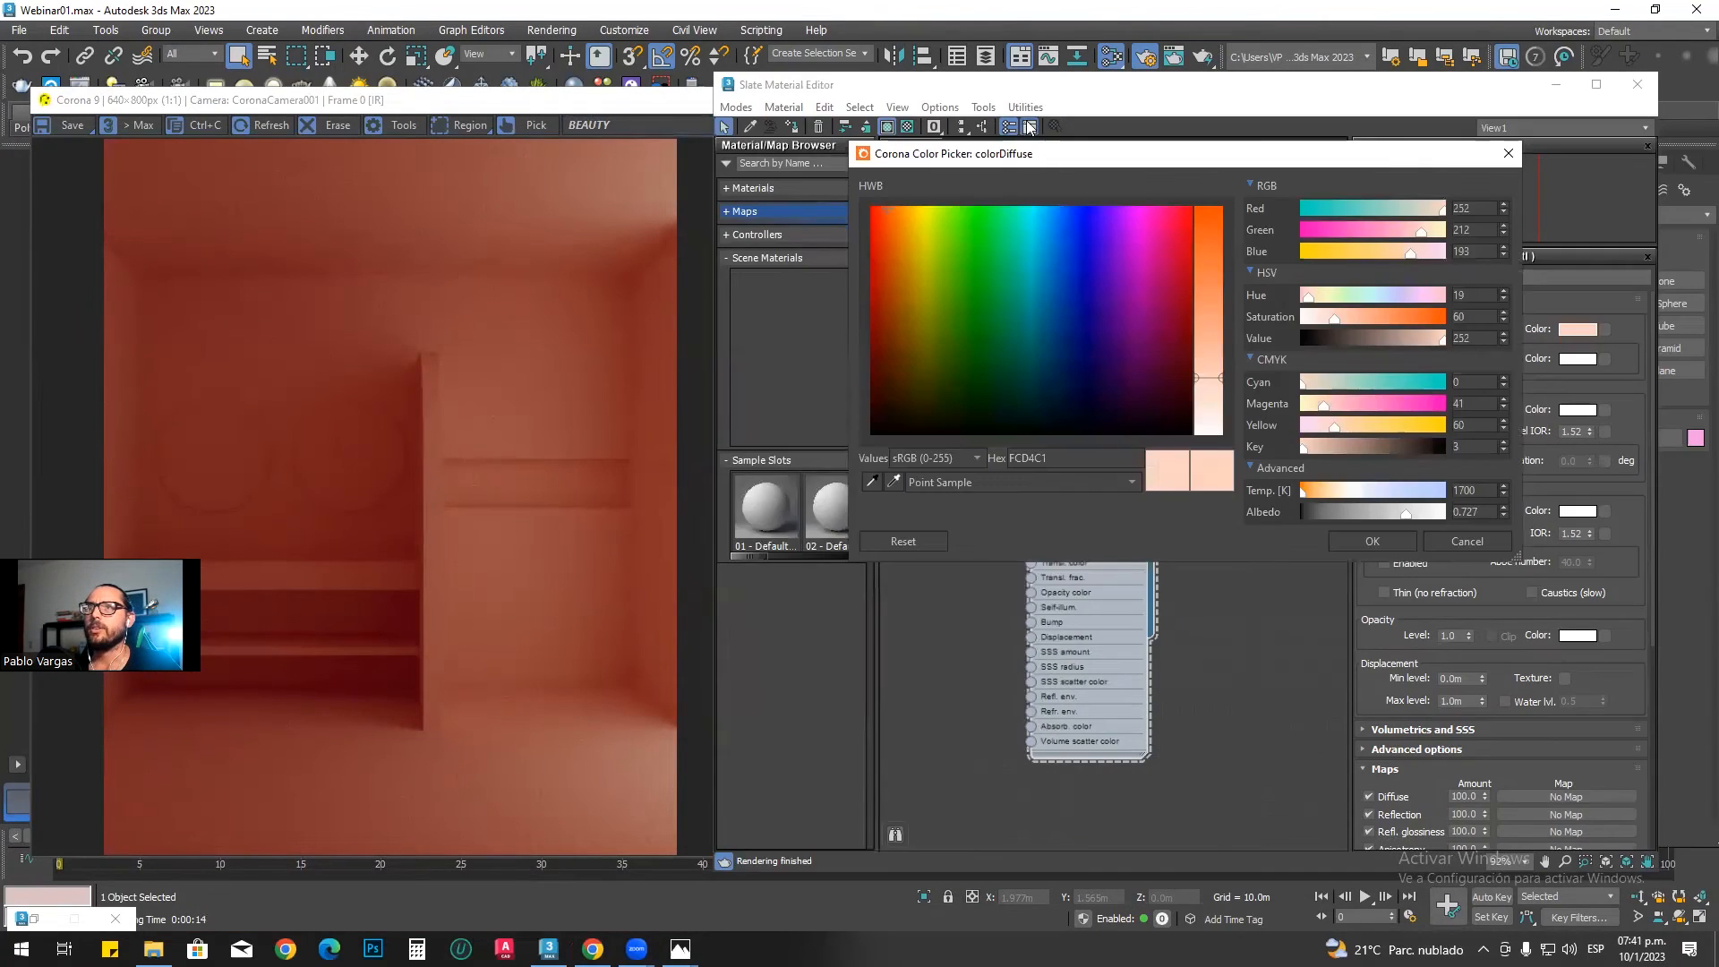
pyautogui.click(1090, 107)
pyautogui.moveTo(1088, 101); pyautogui.dragTo(1232, 168)
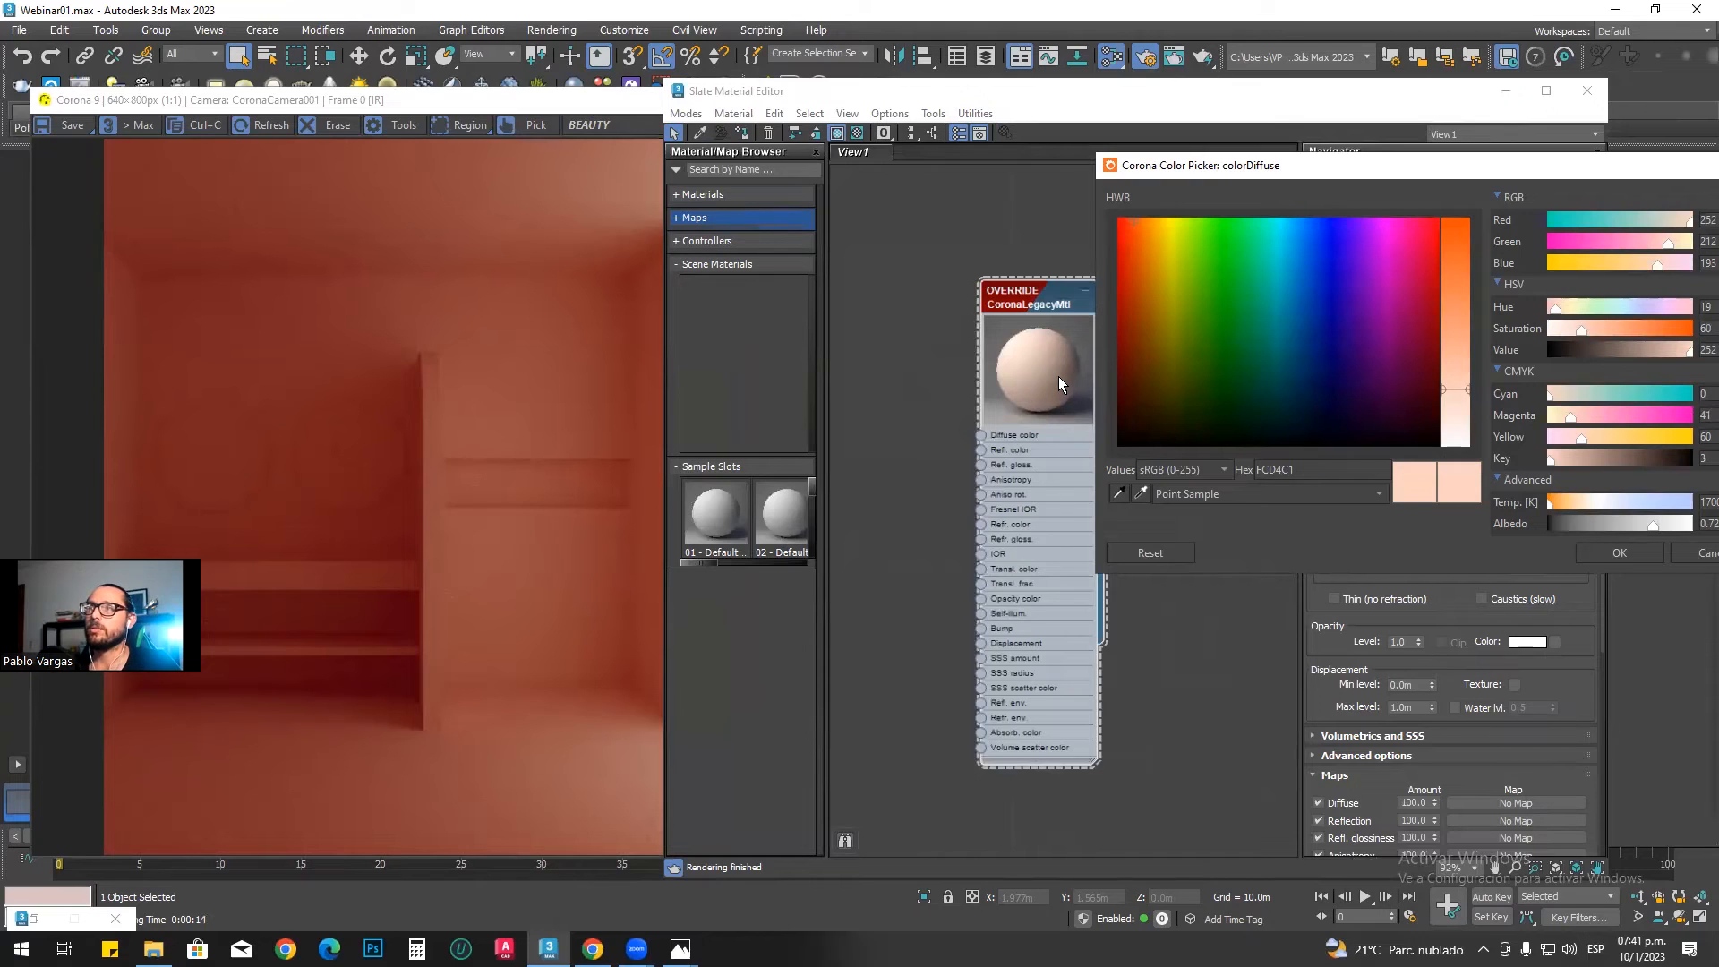
# Step: Expand the frame buffer's tone mapping settings and raise Simple Exposure to 0.848
pyautogui.click(582, 102)
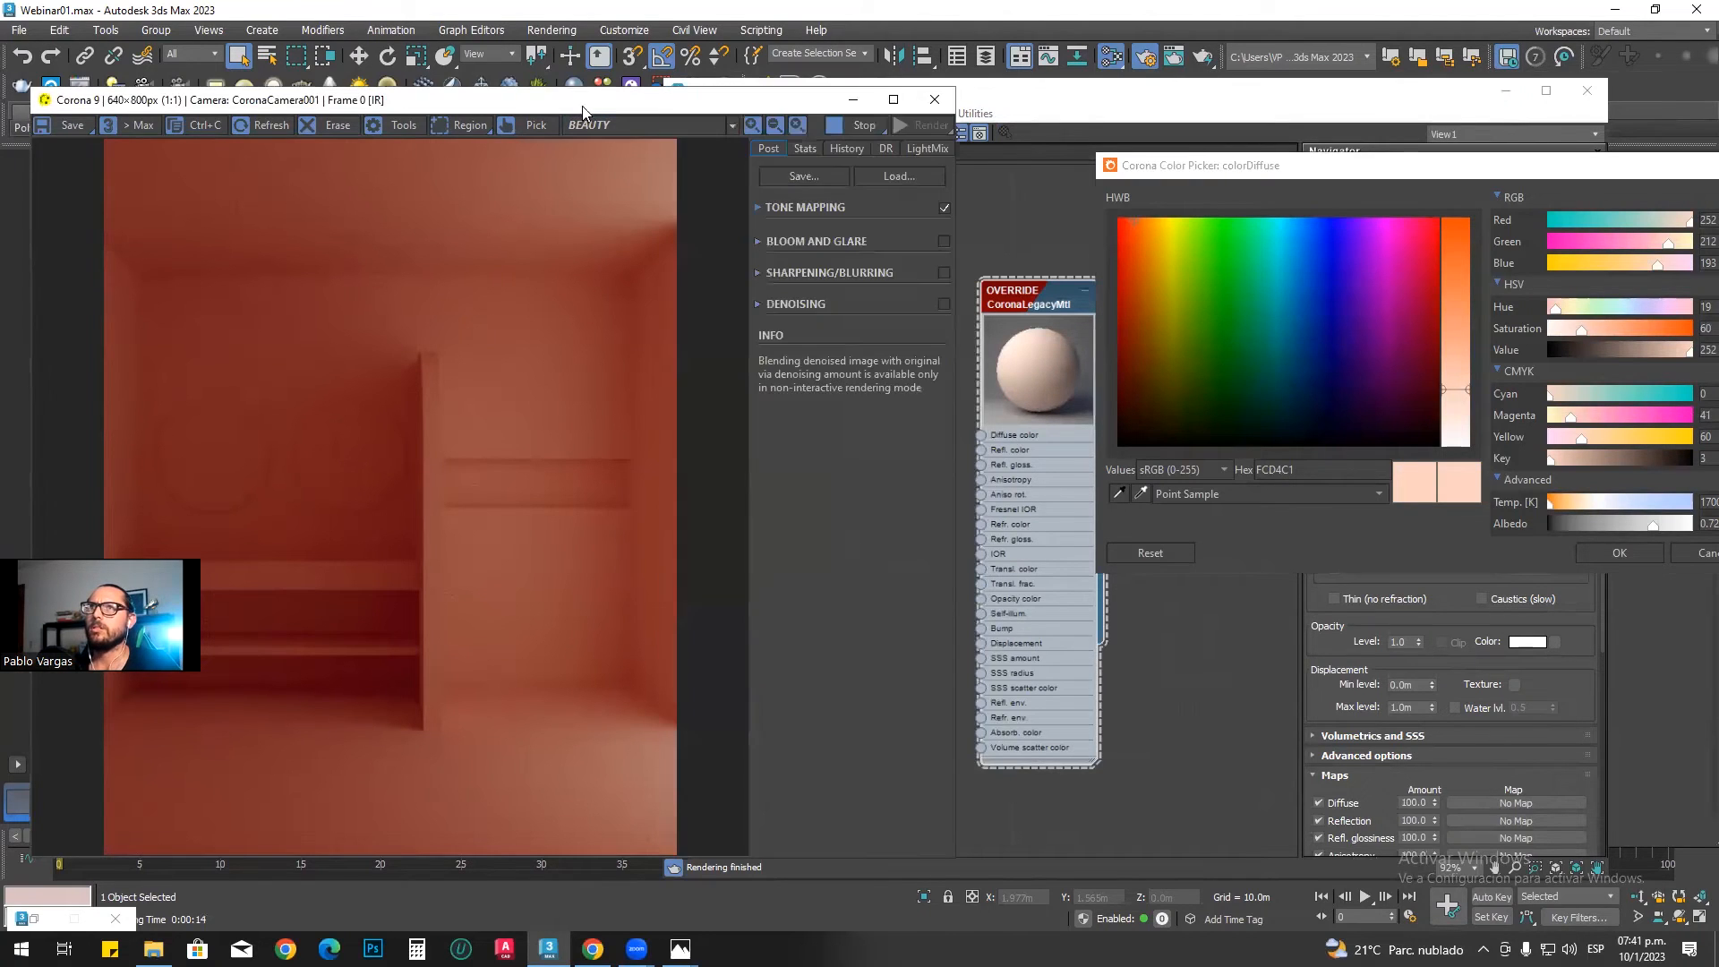
pyautogui.click(804, 208)
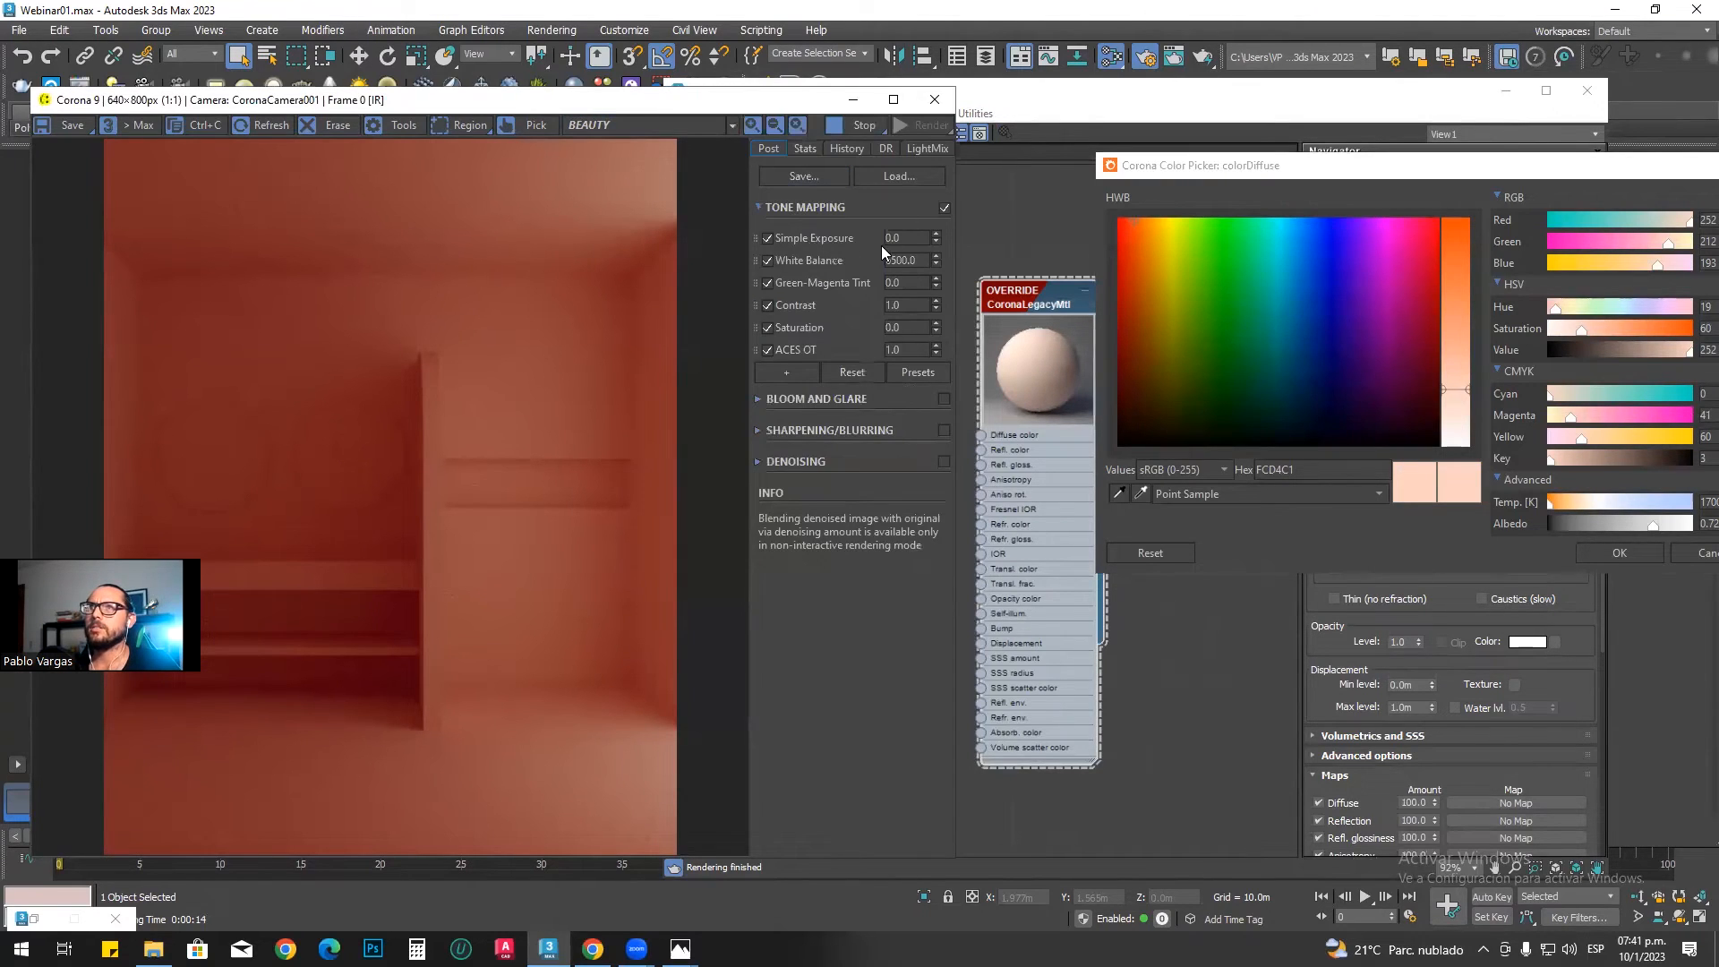
pyautogui.click(935, 234)
pyautogui.moveTo(937, 244); pyautogui.dragTo(941, 202)
pyautogui.moveTo(940, 233); pyautogui.dragTo(950, 87)
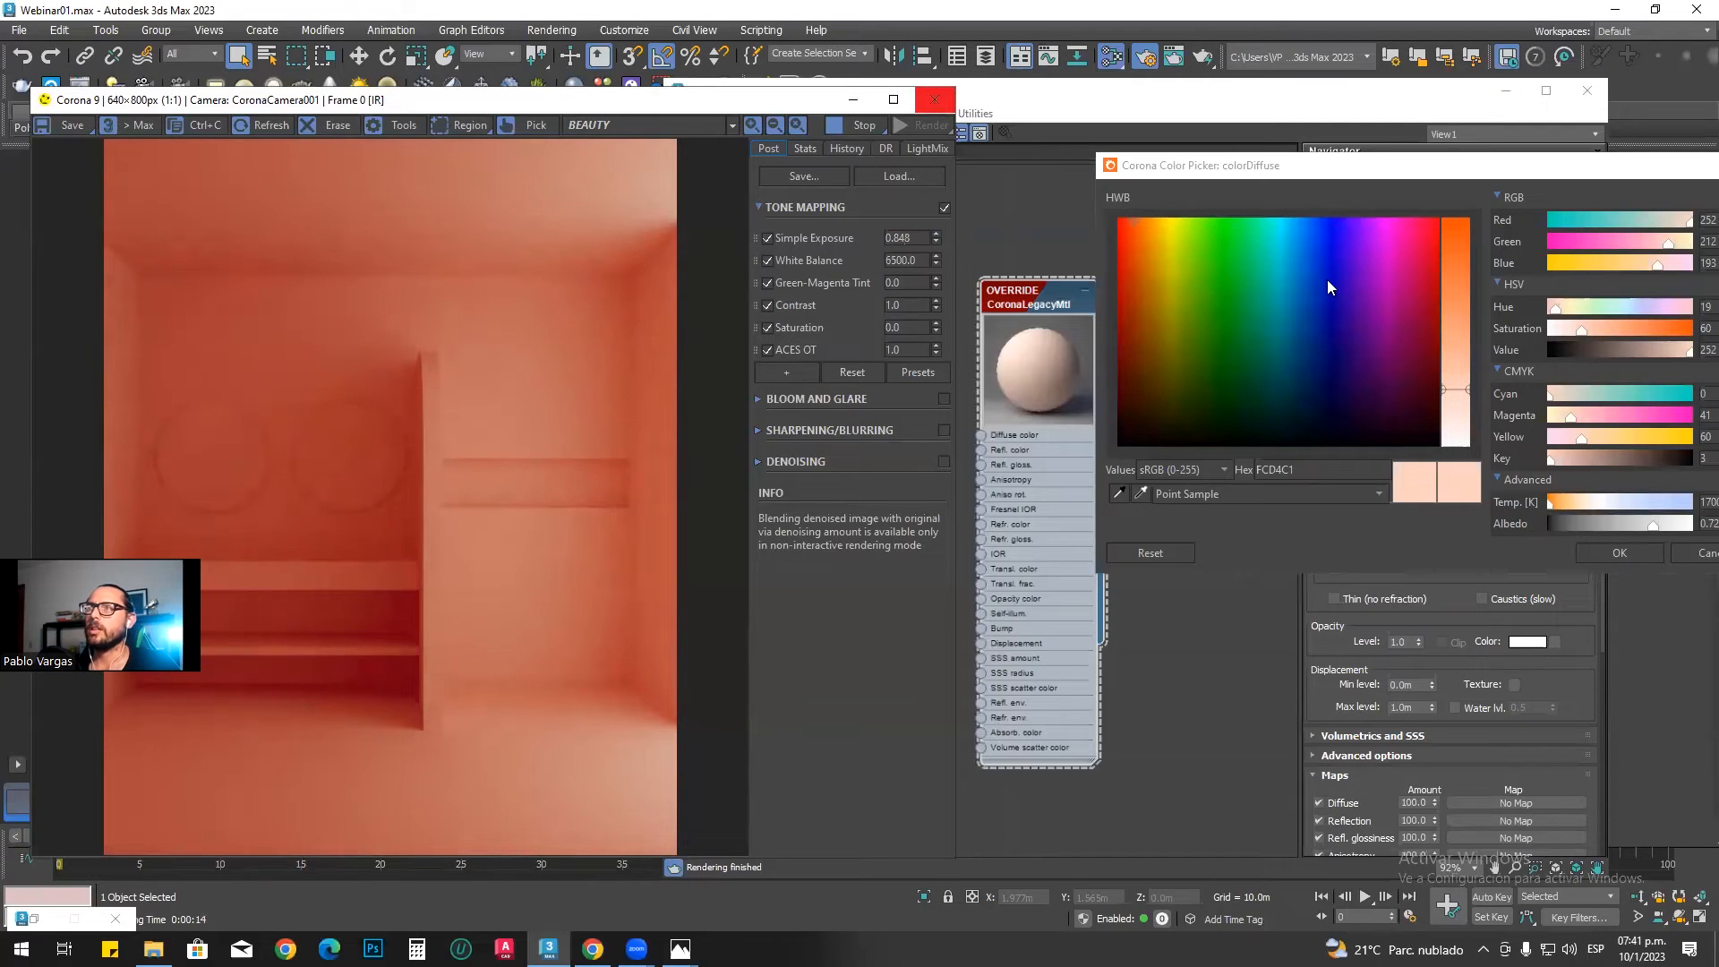
# Step: Change the OVERRIDE material's diffuse color to a pale warm orange, hex FBE8D2
pyautogui.click(1466, 400)
pyautogui.moveTo(1466, 401); pyautogui.dragTo(1467, 406)
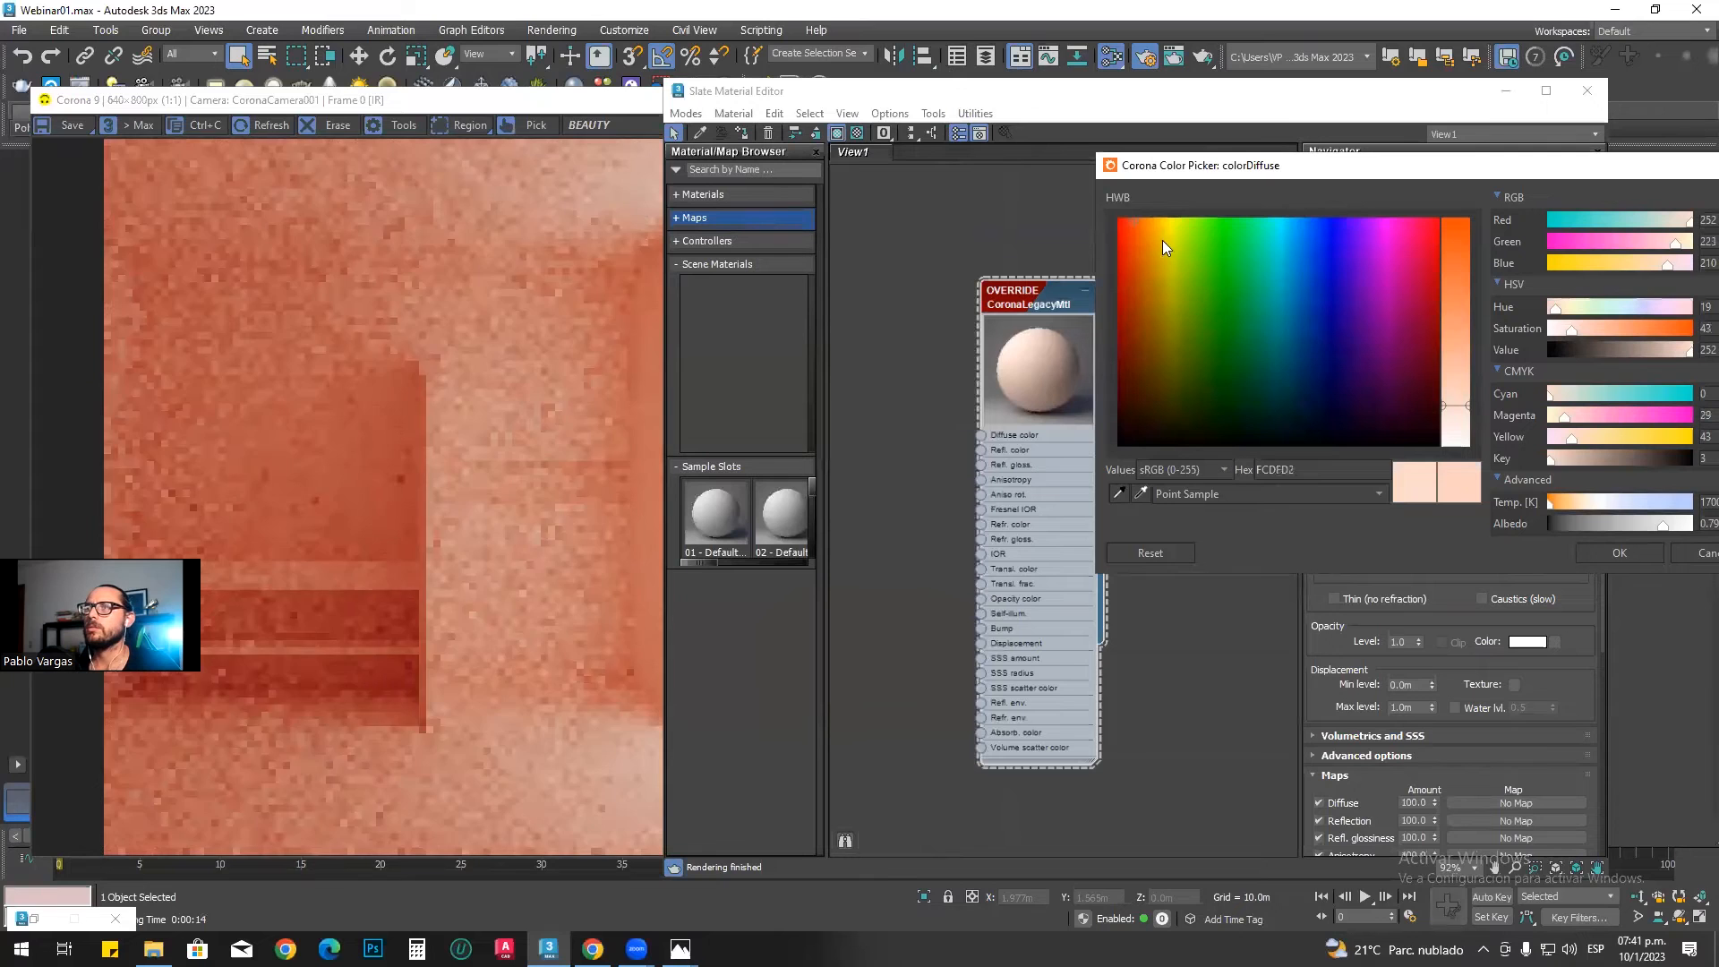
pyautogui.click(1145, 220)
pyautogui.click(1146, 220)
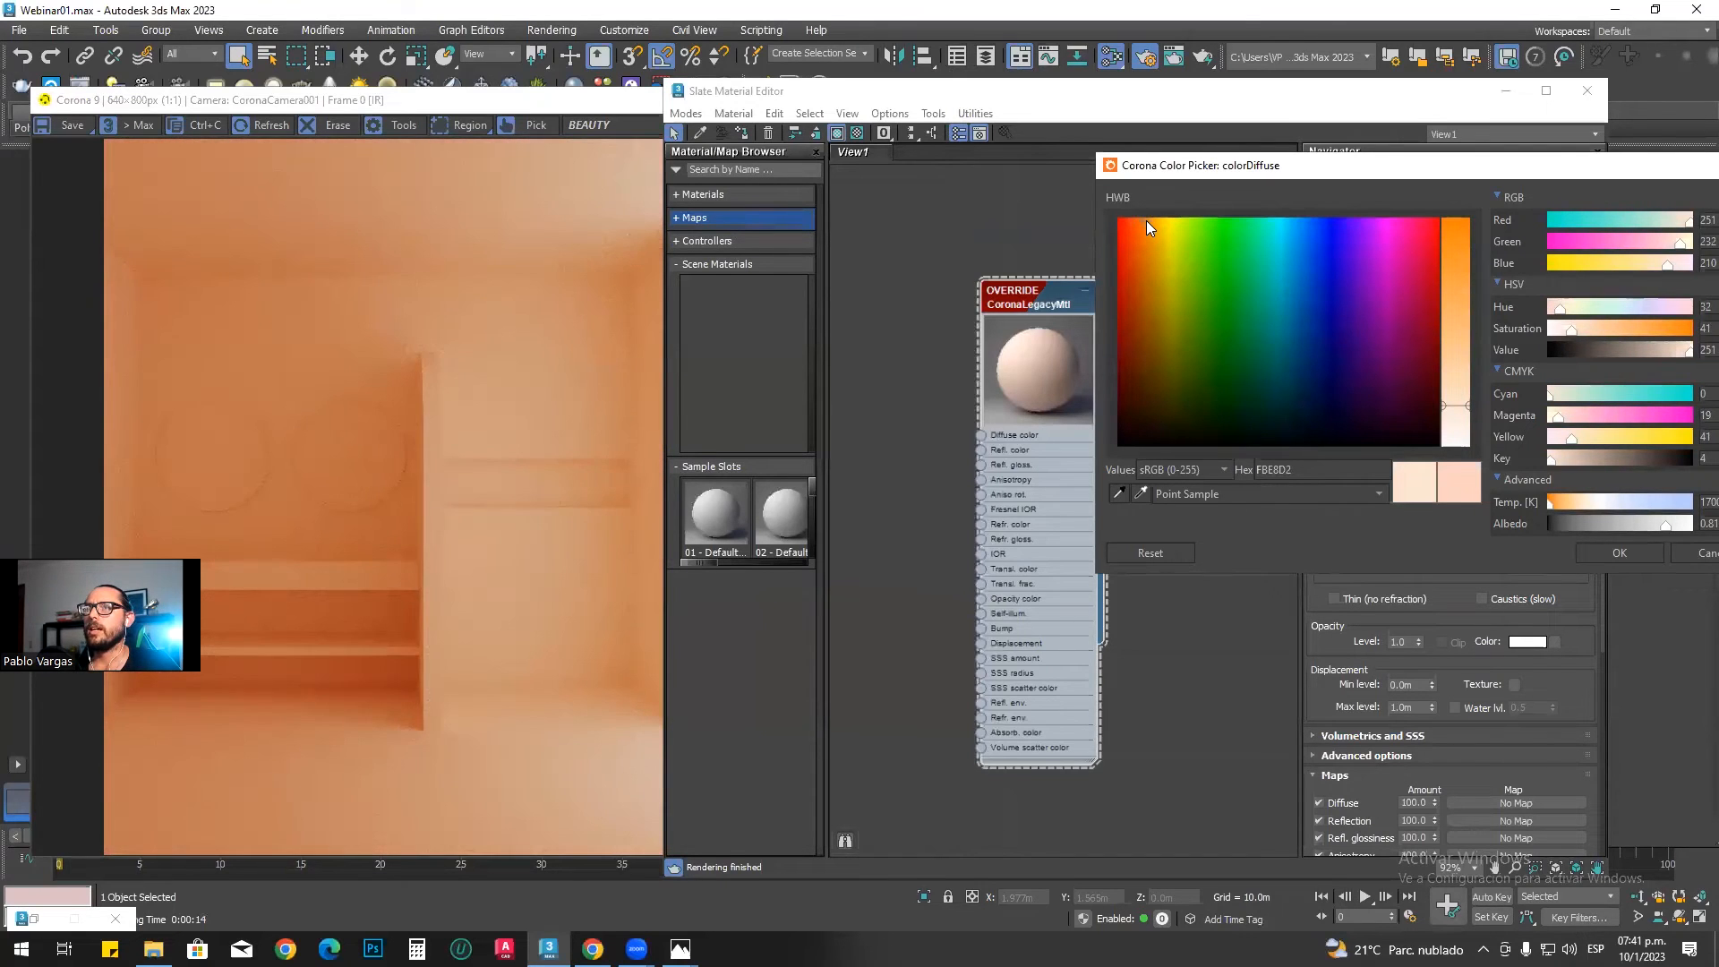
# Step: Arrange the Slate Material Editor and the frame buffer side by side and stop the interactive rendering
pyautogui.moveTo(680, 948)
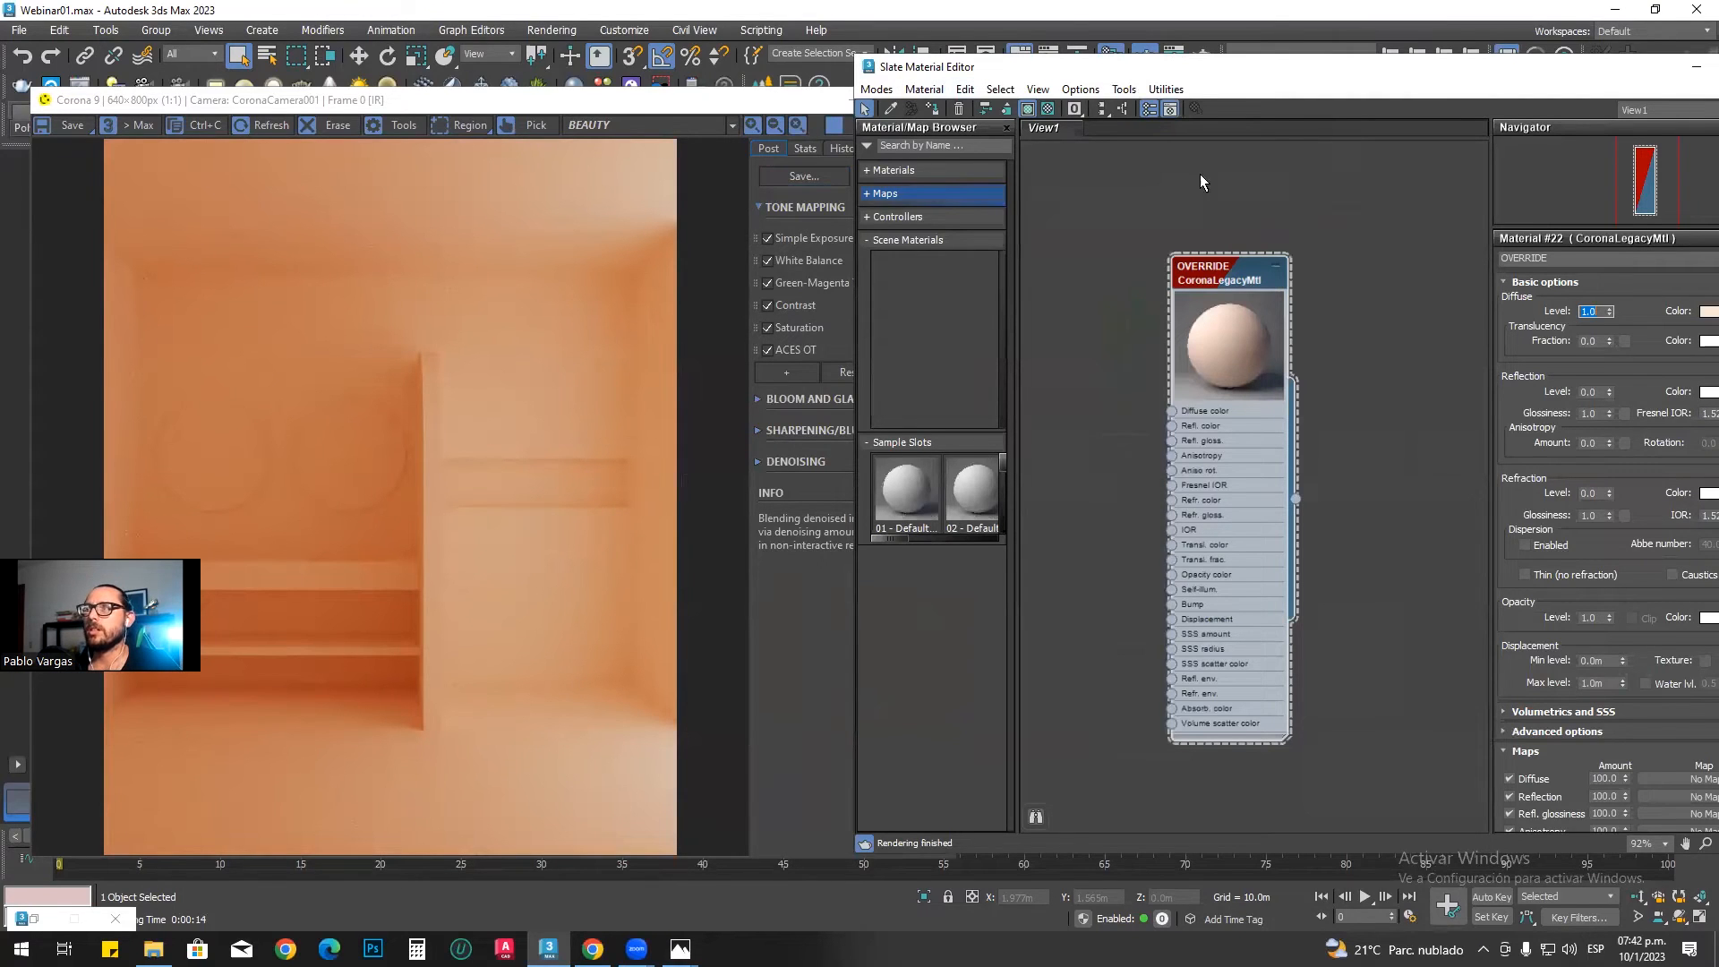
pyautogui.moveTo(1130, 68); pyautogui.dragTo(1208, 74)
pyautogui.moveTo(758, 100); pyautogui.dragTo(720, 88)
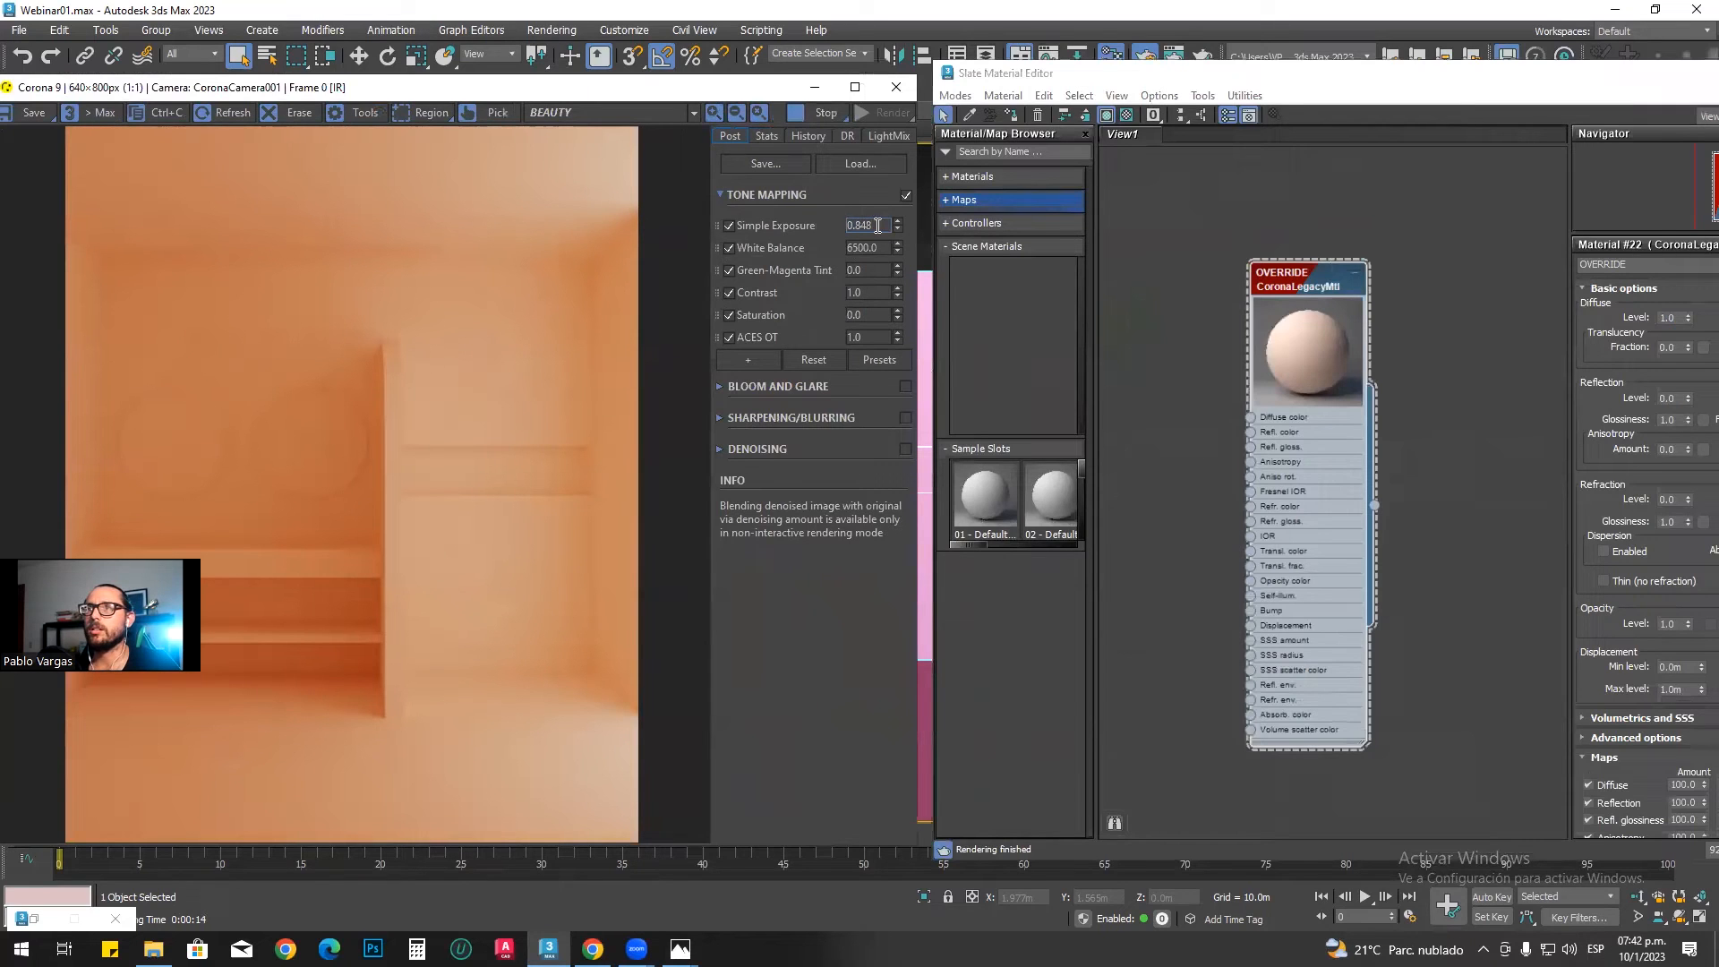
pyautogui.doubleClick(868, 225)
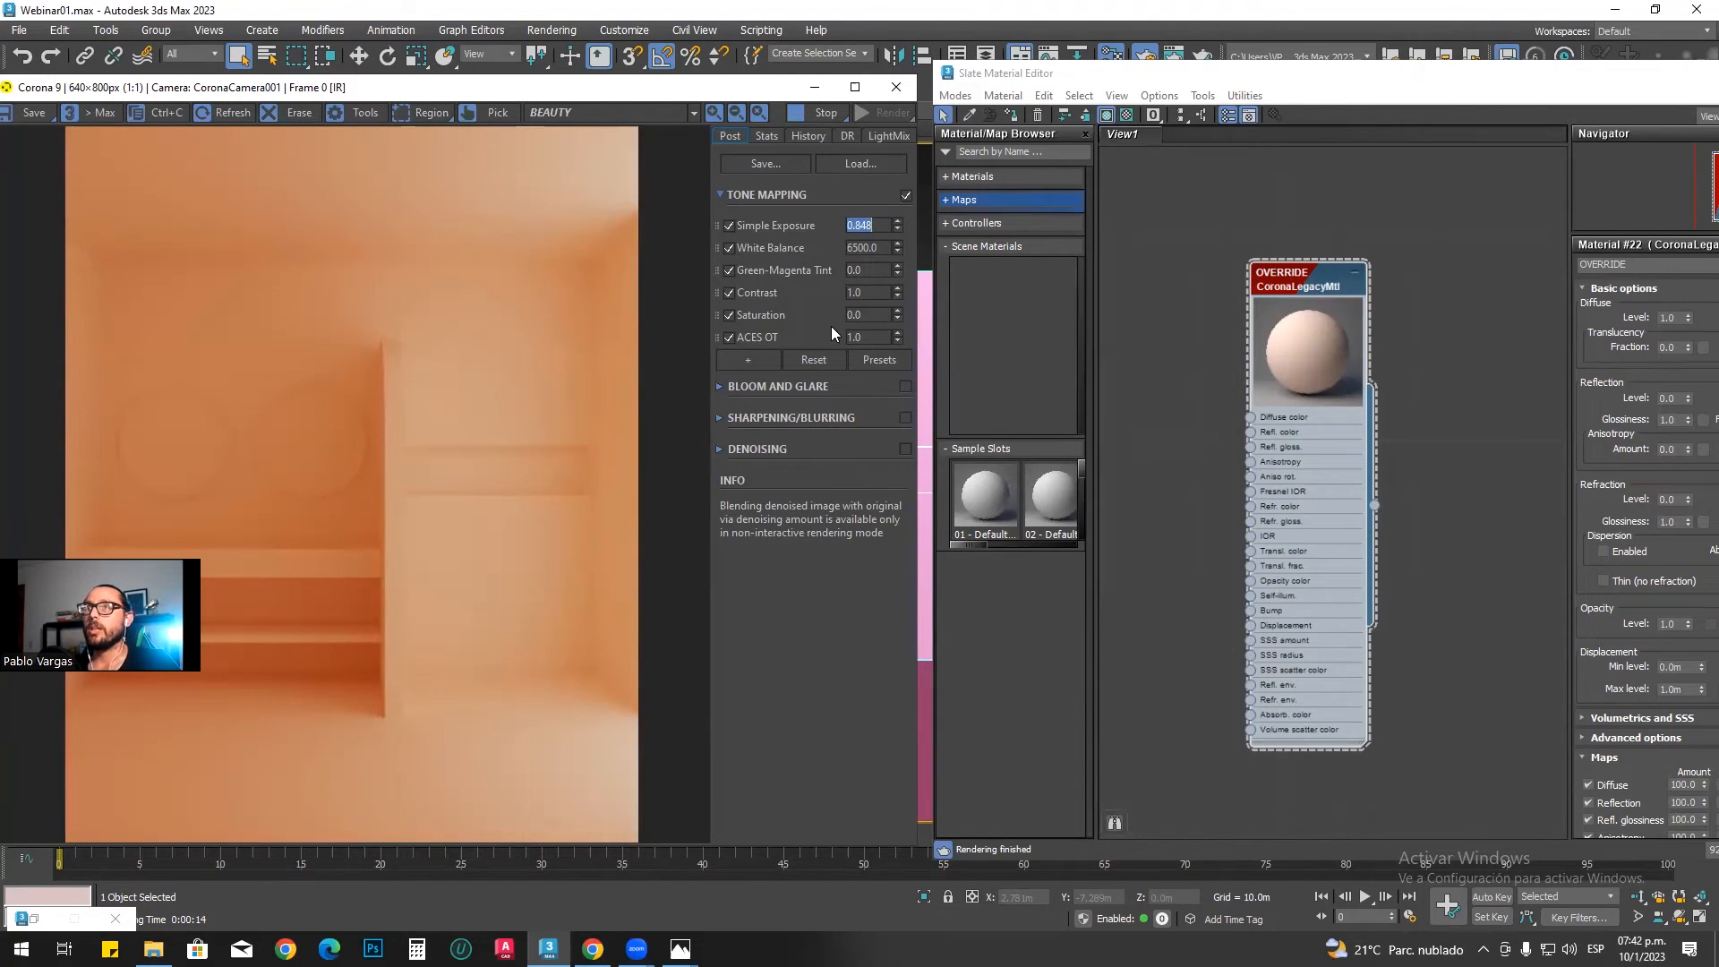
pyautogui.click(823, 116)
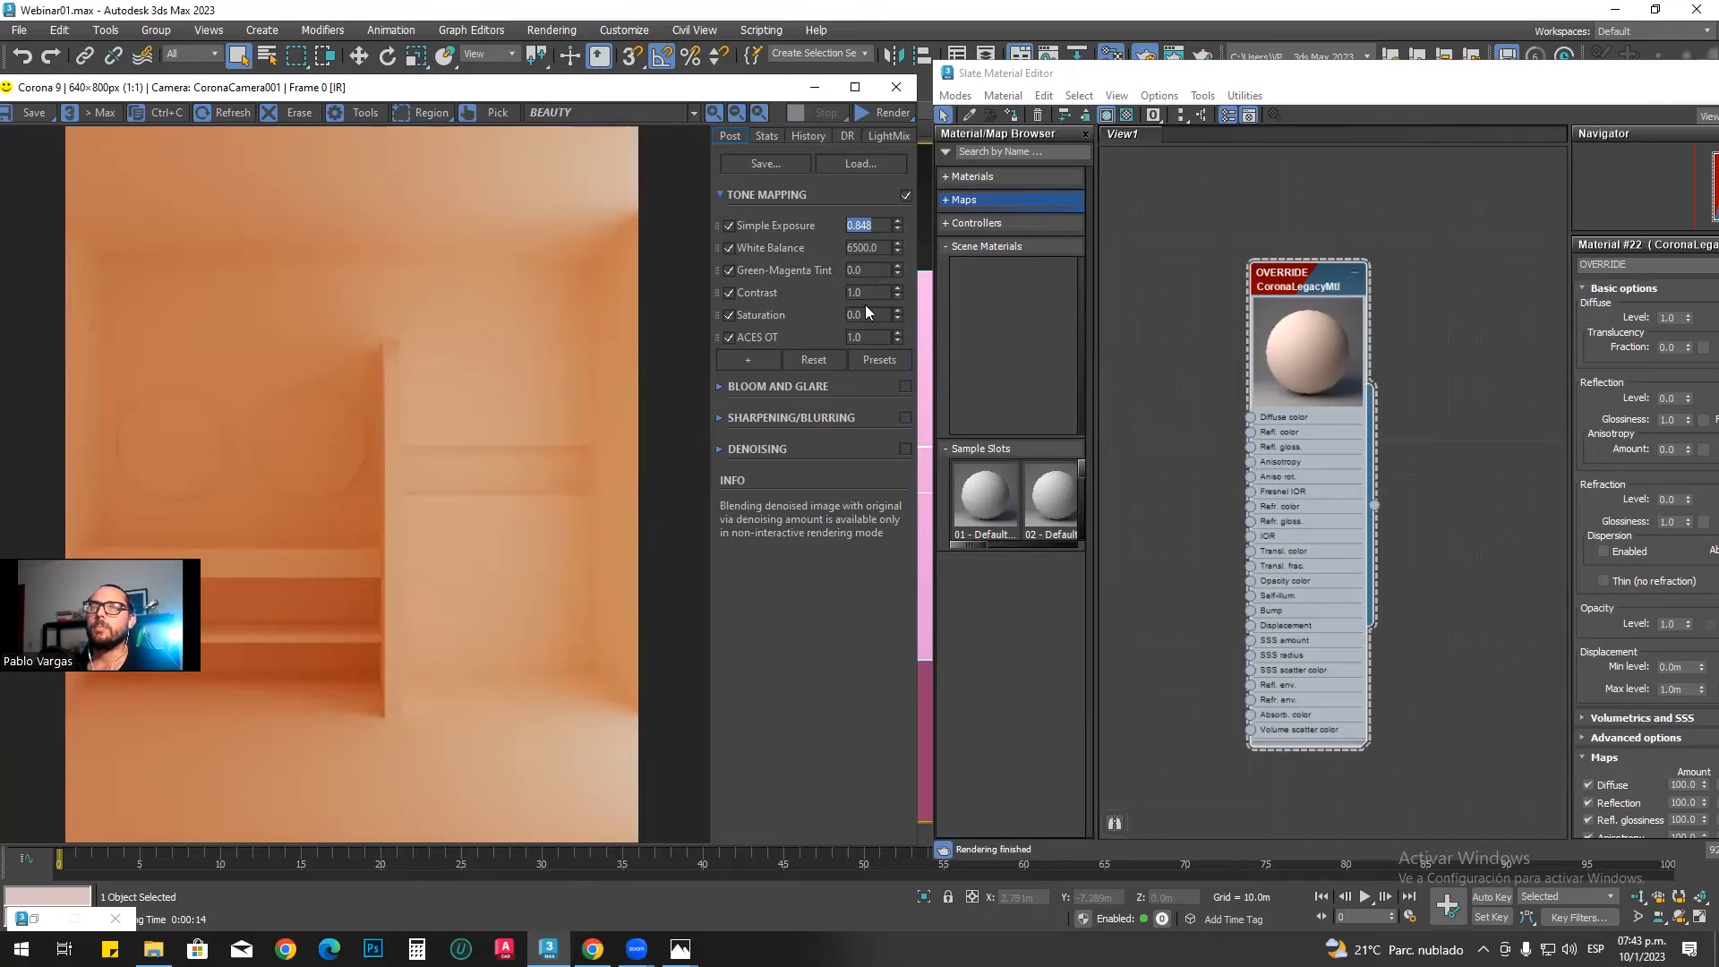
# Step: Minimize the frame buffer and Slate Material Editor, and dock the floating Corona toolbar beside the main toolbars
pyautogui.click(821, 86)
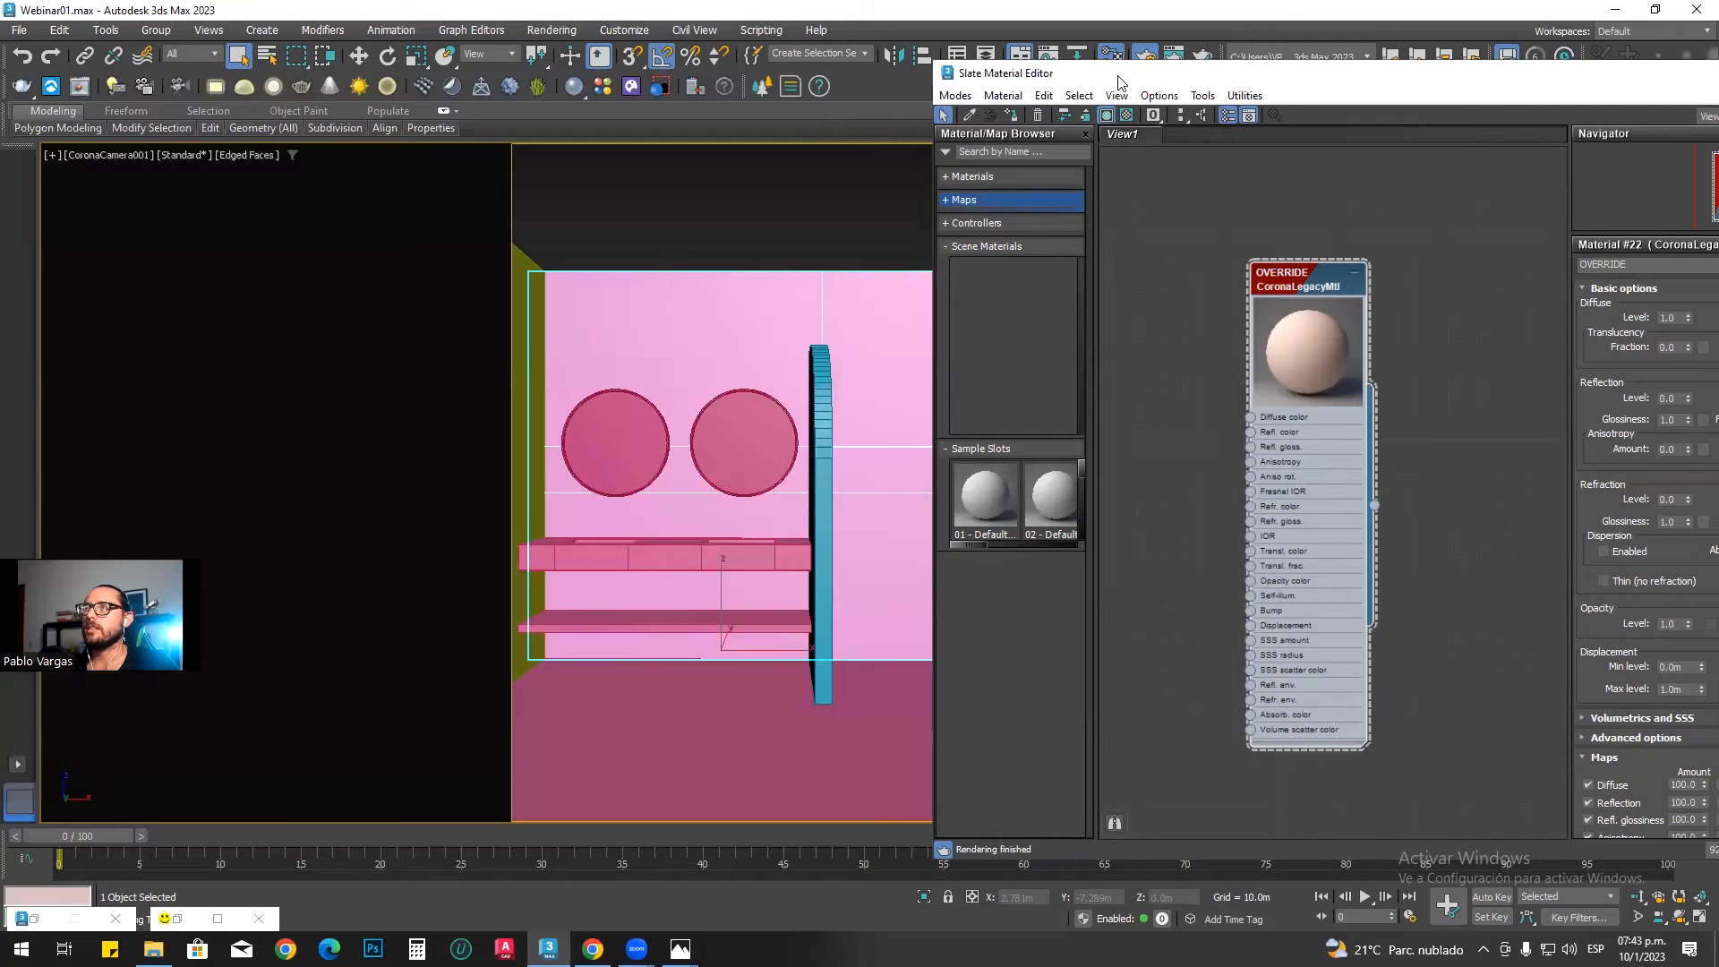
pyautogui.moveTo(1568, 83); pyautogui.dragTo(1502, 100)
pyautogui.click(1548, 91)
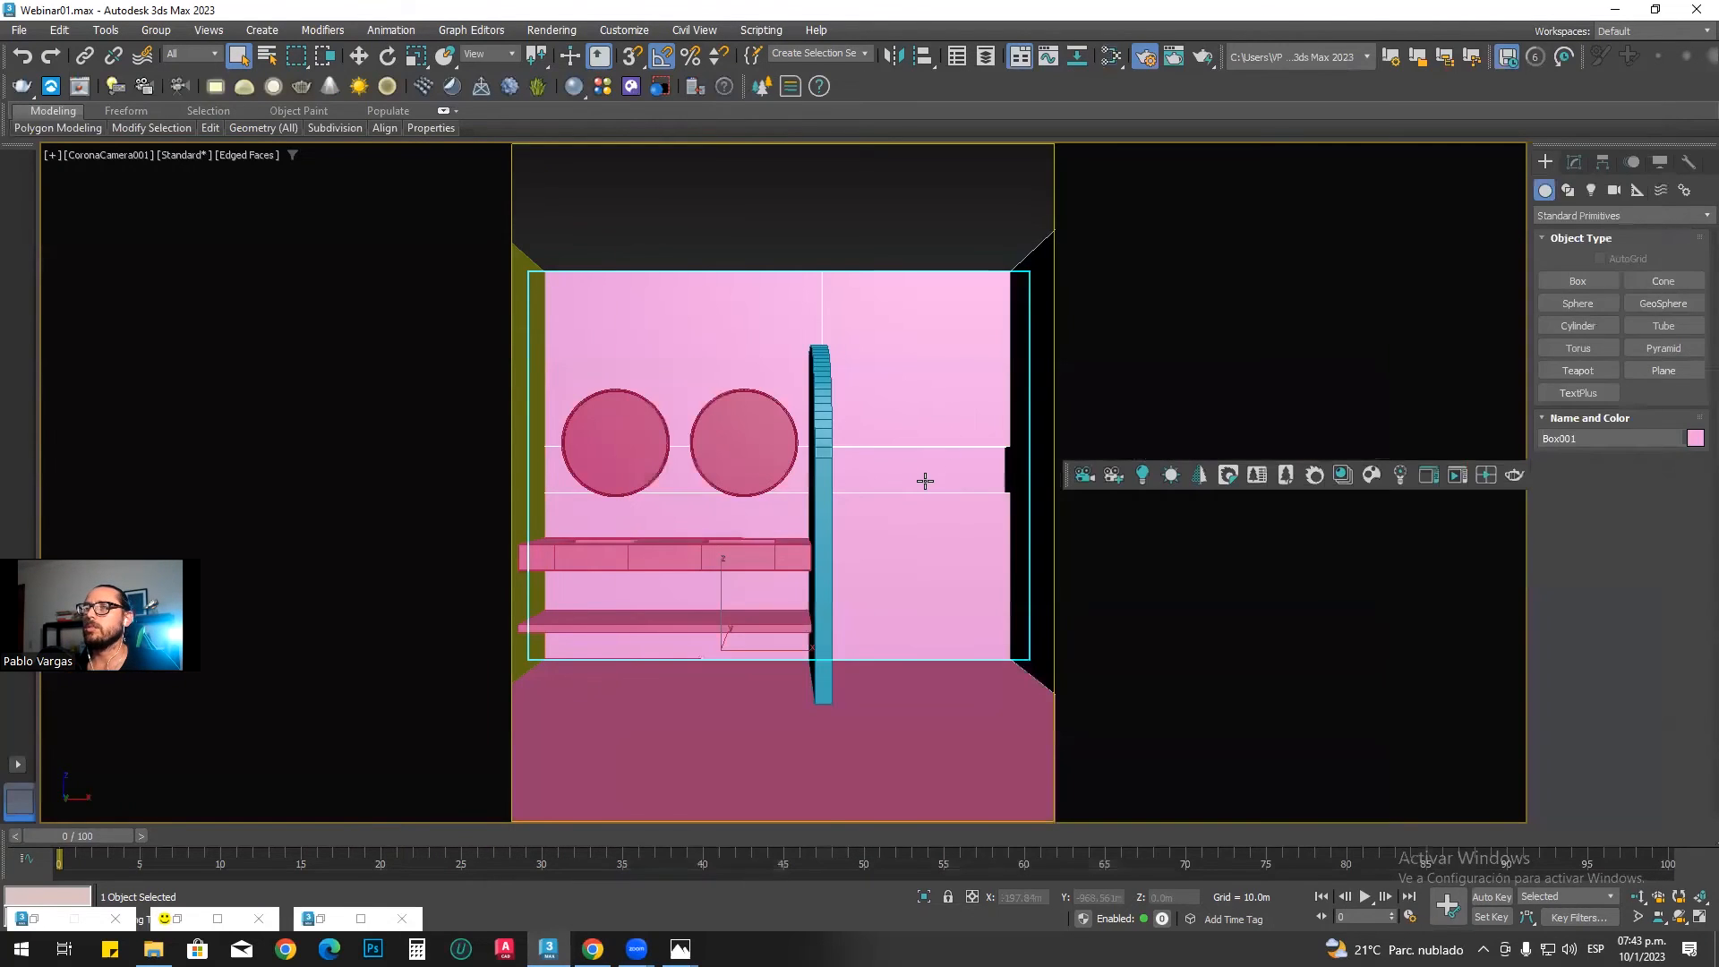
pyautogui.moveTo(1068, 472); pyautogui.dragTo(847, 88)
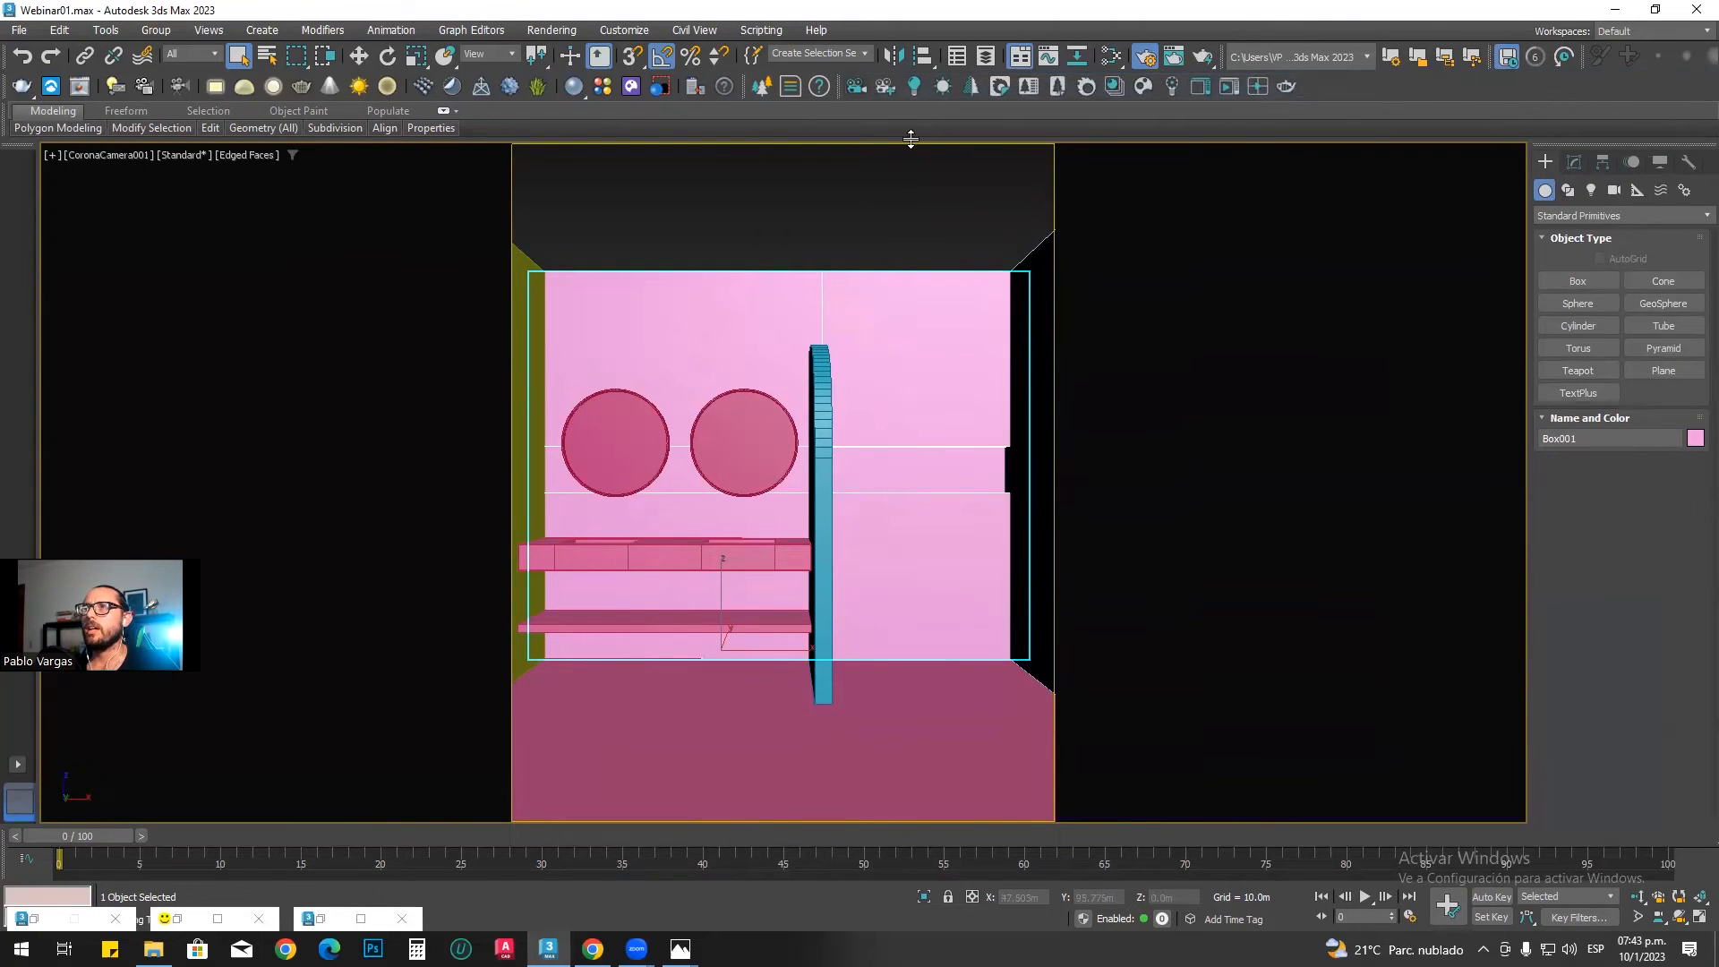
# Step: Examine the bathroom model from outside in a perspective view without safe frames, focusing on the wall in front of the camera
pyautogui.click(311, 362)
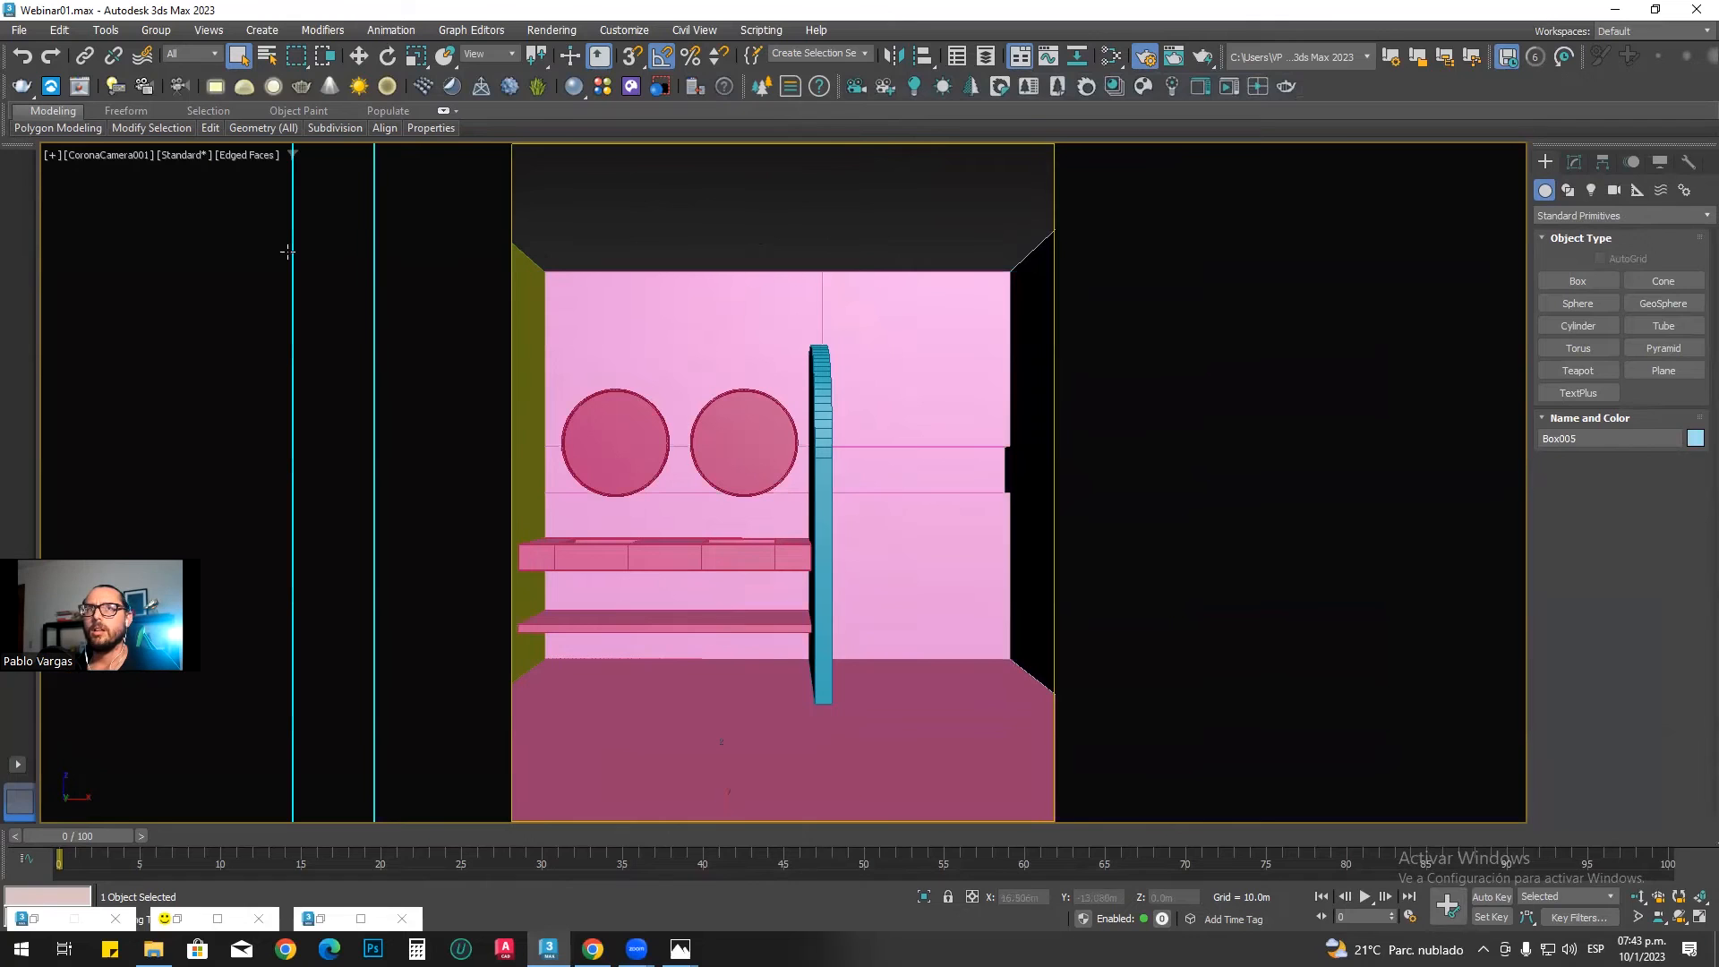
pyautogui.press('z')
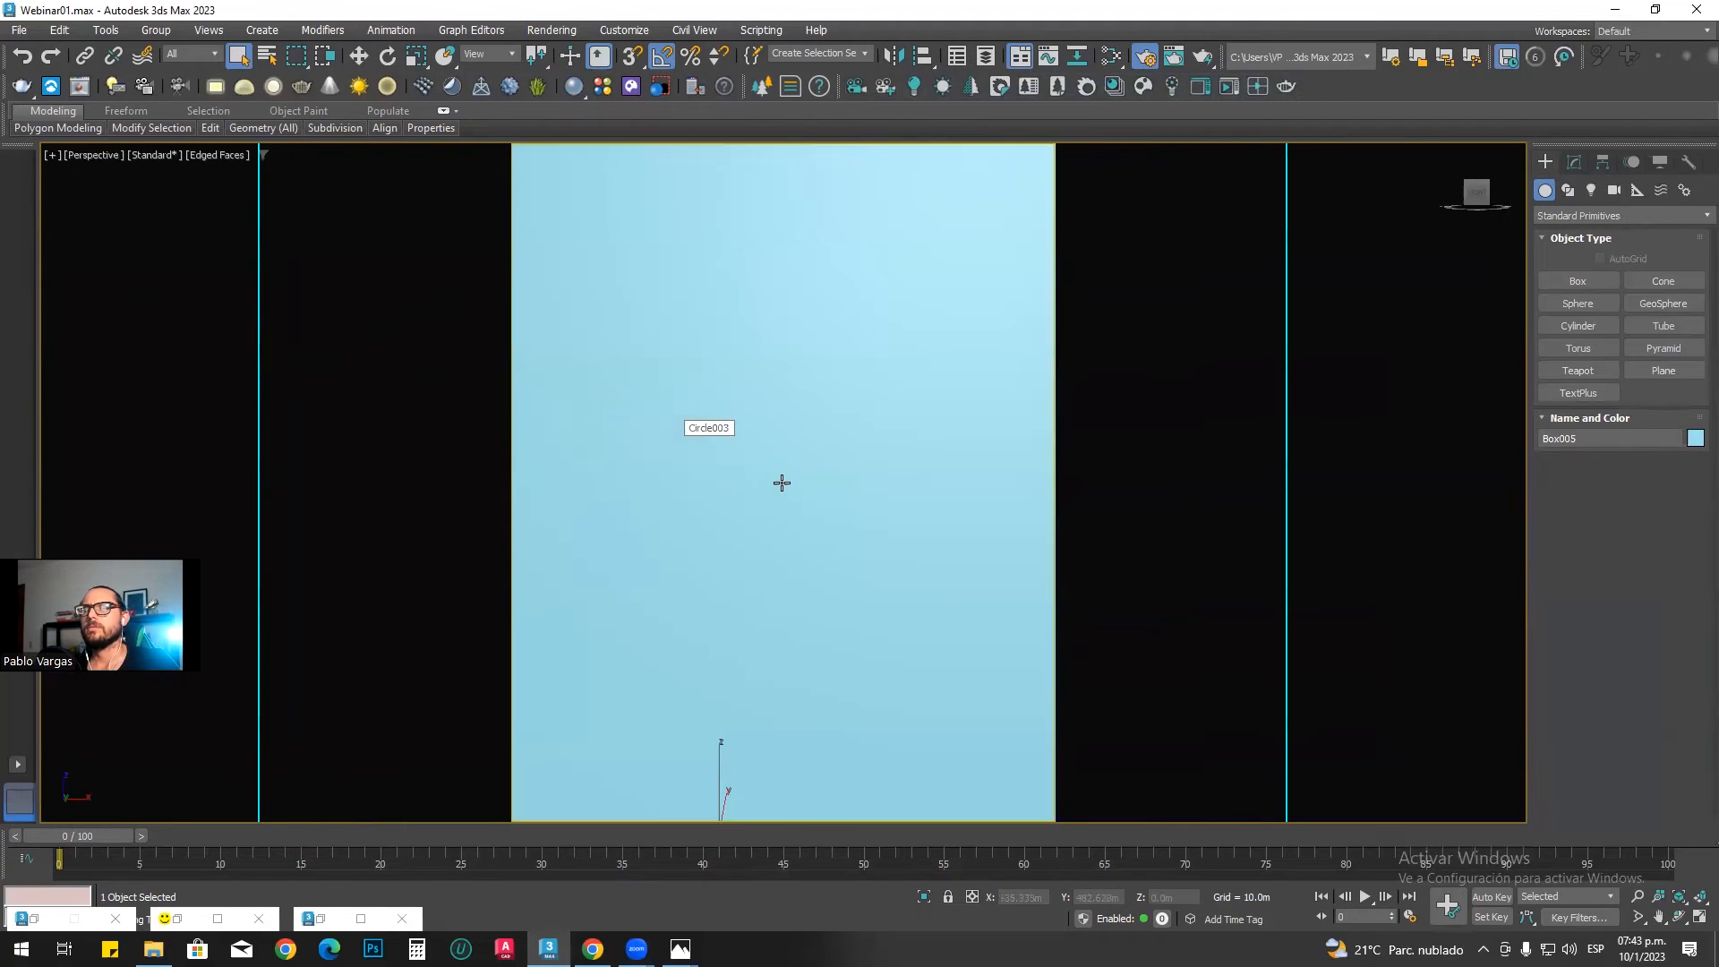
pyautogui.keyDown('alt'); pyautogui.moveTo(791, 483); pyautogui.dragTo(782, 540, button='middle'); pyautogui.keyUp('alt')
pyautogui.scroll(-5, 779, 557)
pyautogui.hotkey('shift', 'f')
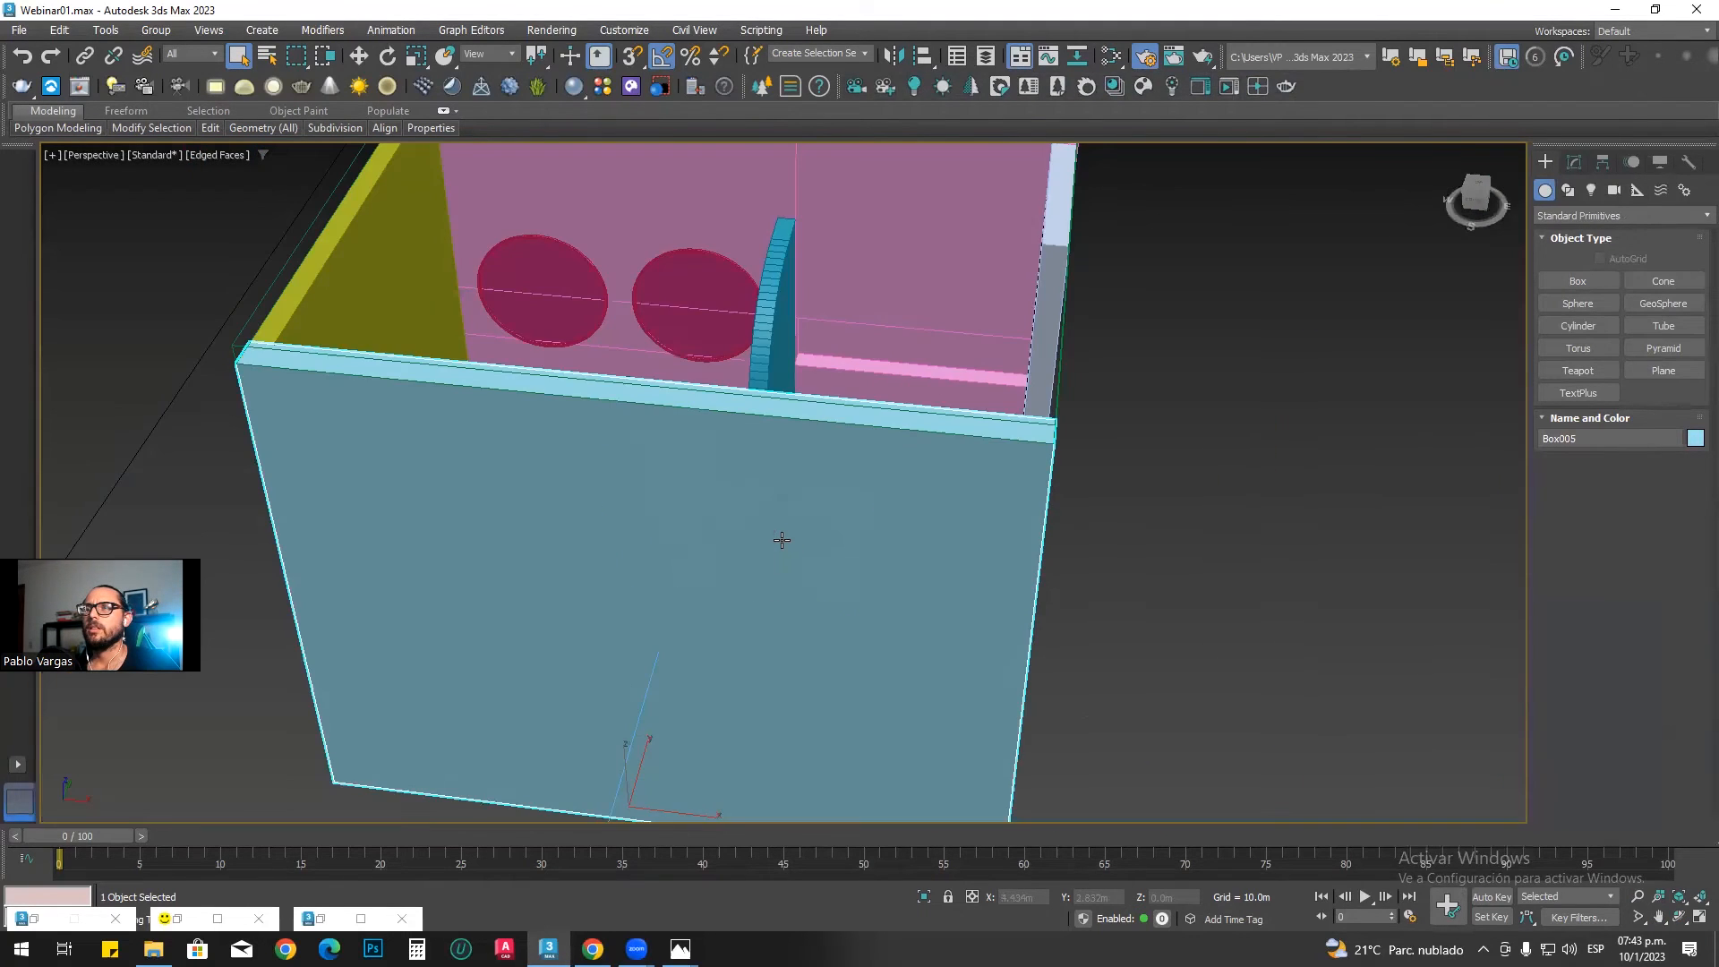
pyautogui.scroll(-8, 782, 539)
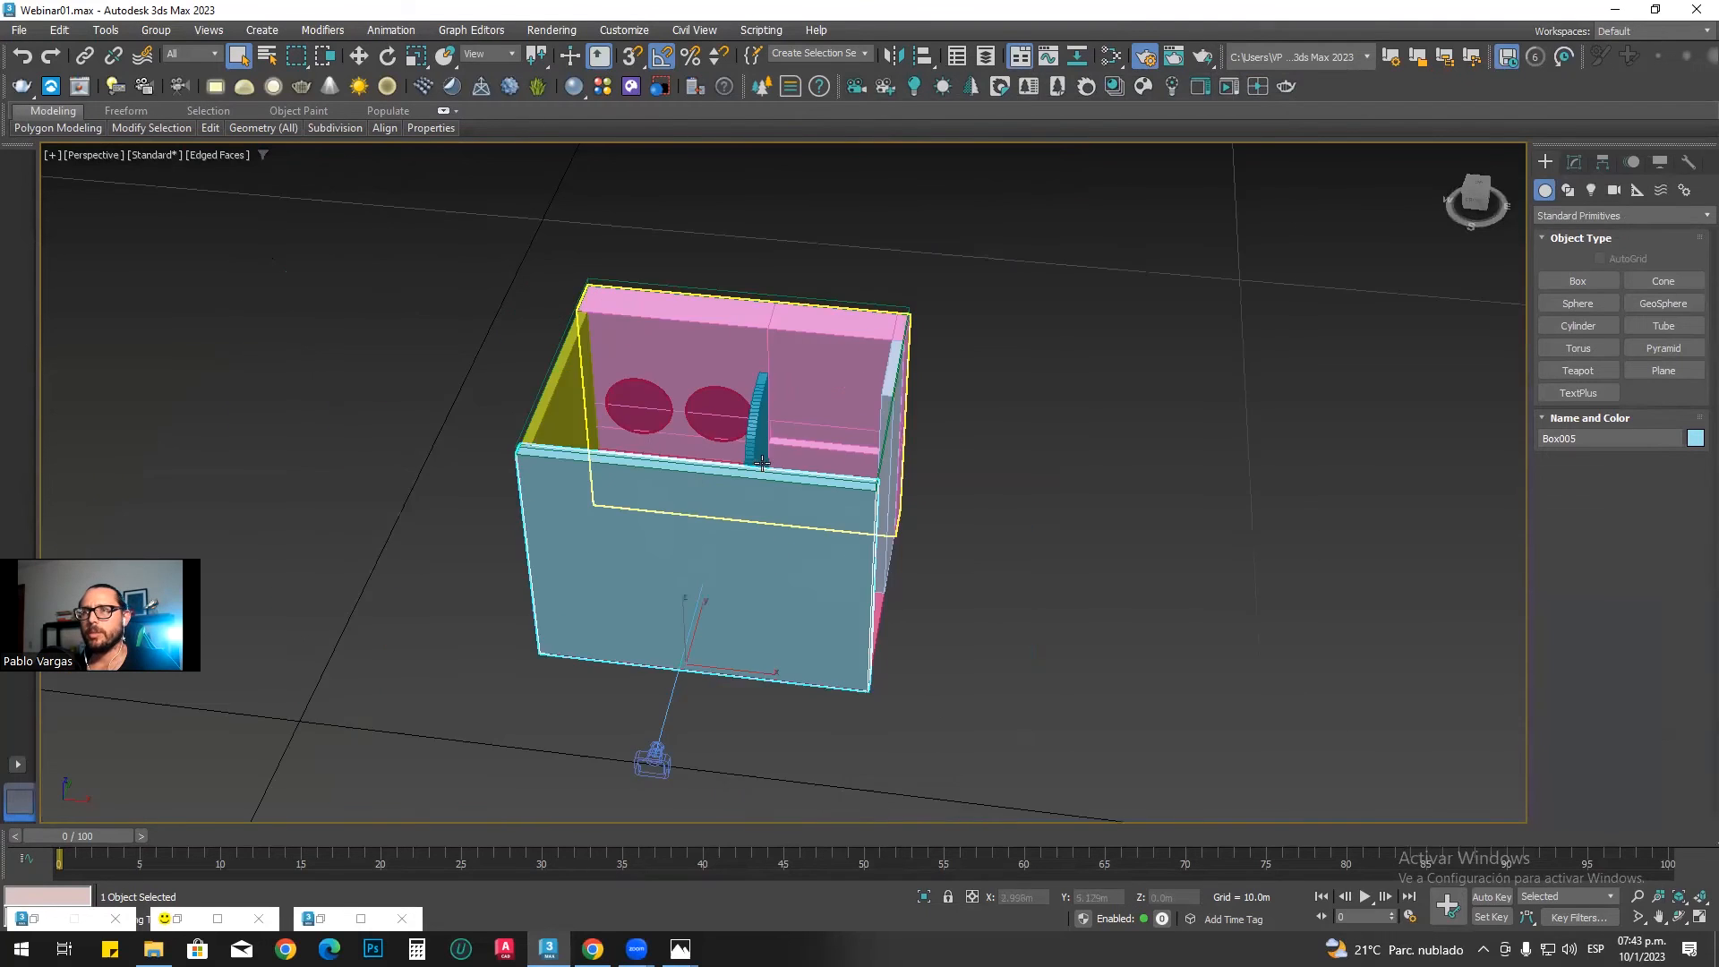
pyautogui.hotkey('shift', 'f')
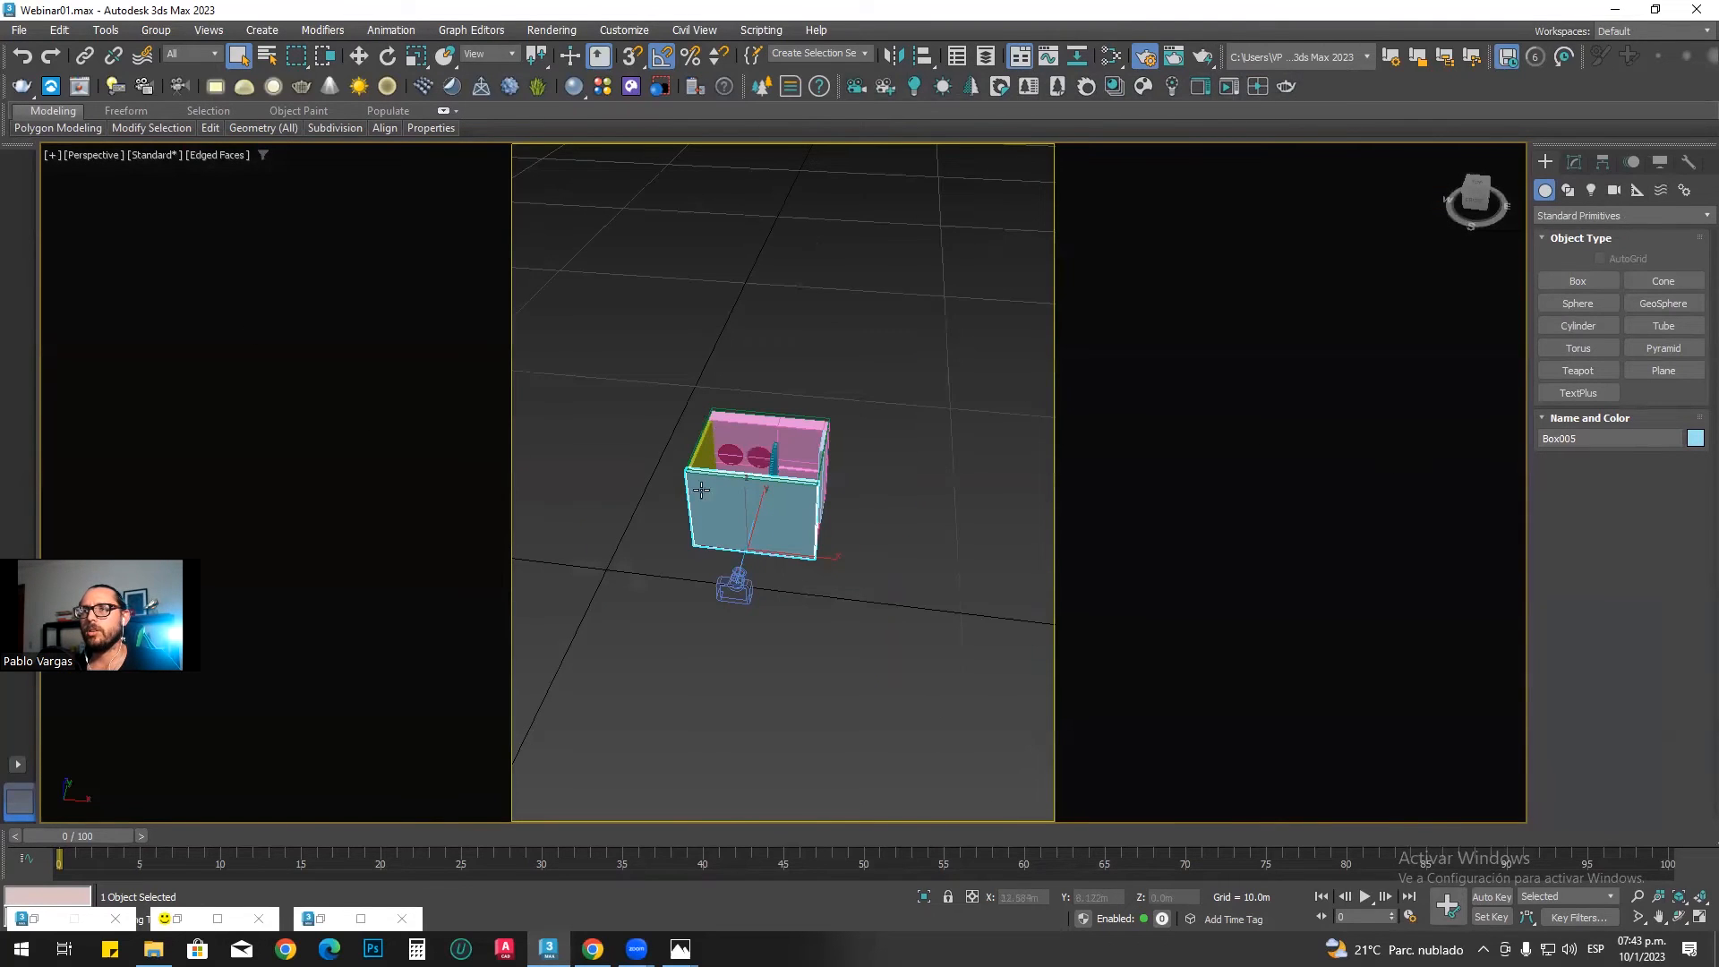
pyautogui.hotkey('shift', 'f')
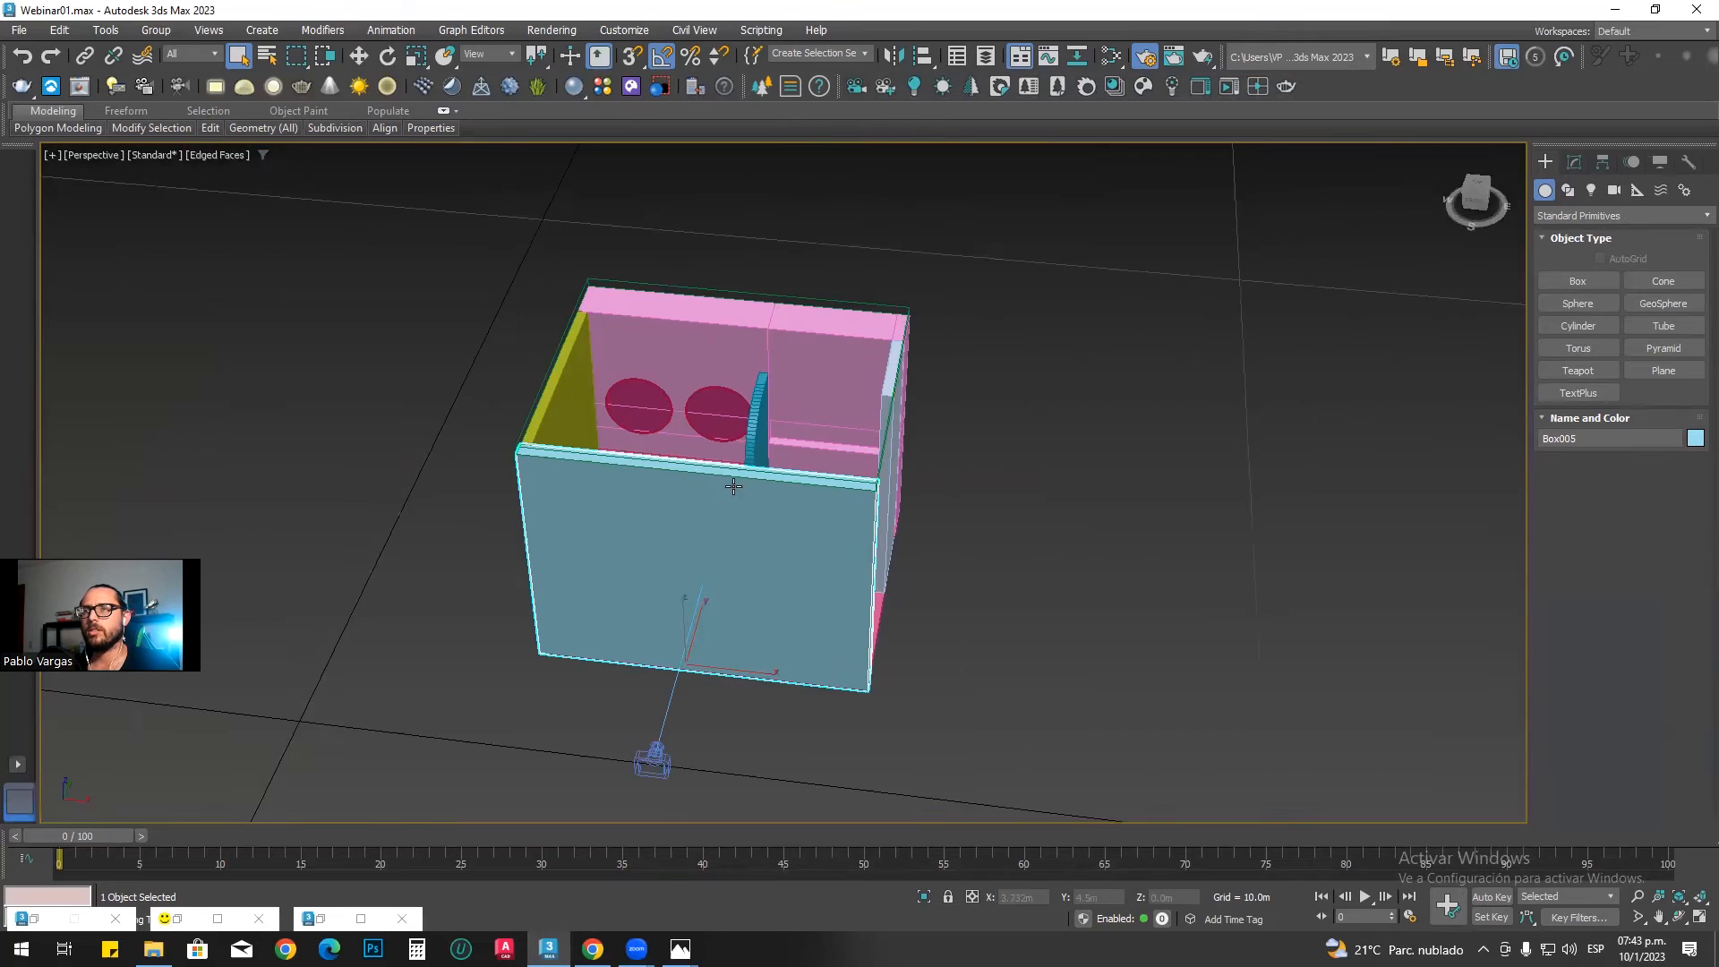
pyautogui.scroll(2, 811, 536)
pyautogui.keyDown('alt'); pyautogui.moveTo(810, 535); pyautogui.dragTo(687, 592, button='middle'); pyautogui.keyUp('alt')
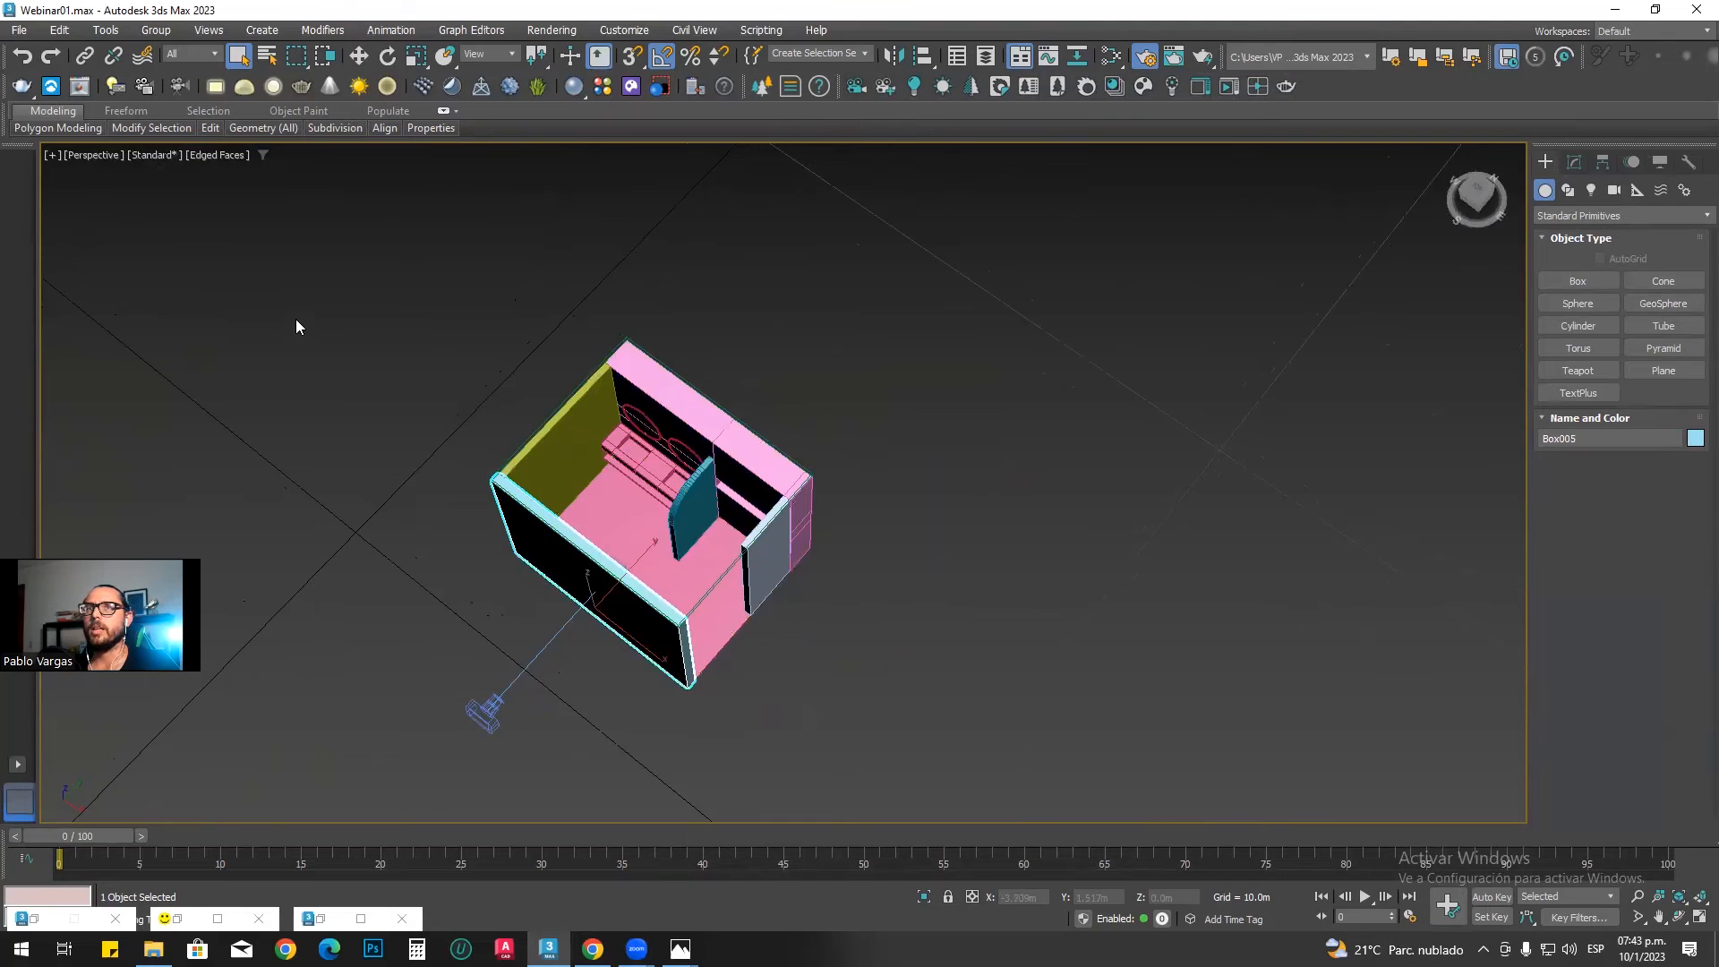
# Step: Create a targeted Corona Sun in the Top view, placed outside the room's open east side and aimed just in front of the vanity
pyautogui.click(263, 272)
pyautogui.hotkey('alt', 'w')
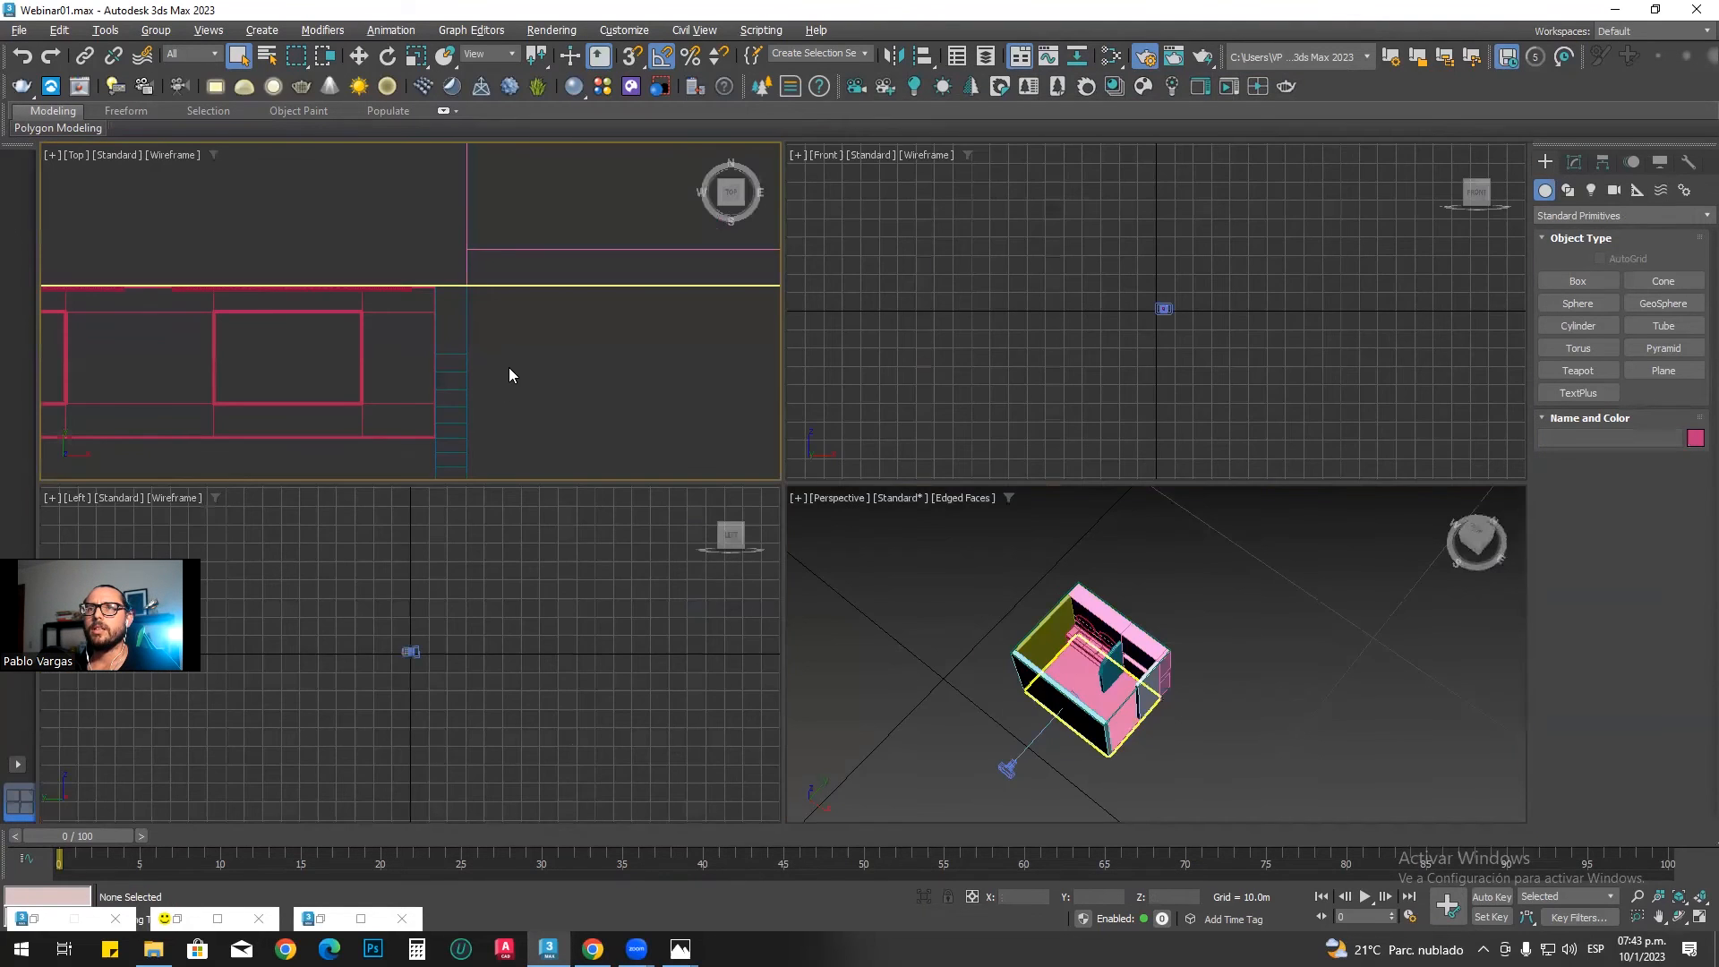
pyautogui.hotkey('alt', 'w')
pyautogui.scroll(-4, 688, 470)
pyautogui.scroll(-2, 645, 427)
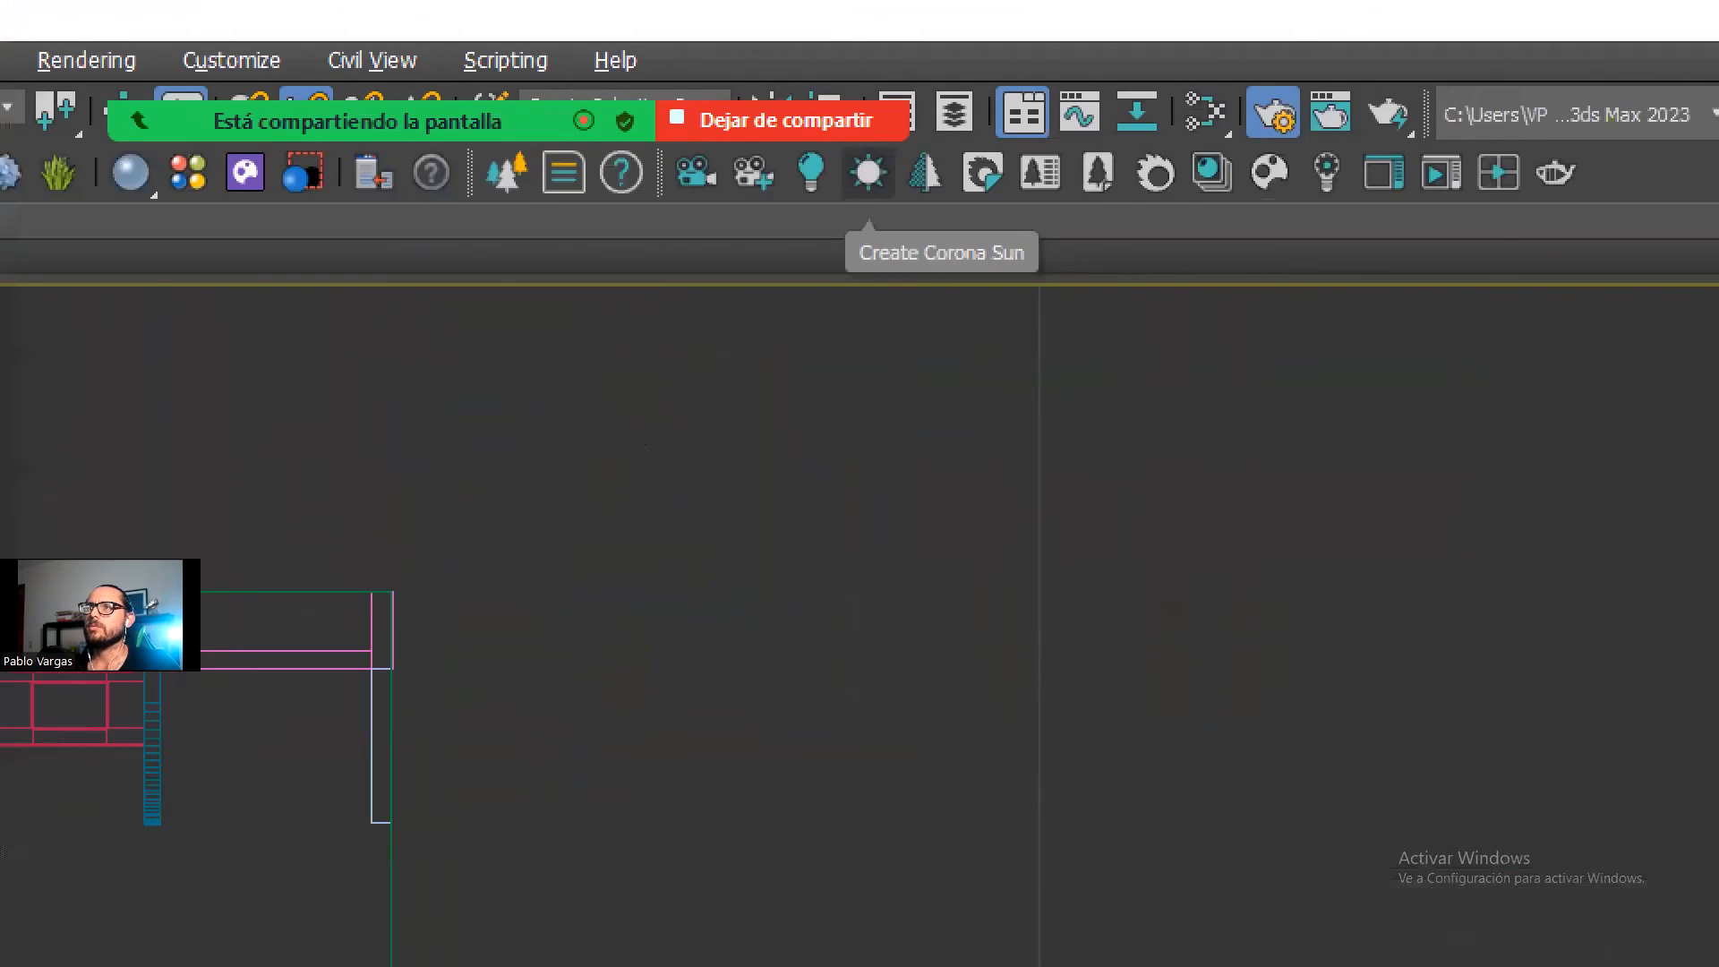
pyautogui.moveTo(771, 133)
pyautogui.mouseDown()
pyautogui.moveTo(727, 204)
pyautogui.moveTo(797, 135)
pyautogui.mouseUp()
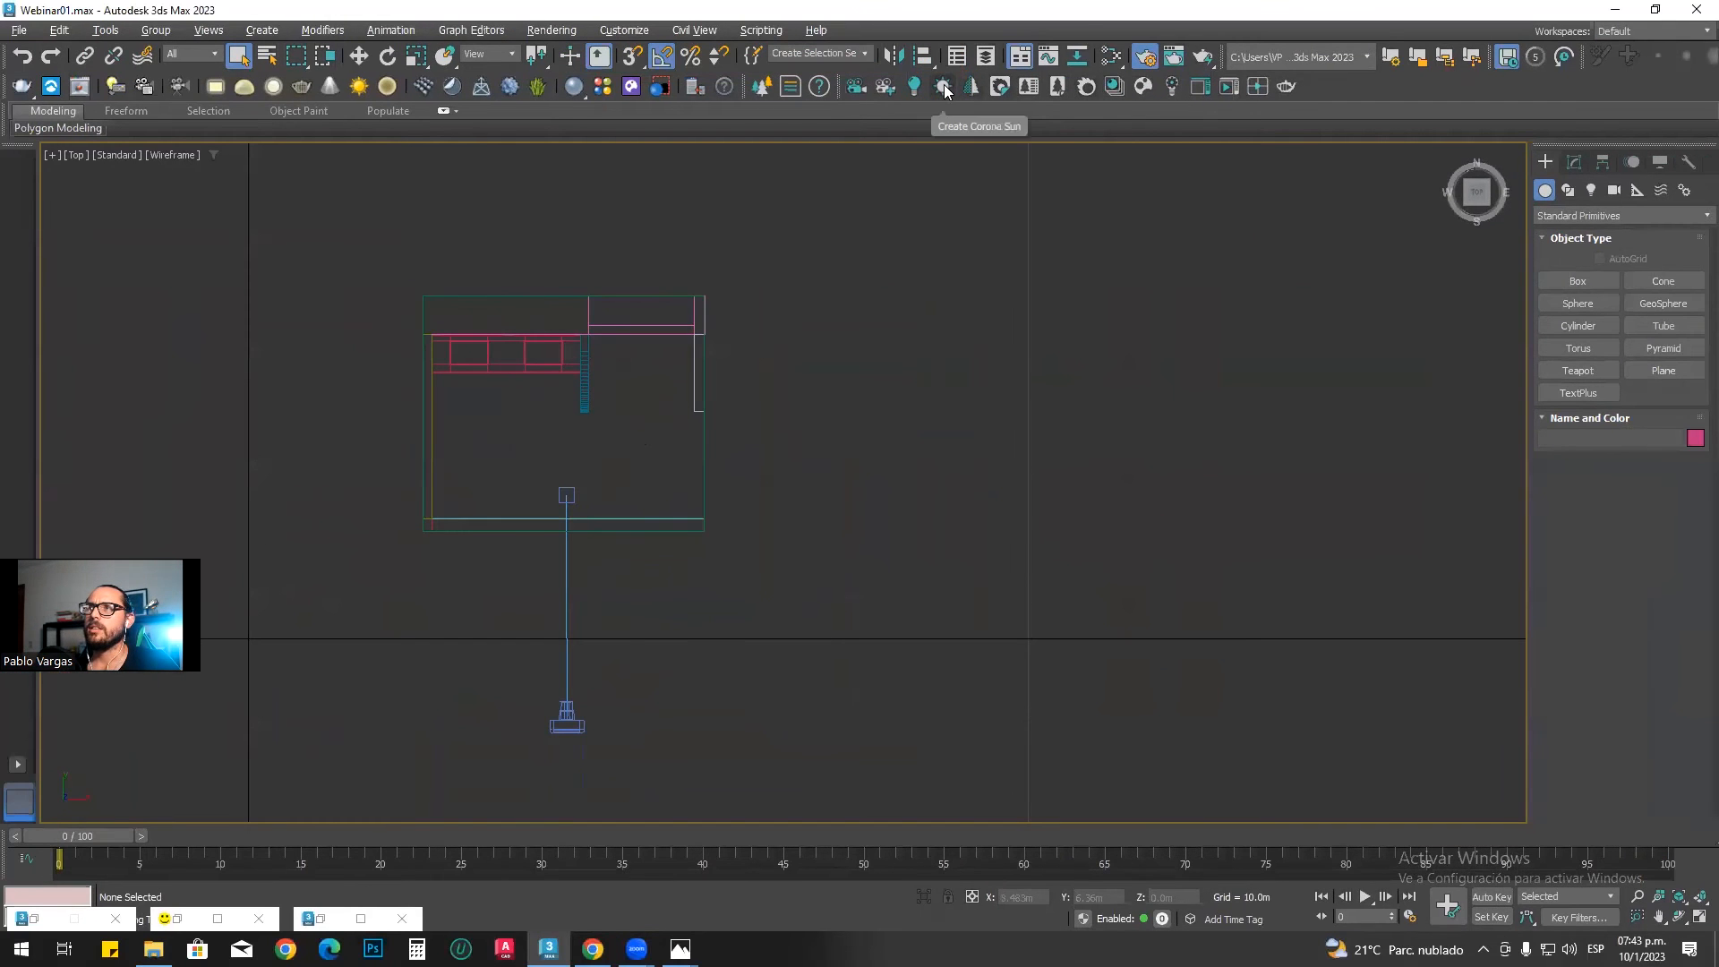
pyautogui.click(769, 172)
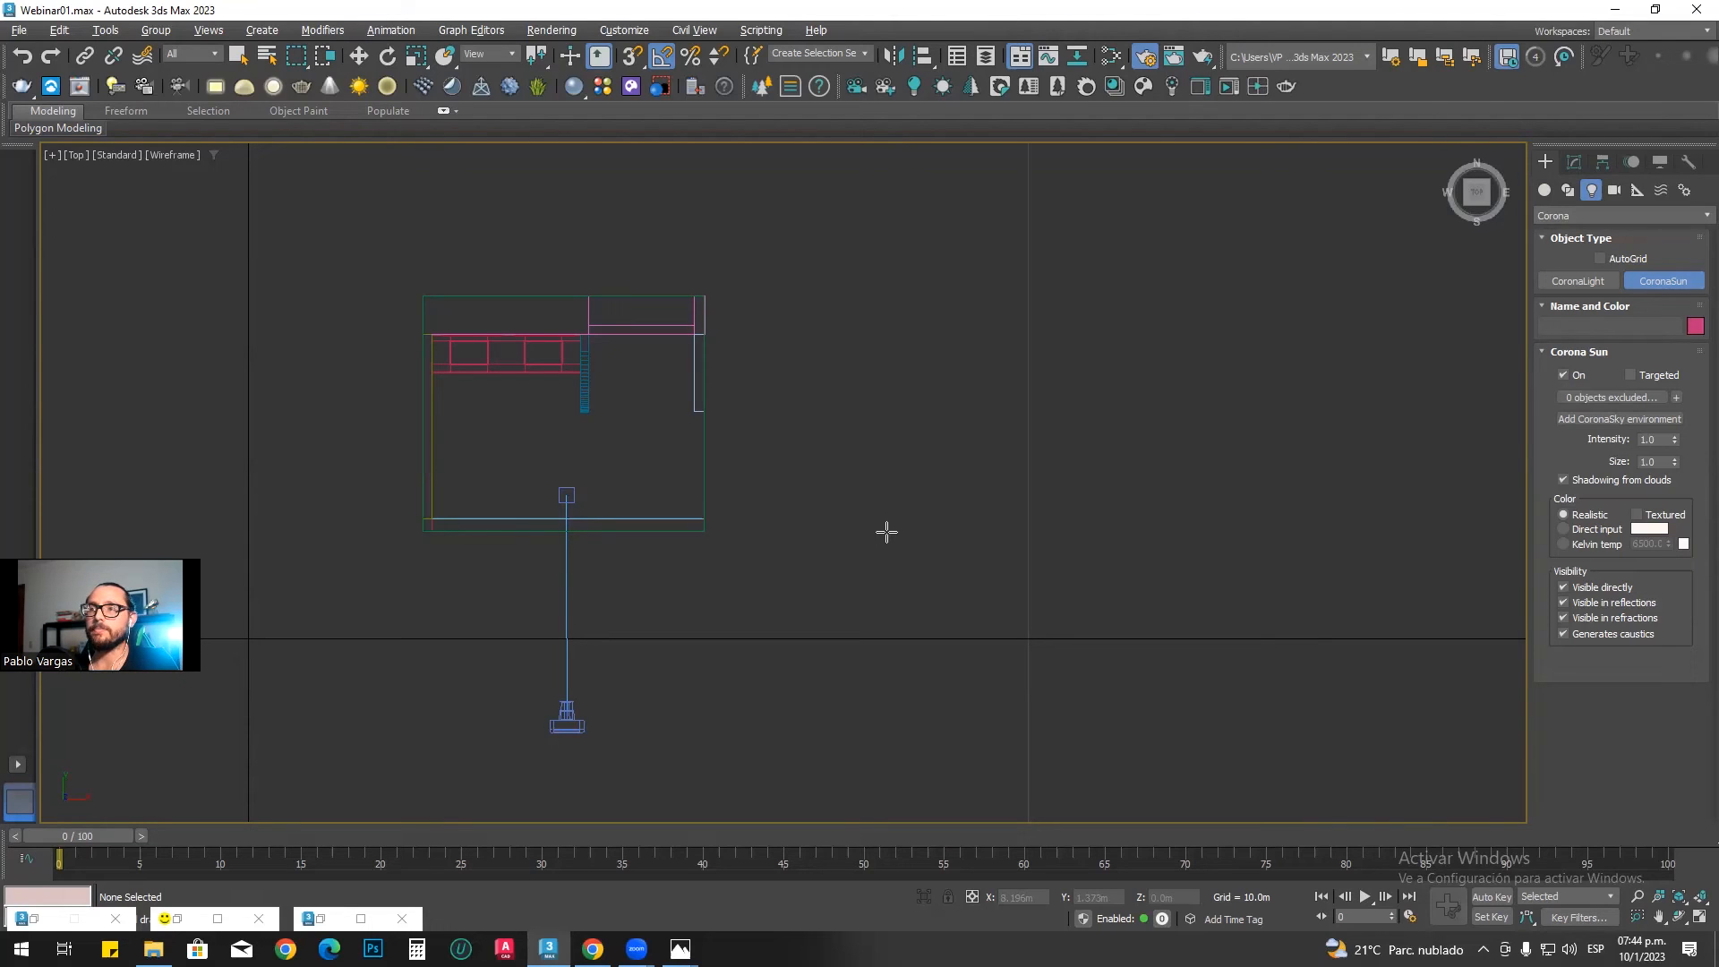
pyautogui.scroll(-2, 1033, 566)
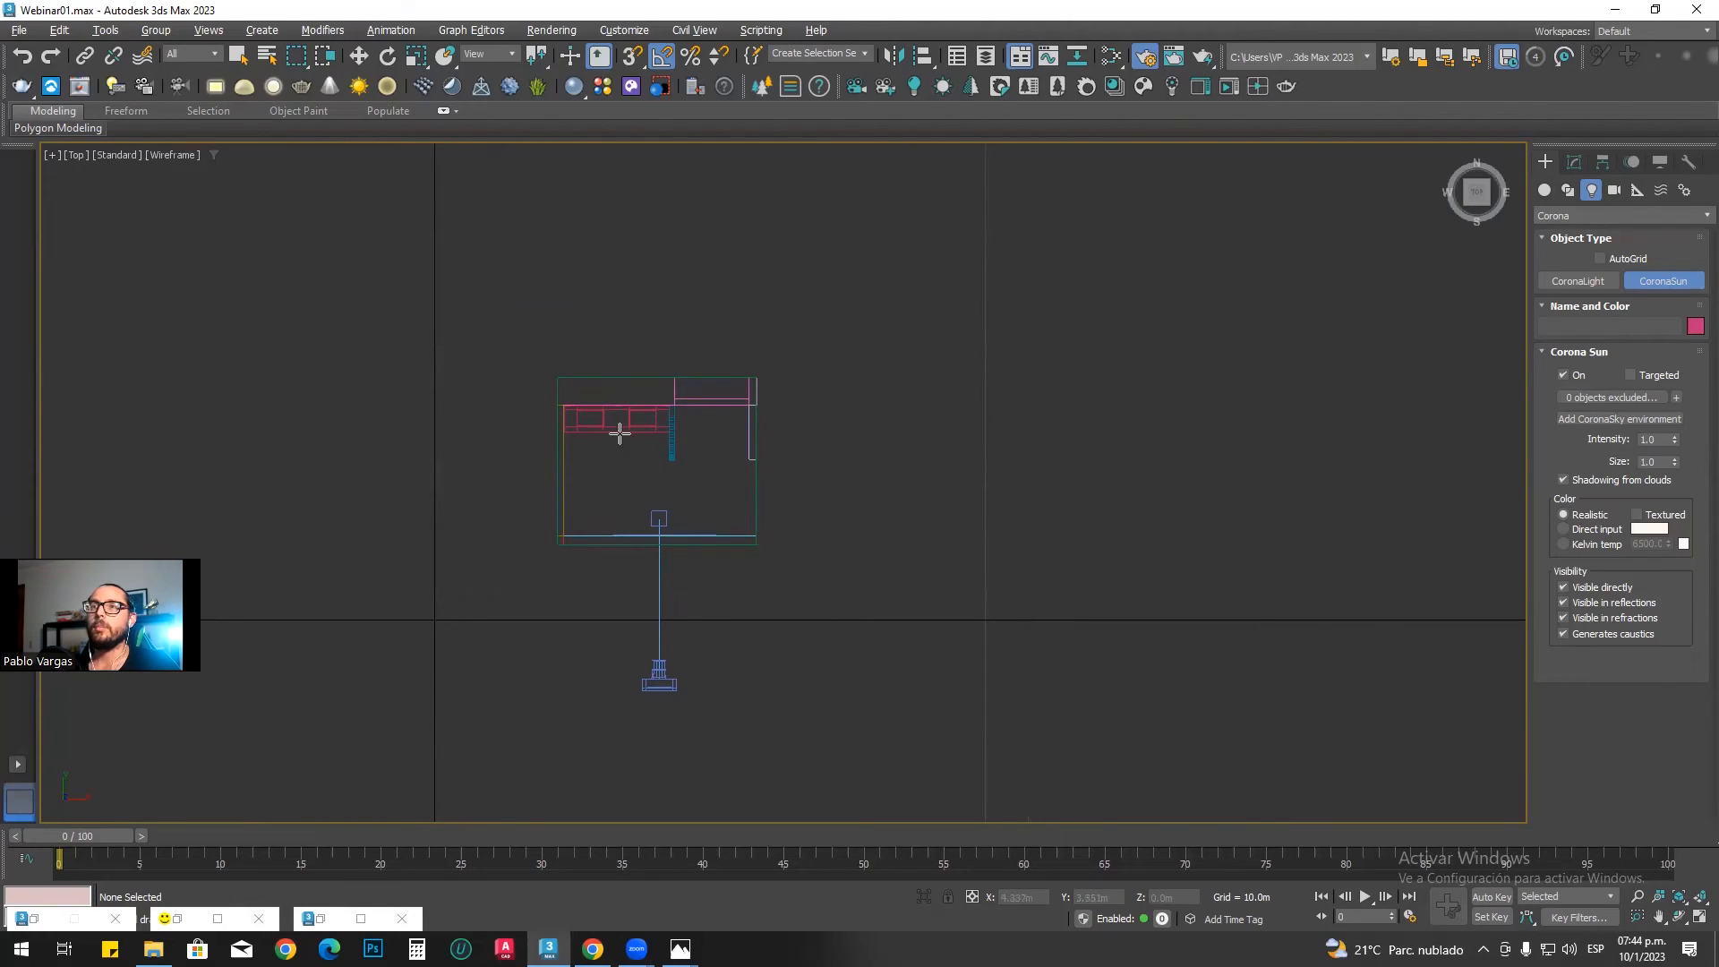
pyautogui.moveTo(1010, 575); pyautogui.dragTo(618, 446)
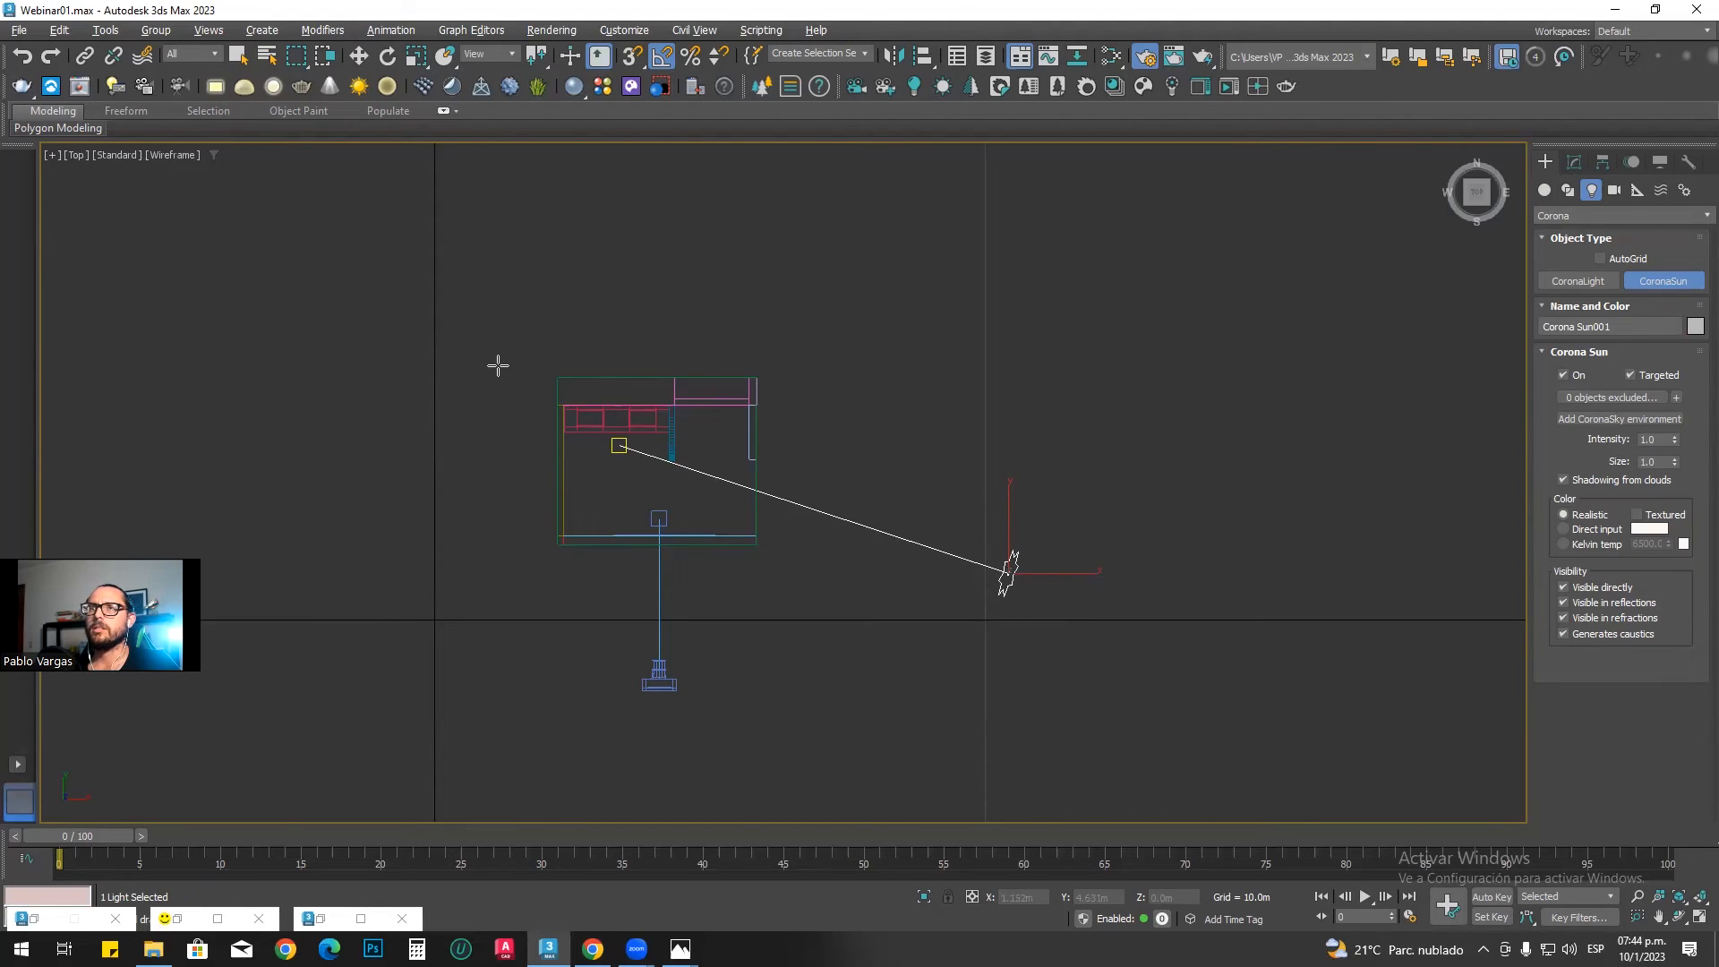
pyautogui.moveTo(613, 363); pyautogui.dragTo(599, 360, button='middle')
pyautogui.rightClick(599, 361)
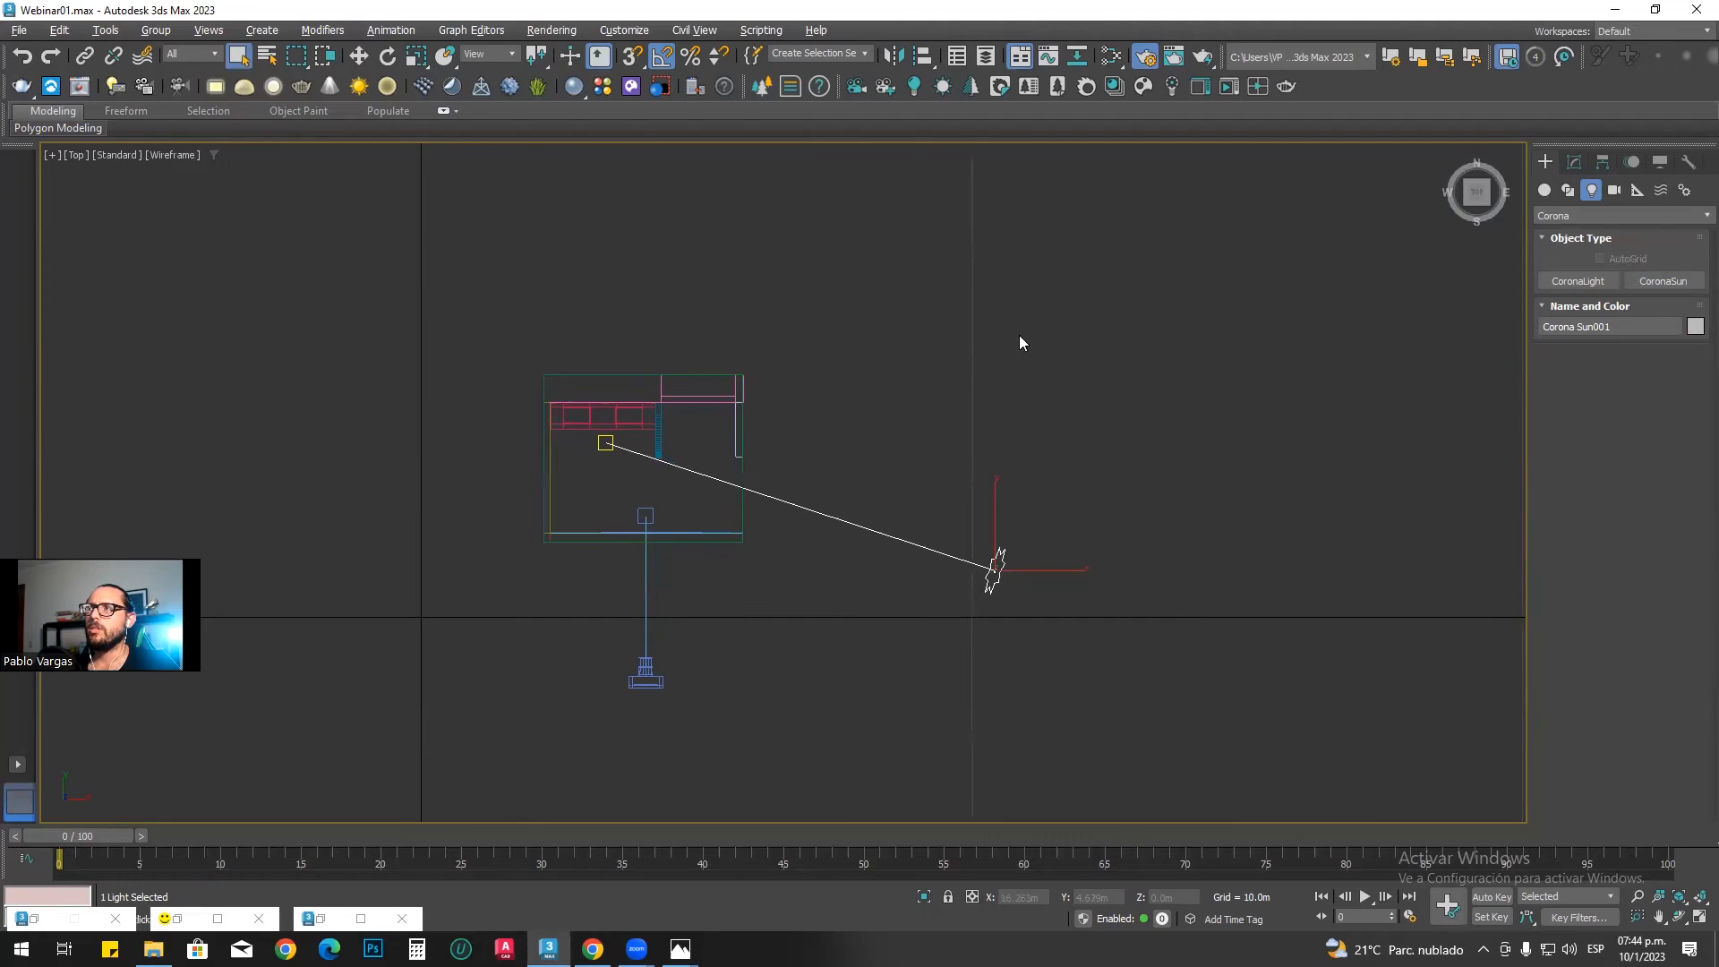
pyautogui.moveTo(877, 376); pyautogui.dragTo(885, 401, button='middle')
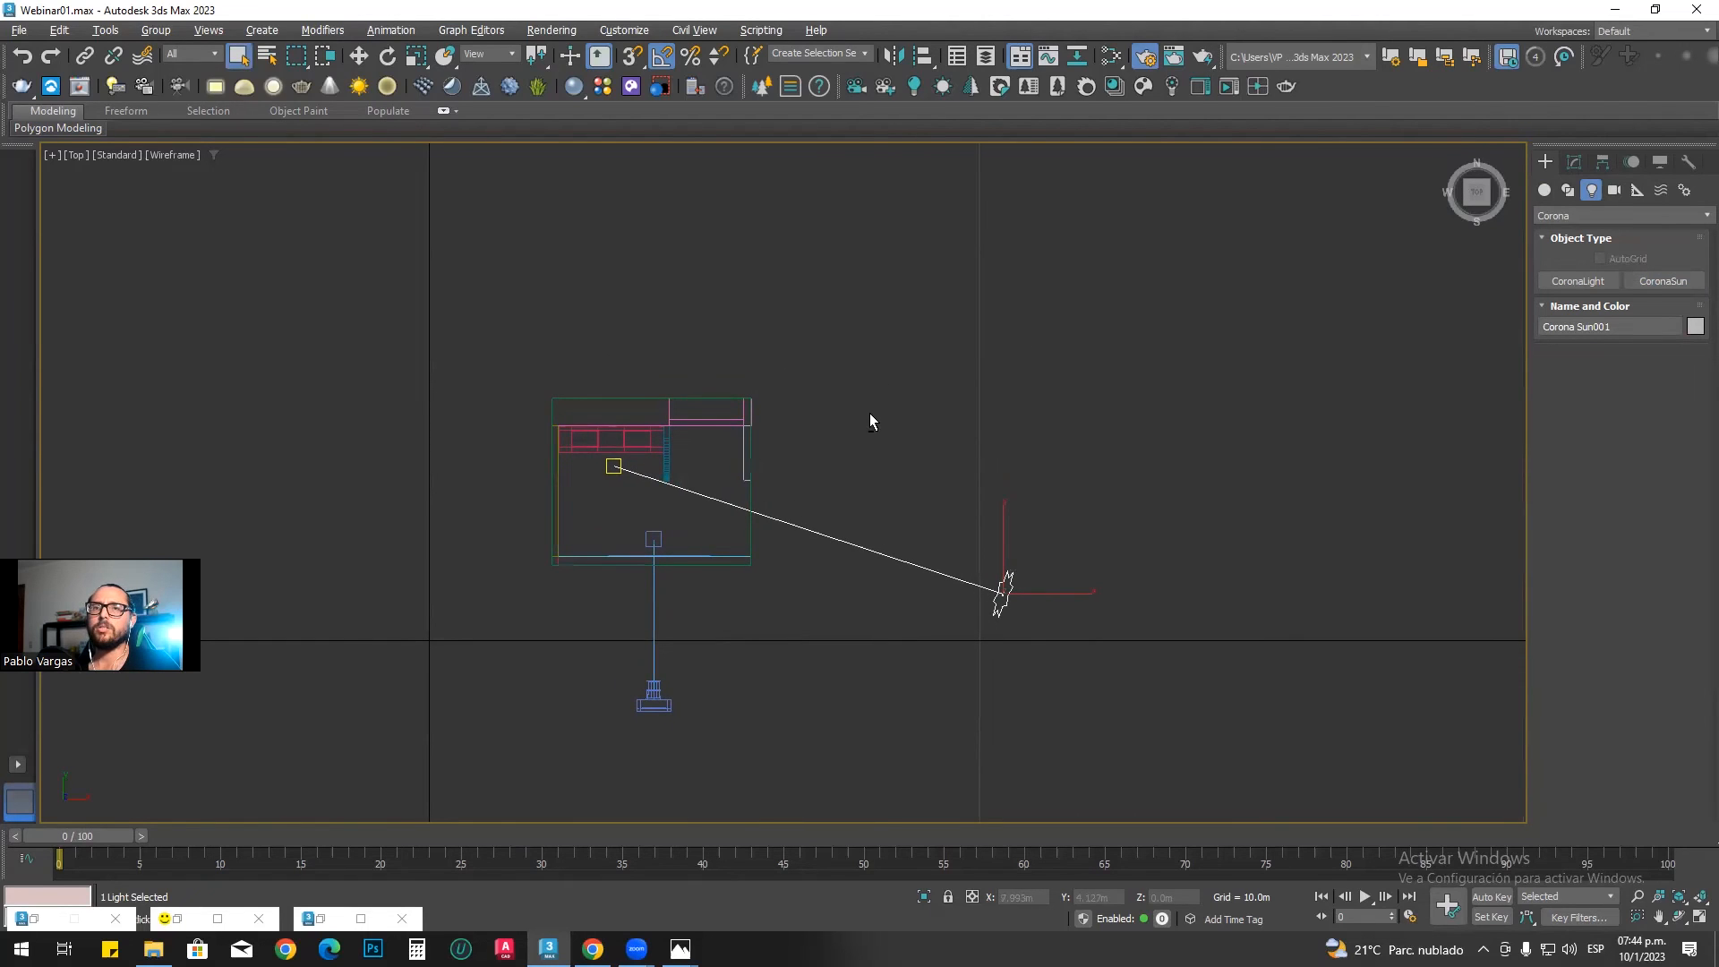
# Step: Move the Corona Sun in the perspective view to about X 10.422 m, Y 0.469 m, Z 2.742 m
pyautogui.hotkey('alt', 'w')
pyautogui.middleClick(1091, 564)
pyautogui.hotkey('alt', 'w')
pyautogui.keyDown('alt'); pyautogui.moveTo(1038, 588); pyautogui.dragTo(942, 440, button='middle'); pyautogui.keyUp('alt')
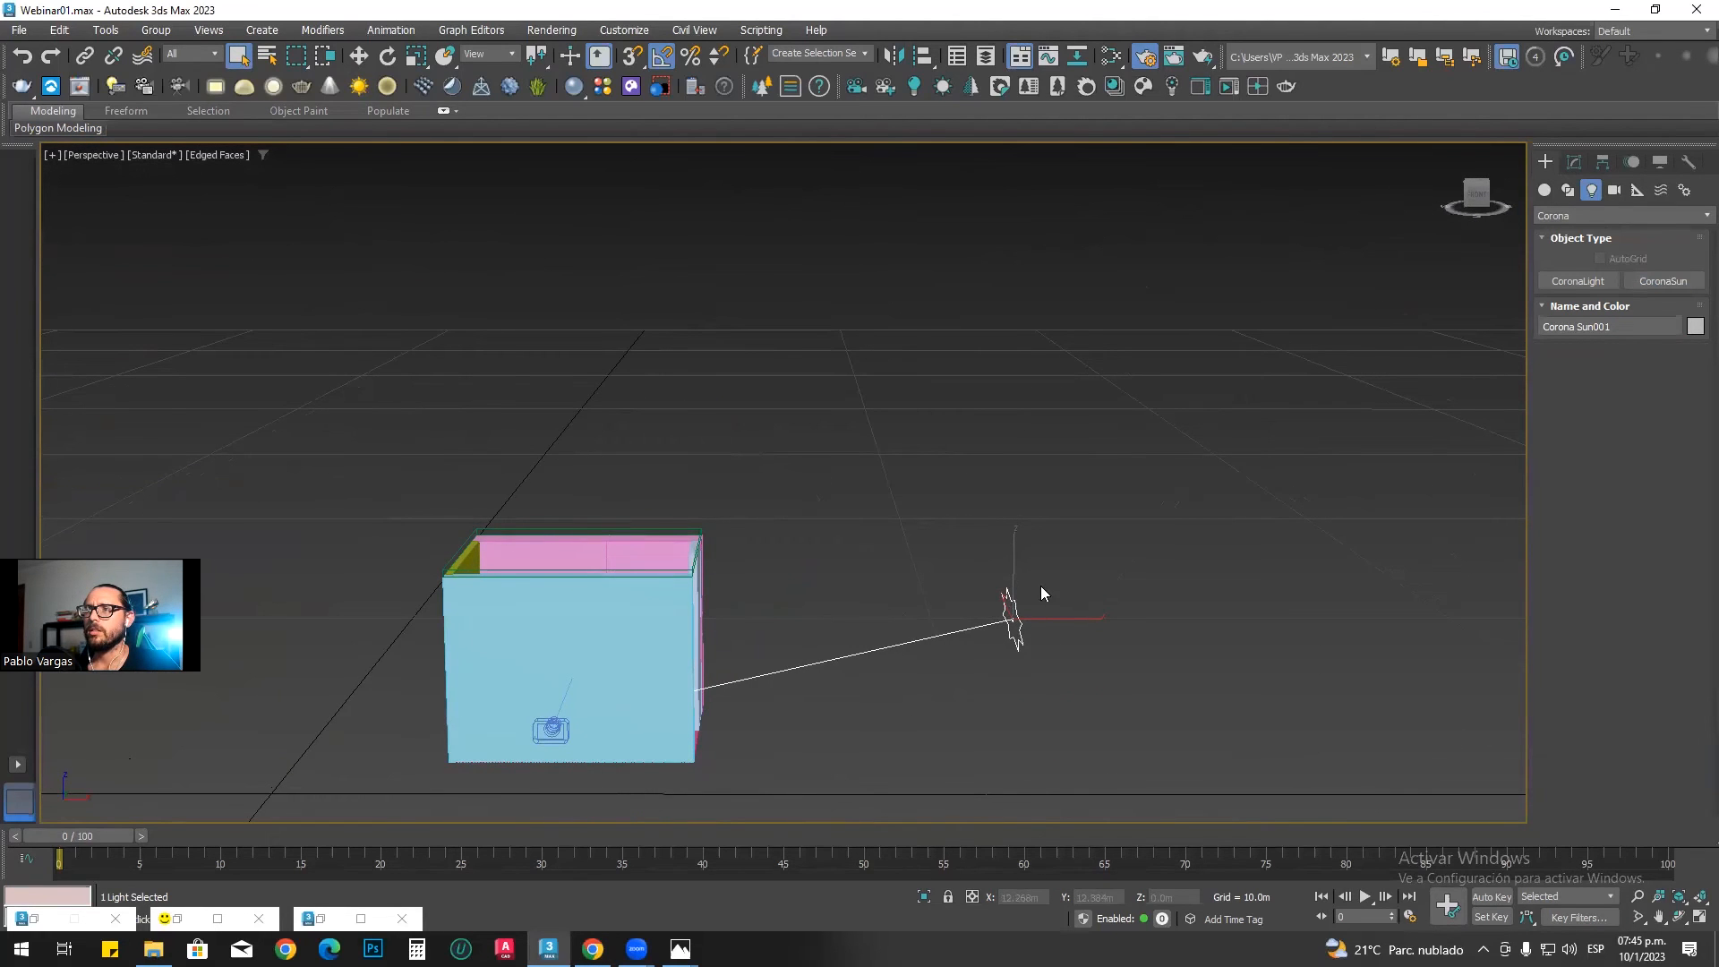
pyautogui.press('w')
pyautogui.keyDown('alt'); pyautogui.moveTo(910, 616); pyautogui.dragTo(852, 560, button='middle'); pyautogui.keyUp('alt')
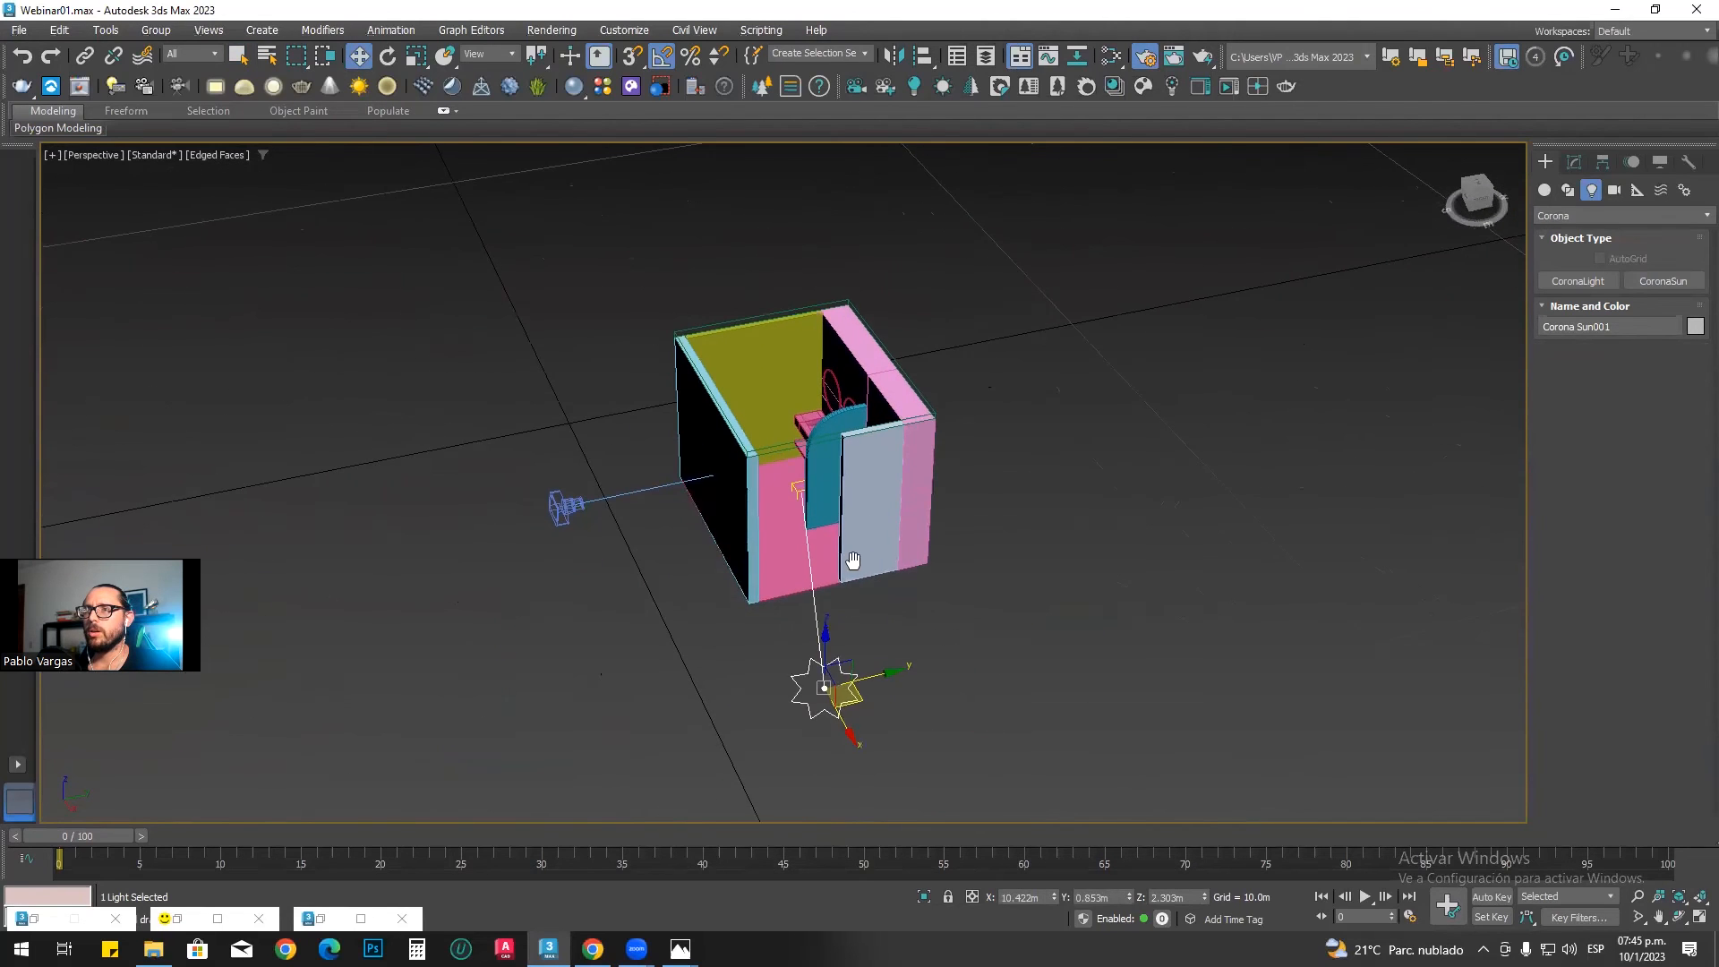
pyautogui.click(846, 697)
pyautogui.click(846, 696)
pyautogui.moveTo(881, 672); pyautogui.dragTo(852, 678)
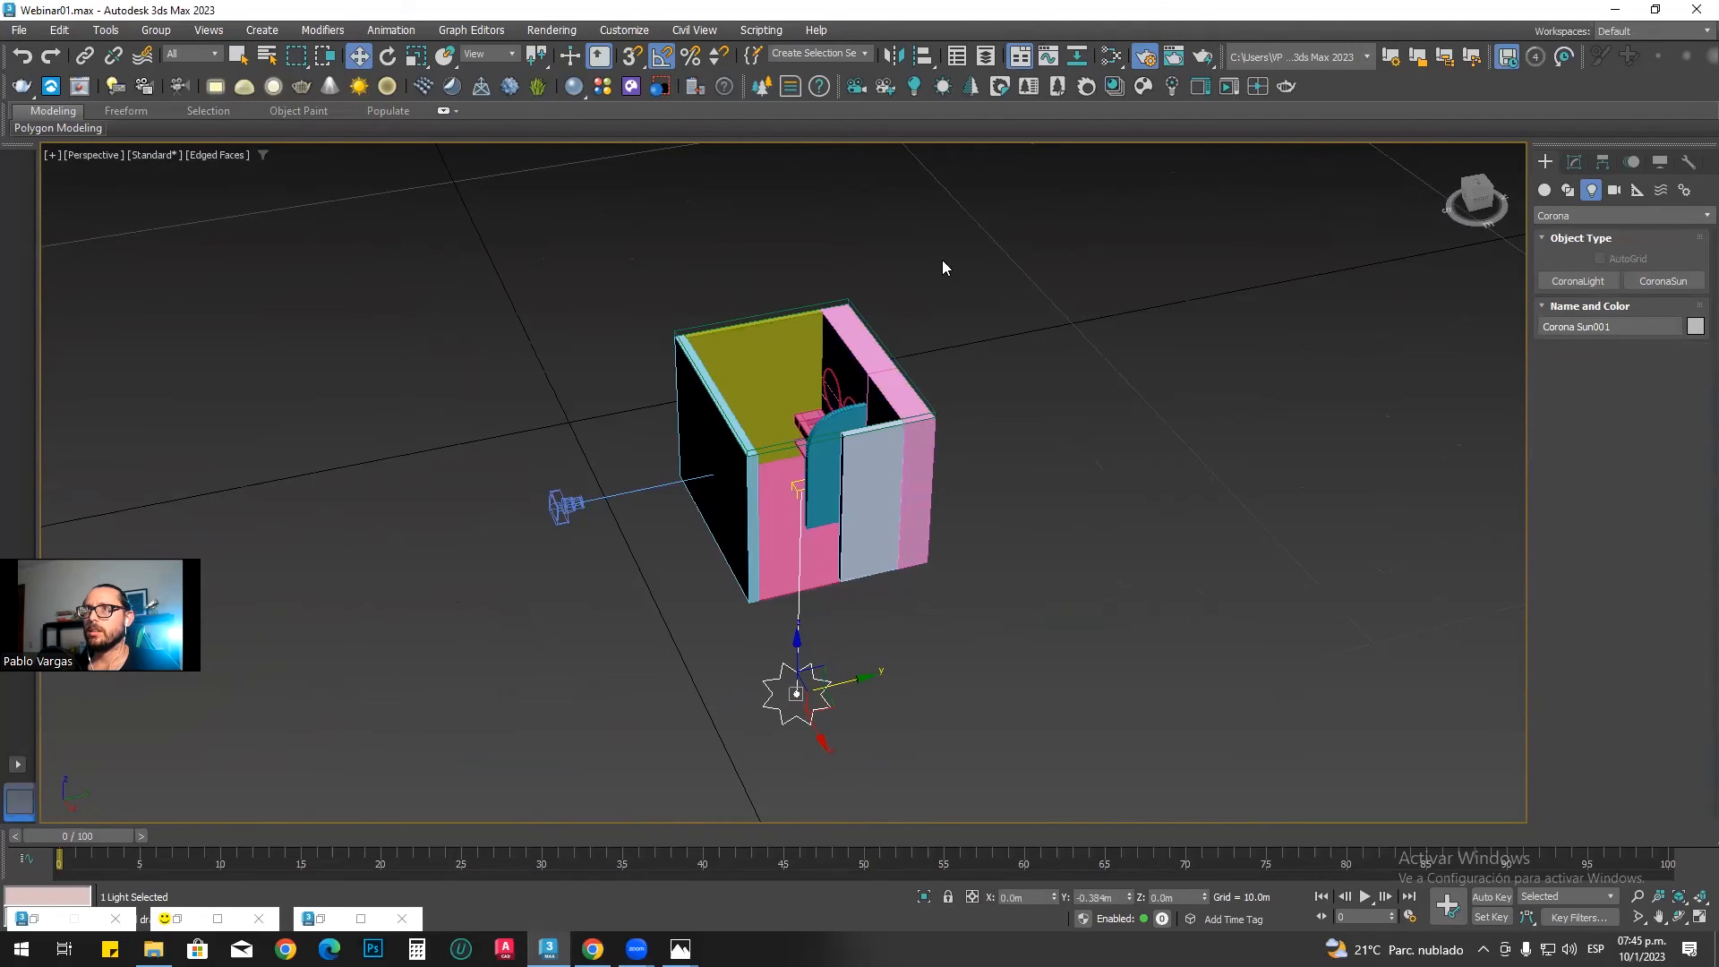
pyautogui.keyDown('alt'); pyautogui.moveTo(921, 578); pyautogui.dragTo(1007, 525, button='middle'); pyautogui.keyUp('alt')
pyautogui.moveTo(1008, 525); pyautogui.dragTo(1010, 491)
pyautogui.keyDown('alt'); pyautogui.moveTo(975, 546); pyautogui.dragTo(768, 604, button='middle'); pyautogui.keyUp('alt')
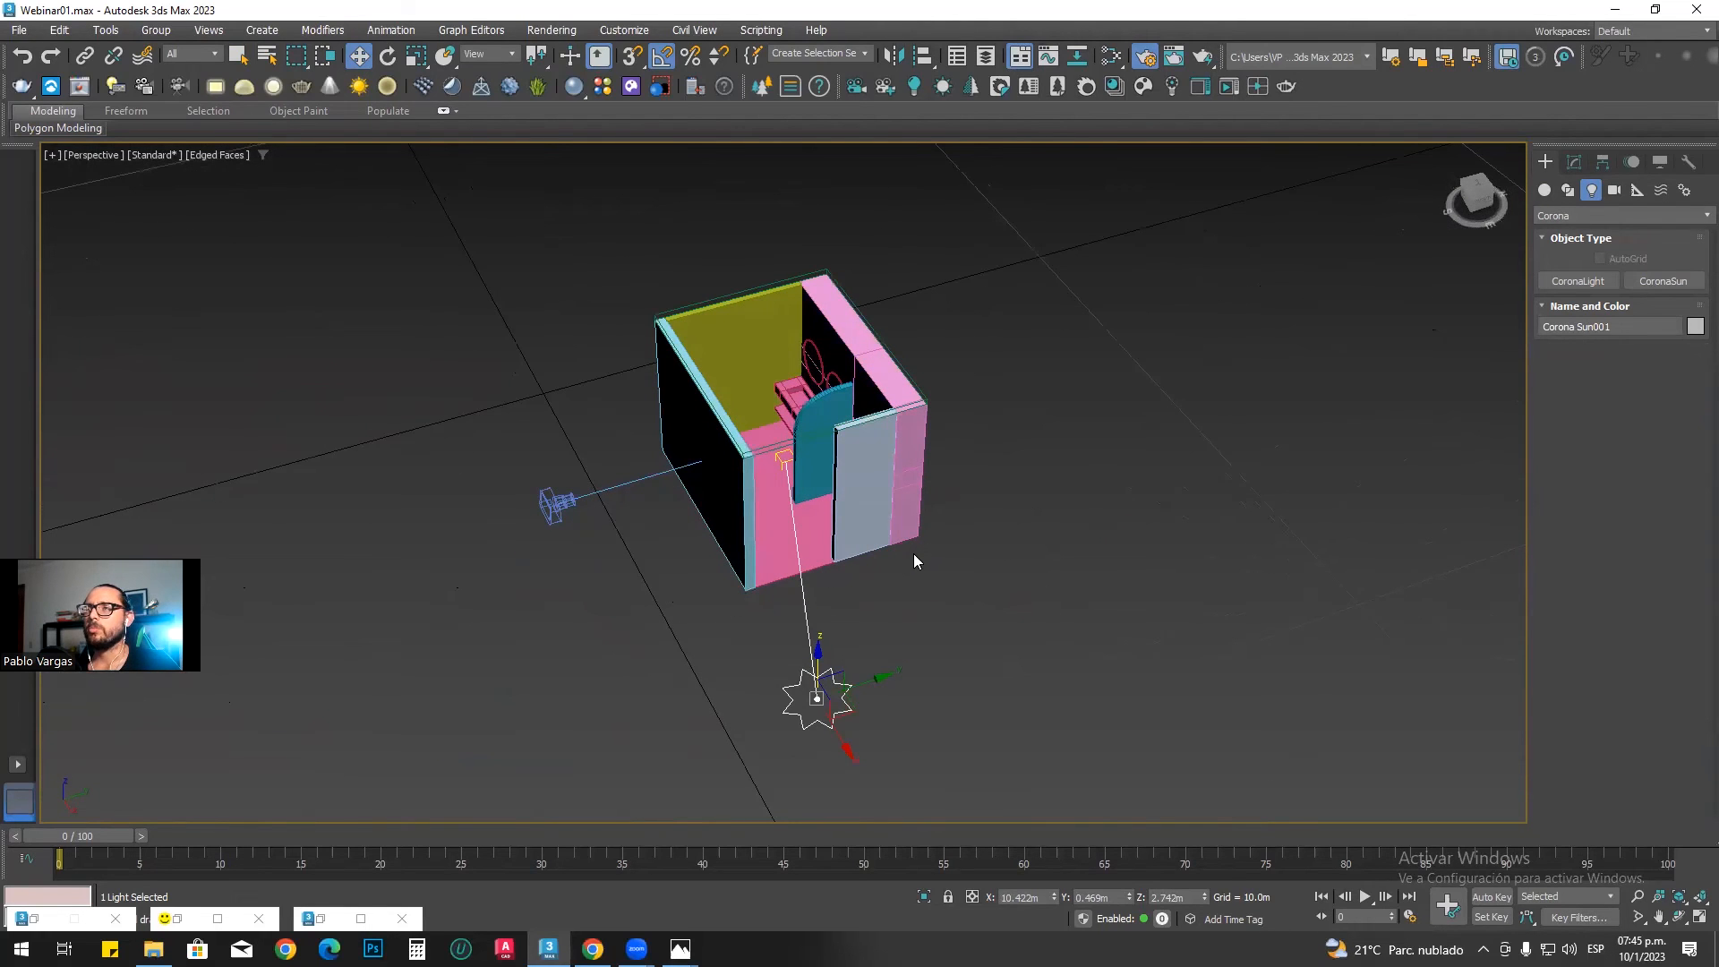
# Step: Return to the CoronaCamera001 view with safe frames, restore the frame buffer and start interactive rendering
pyautogui.press('c')
pyautogui.hotkey('shift', 'f')
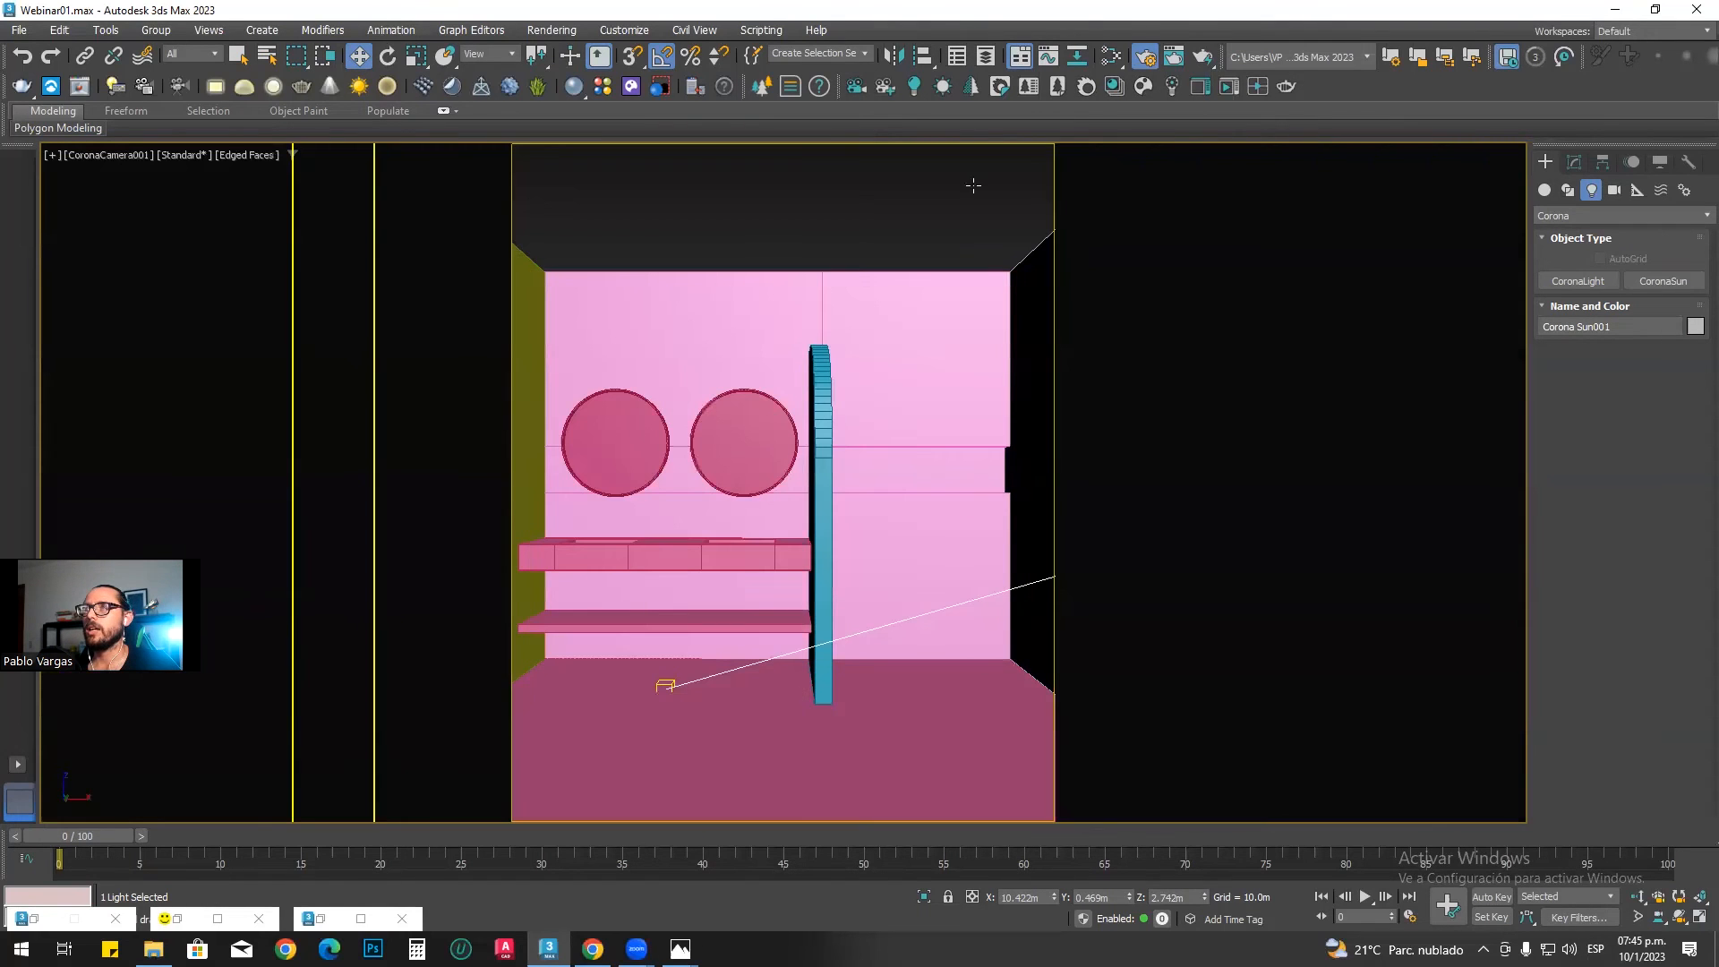
pyautogui.click(188, 918)
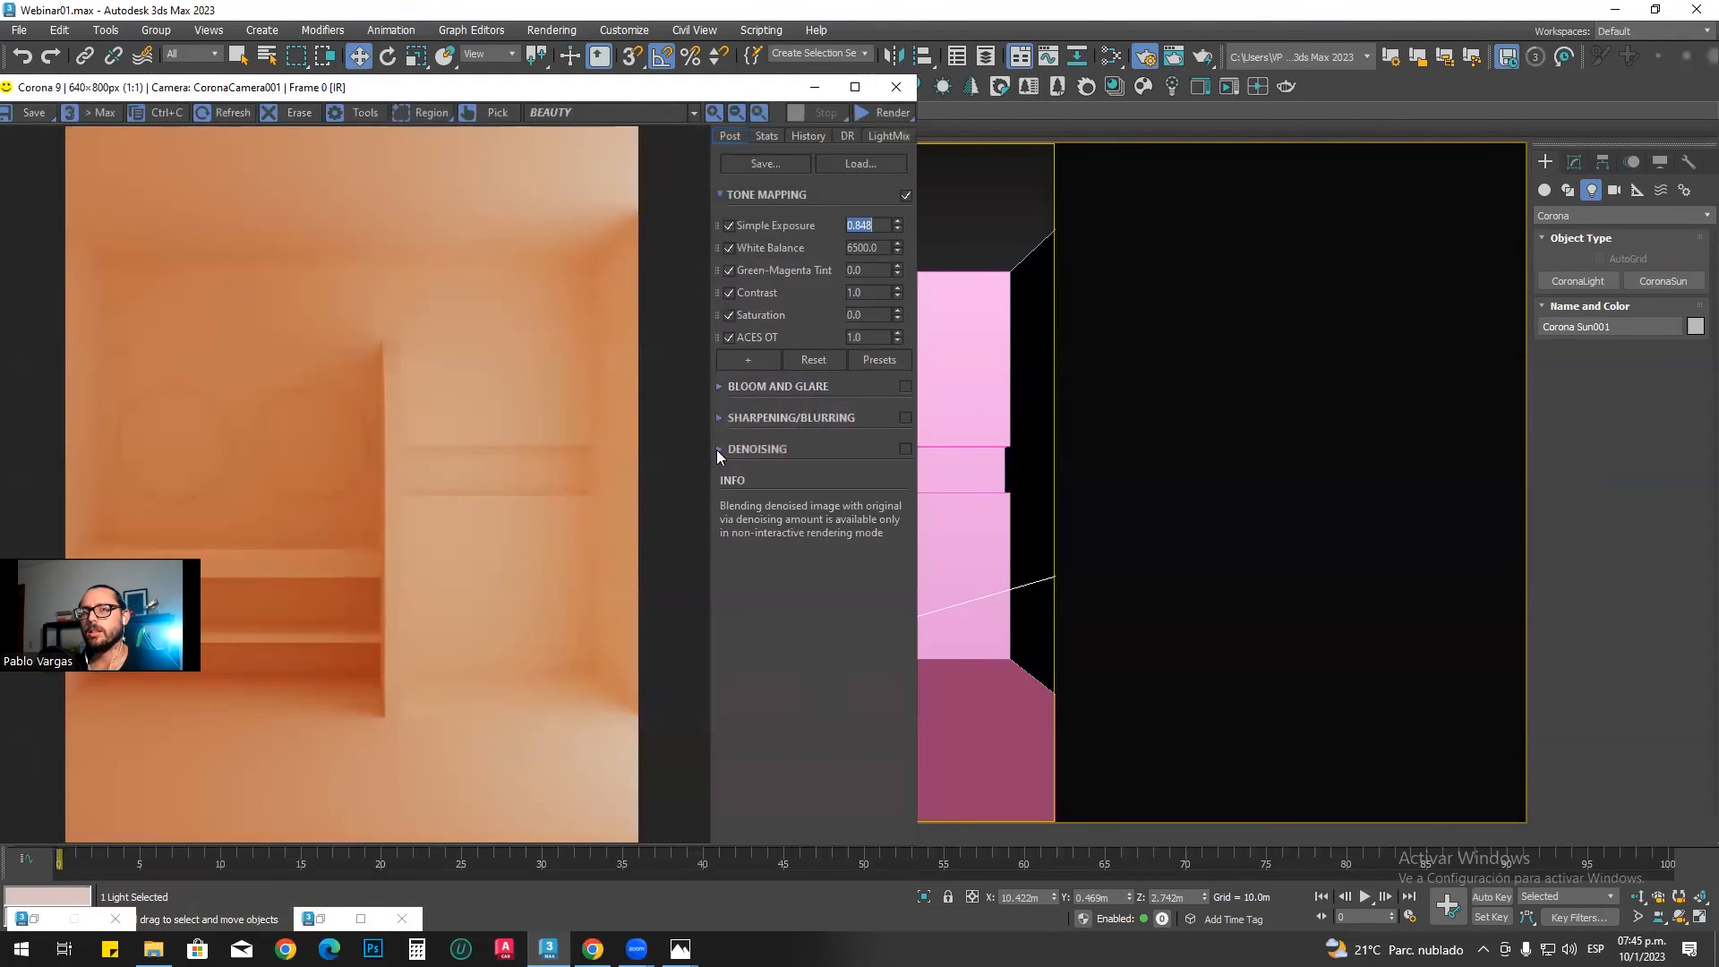
pyautogui.click(870, 112)
pyautogui.click(876, 134)
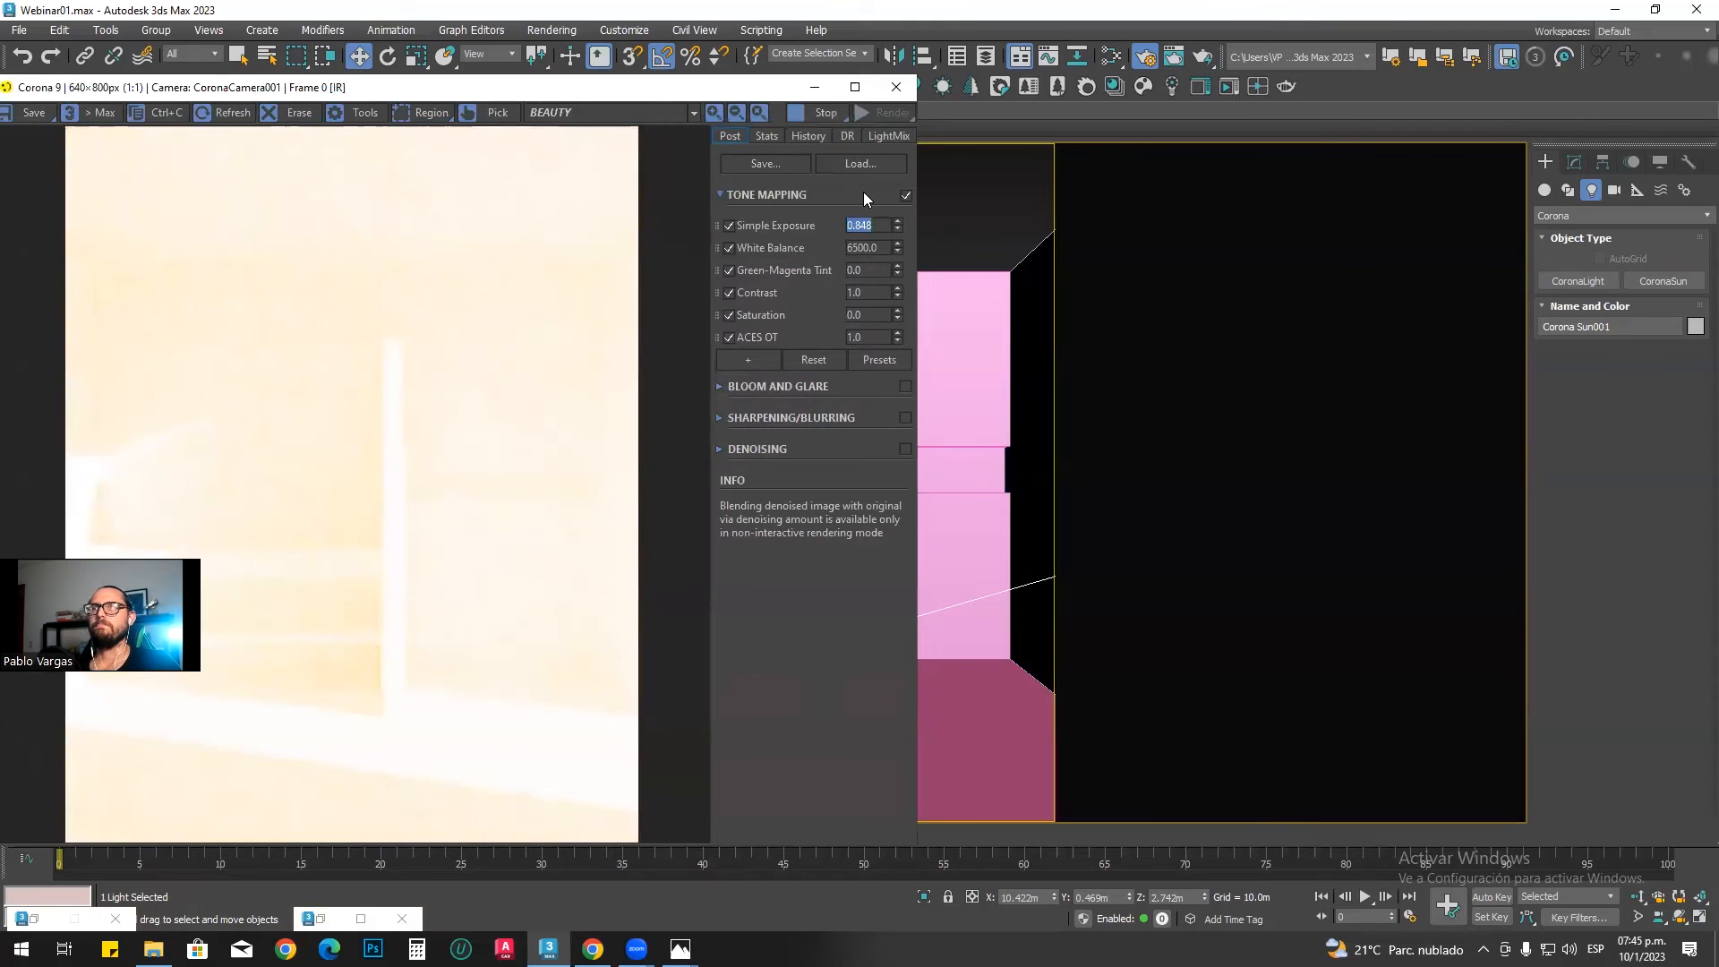
# Step: Add Reinhard Highlight Compression to the tone mapping and place it directly below Simple Exposure
pyautogui.moveTo(737, 329)
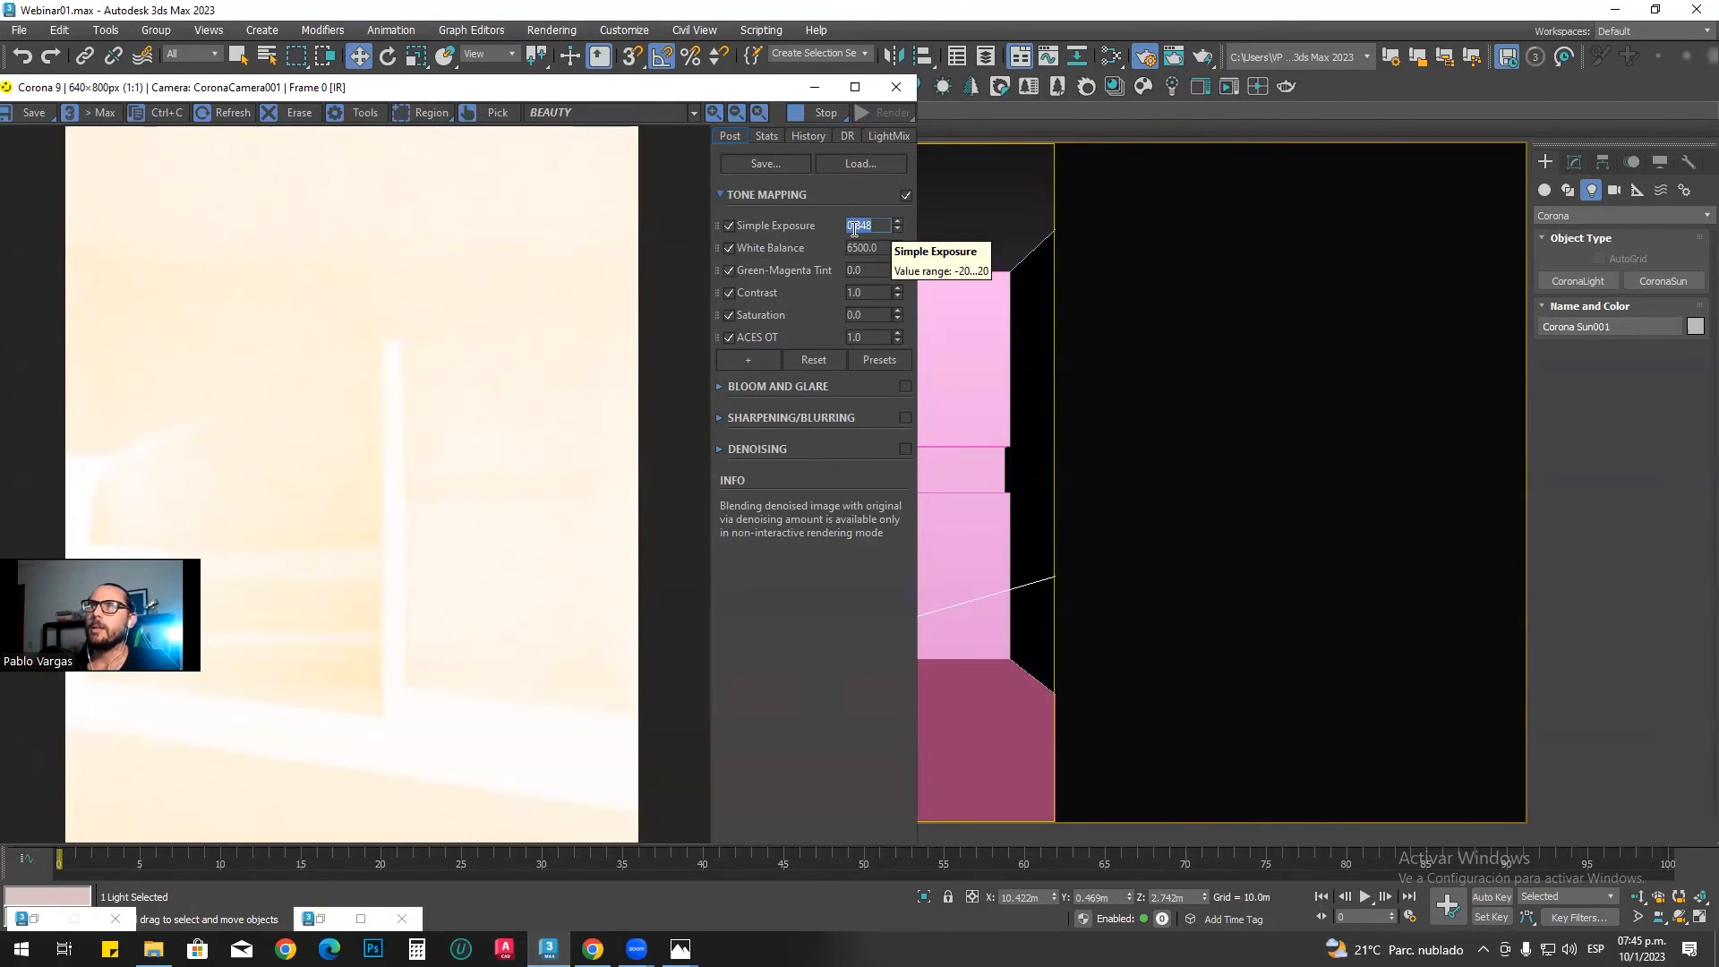
pyautogui.click(754, 362)
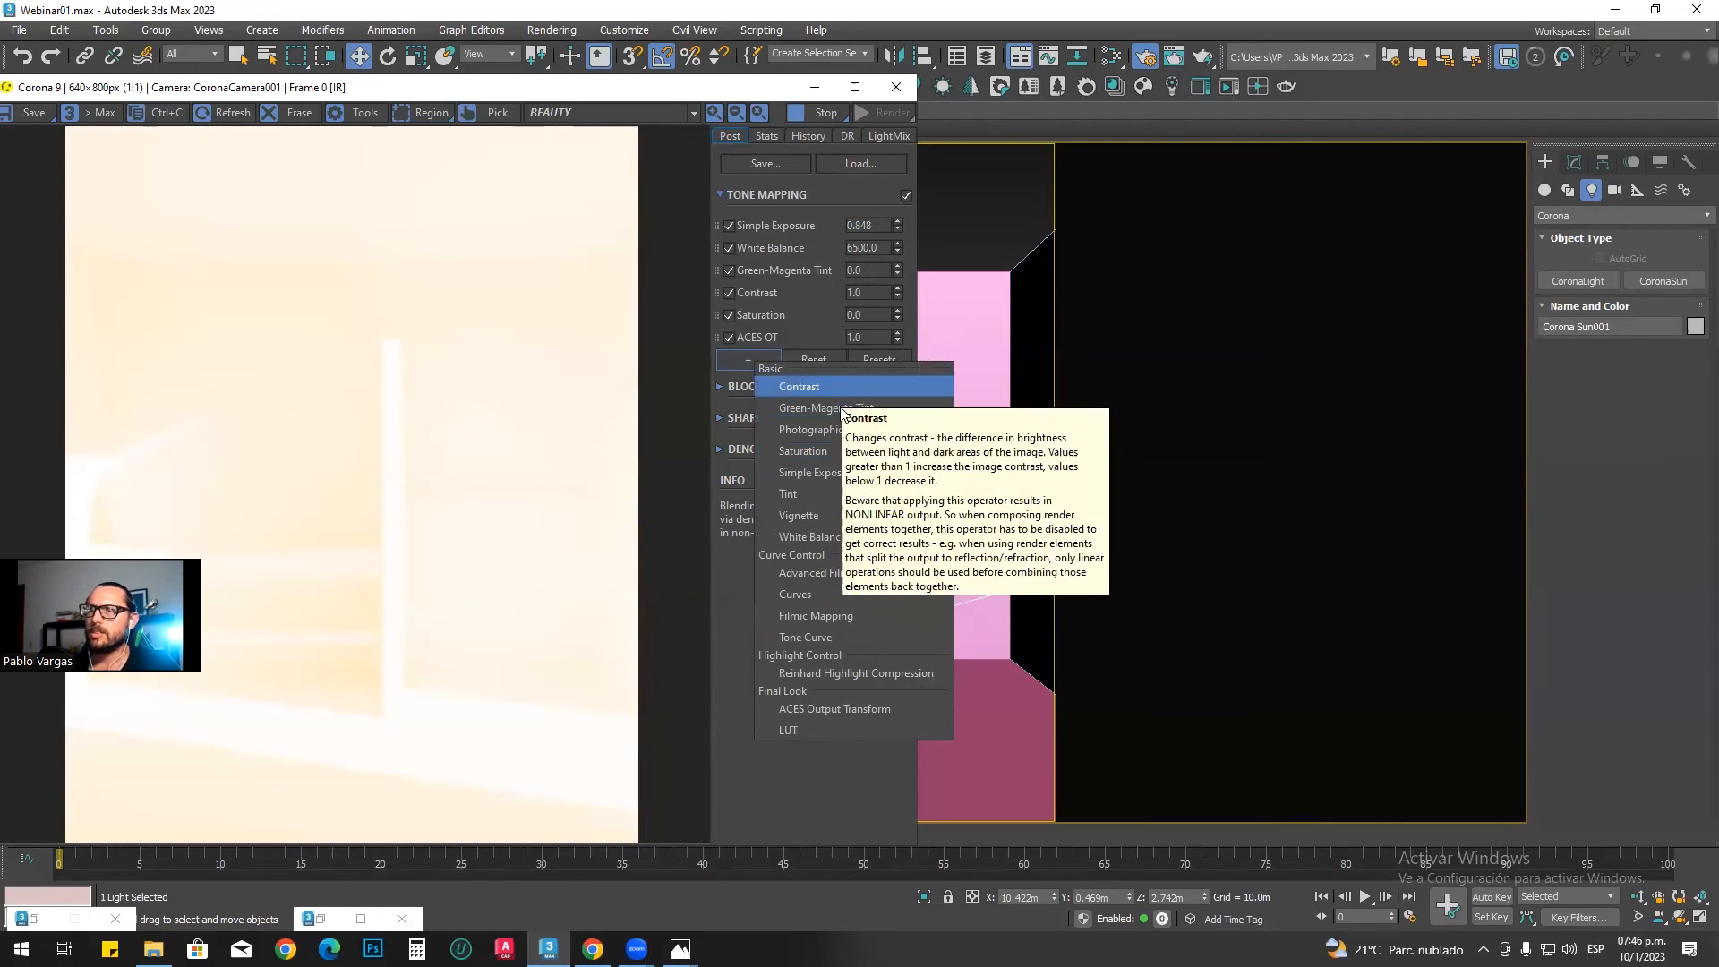
pyautogui.click(885, 672)
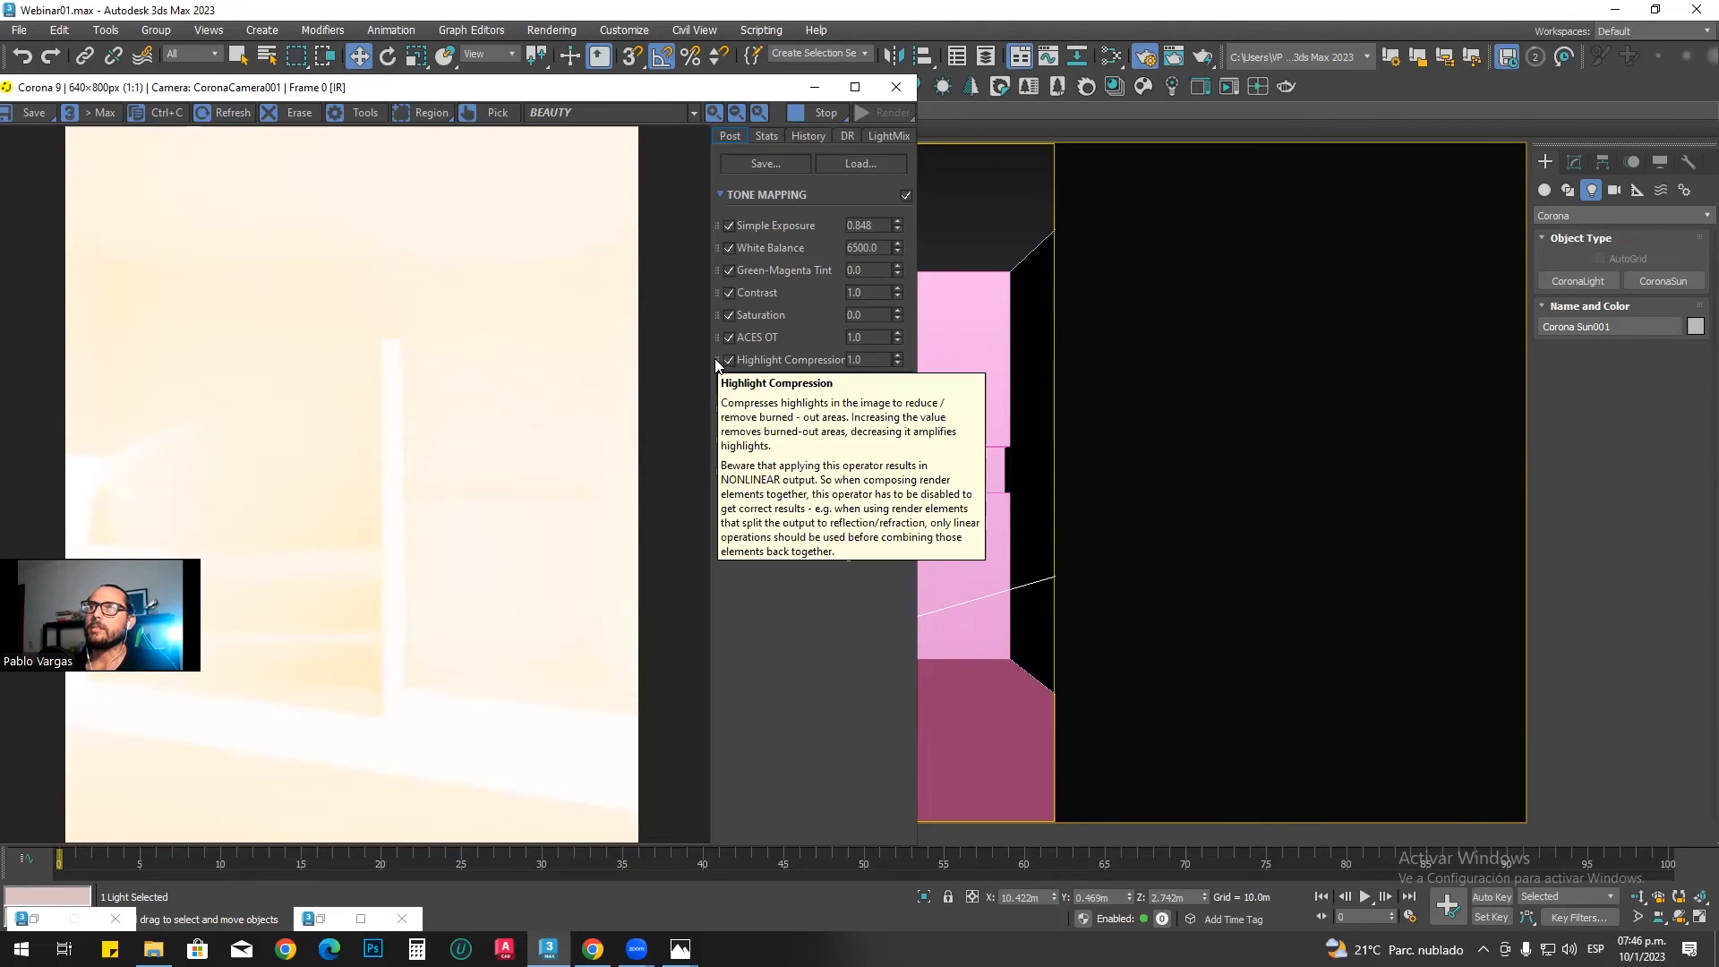
pyautogui.moveTo(721, 312); pyautogui.dragTo(731, 239)
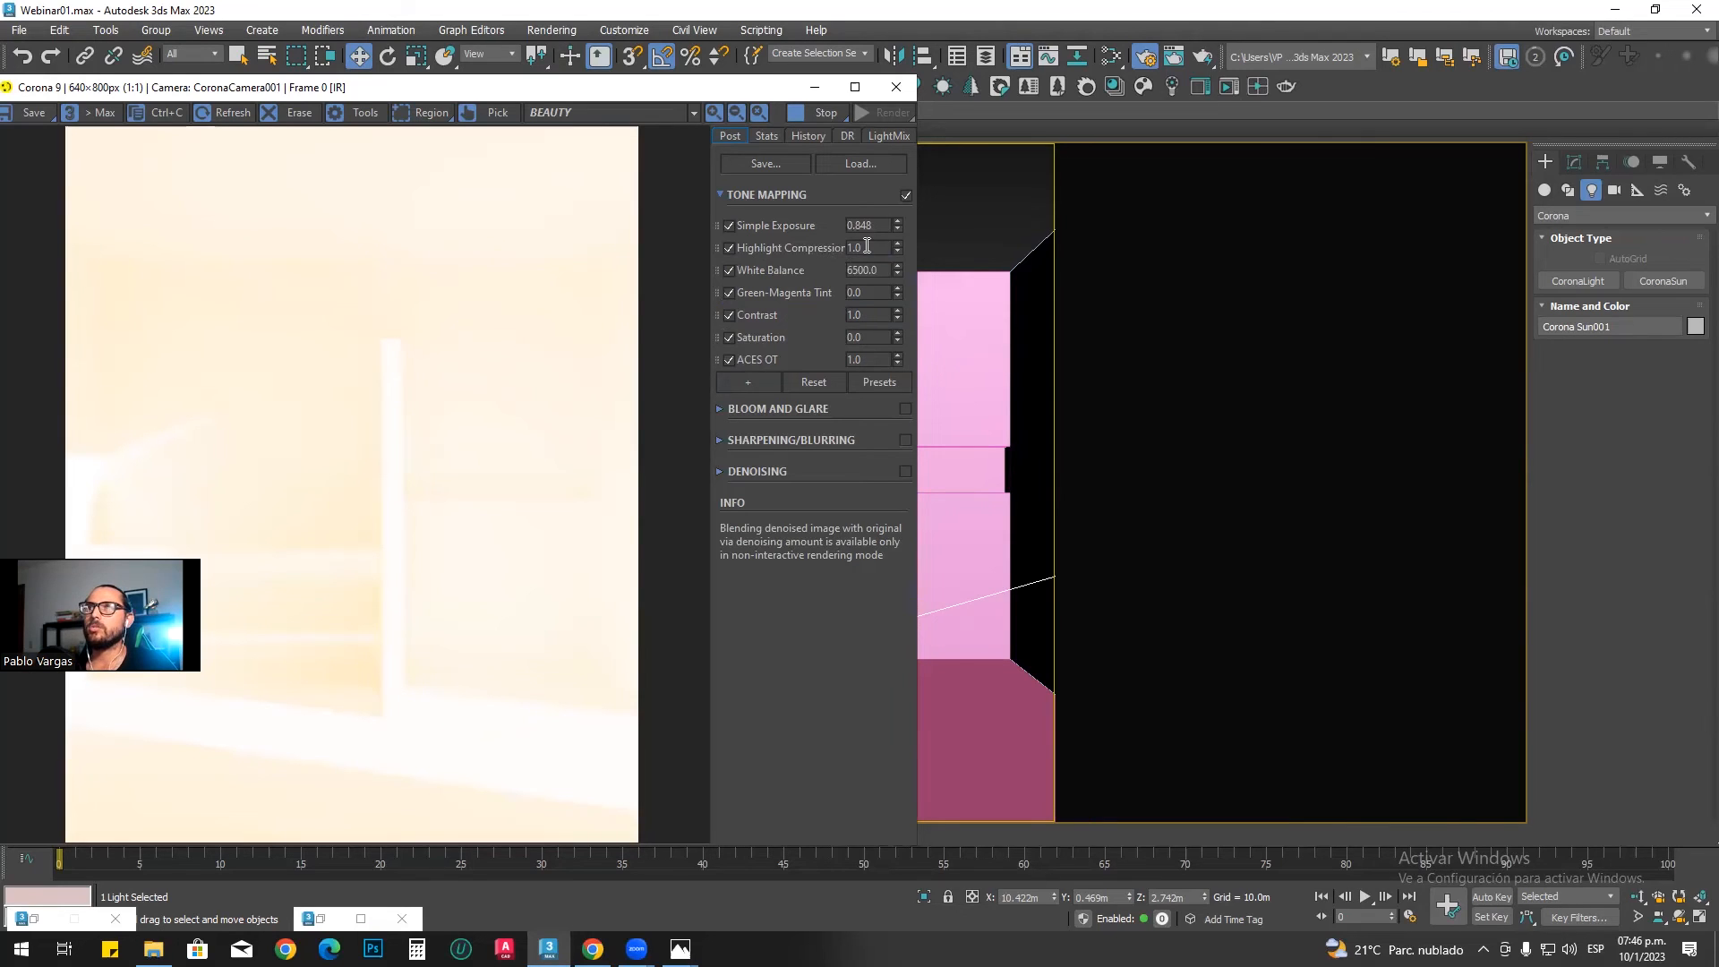
# Step: Raise the tone mapping's Highlight Compression gradually to about 5.2 while watching the render
pyautogui.click(896, 252)
pyautogui.click(852, 250)
pyautogui.moveTo(898, 254); pyautogui.dragTo(911, 913)
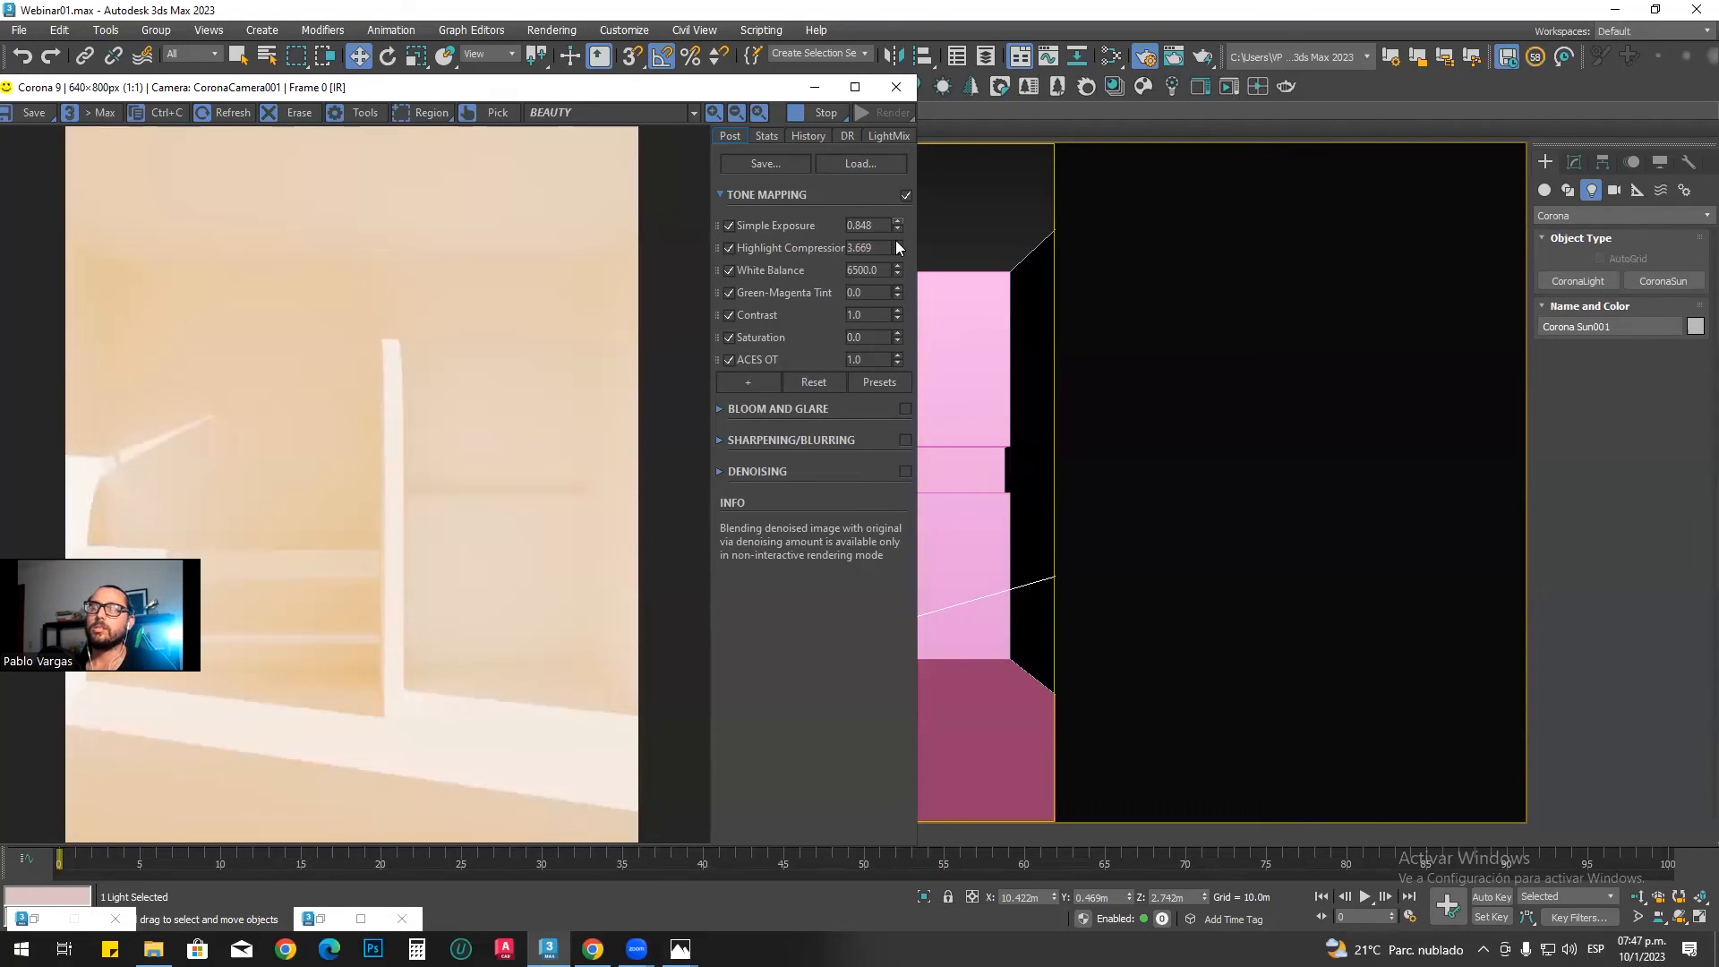
pyautogui.moveTo(899, 240); pyautogui.dragTo(911, 167)
# Step: Test Highlight Compression values of 7, 6, 4, 10 and 100 on the interactive render
pyautogui.moveTo(884, 247); pyautogui.dragTo(802, 255)
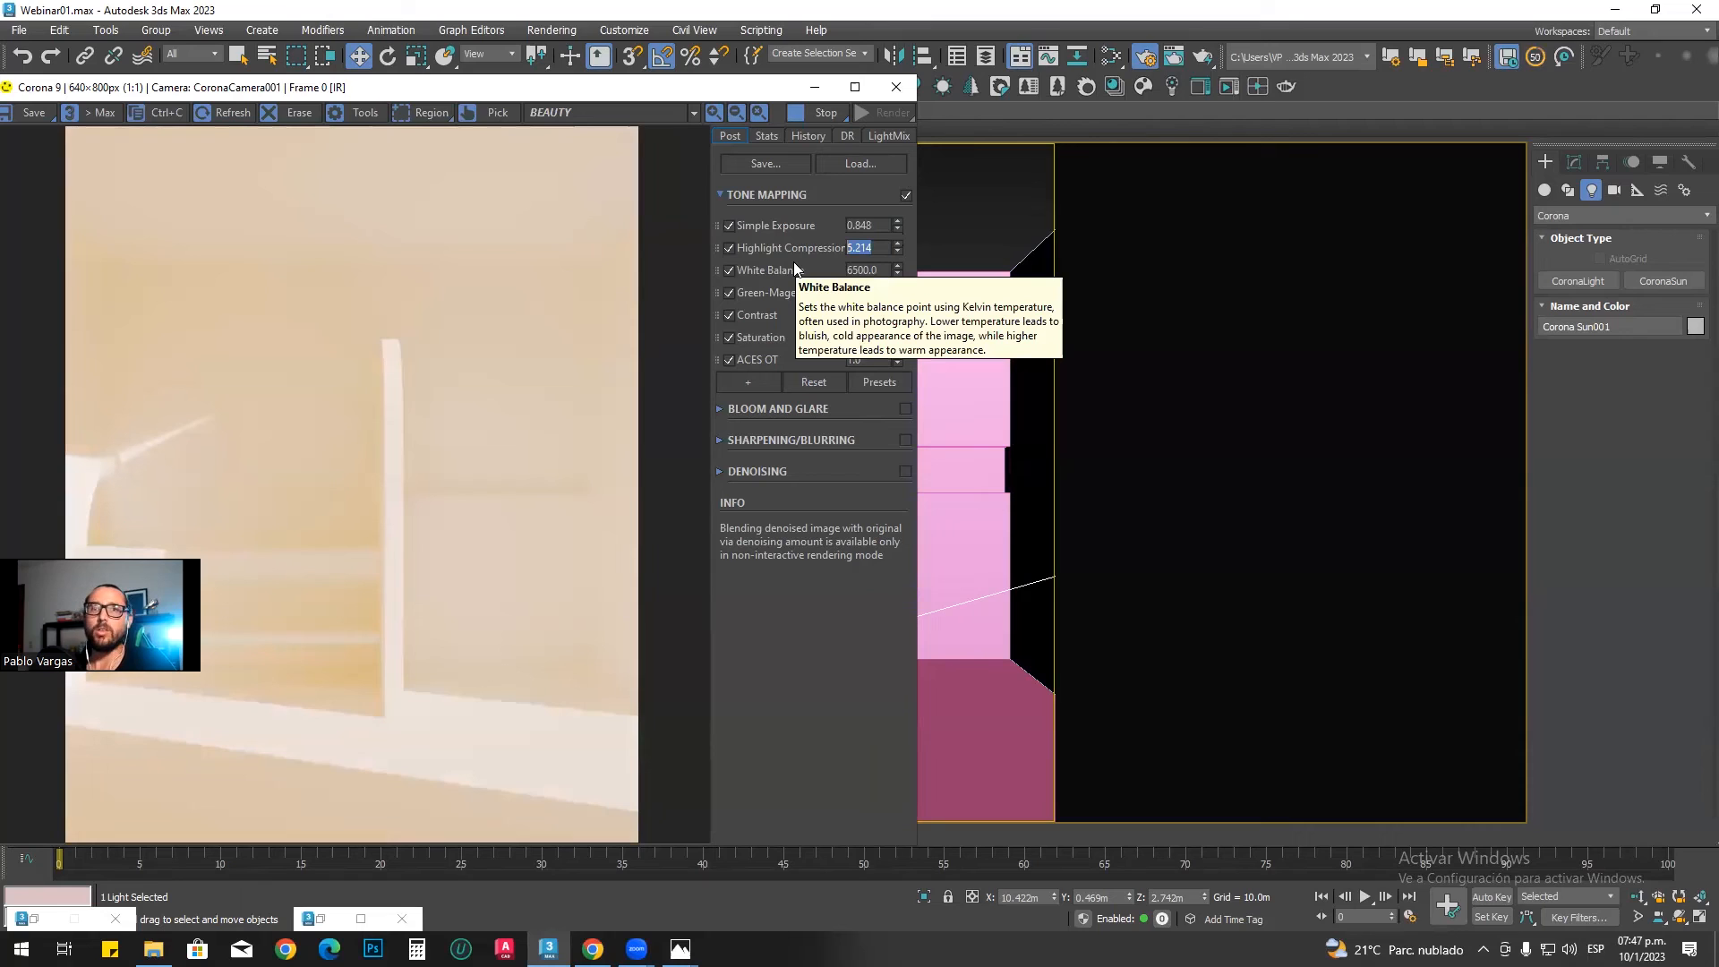
pyautogui.write('7')
pyautogui.press('Return')
pyautogui.write('6')
pyautogui.press('Return')
pyautogui.write('4')
pyautogui.press('Return')
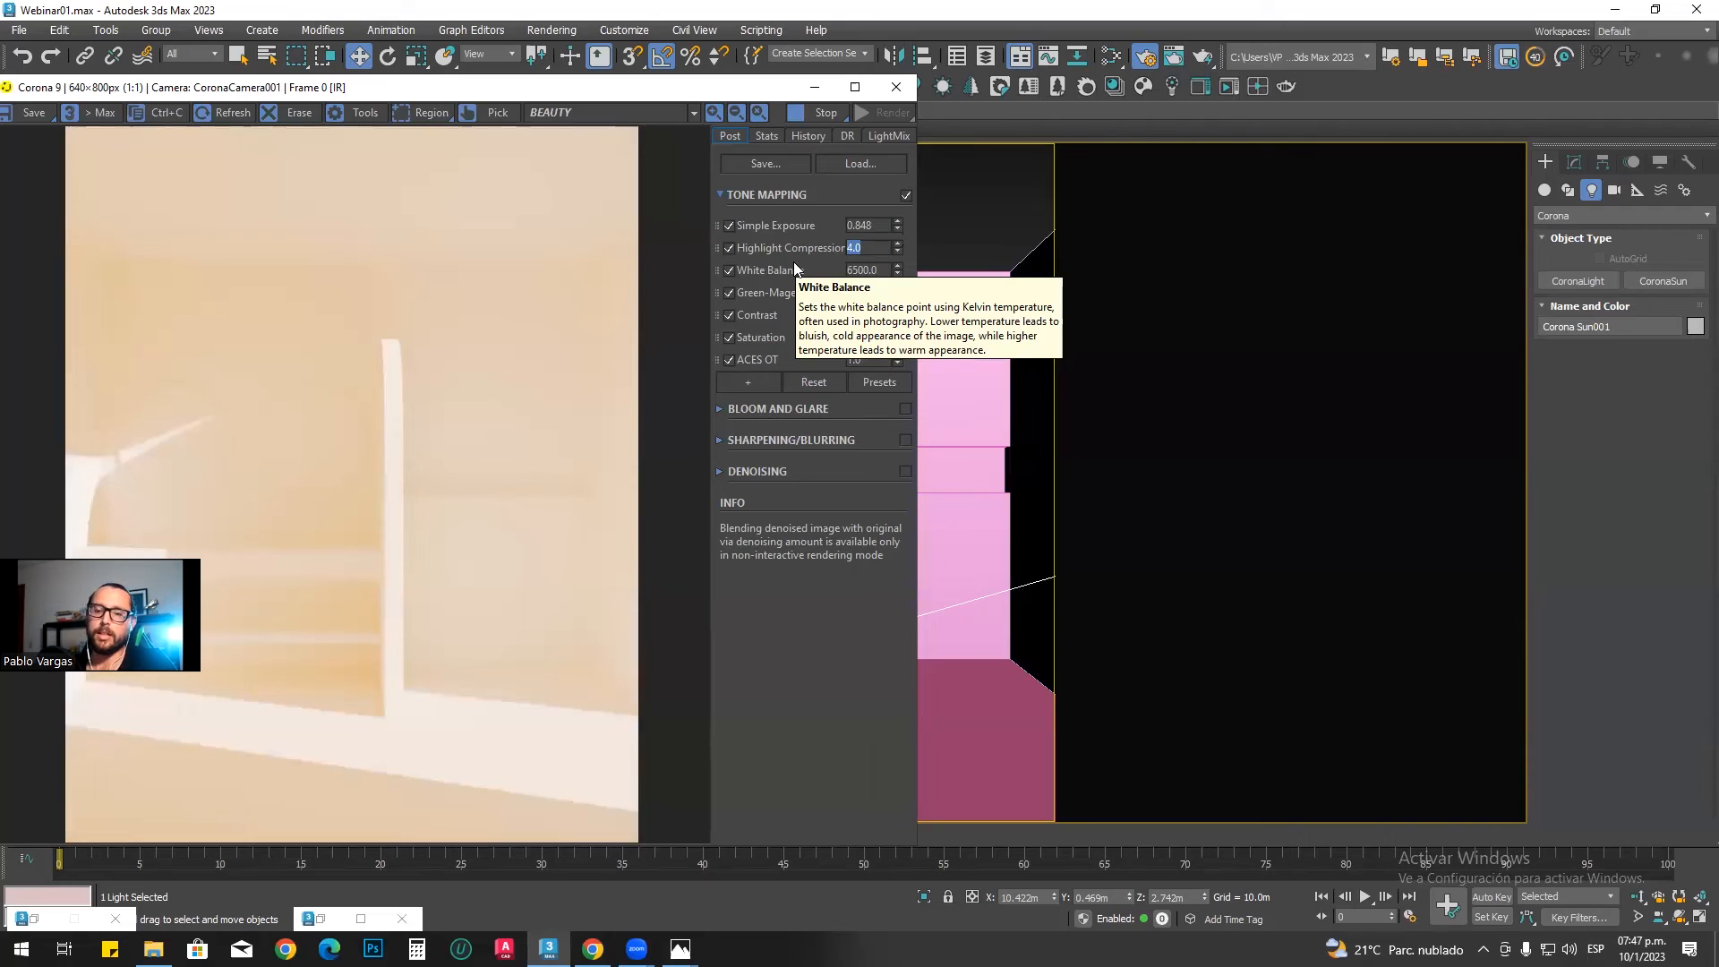
pyautogui.write('100')
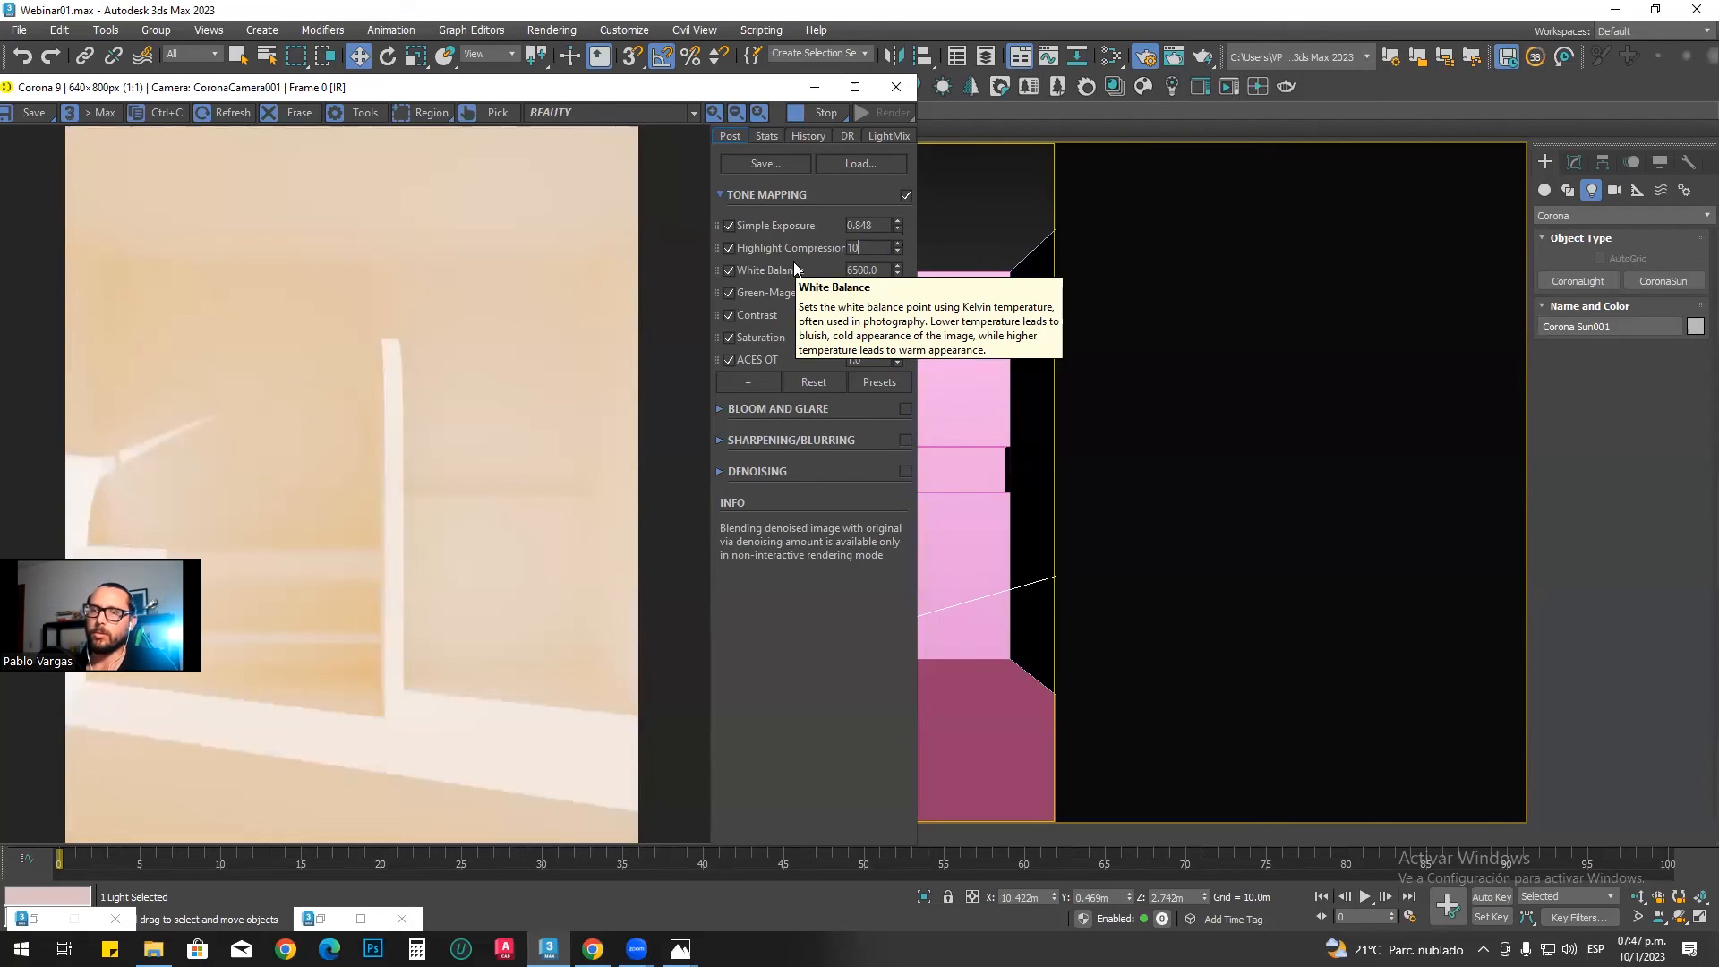
pyautogui.press('Return')
pyautogui.write('100')
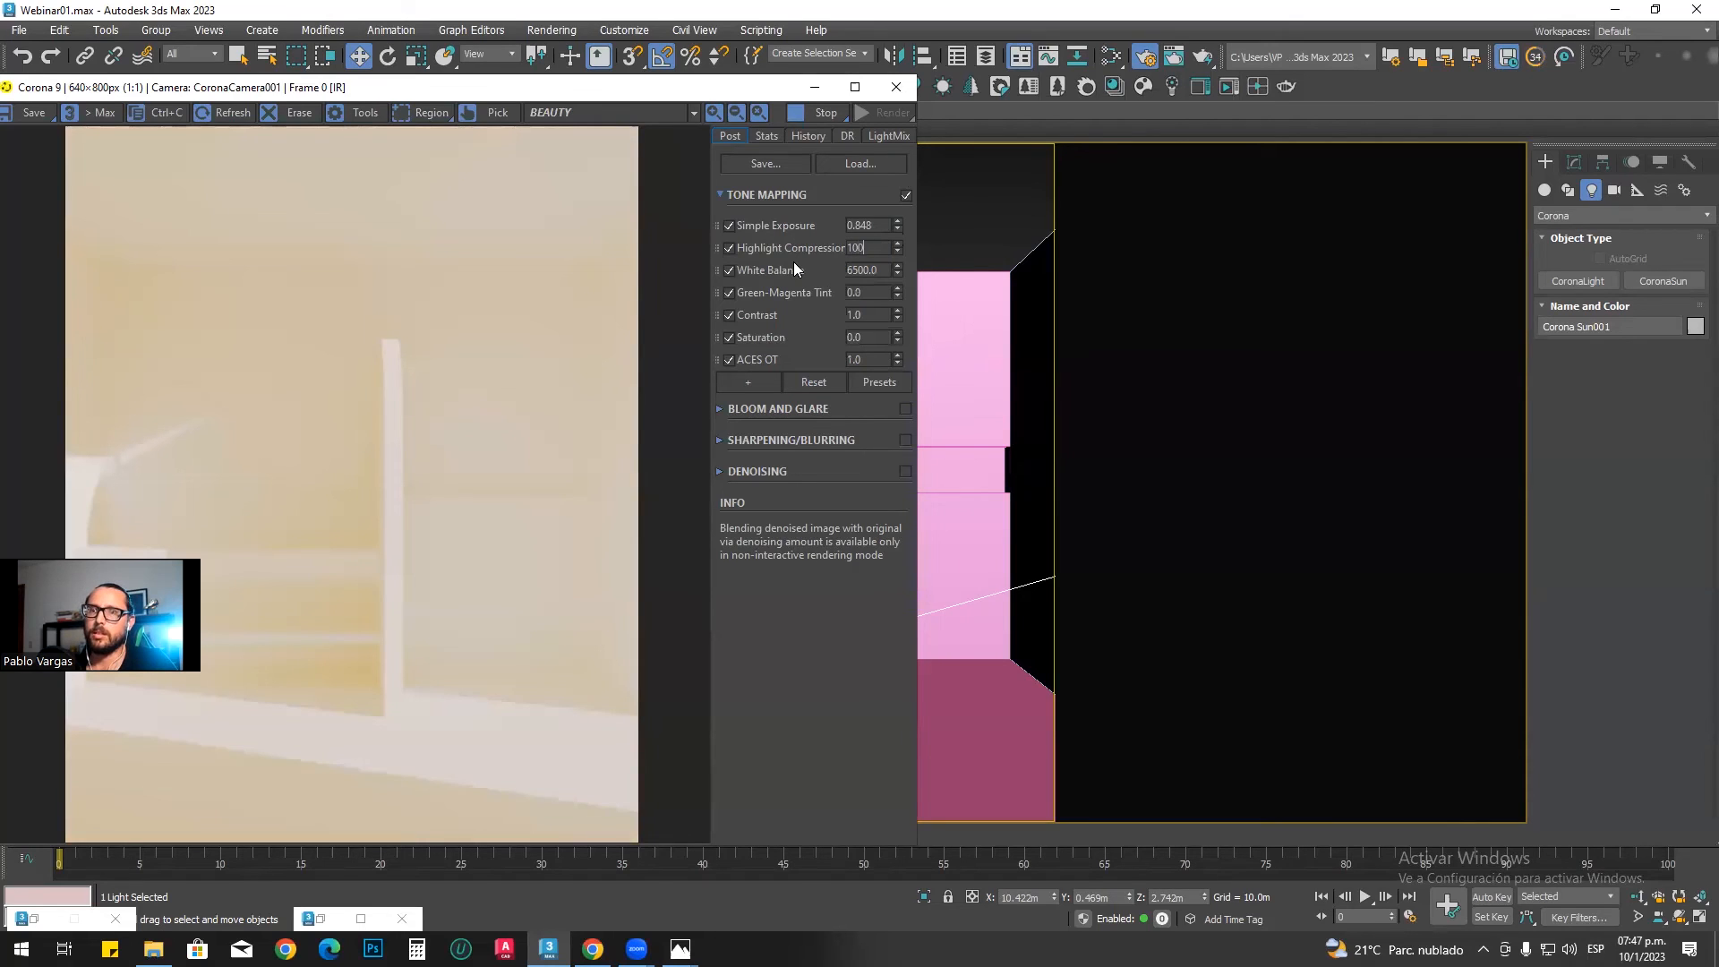
pyautogui.press('Return')
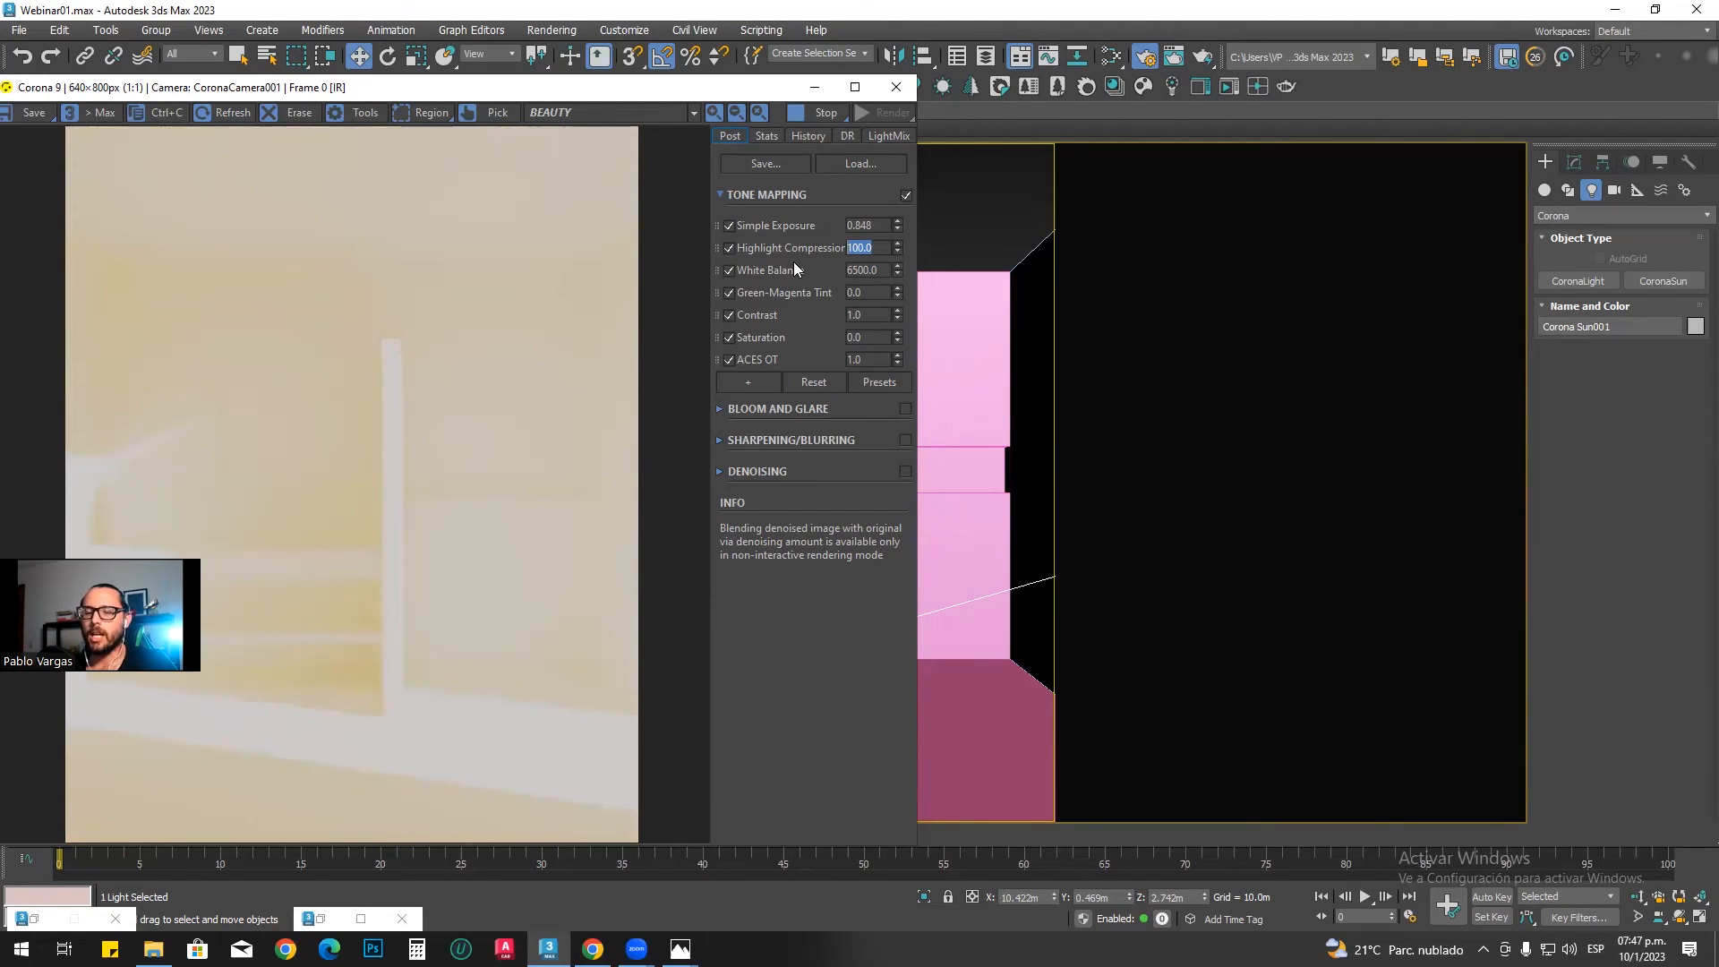
# Step: Bring Highlight Compression back down, trying 7 and settling on 6
pyautogui.write('7')
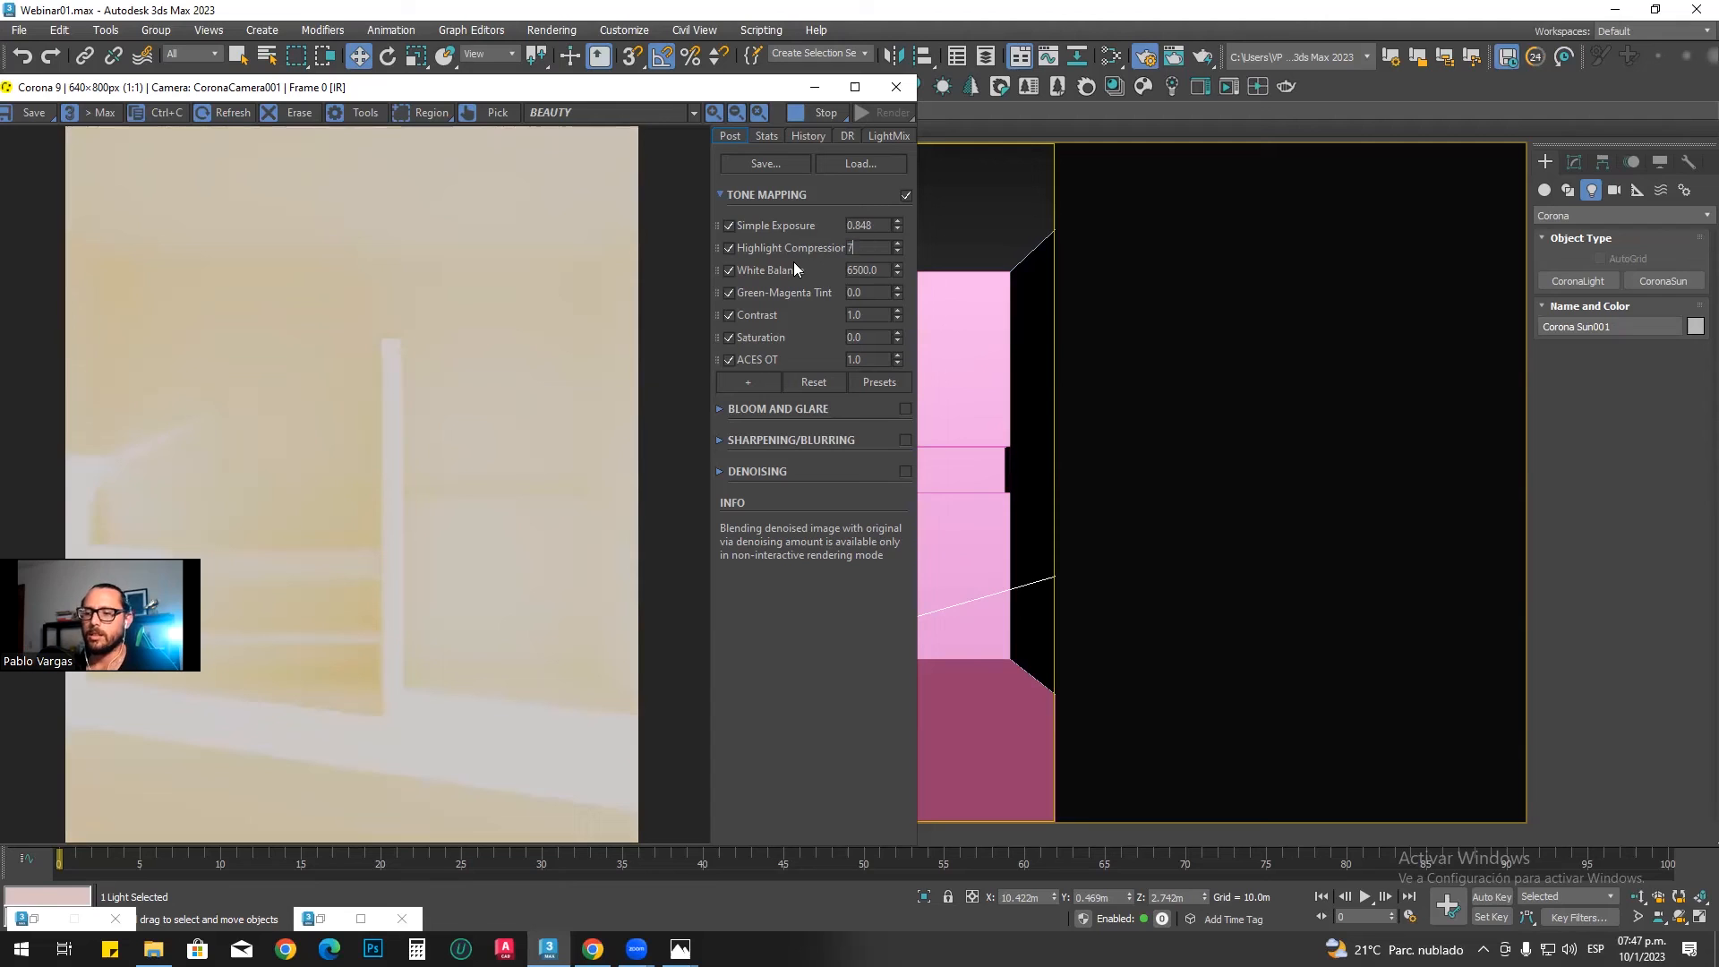
pyautogui.press('Return')
pyautogui.write('6')
pyautogui.press('Return')
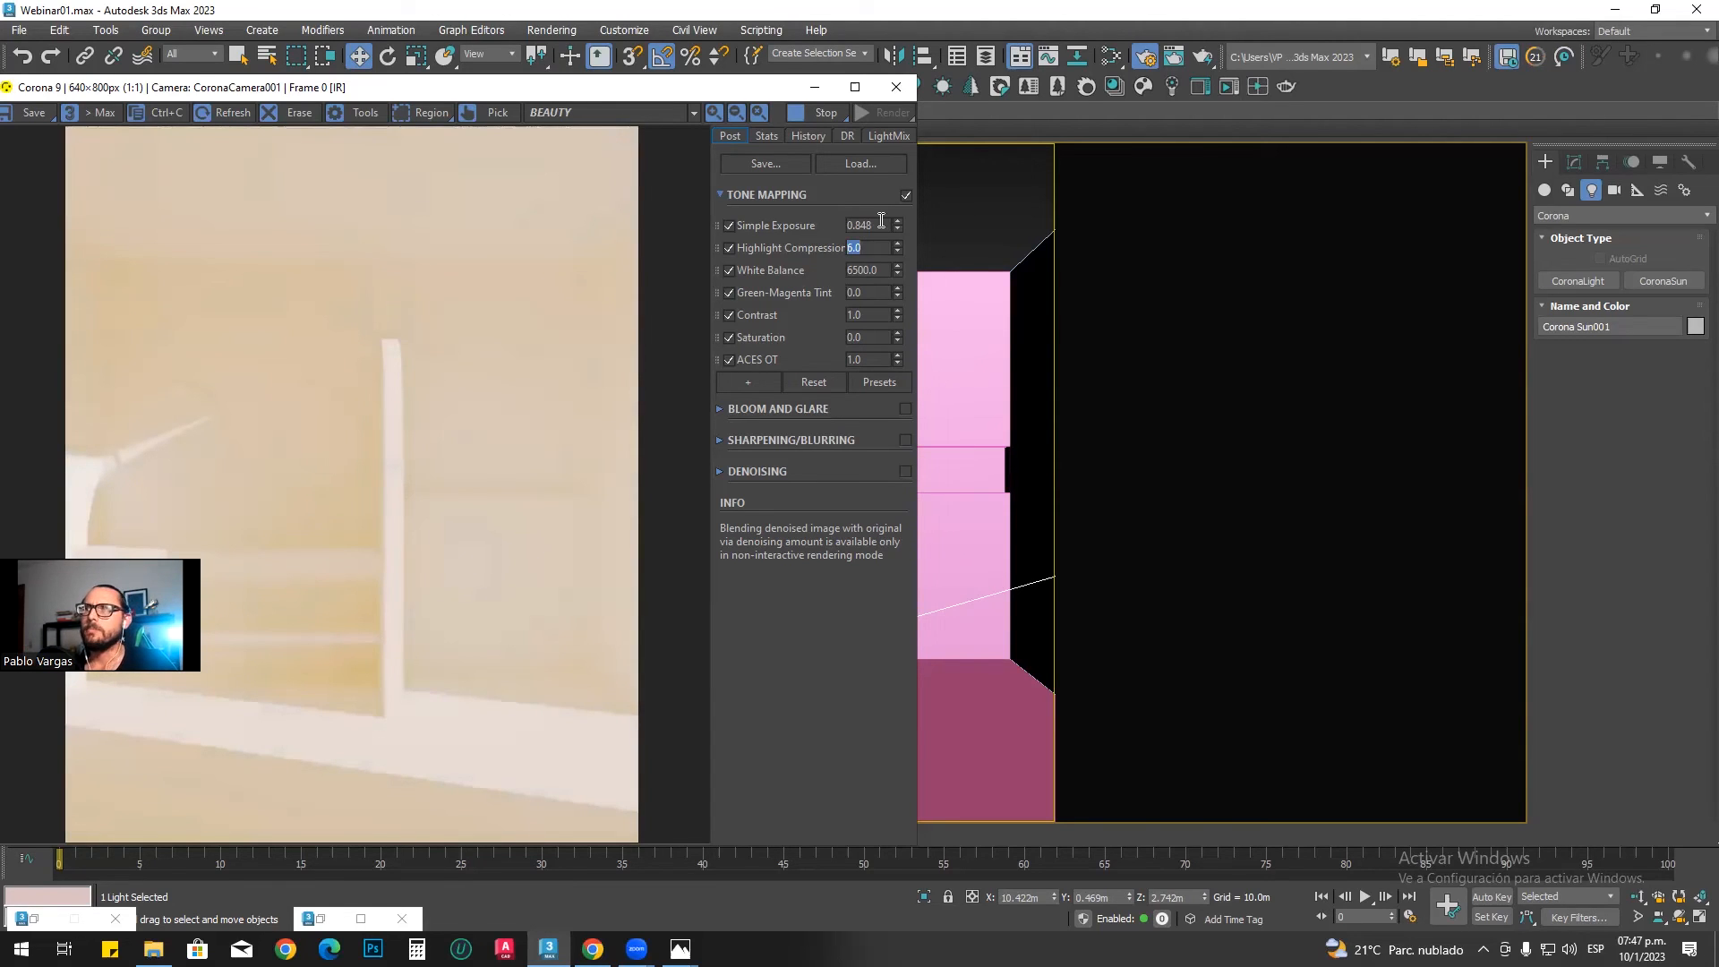
# Step: Lower the tone mapping's Simple Exposure to -1
pyautogui.moveTo(900, 234); pyautogui.dragTo(850, 636)
pyautogui.moveTo(874, 226); pyautogui.dragTo(820, 224)
pyautogui.write('-1')
pyautogui.press('Return')
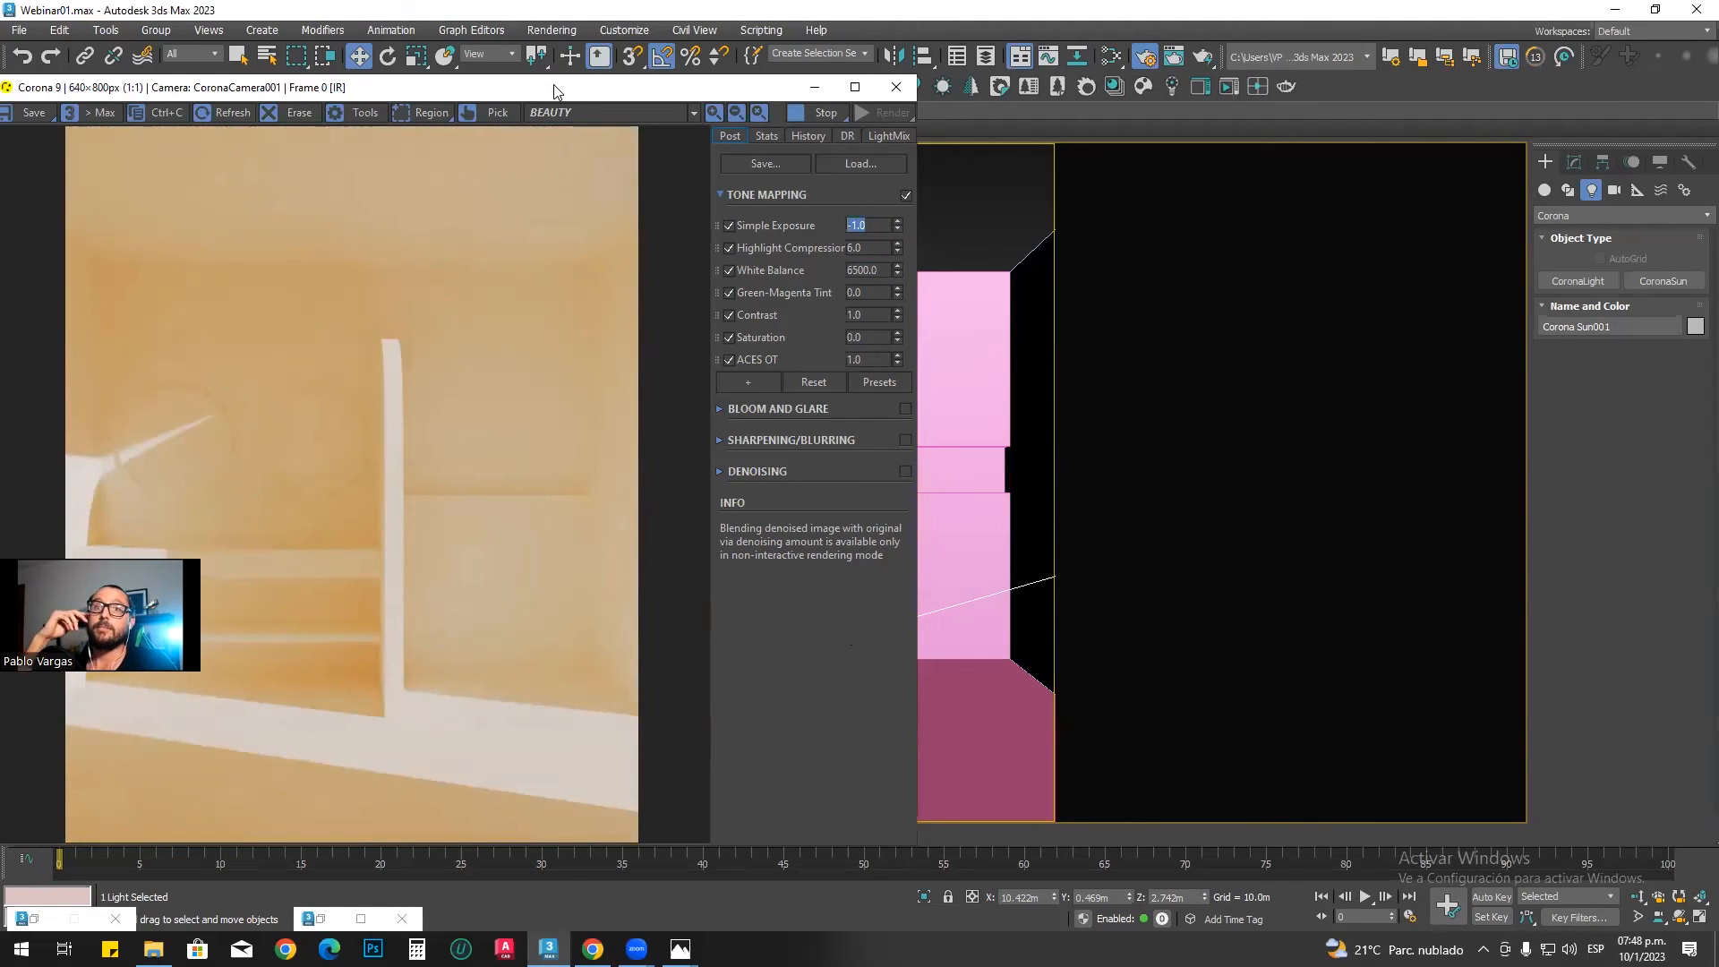
# Step: Compare the current render with the reference bathroom photo 1.jpg, and return to the frame buffer
pyautogui.moveTo(554, 85); pyautogui.dragTo(620, 66)
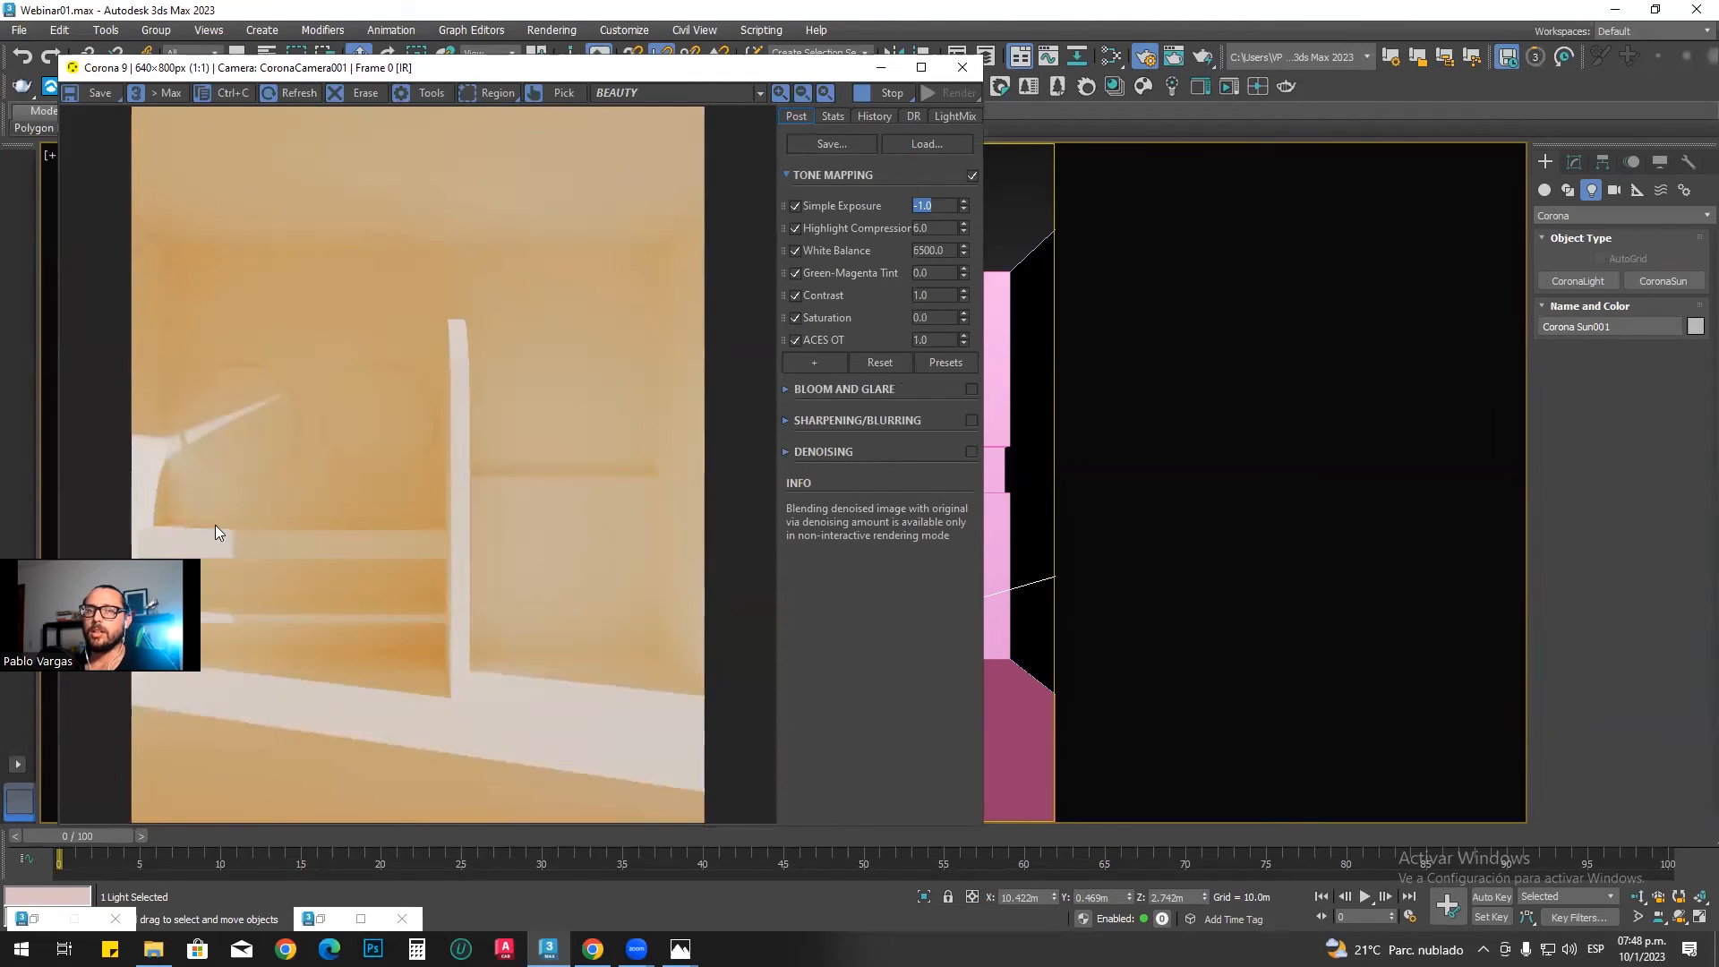
pyautogui.moveTo(681, 947)
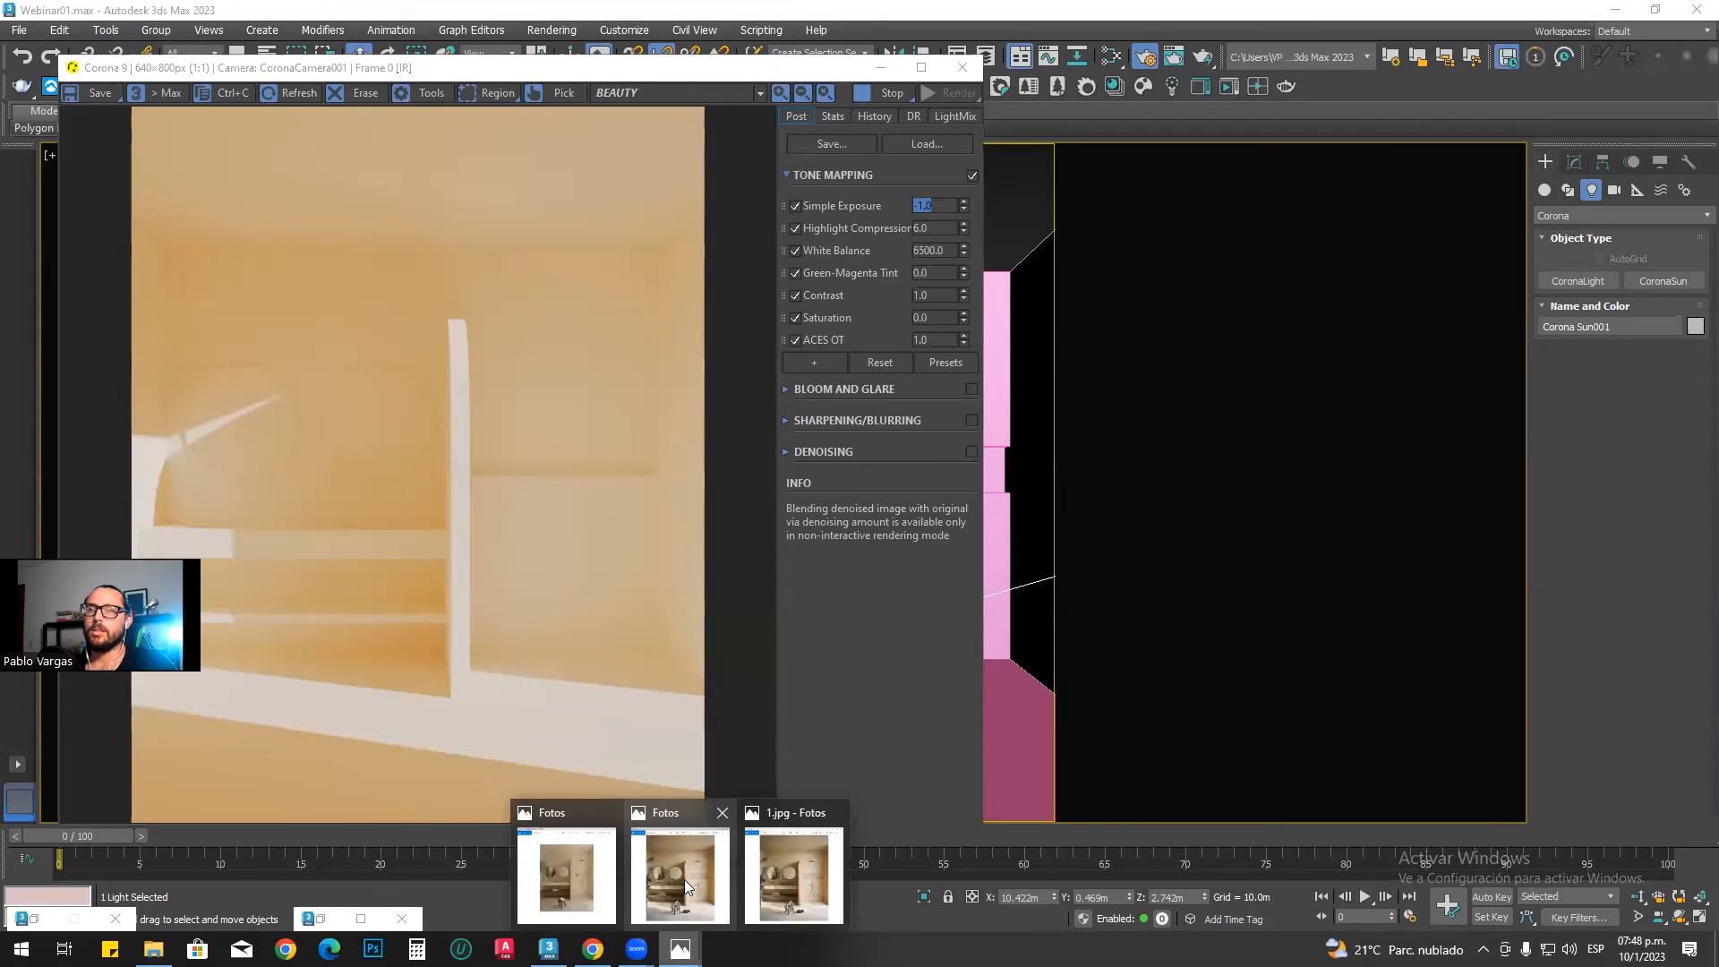
pyautogui.click(684, 880)
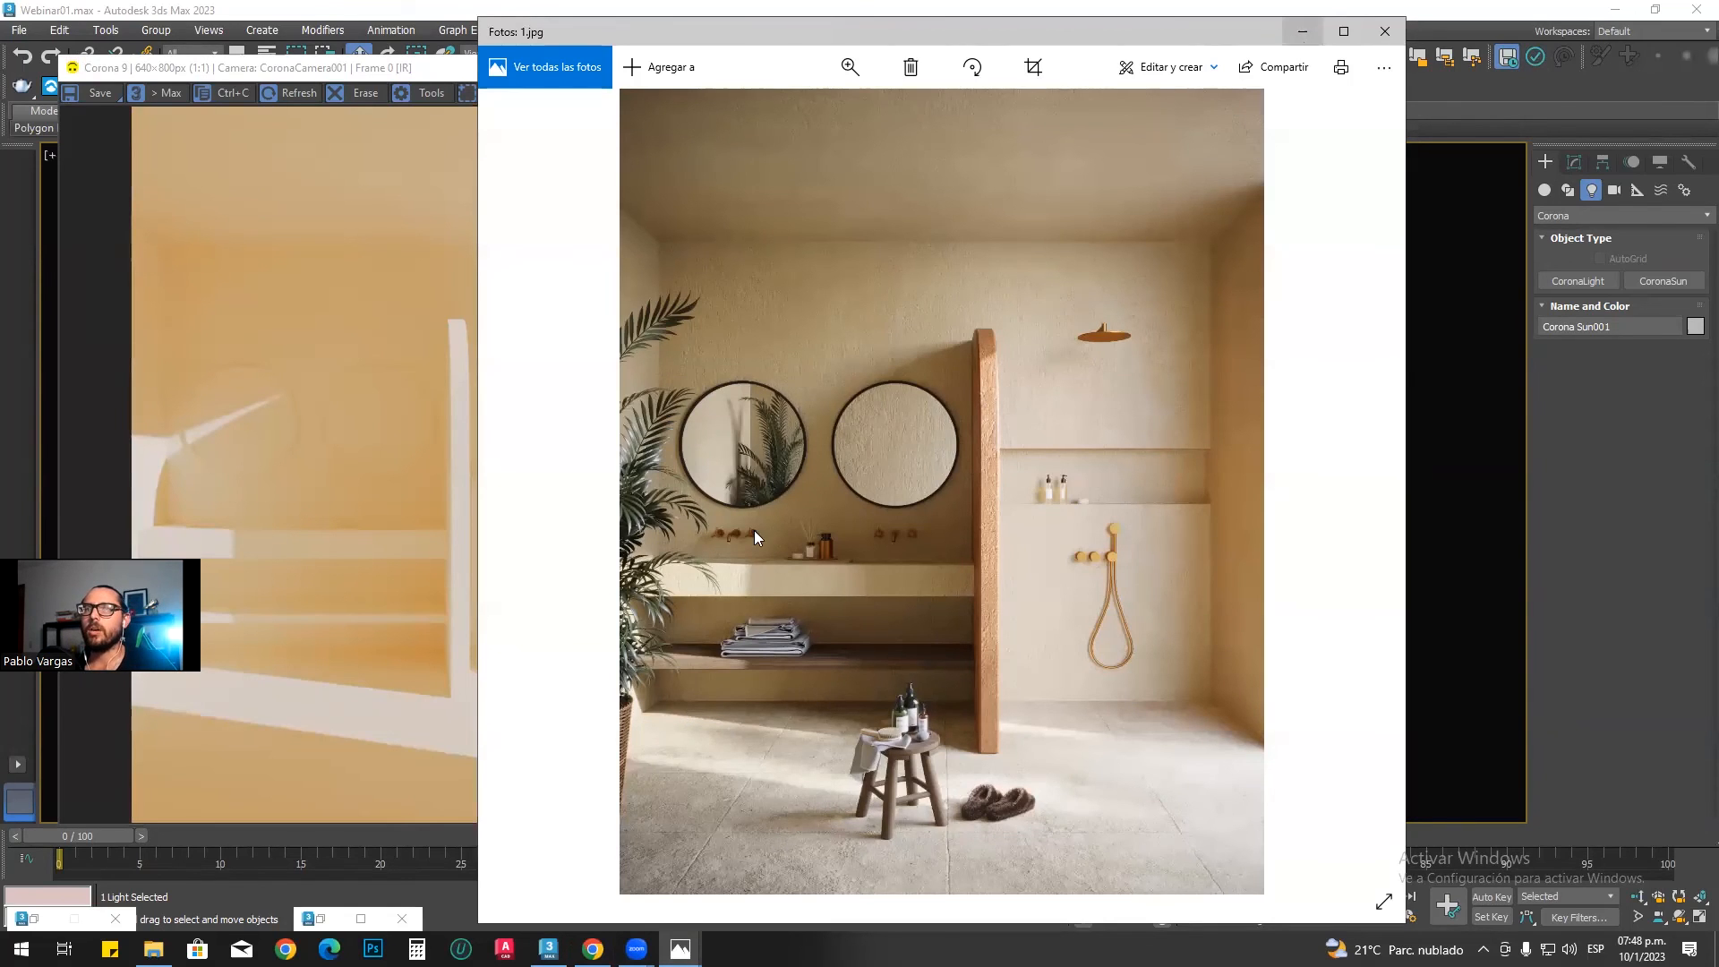
pyautogui.click(1301, 34)
# Step: Stop interactive rendering, go to the Perspective view without safe frames, and select the Corona Sun to show its parameters
pyautogui.click(890, 93)
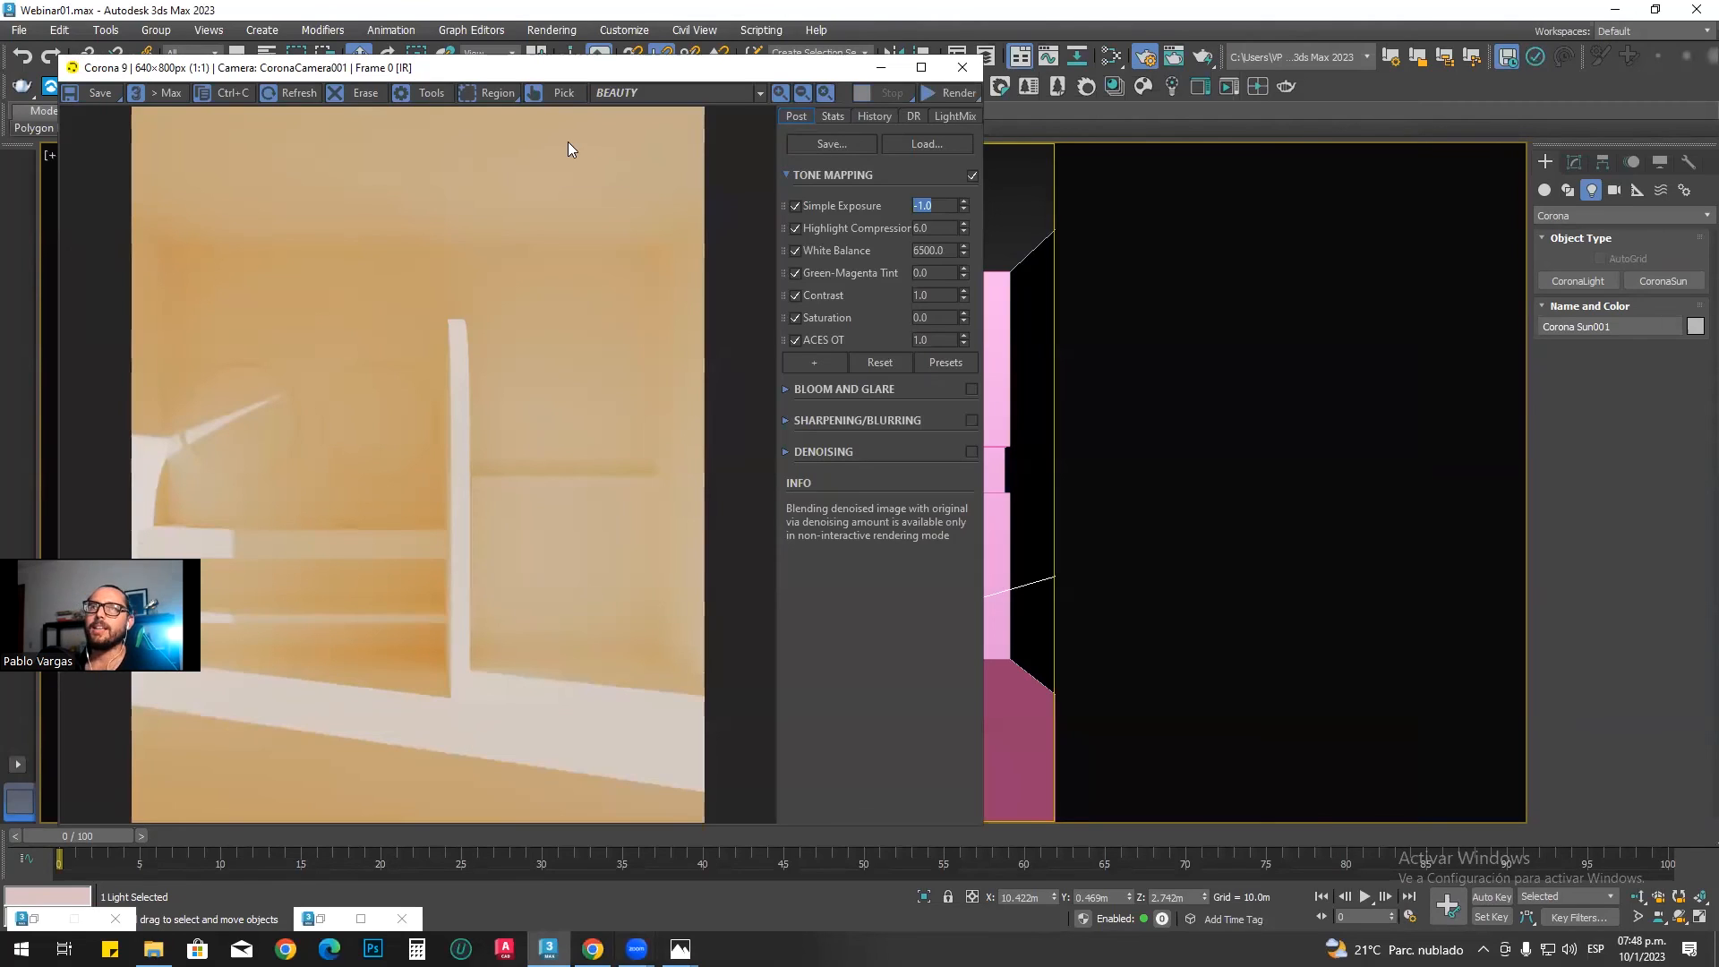
pyautogui.click(882, 68)
pyautogui.click(772, 362)
pyautogui.press('p')
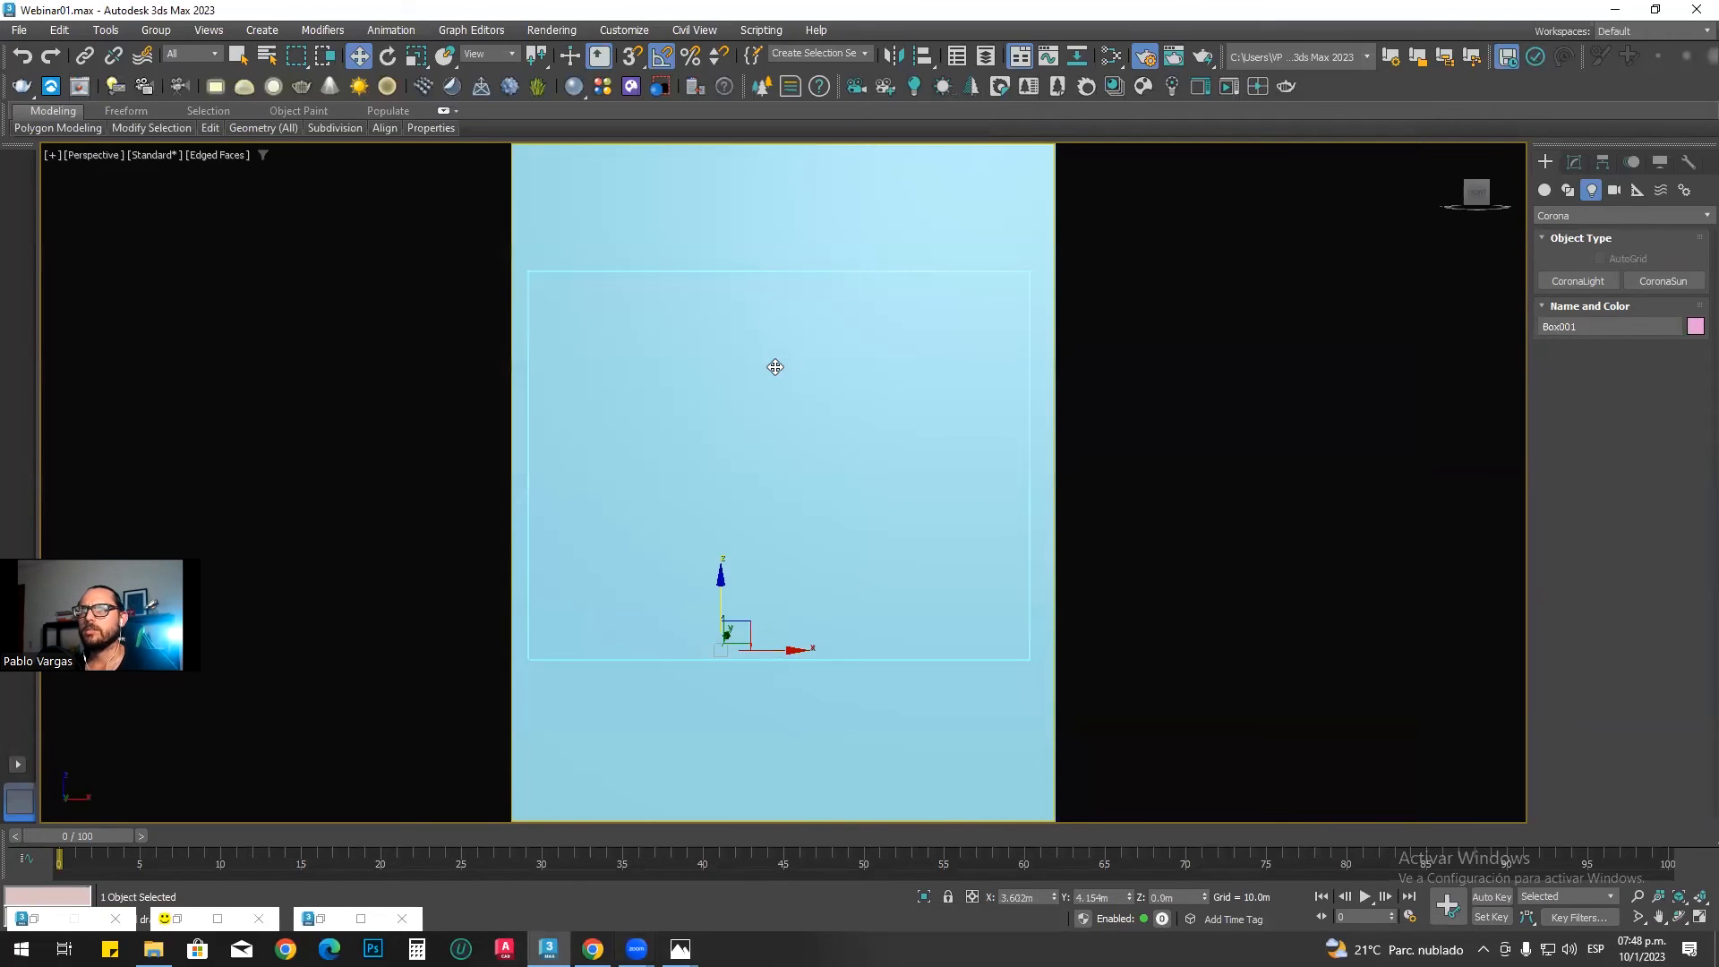
pyautogui.hotkey('shift', 'f')
pyautogui.scroll(-5, 775, 485)
pyautogui.keyDown('alt'); pyautogui.moveTo(871, 506); pyautogui.dragTo(833, 538, button='middle'); pyautogui.keyUp('alt')
pyautogui.scroll(-5, 922, 550)
pyautogui.click(942, 580)
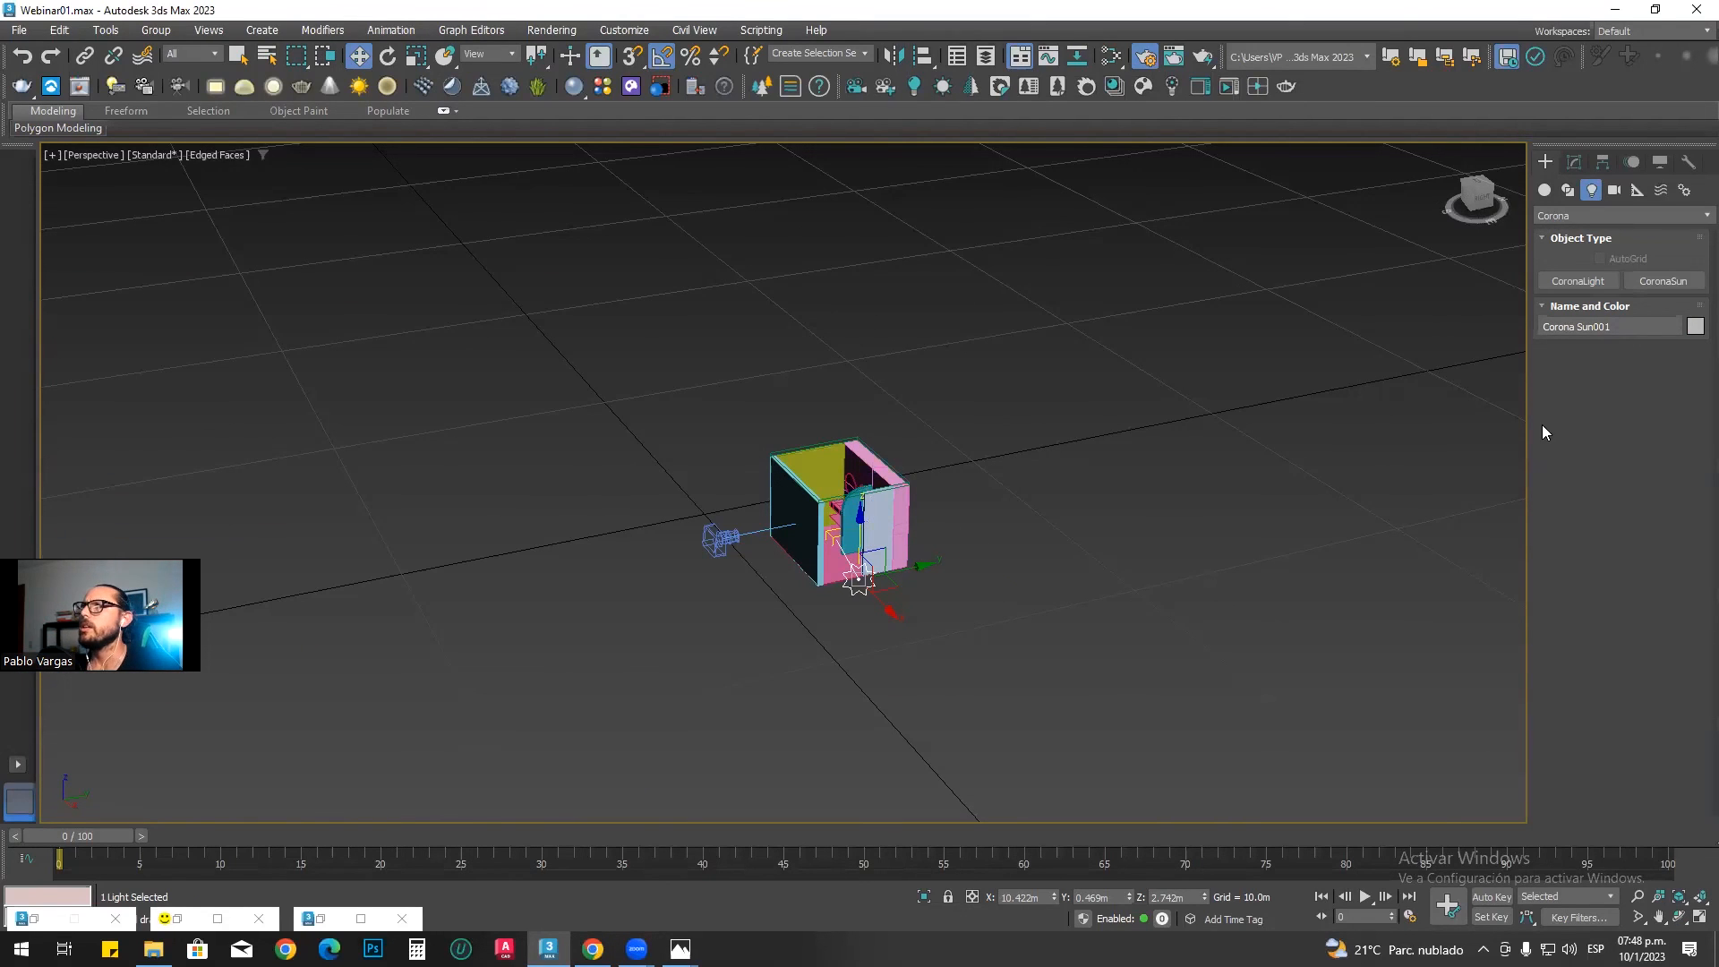
pyautogui.moveTo(1528, 419); pyautogui.dragTo(1410, 418)
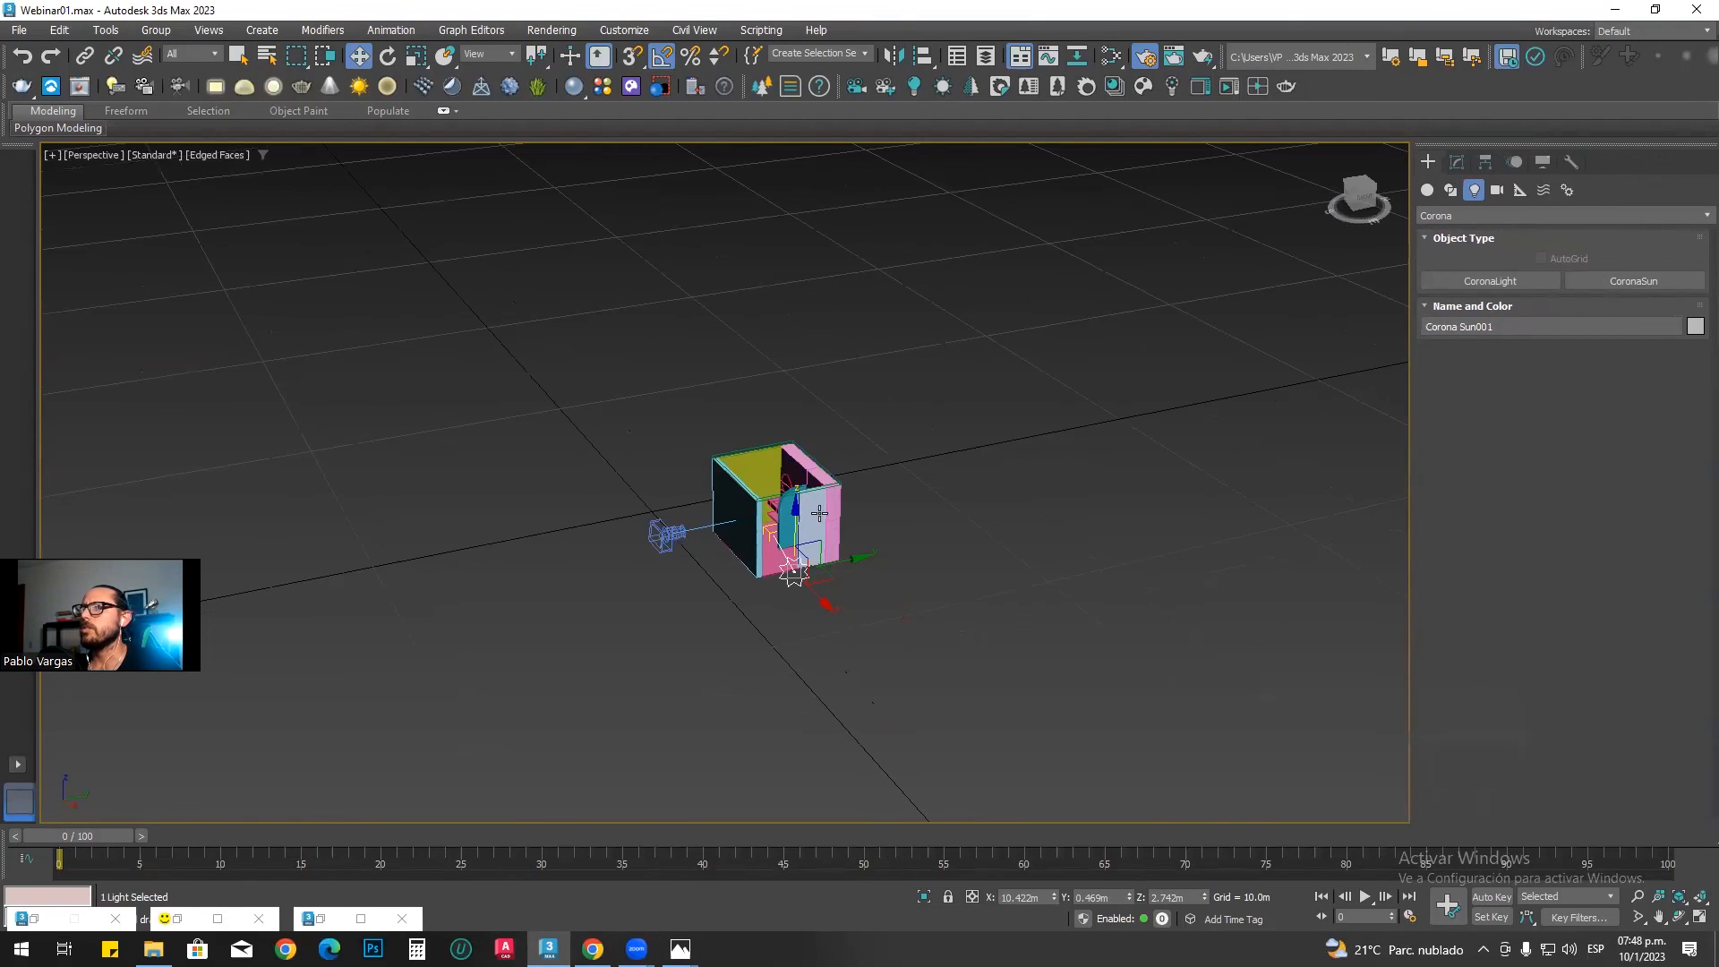
pyautogui.click(1458, 161)
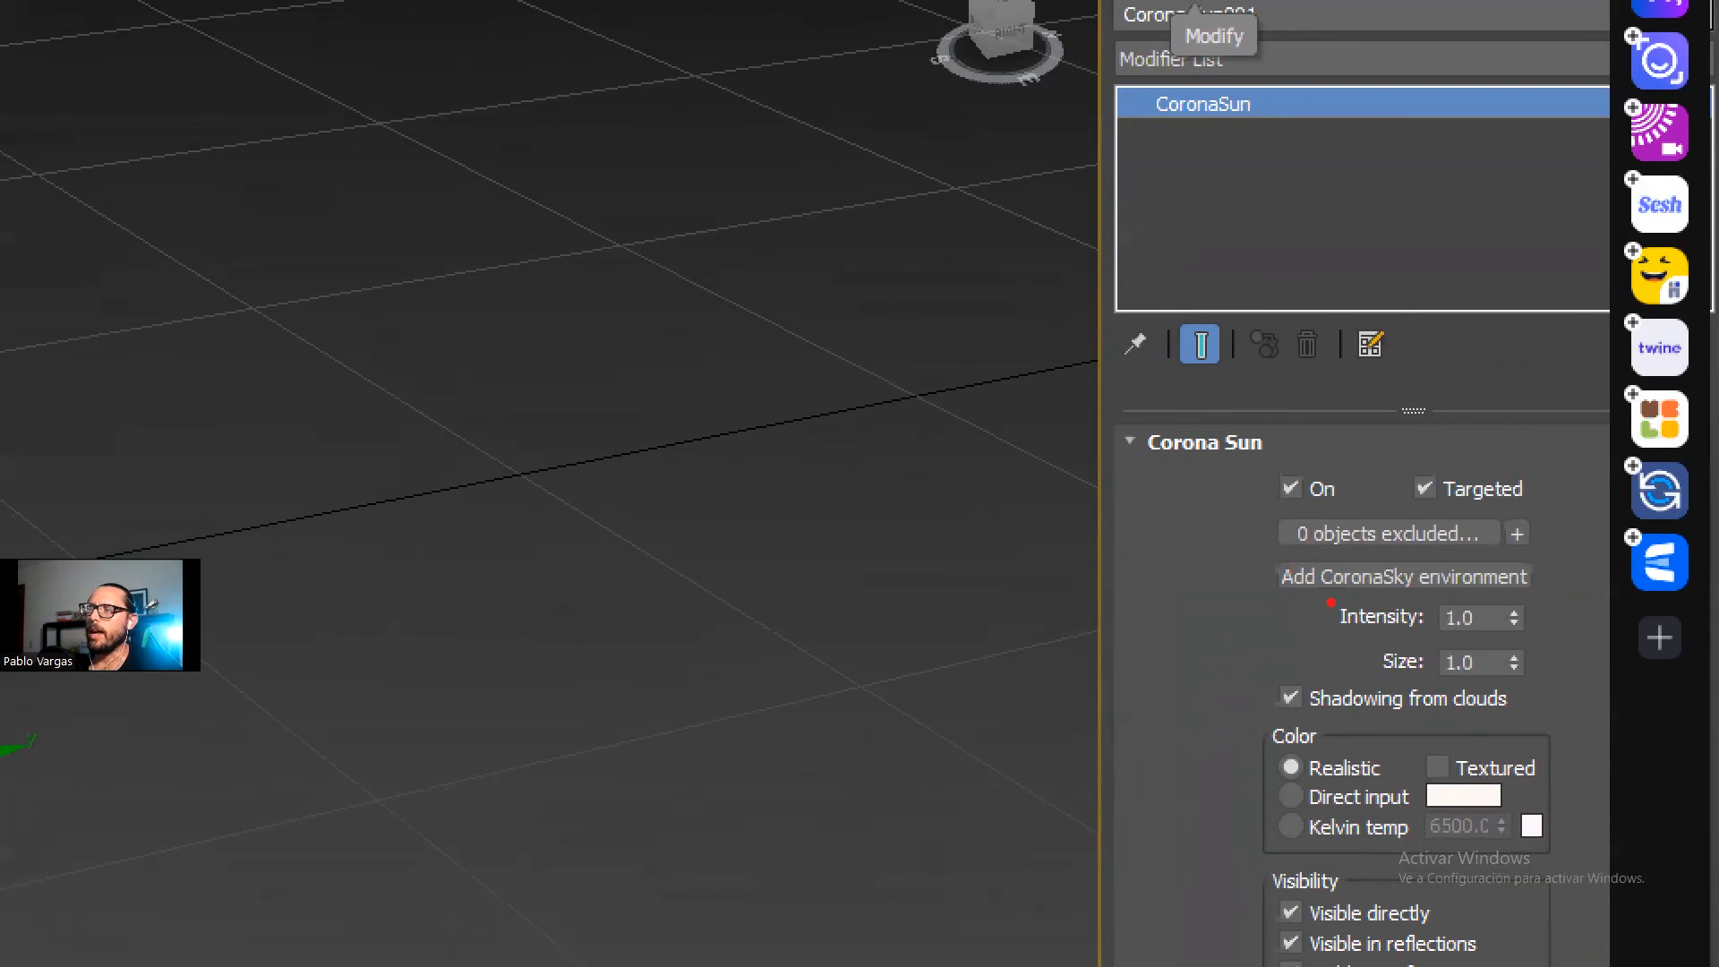
pyautogui.moveTo(1293, 604); pyautogui.dragTo(1459, 603)
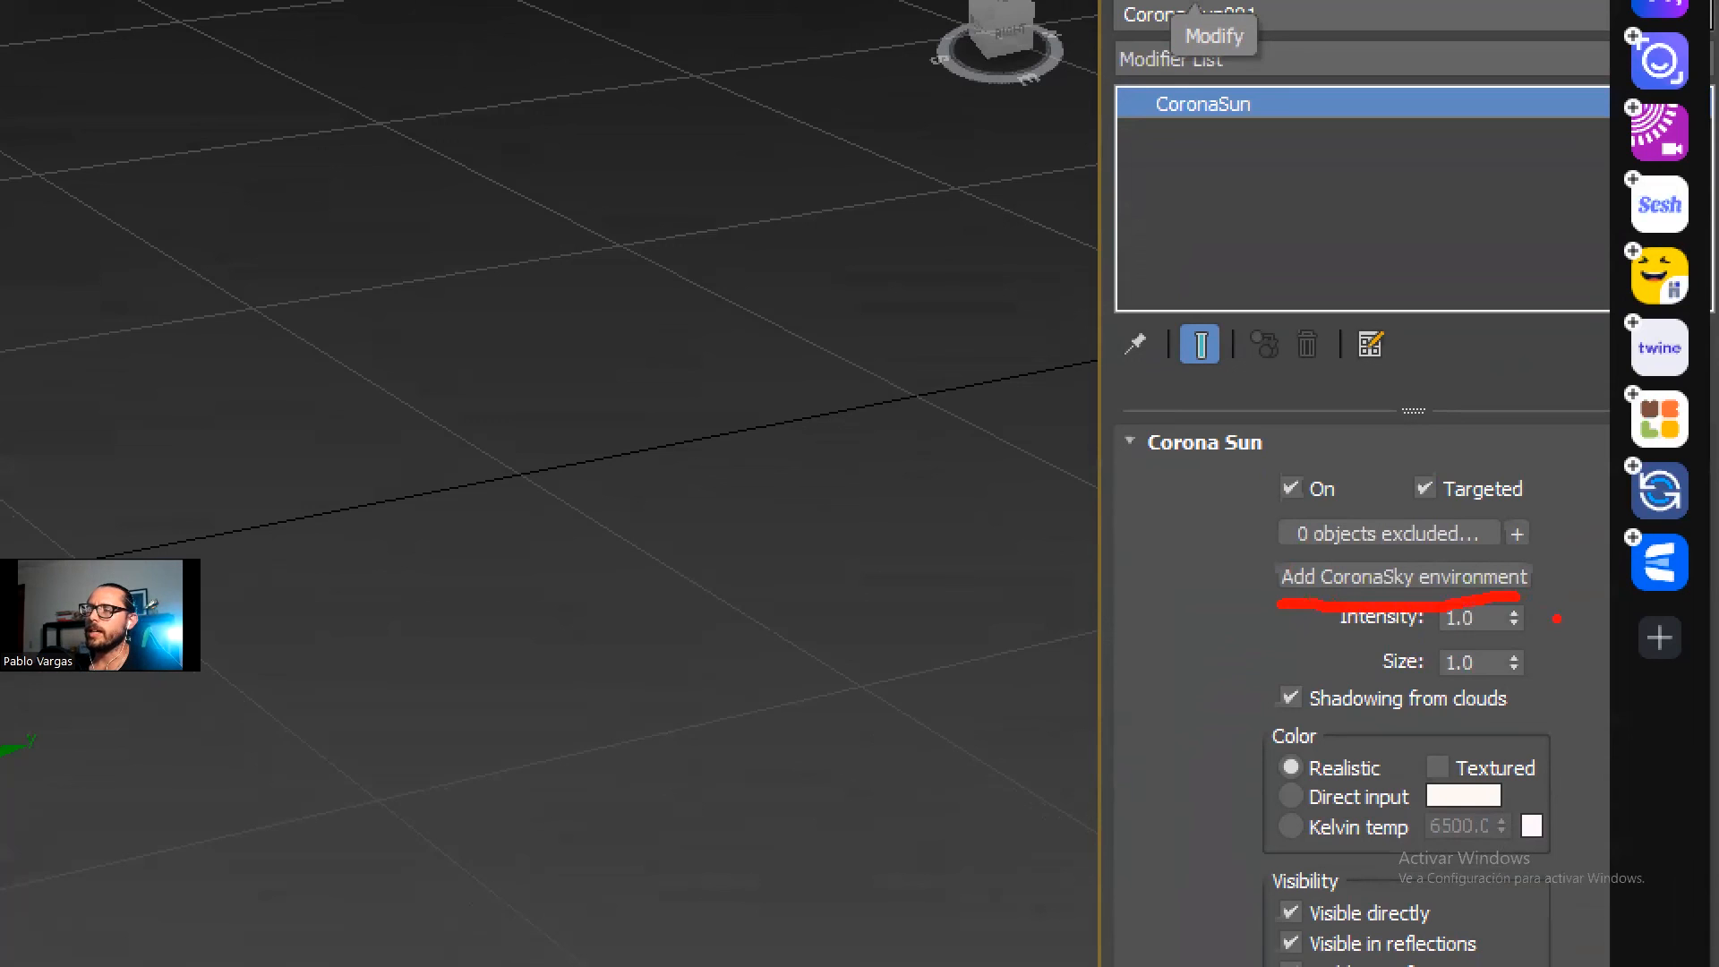
pyautogui.press('Escape')
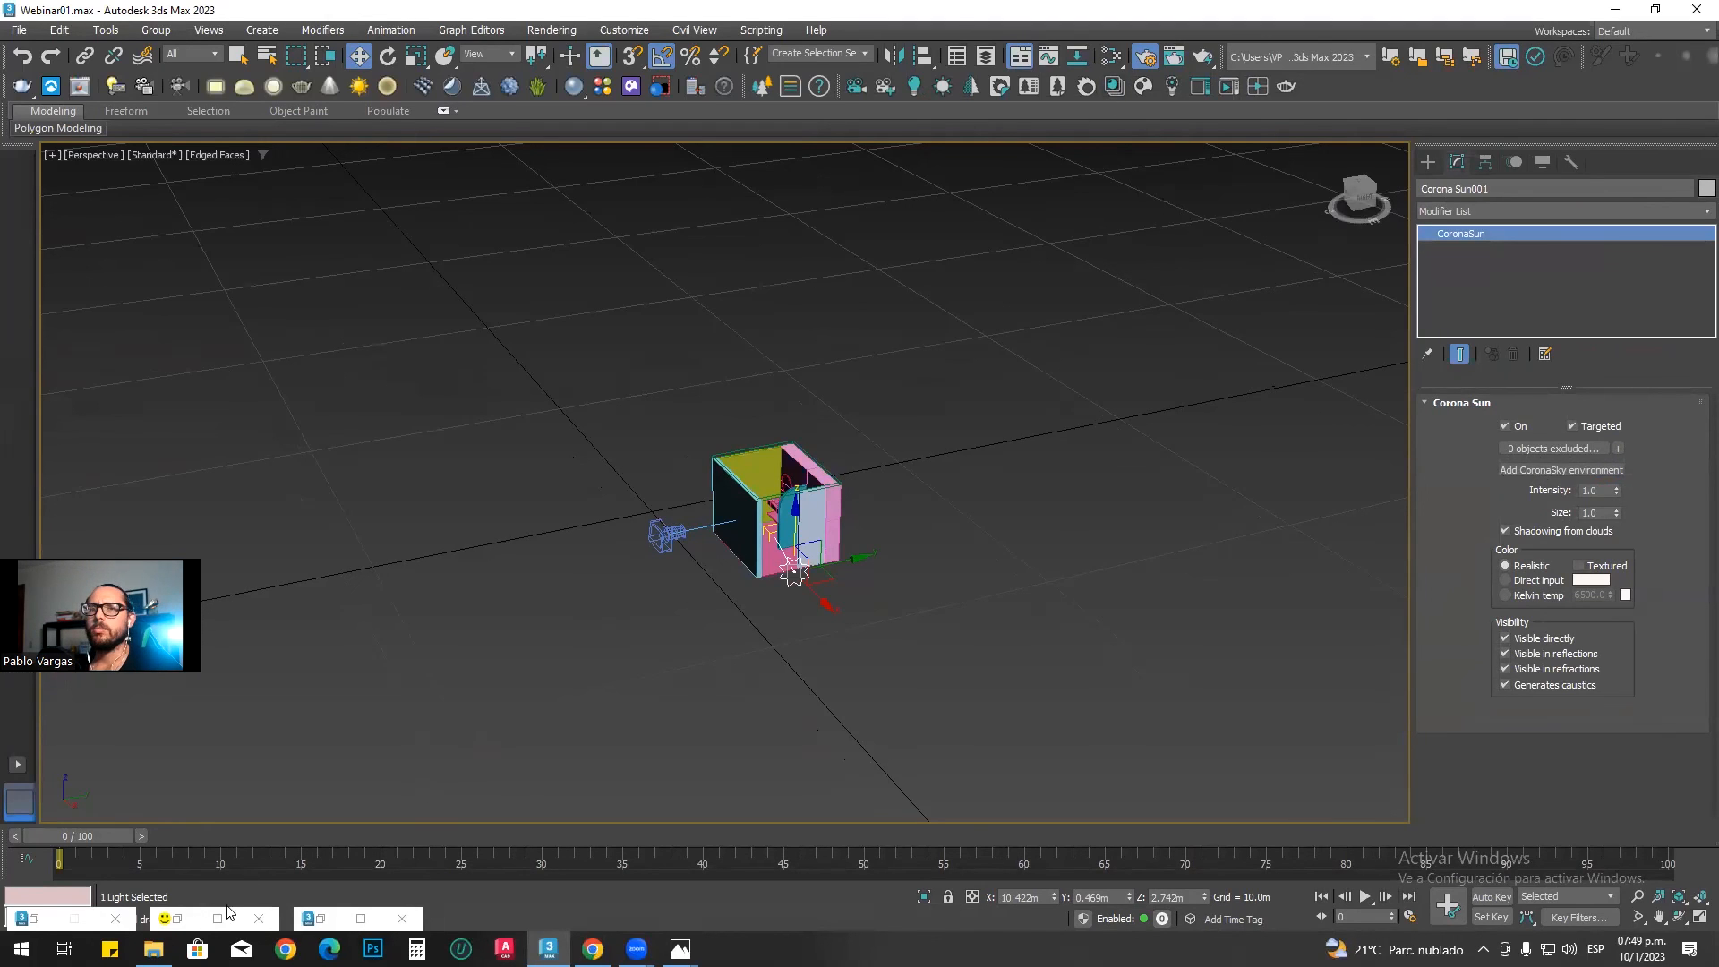
# Step: Restore Render Setup at the scene environment settings and add a CoronaSky environment from the selected sun
pyautogui.click(34, 919)
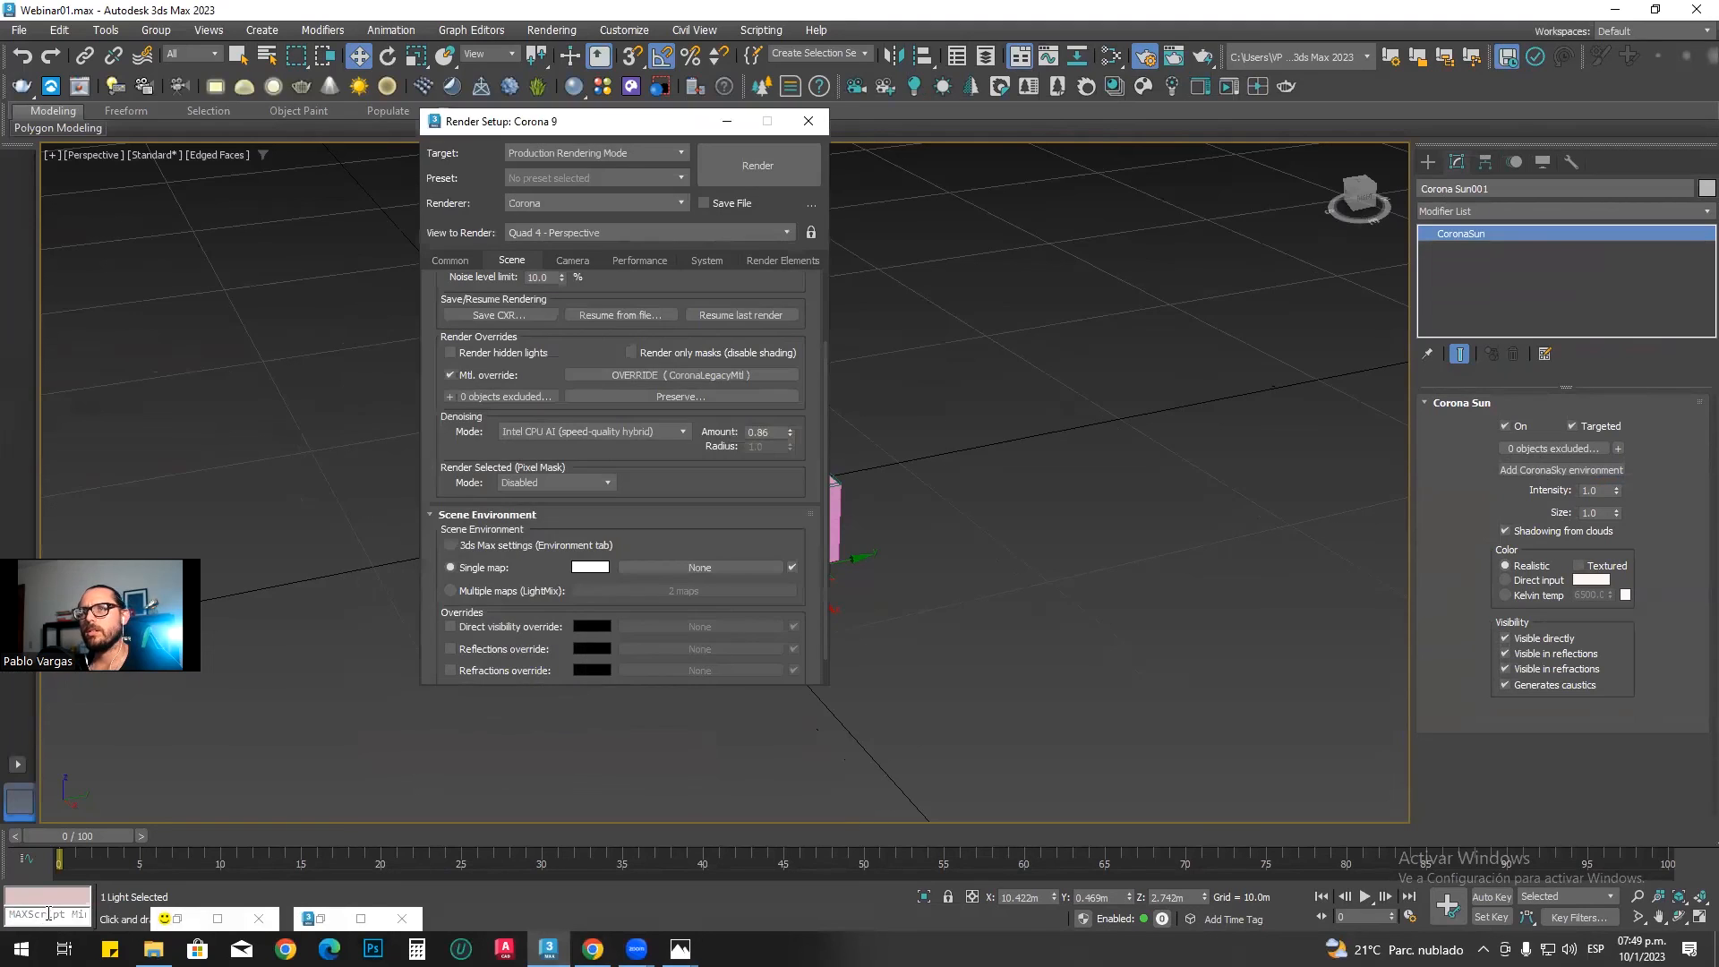
pyautogui.moveTo(625, 131); pyautogui.dragTo(1107, 175)
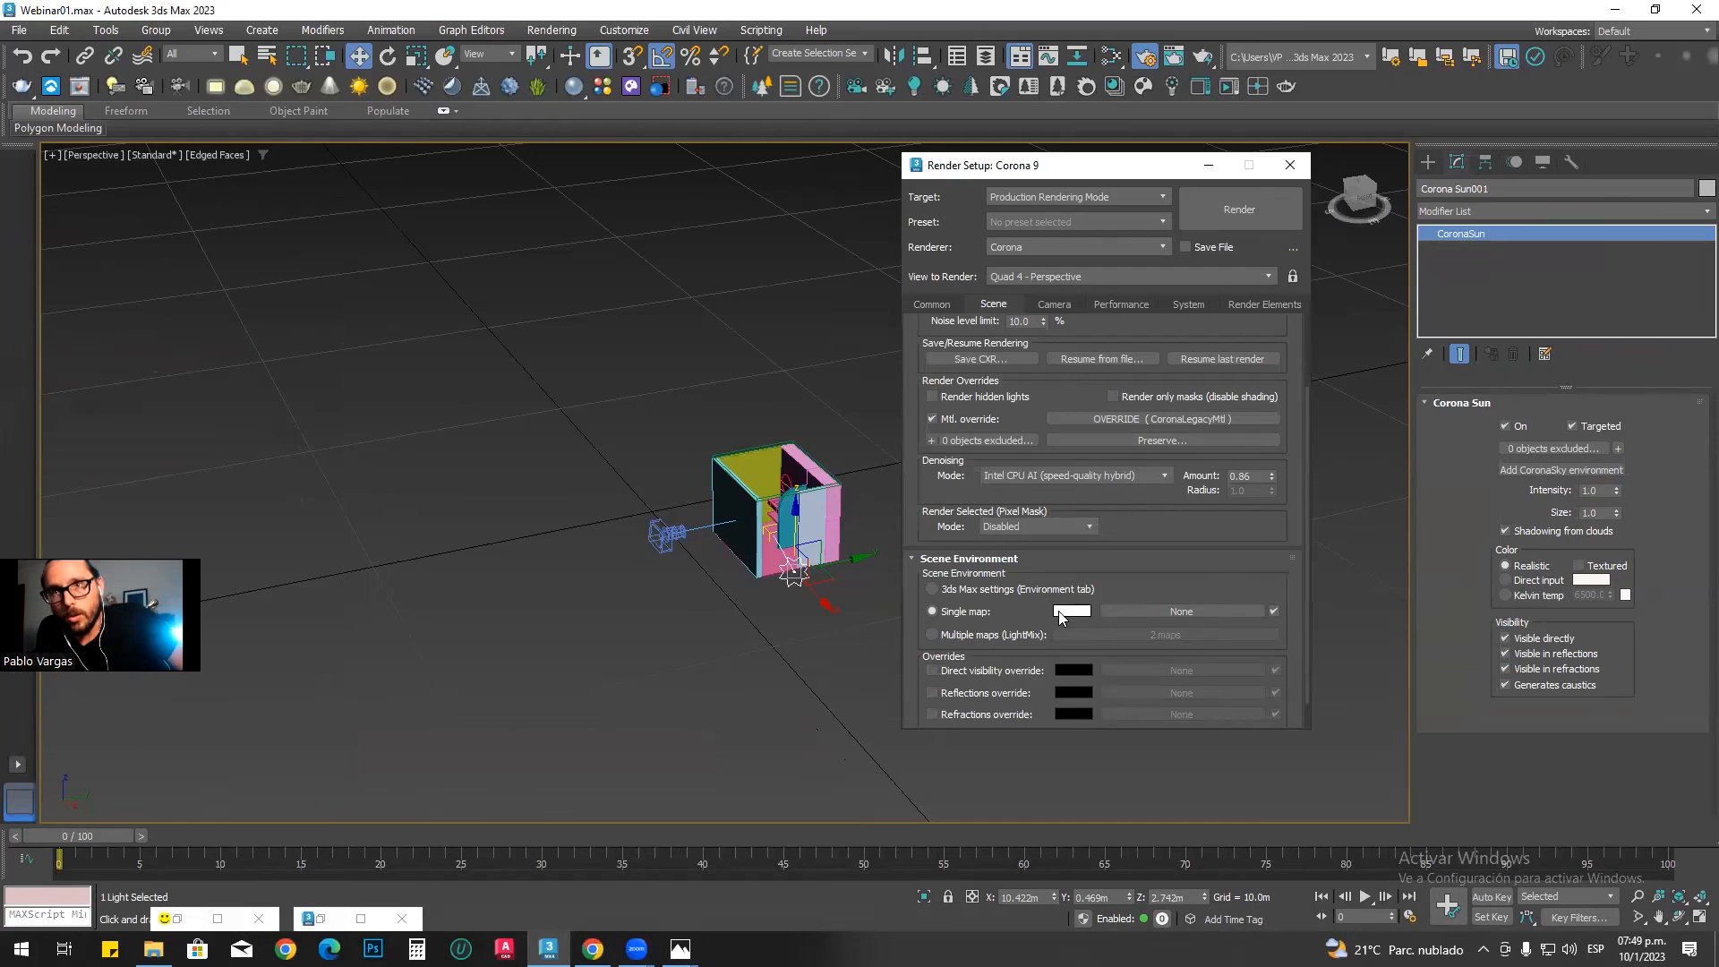
pyautogui.click(1517, 469)
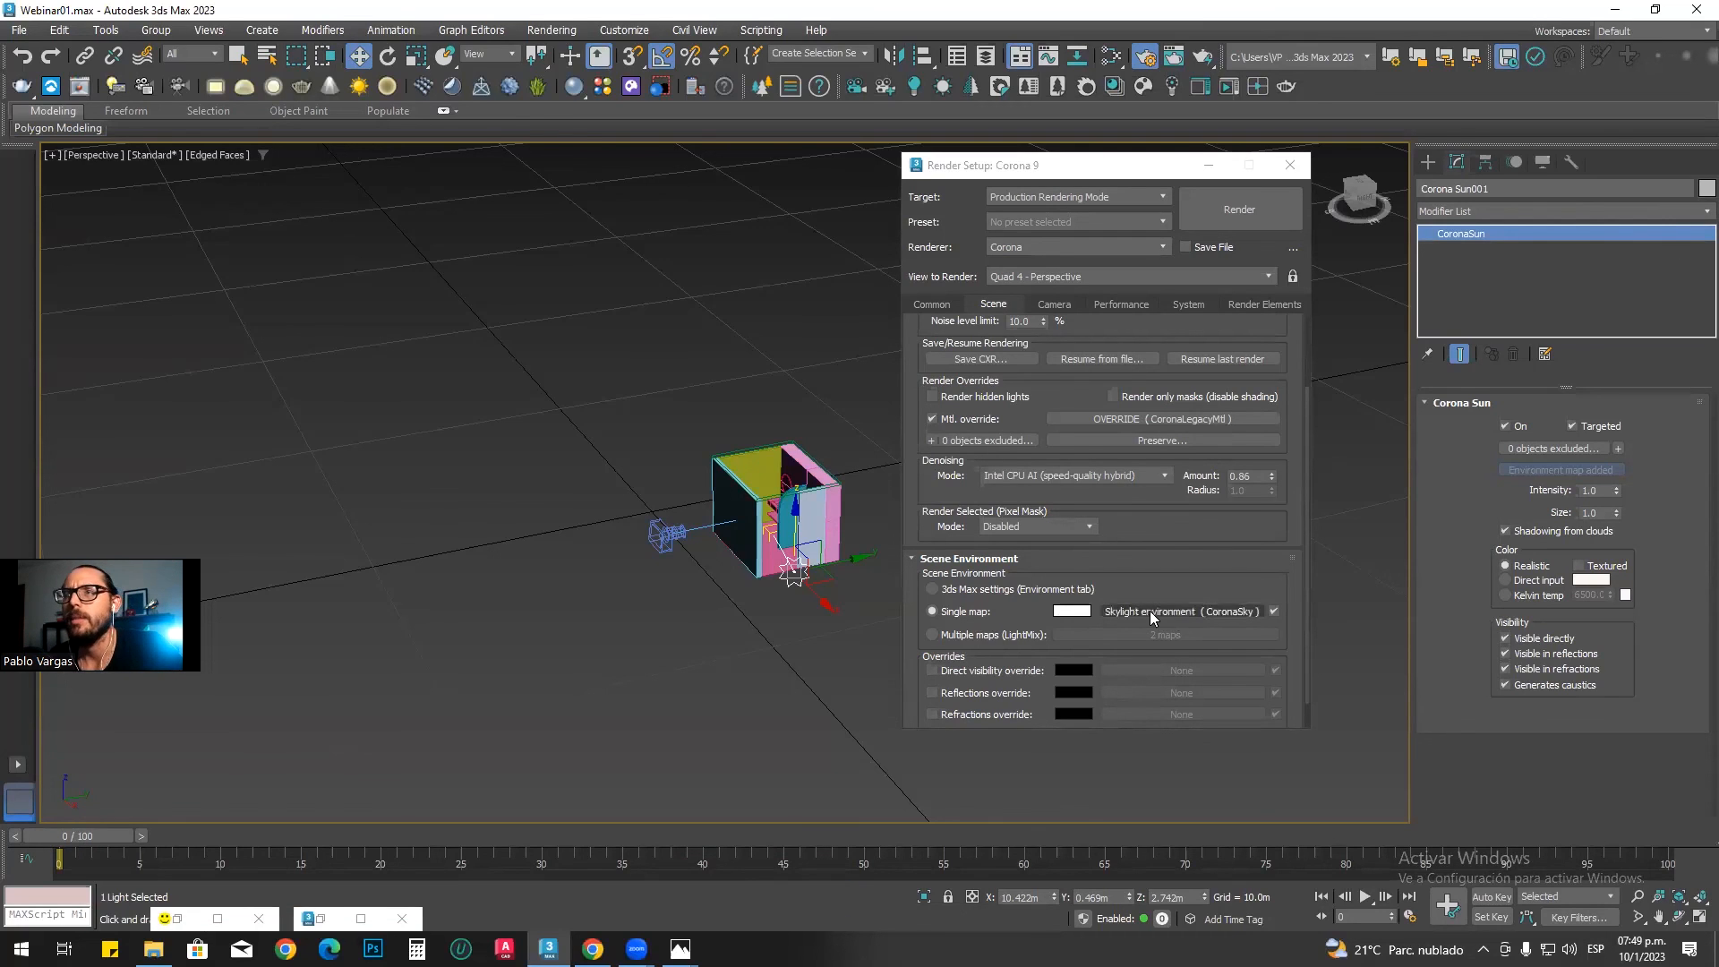
# Step: Restore the frame buffer and restart interactive rendering to test the sky environment
pyautogui.click(178, 915)
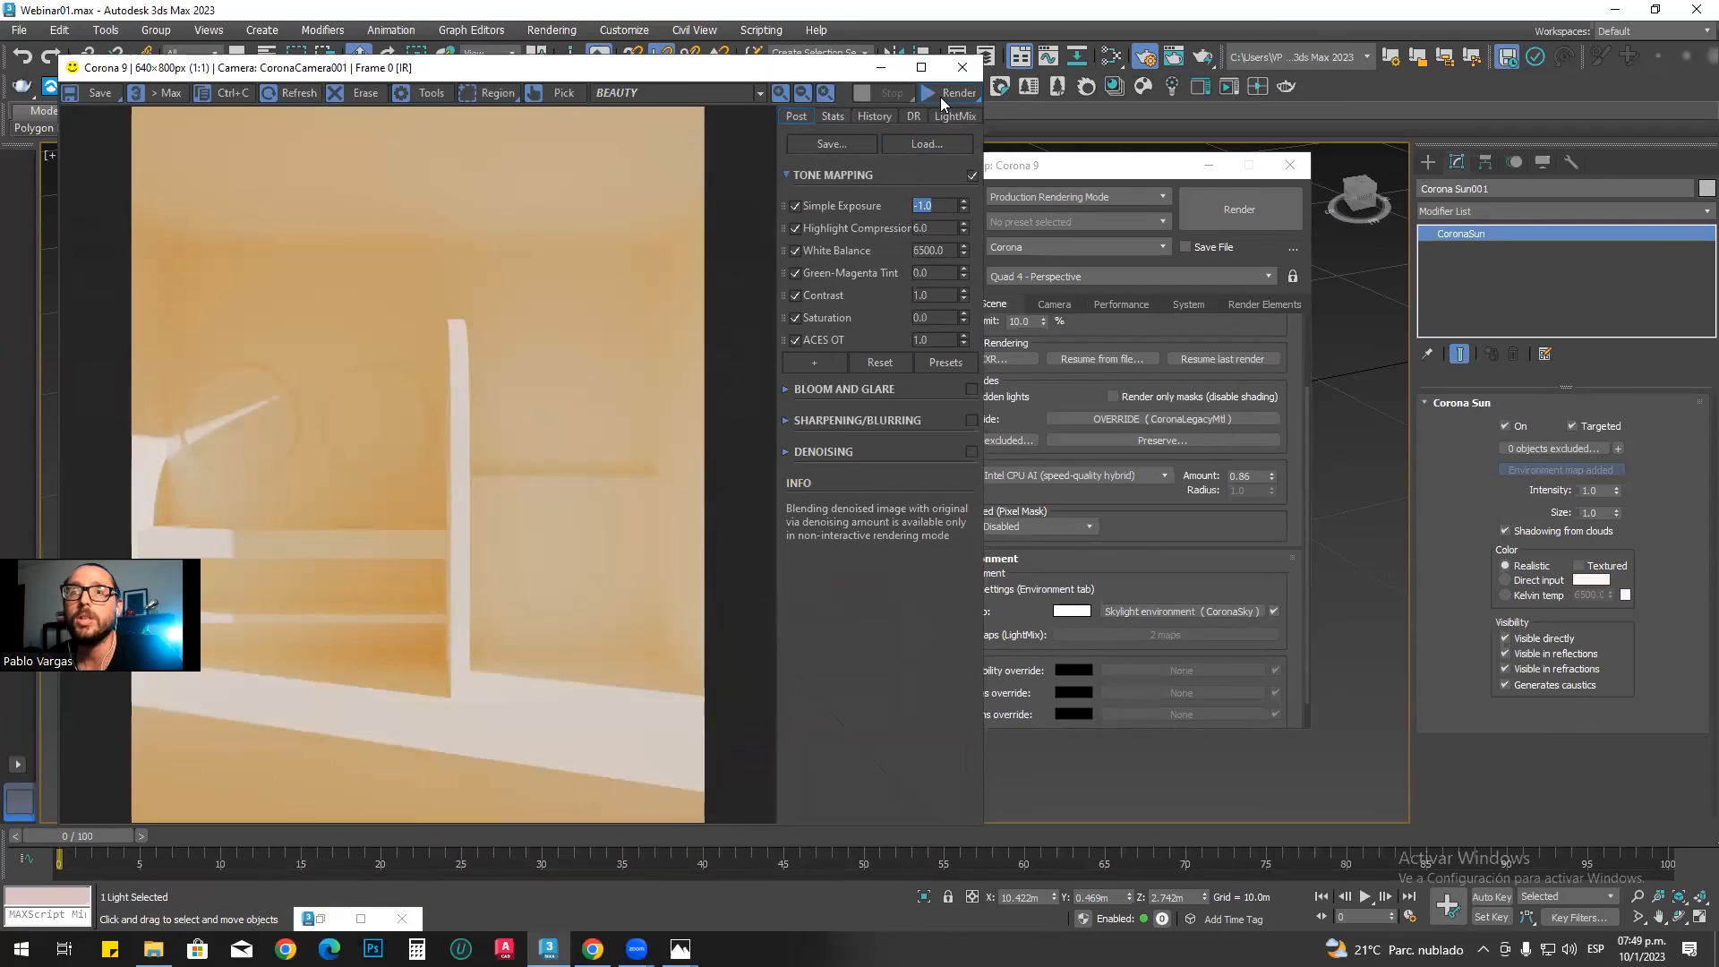
pyautogui.click(940, 99)
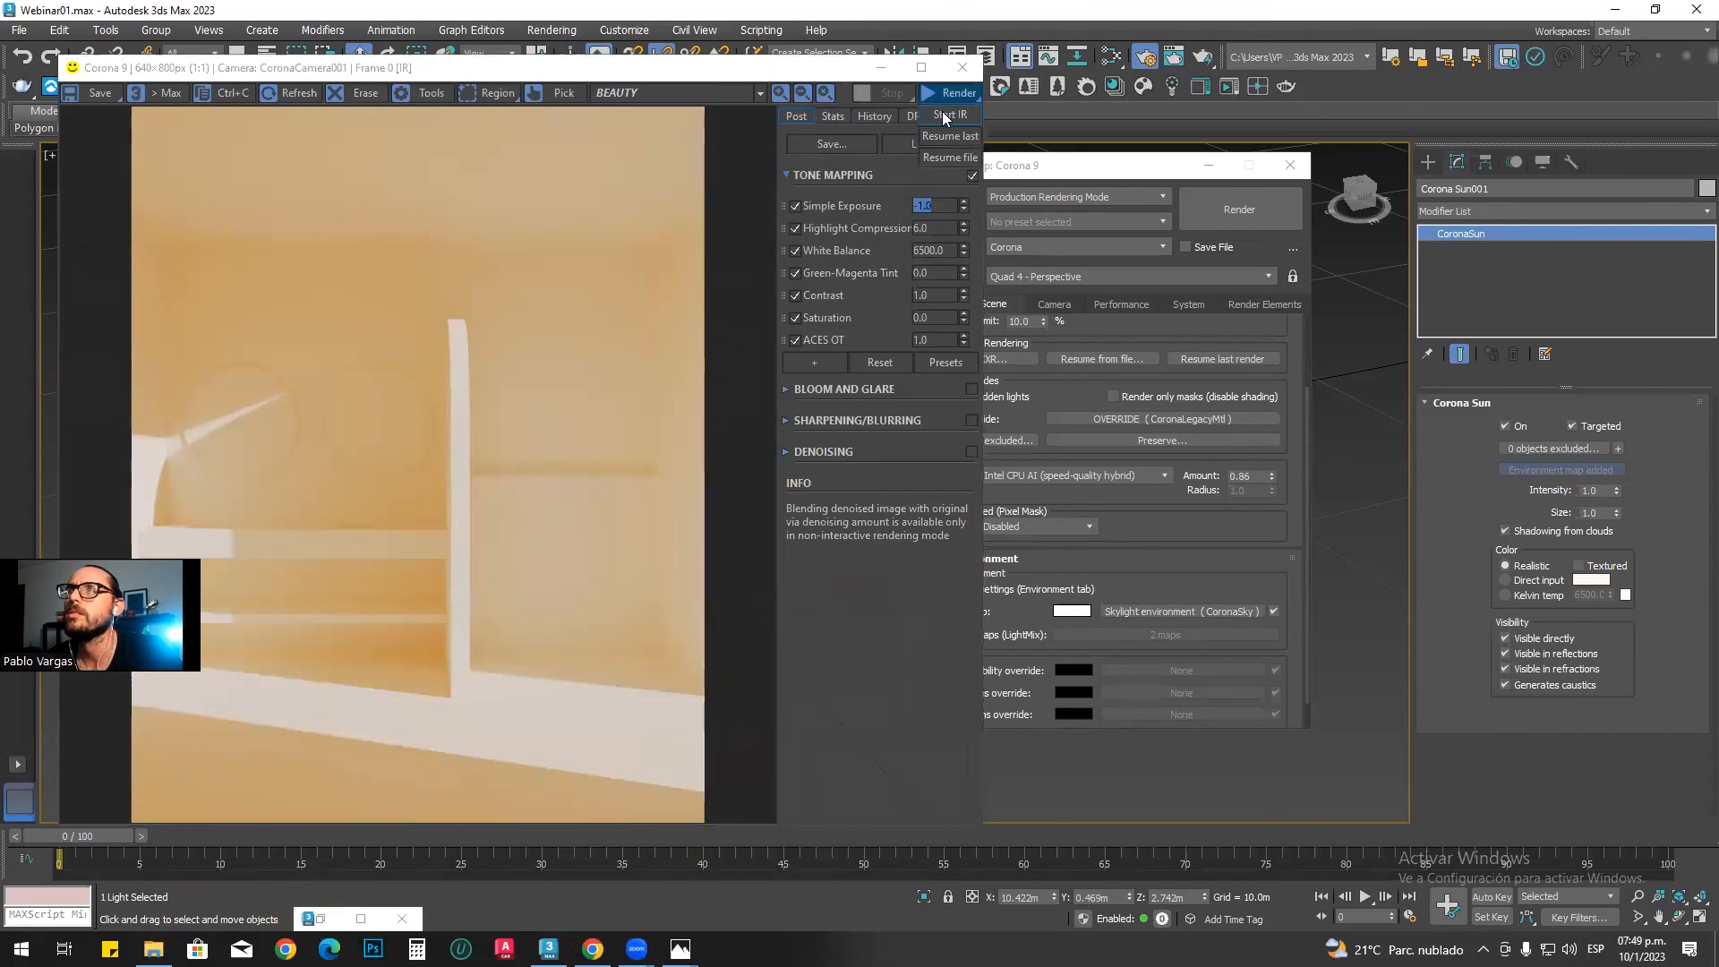
pyautogui.click(945, 114)
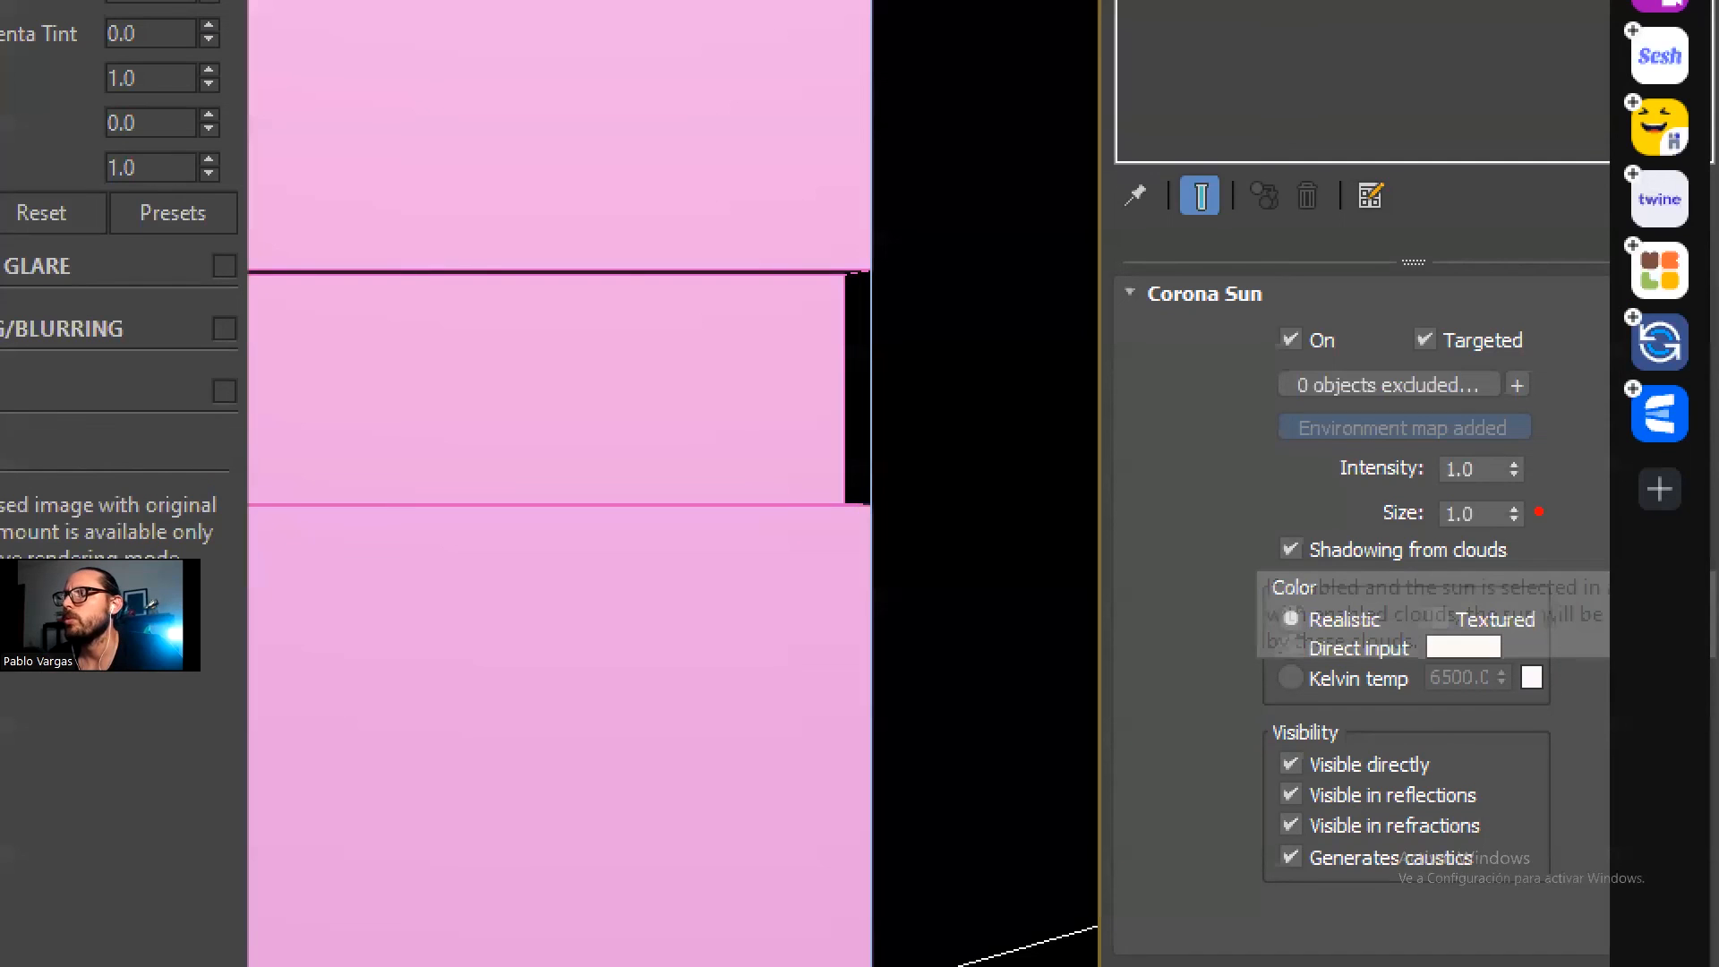
pyautogui.moveTo(1388, 540); pyautogui.dragTo(1583, 543)
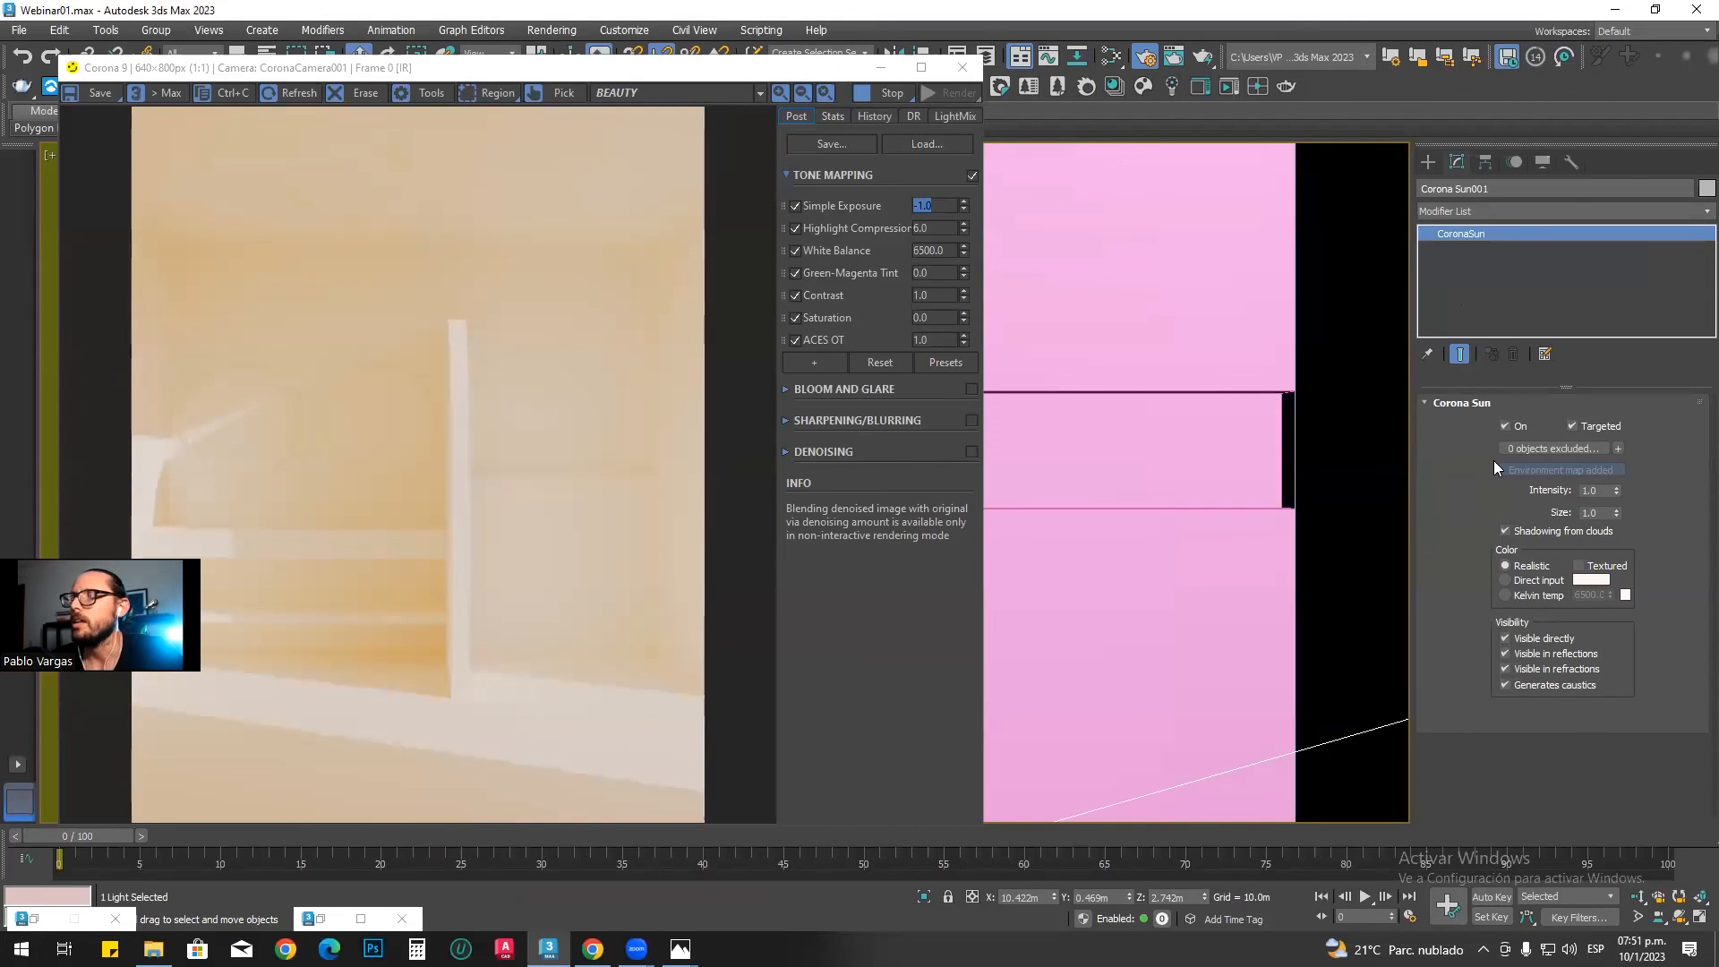
# Step: Set the Corona Sun's intensity to 0.2
pyautogui.click(1606, 488)
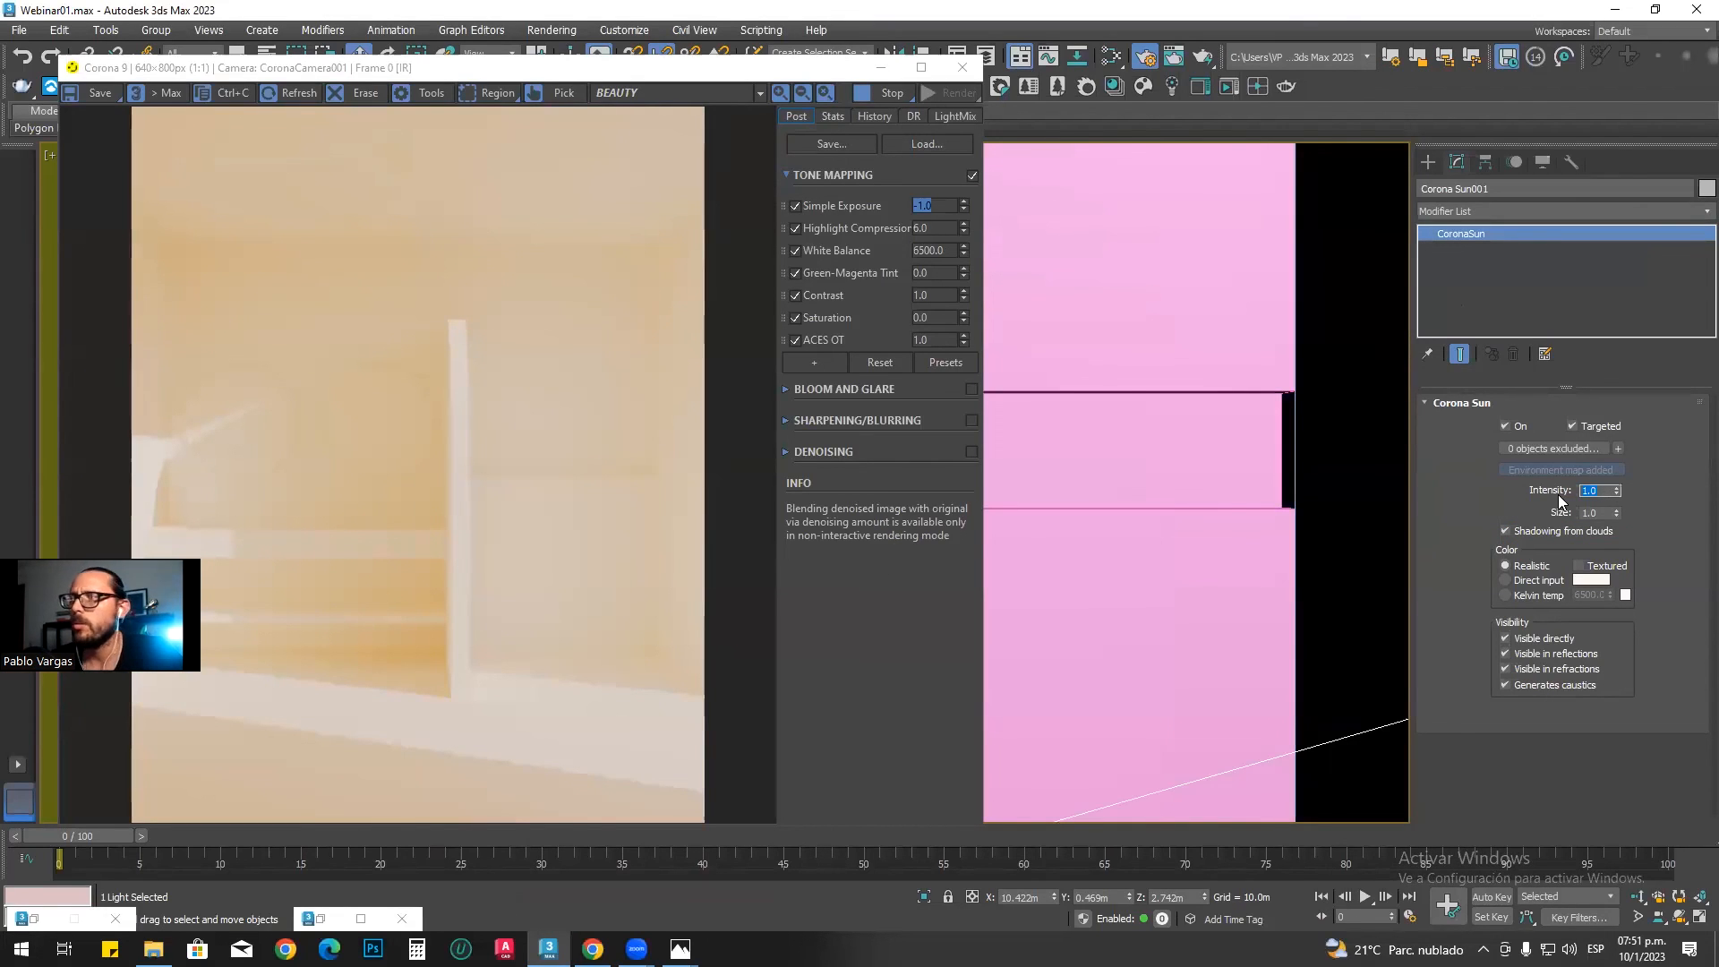
pyautogui.write('0.2')
pyautogui.press('Return')
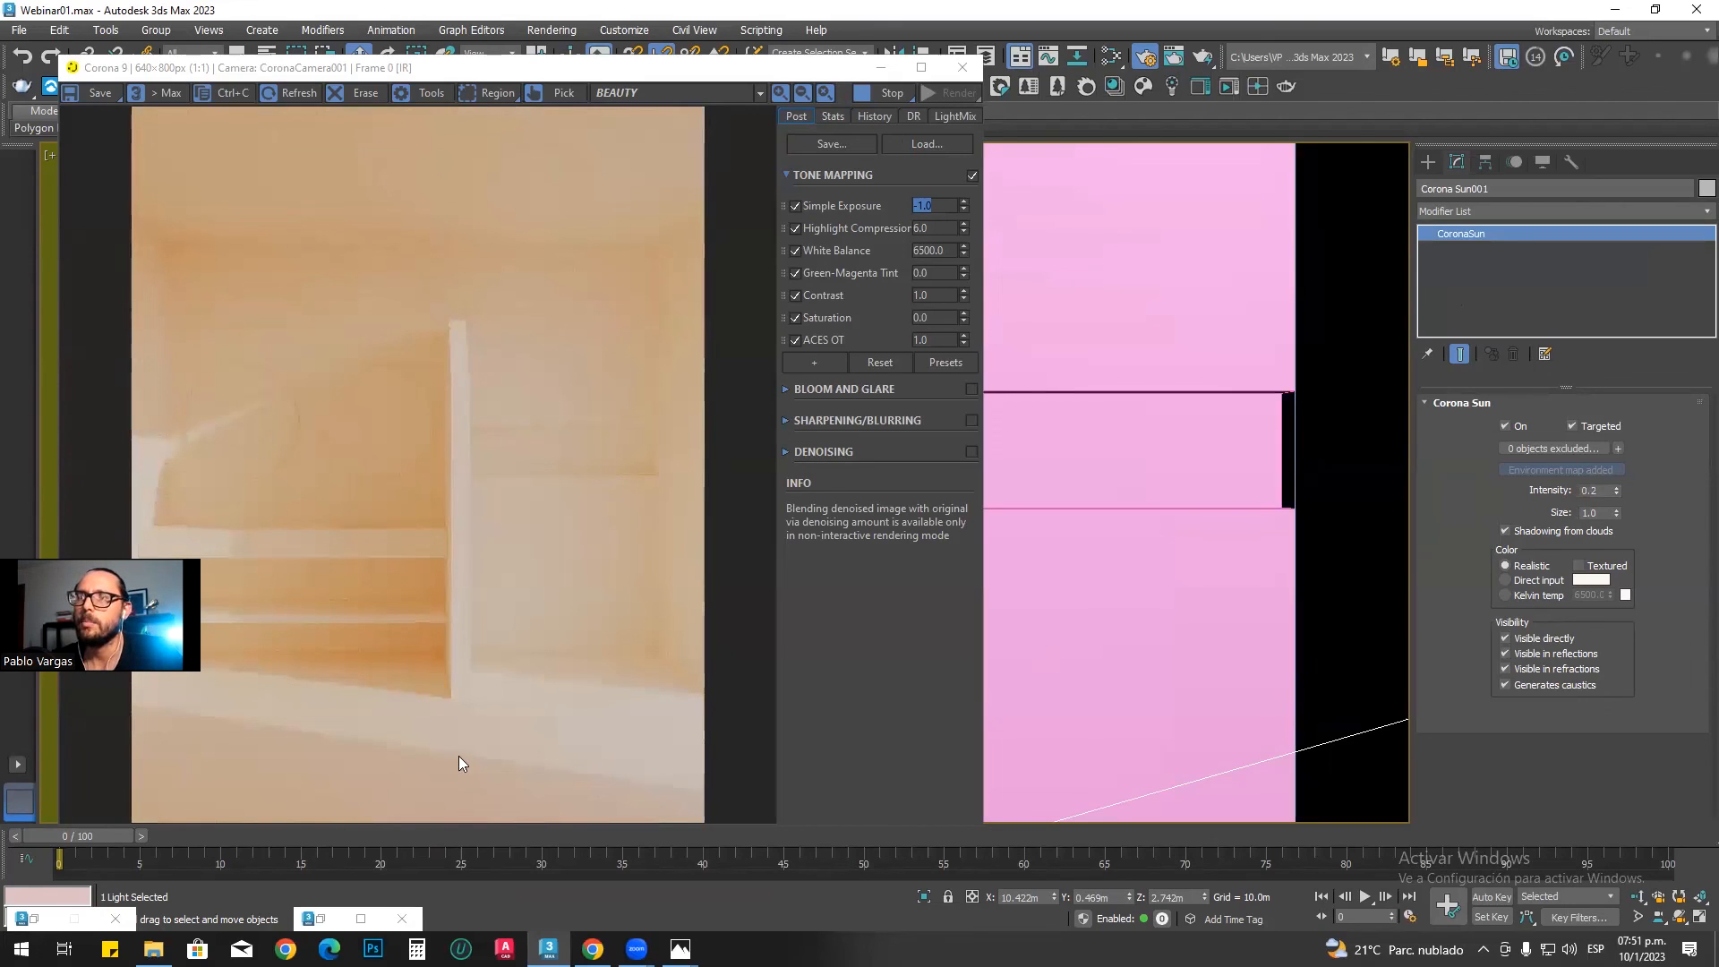
# Step: Test Corona Sun intensities of 1 and 2 in the render, and return the intensity to 0.2
pyautogui.moveTo(1599, 492); pyautogui.dragTo(1551, 496)
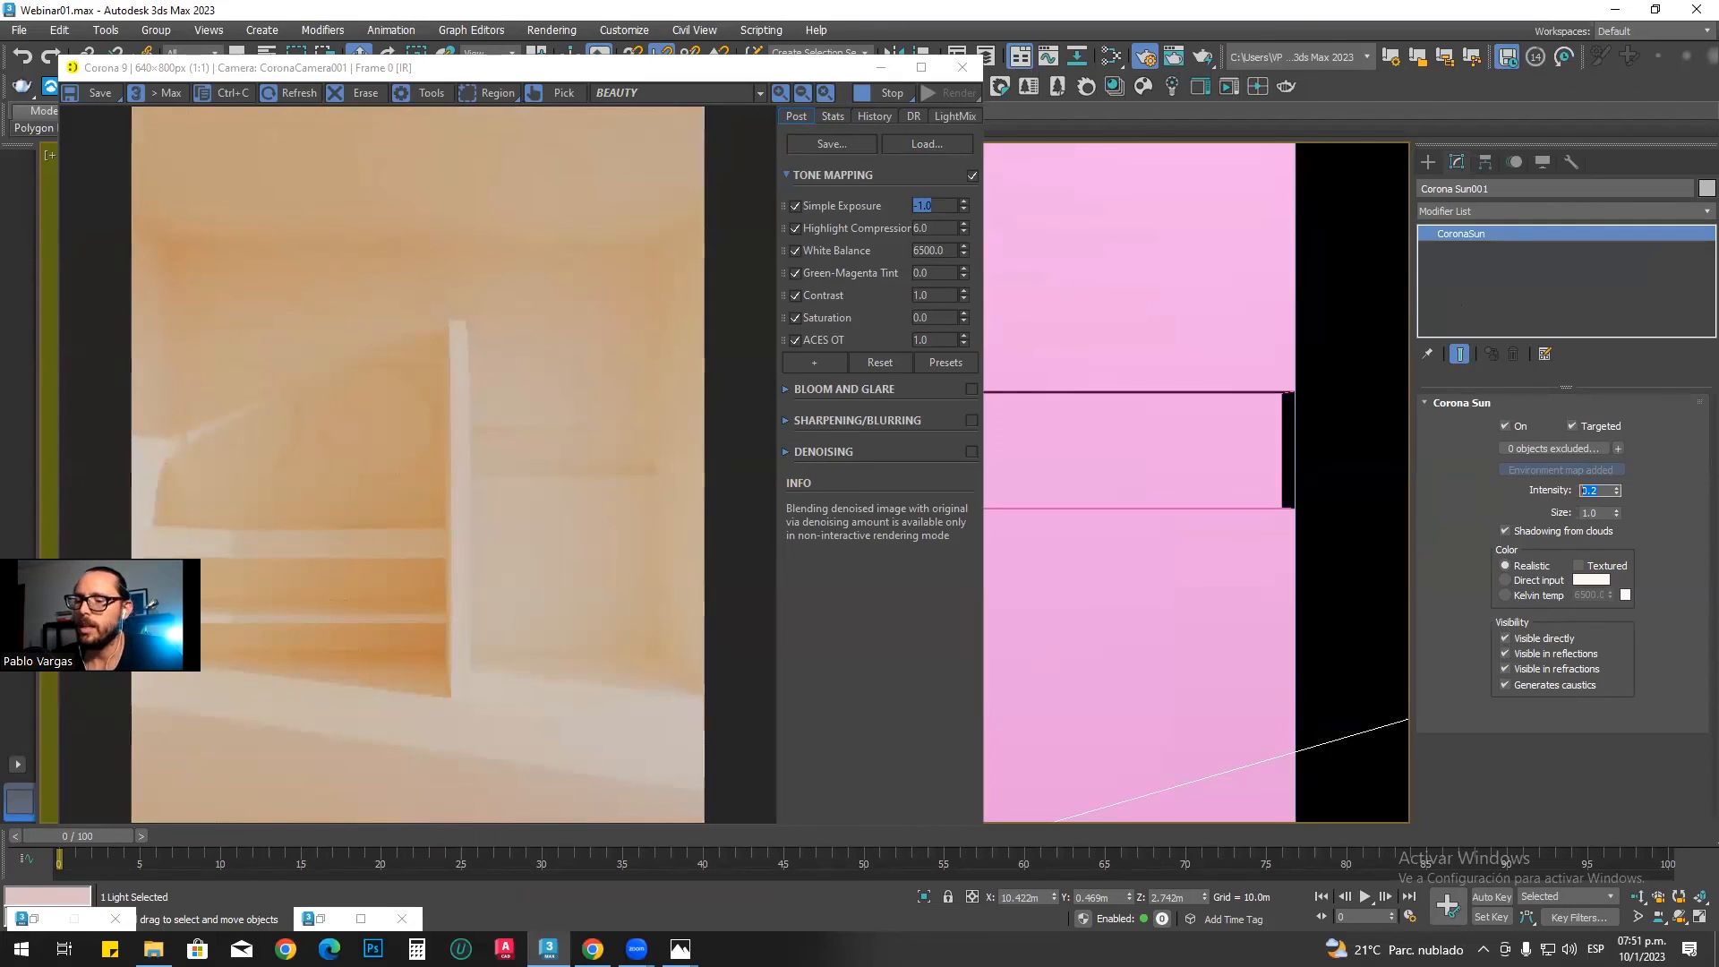
pyautogui.write('1')
pyautogui.press('Return')
pyautogui.write('2')
pyautogui.press('Return')
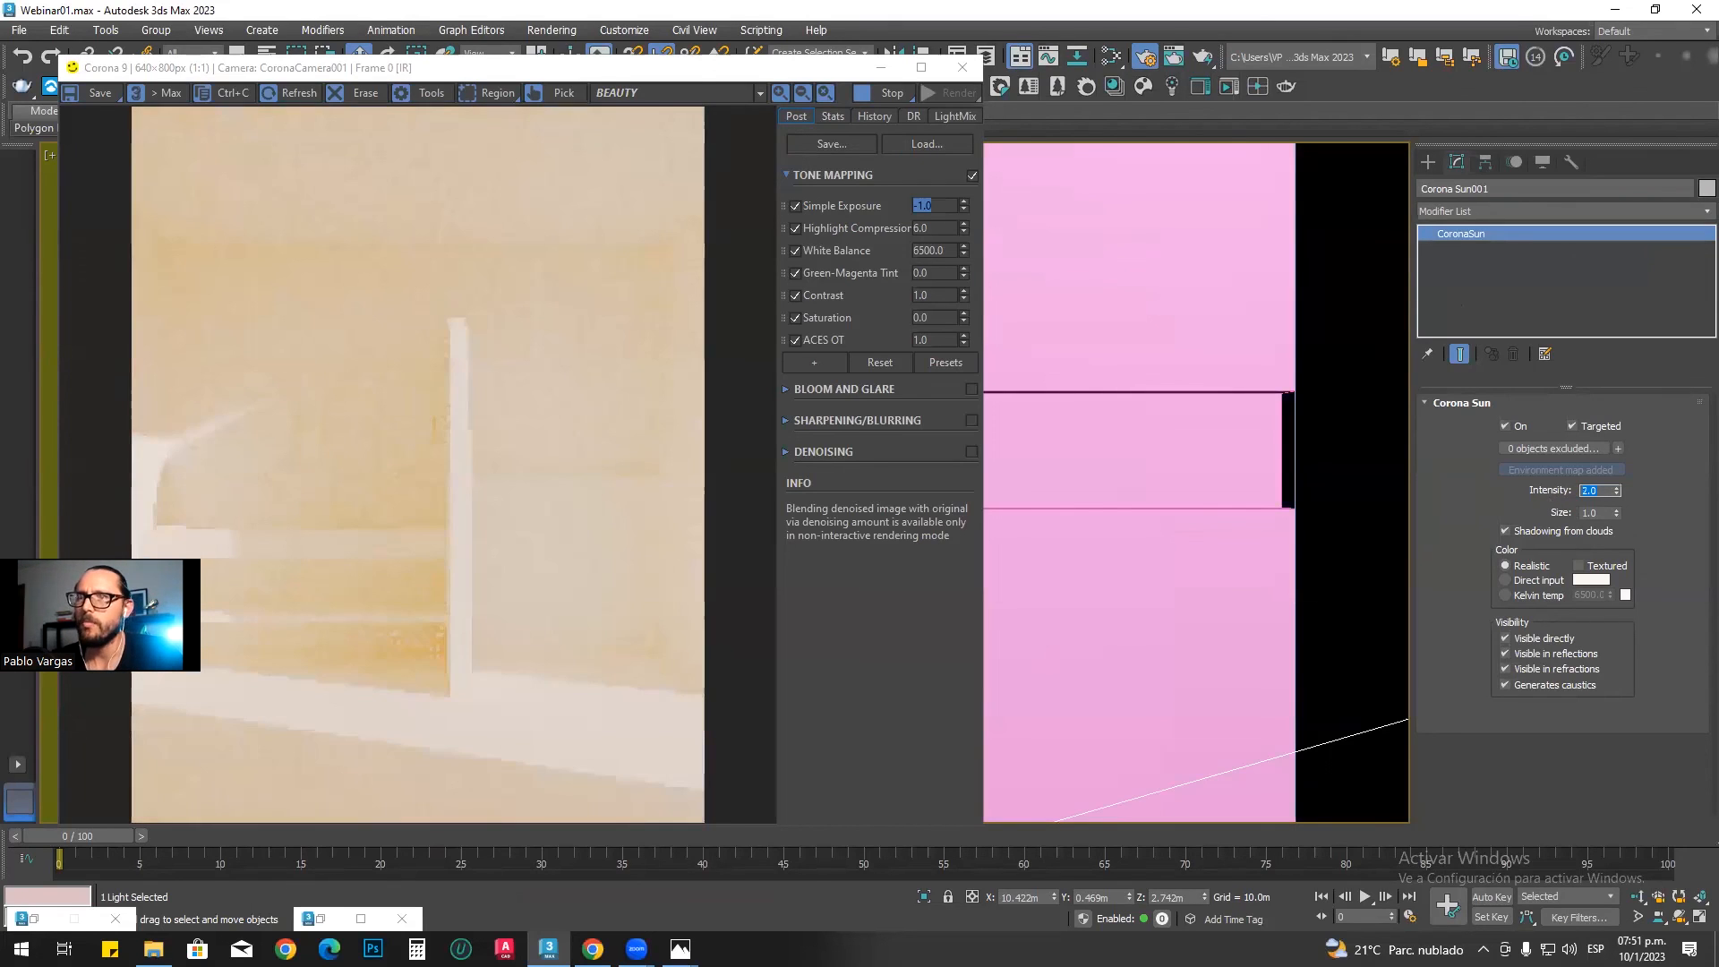
pyautogui.write('0.2')
pyautogui.press('Return')
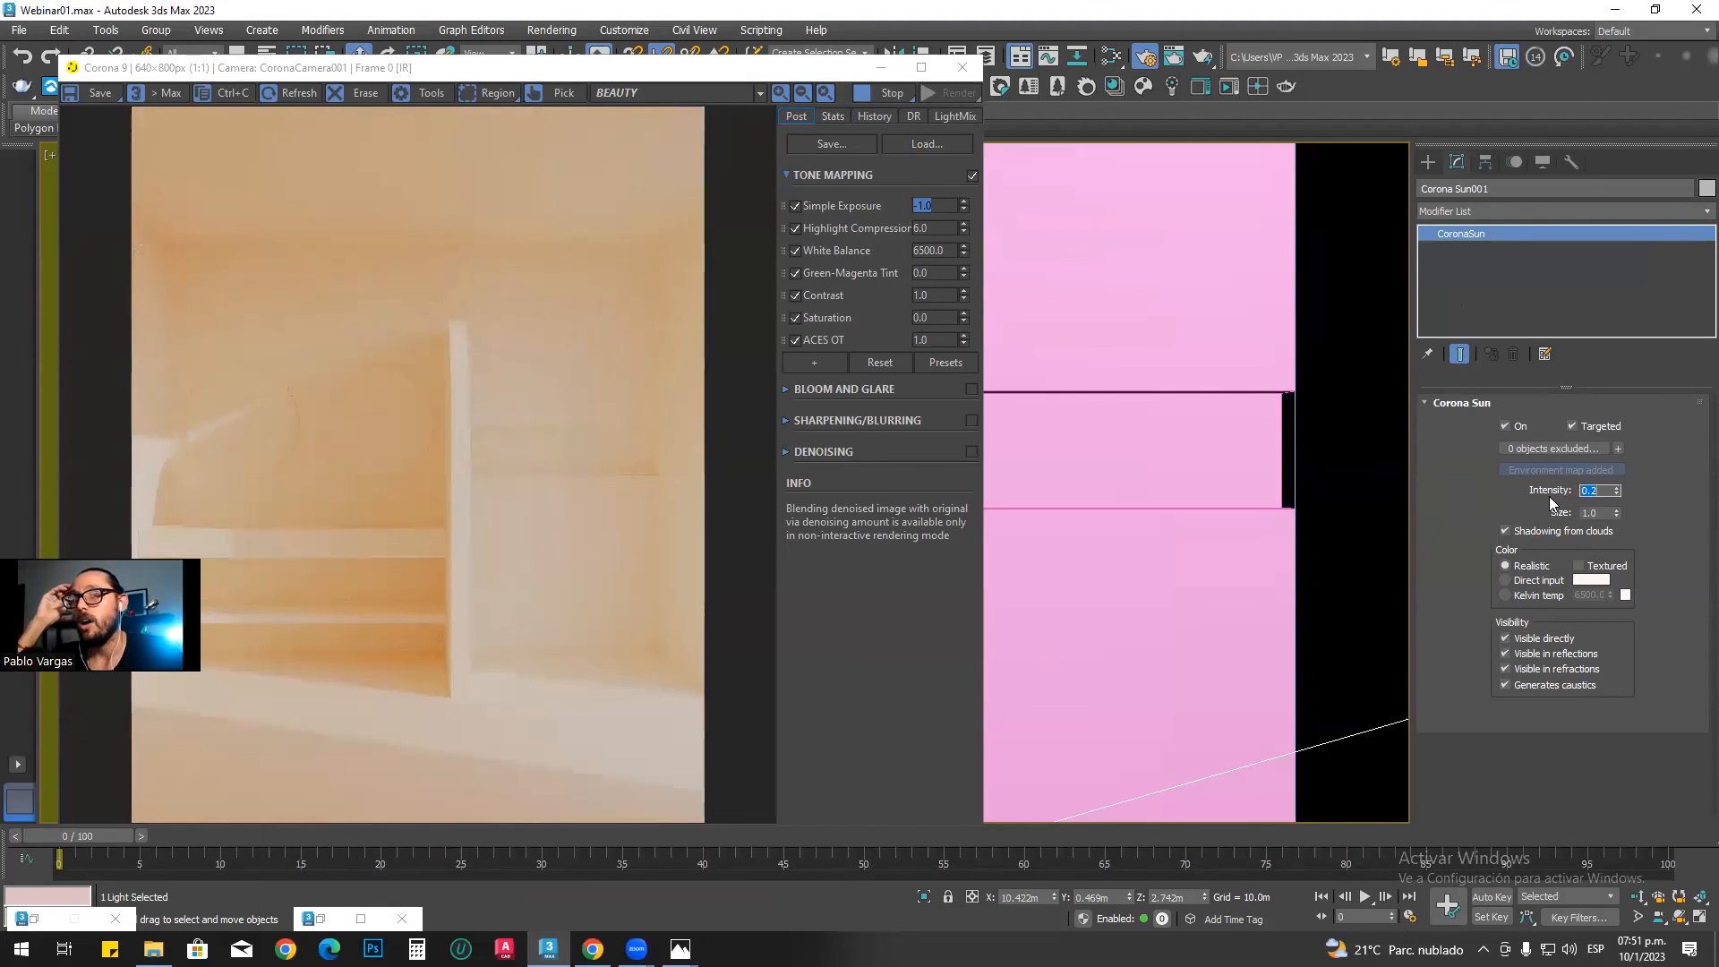
# Step: Test softer sun shadows with a Corona Sun size of 20, and reduce the size to 13.4
pyautogui.click(1585, 513)
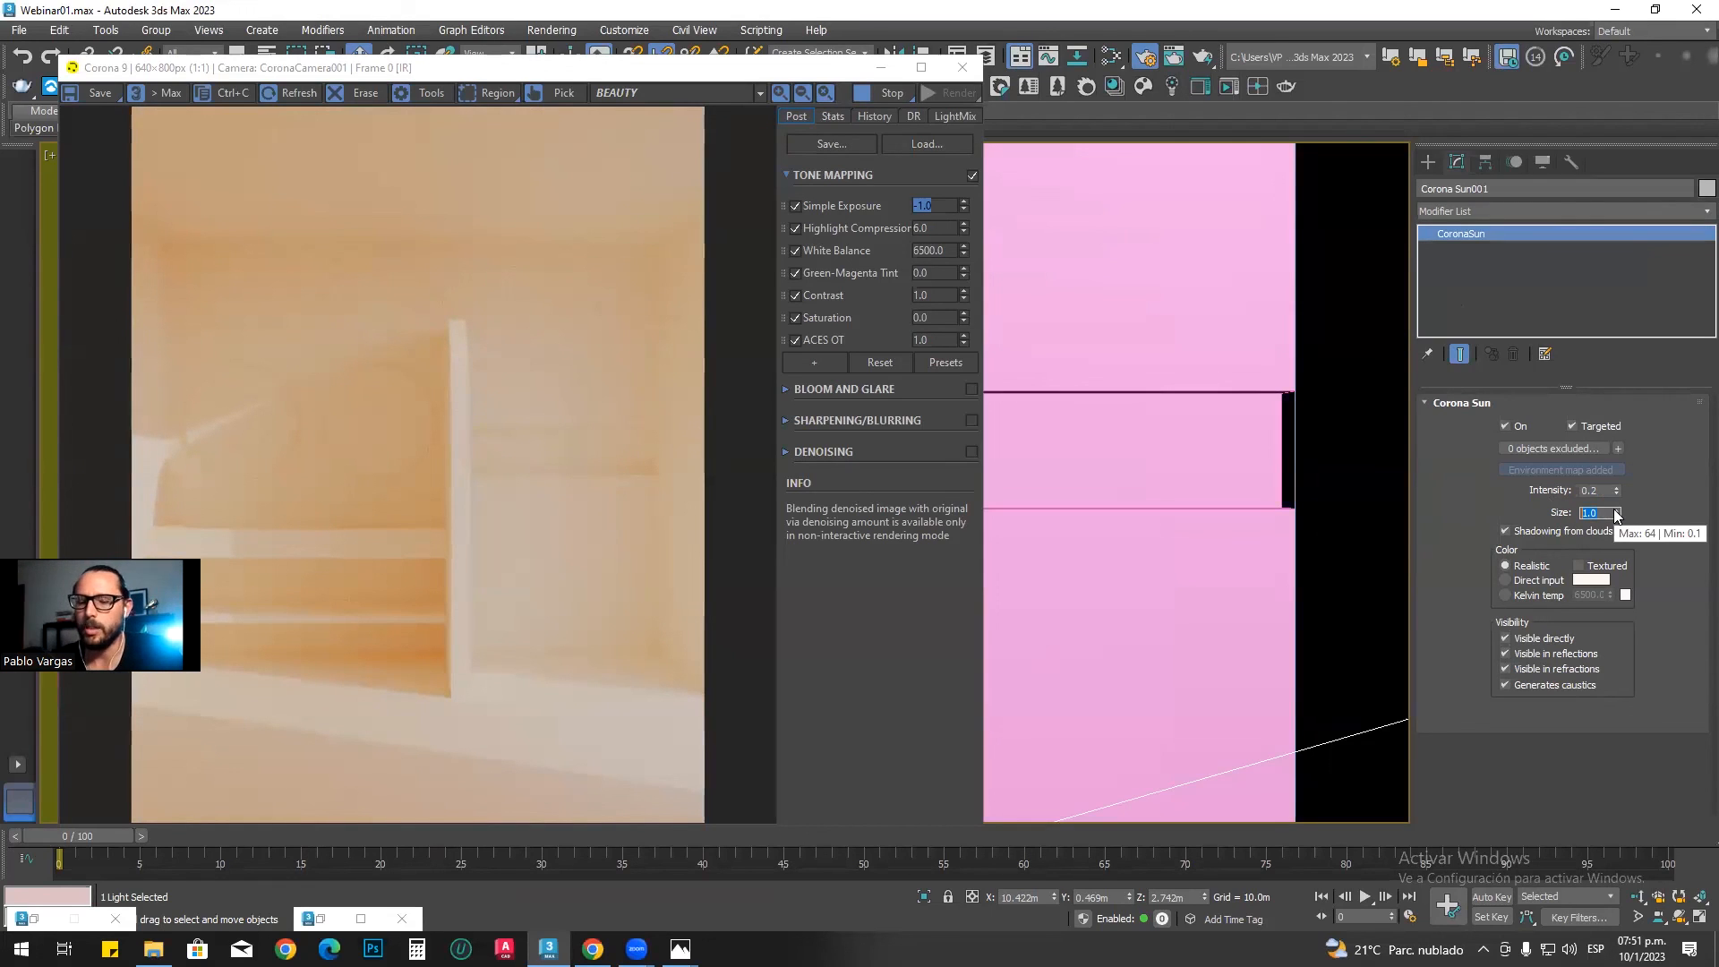
pyautogui.write('20')
pyautogui.press('Return')
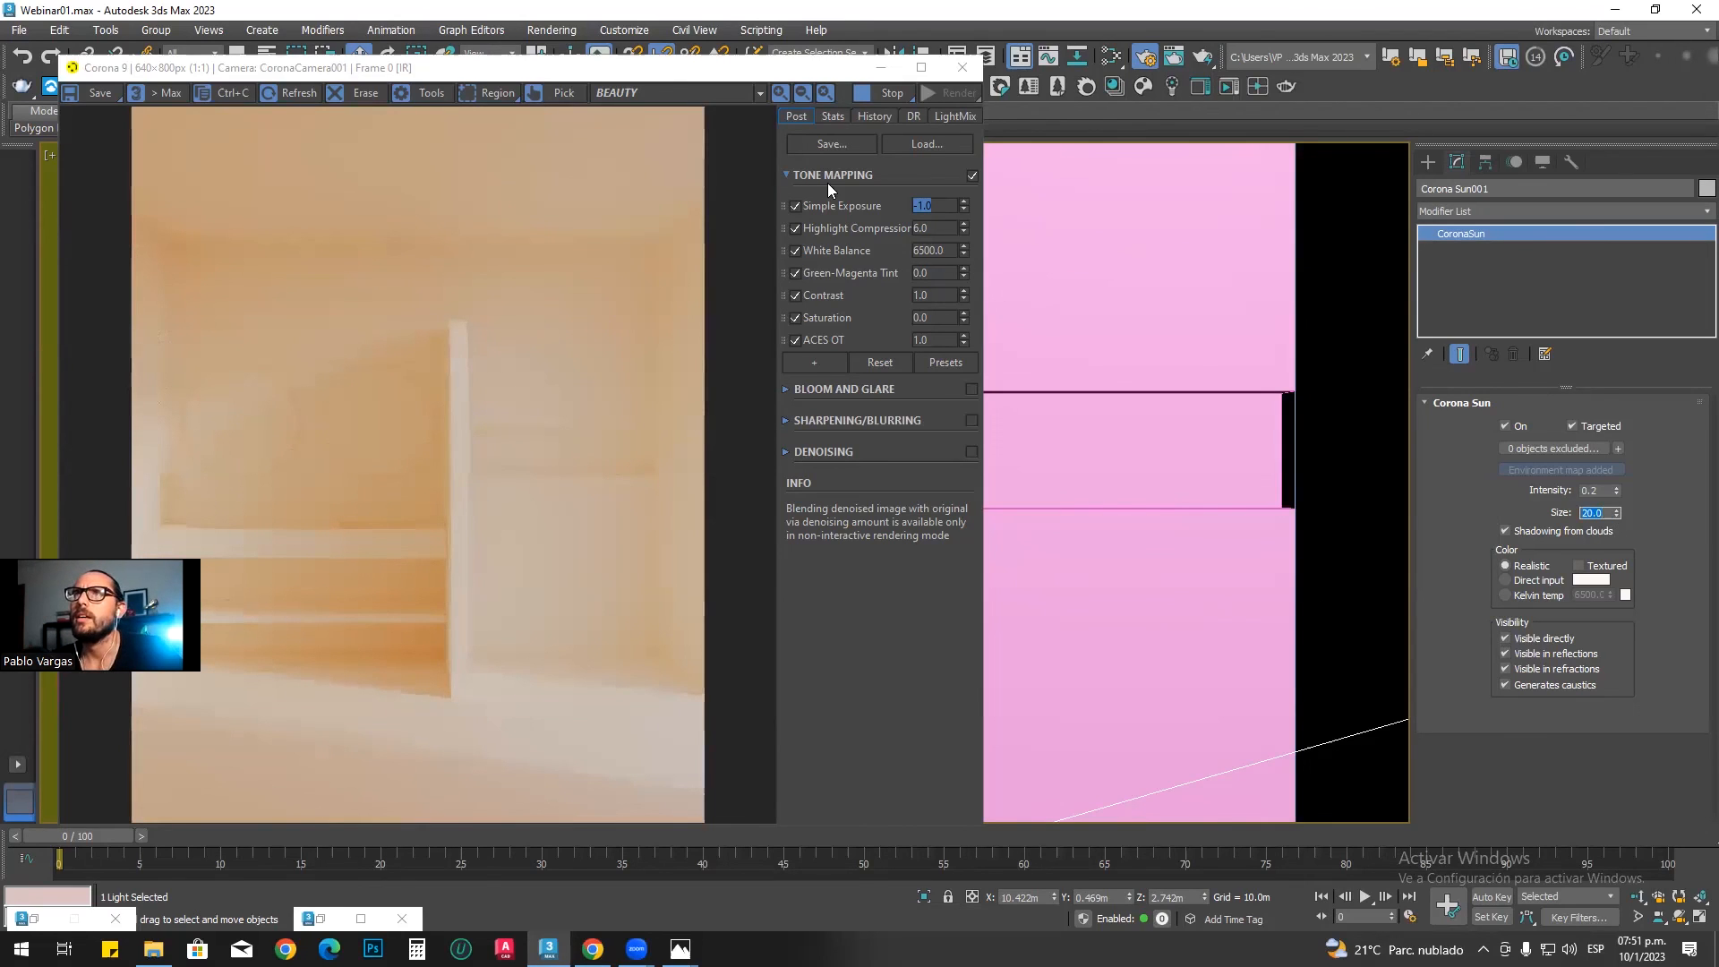
pyautogui.click(220, 632)
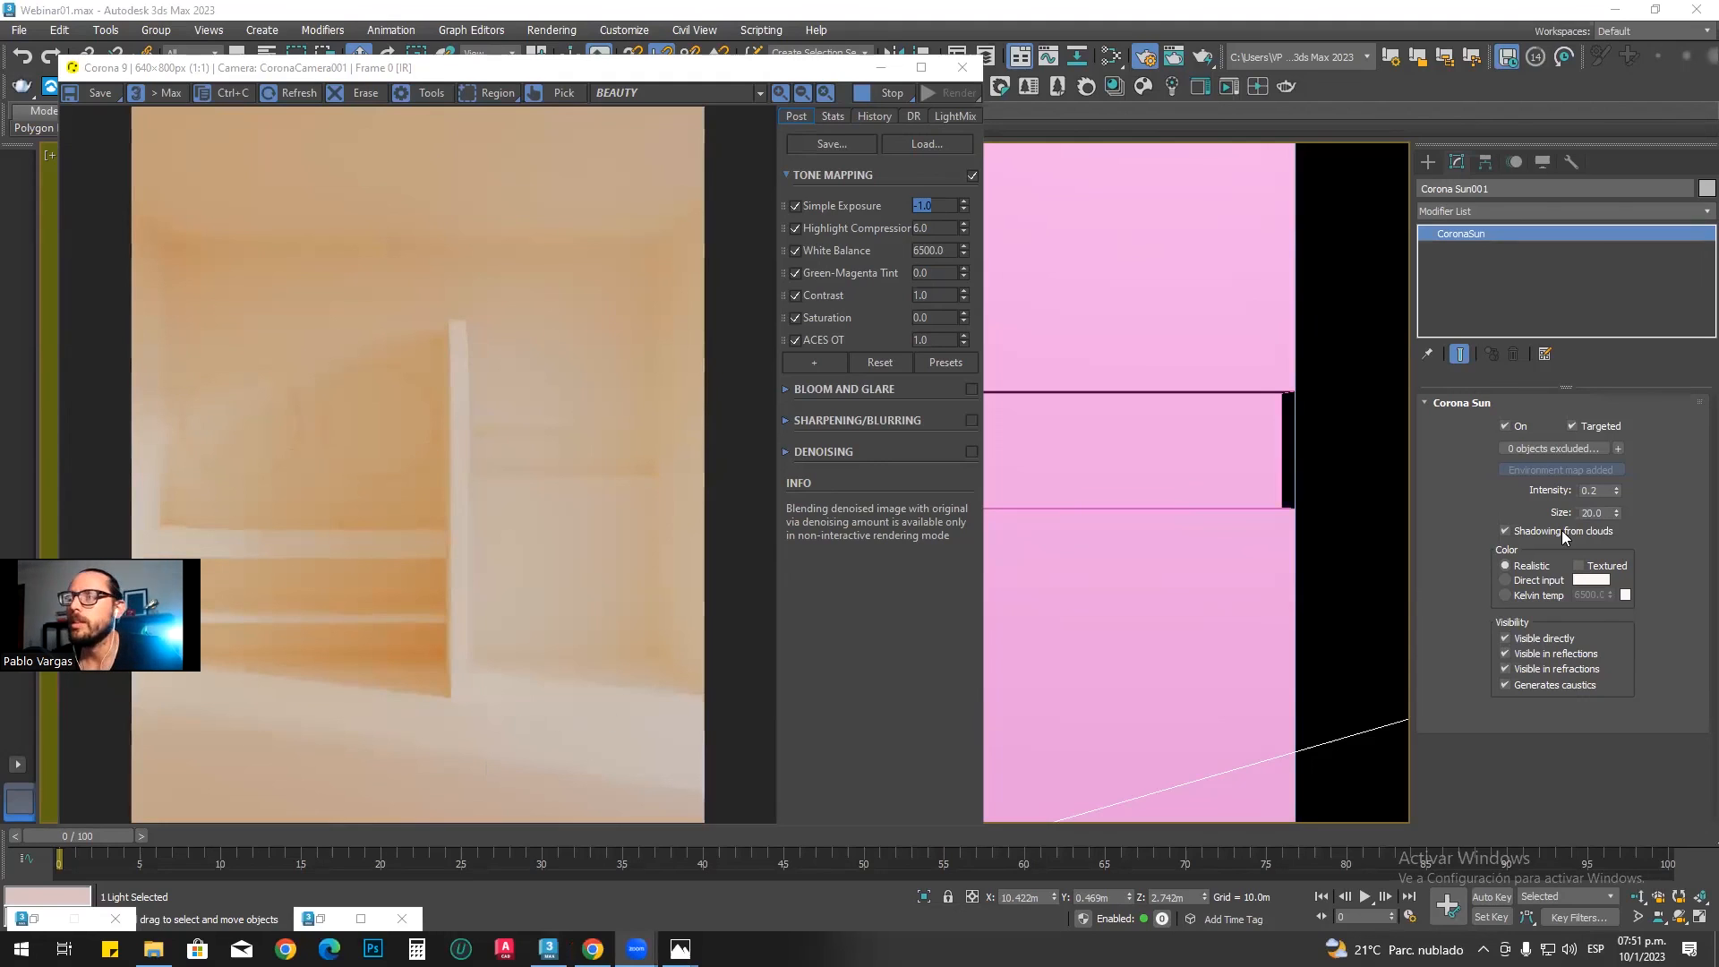
pyautogui.moveTo(1616, 516); pyautogui.dragTo(1619, 544)
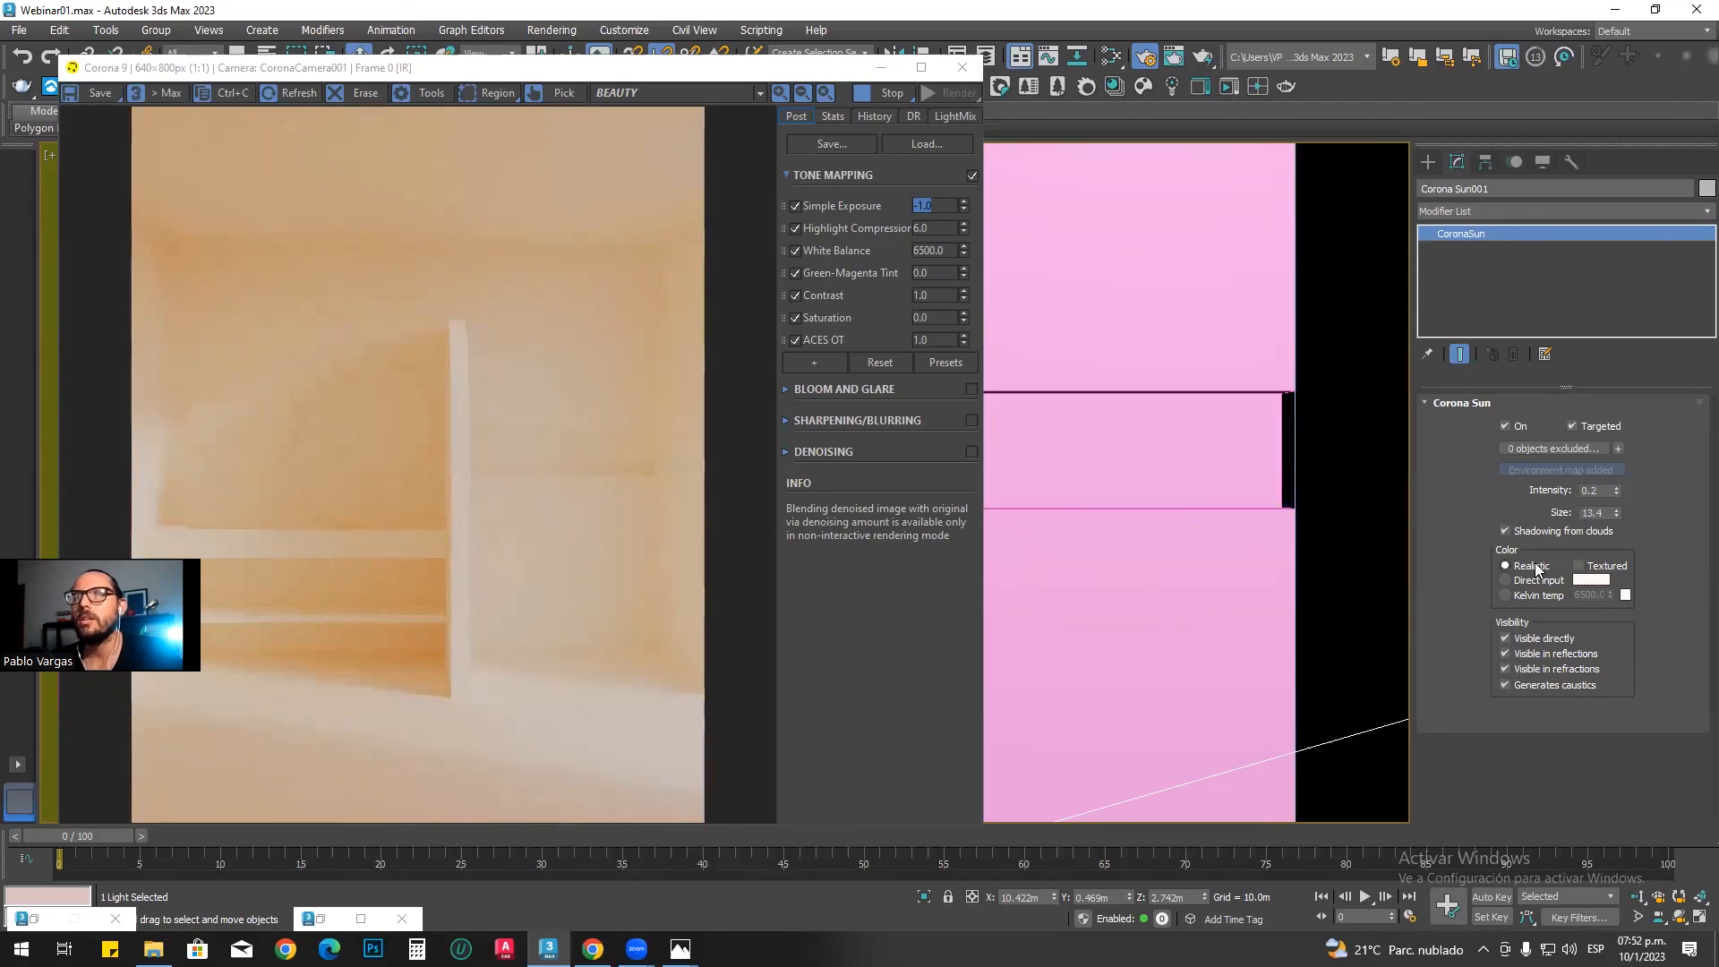
# Step: Set the Corona Sun's size to 4 for moderately soft shadows
pyautogui.moveTo(1595, 512); pyautogui.dragTo(1567, 519)
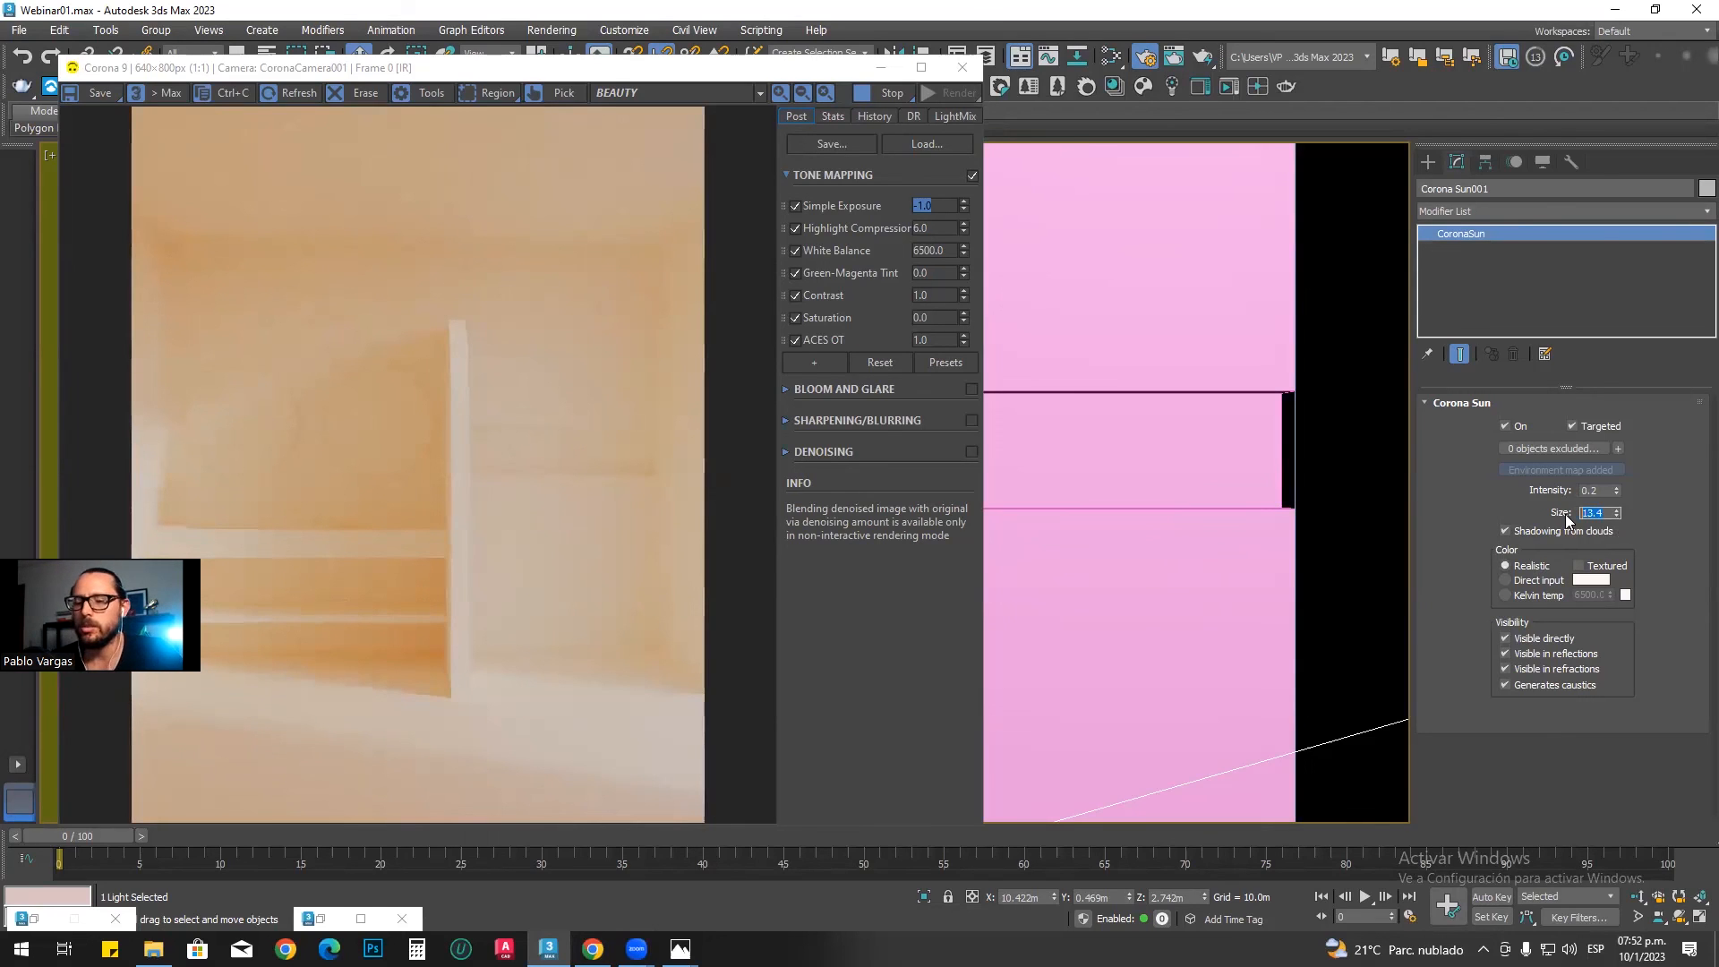
pyautogui.write('3')
pyautogui.press('Return')
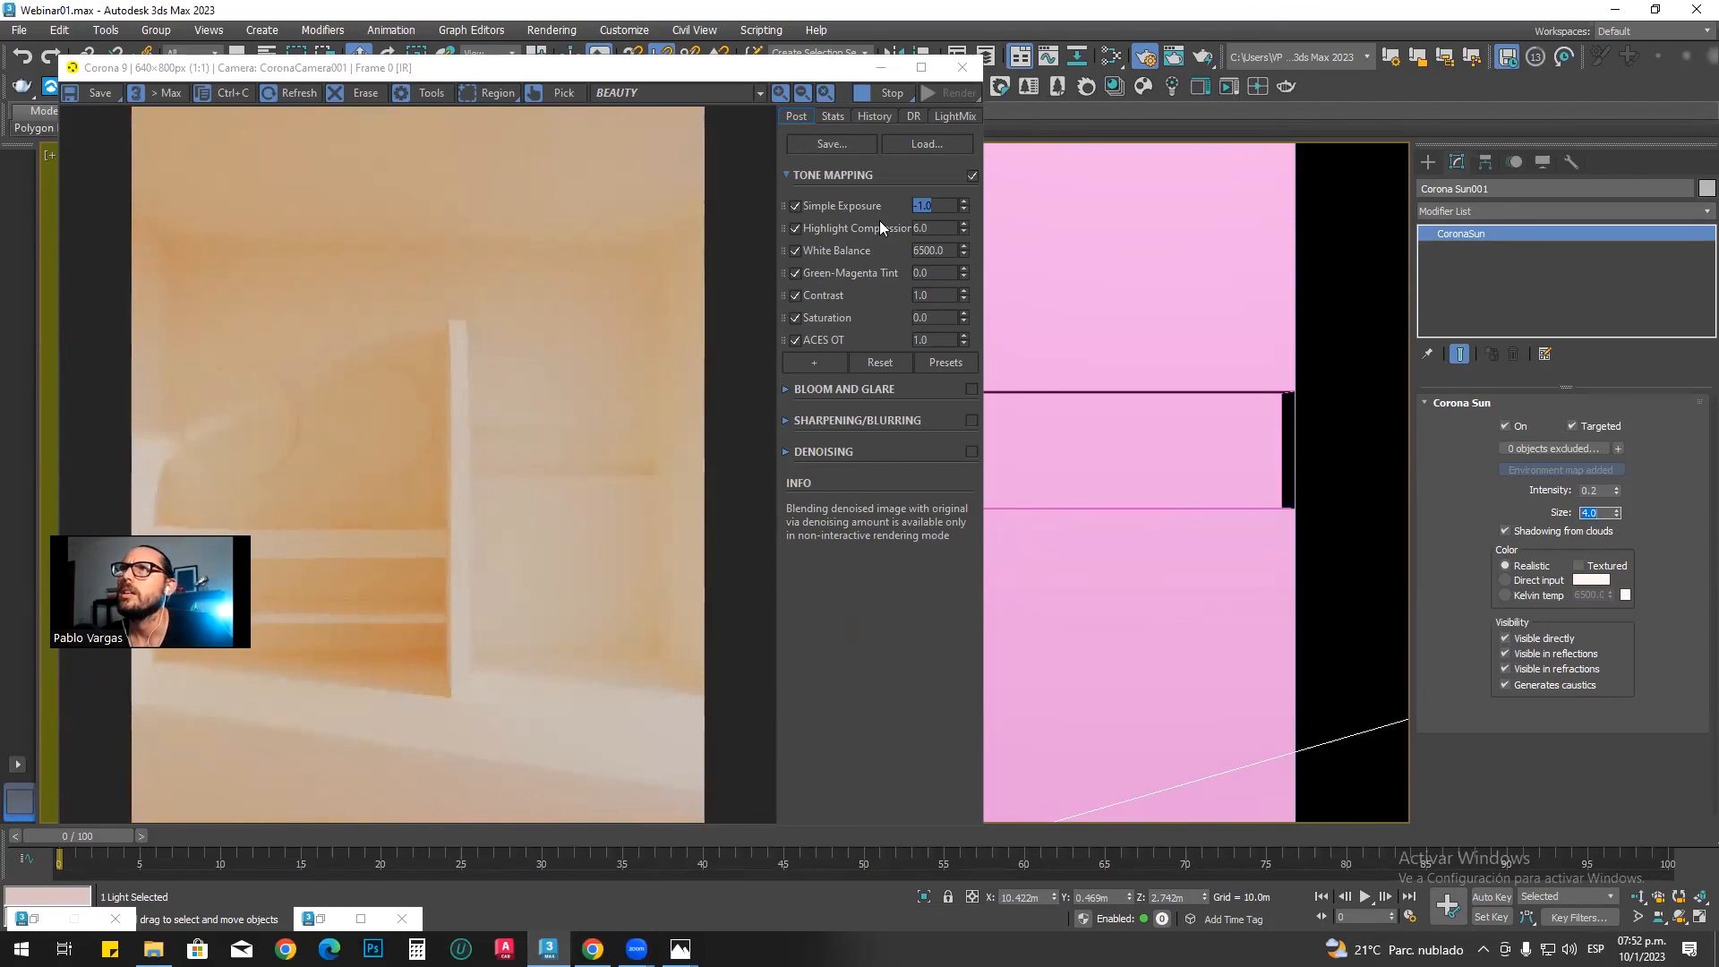
pyautogui.click(643, 446)
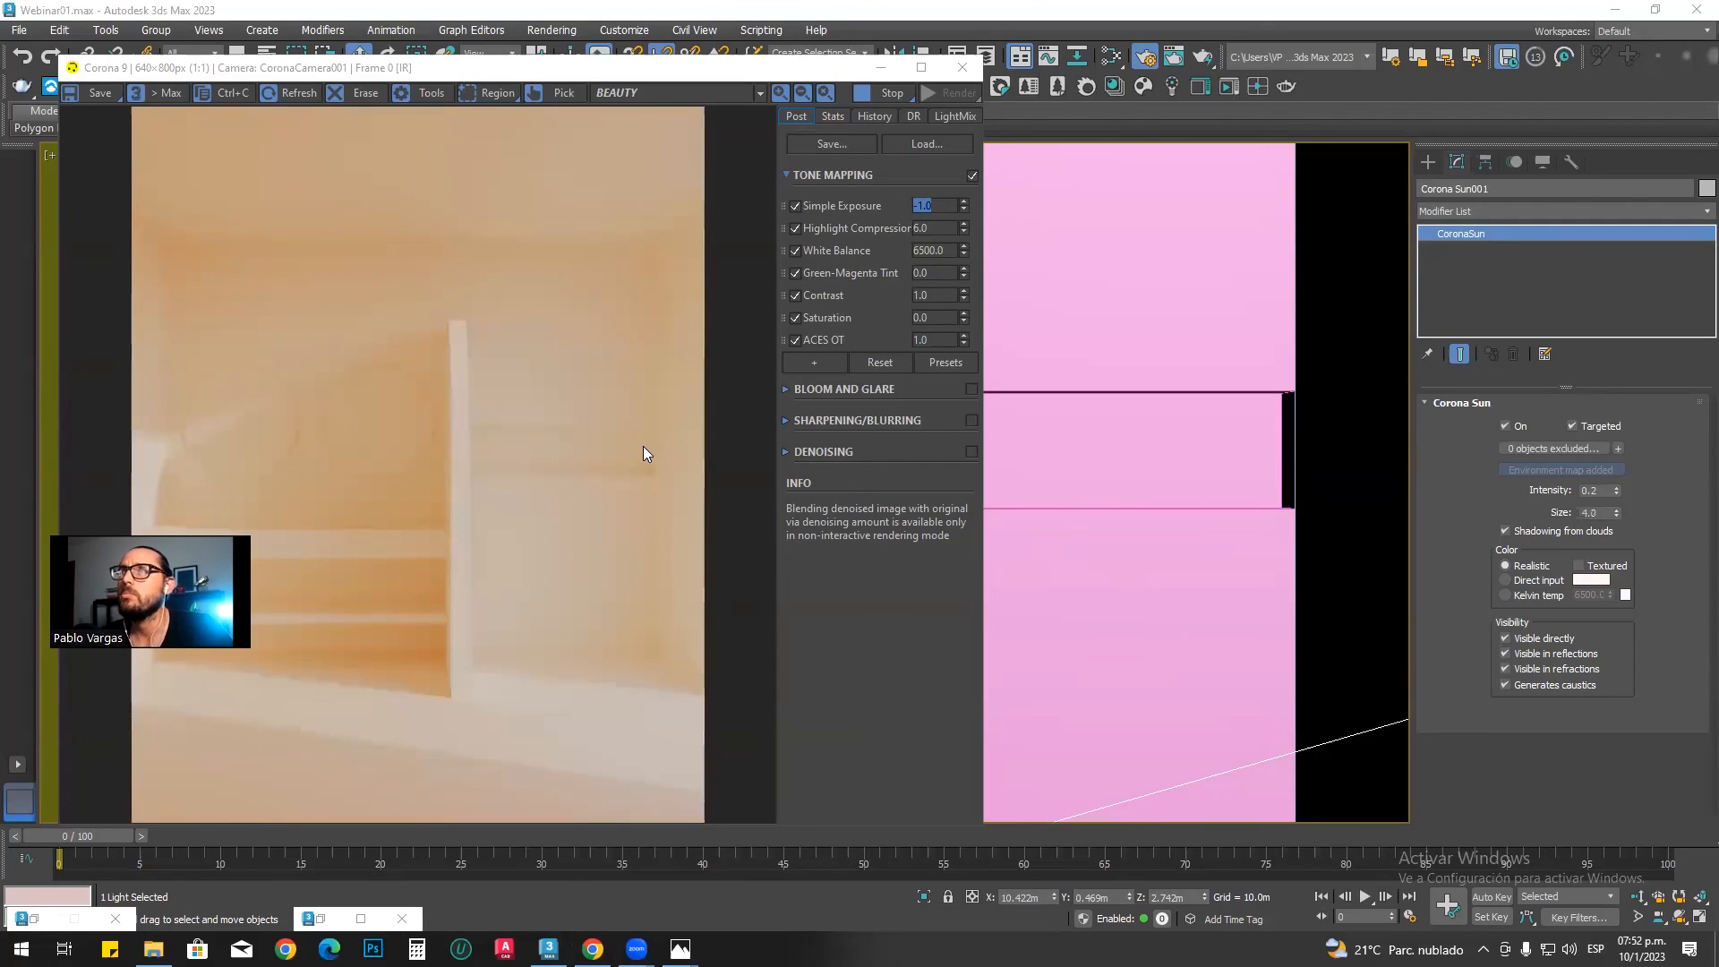